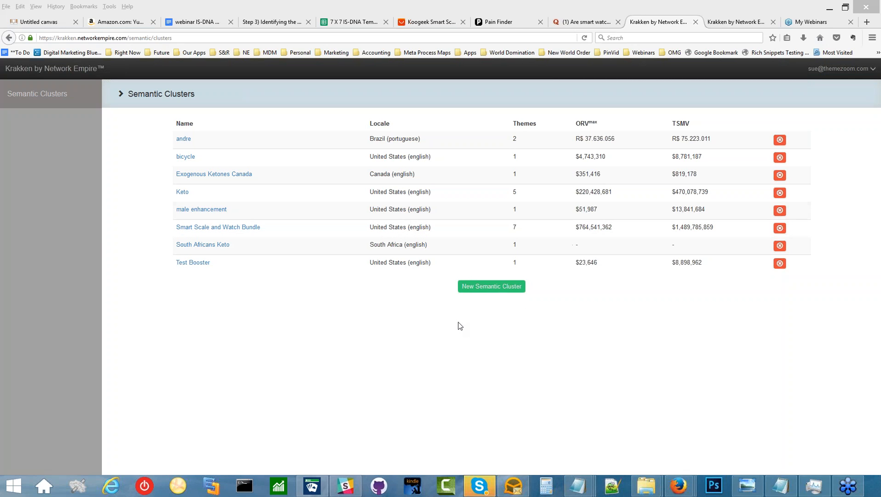
- Compare the theme counts, ORVmax and TSMV of the Keto, bicycle, and Smart Scale and Watch Bundle clusters
key("ctrl+plus")
key("ctrl+plus")
key("ctrl+plus")
key("ctrl+plus")
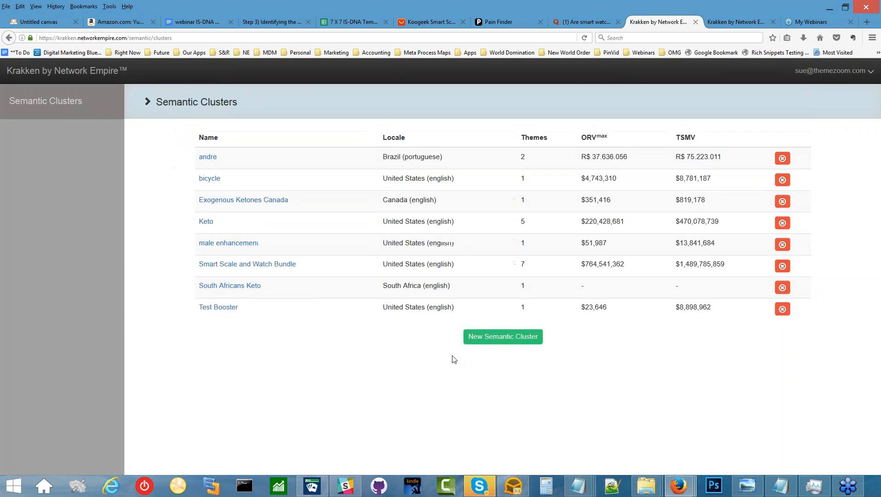
key("ctrl+minus")
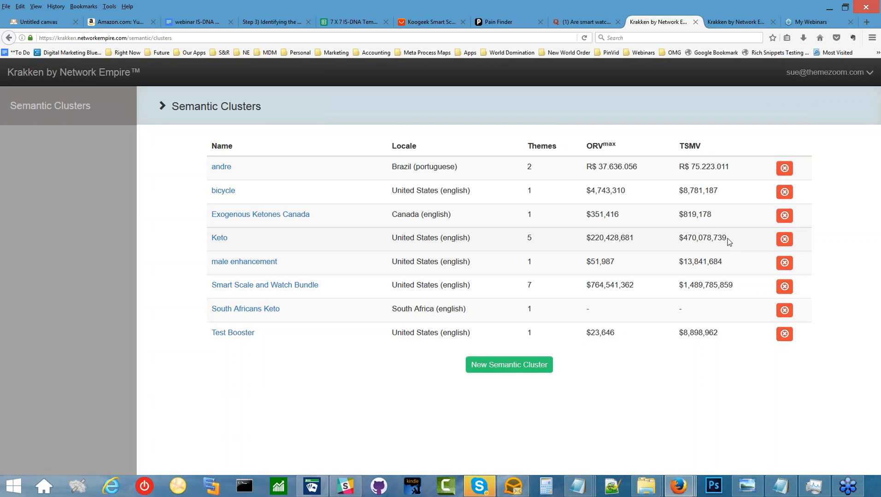
left_click_drag(728, 242, 586, 239)
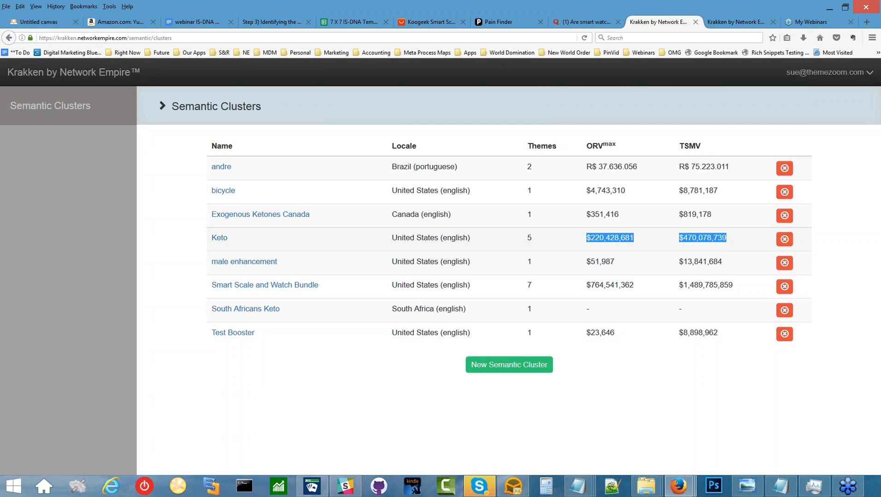
left_click_drag(539, 243, 472, 242)
left_click(232, 239)
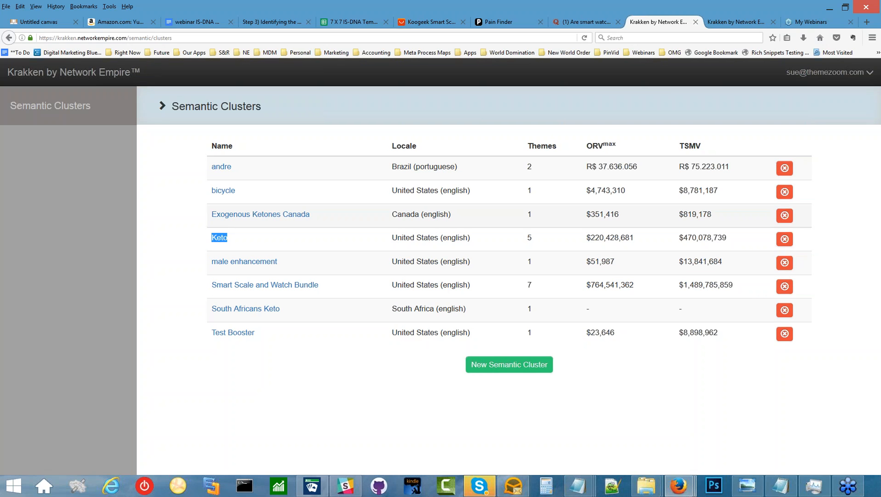
left_click_drag(538, 198, 525, 196)
left_click_drag(282, 191, 204, 193)
left_click_drag(537, 197, 527, 194)
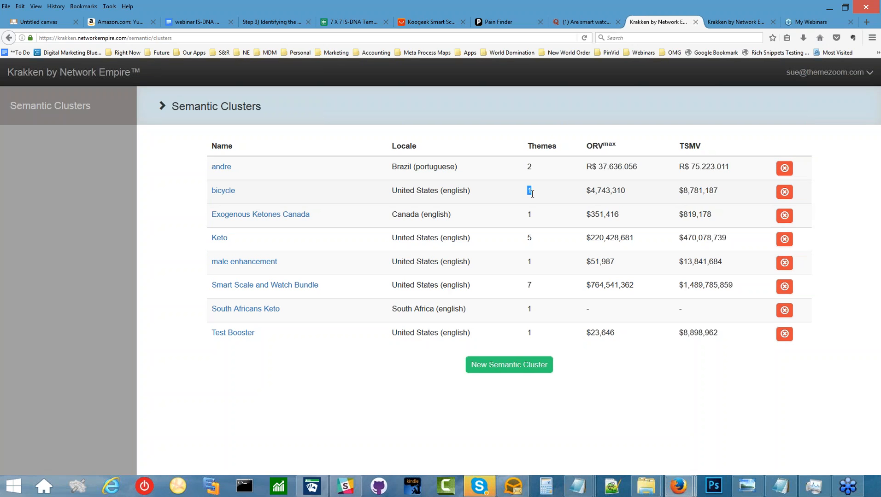
left_click_drag(731, 284, 555, 289)
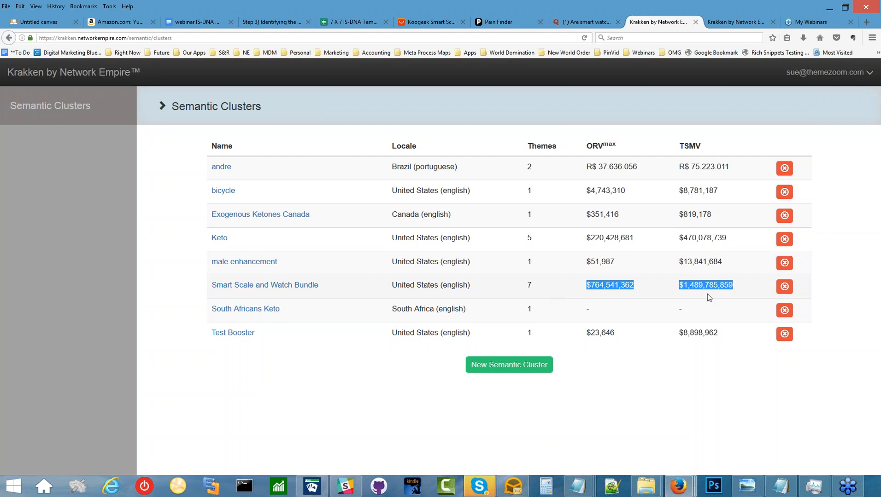
left_click_drag(747, 289, 685, 286)
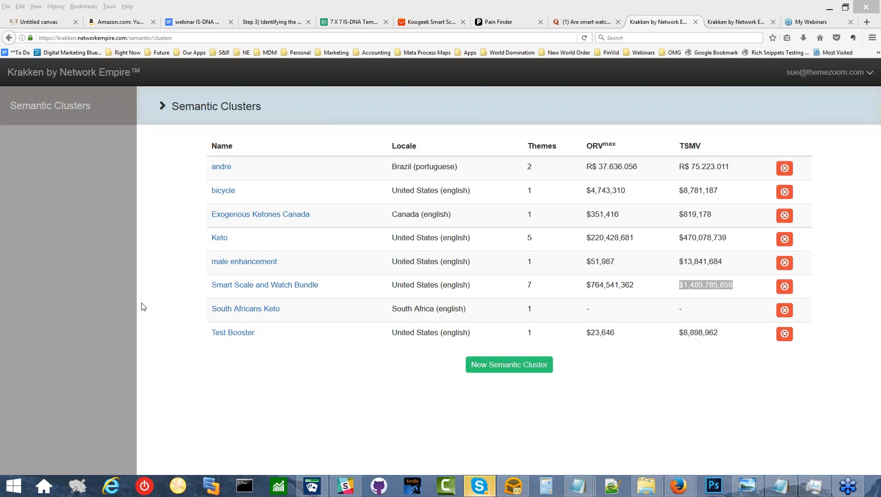
- Open the Smart Scale and Watch Bundle cluster and review its domain charts and the yearly ORVmax of its themes
left_click(240, 291)
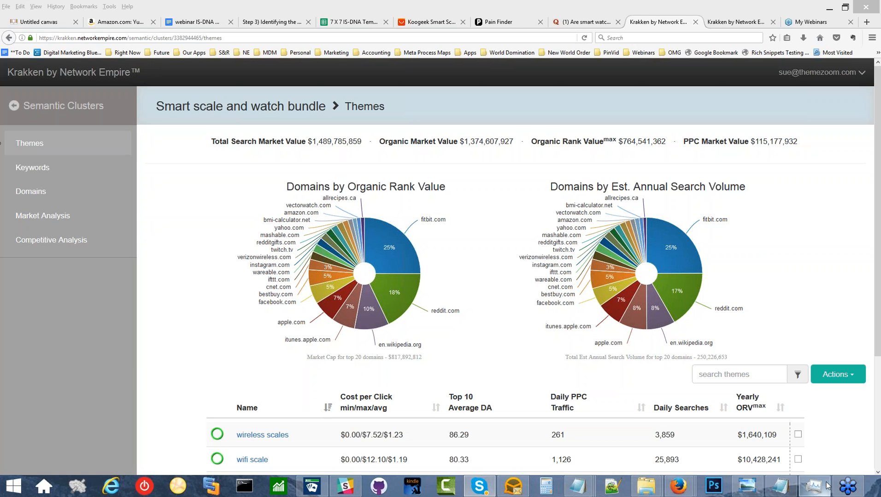
scroll(174, 382, "down", 3)
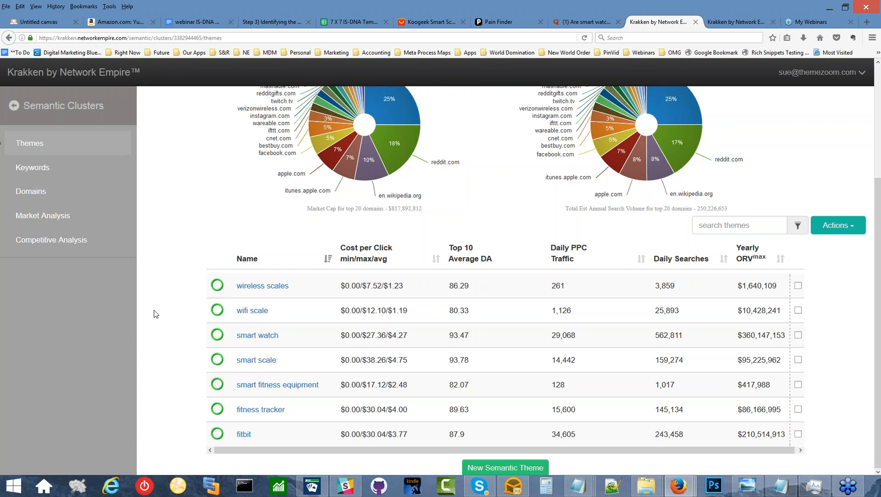
scroll(177, 309, "up", 3)
scroll(177, 309, "up", 2)
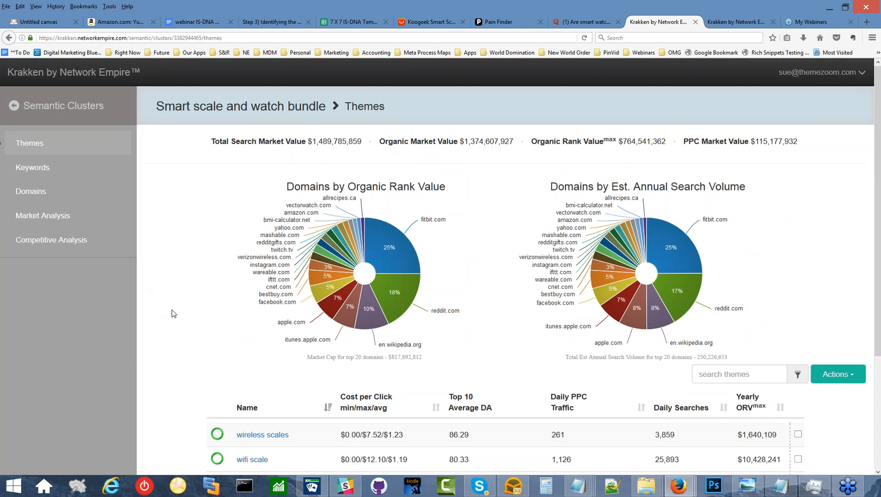
scroll(178, 311, "down", 3)
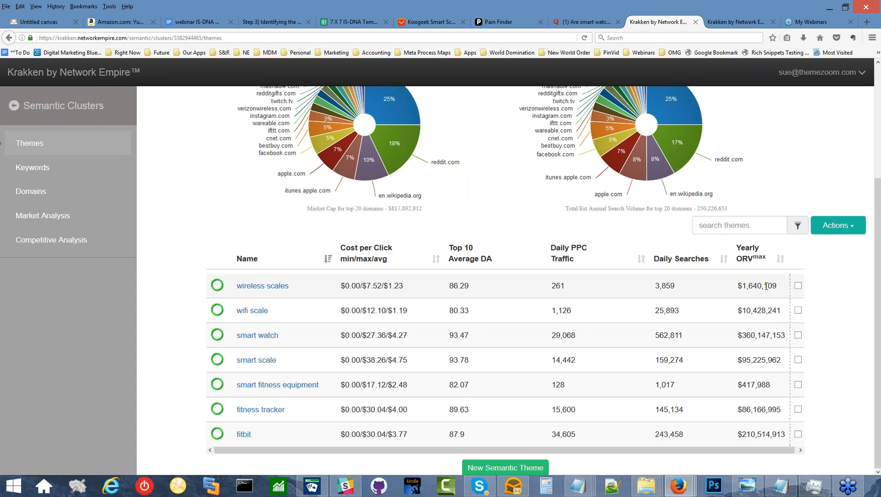
left_click_drag(776, 286, 738, 287)
left_click(781, 315)
left_click_drag(781, 314, 737, 319)
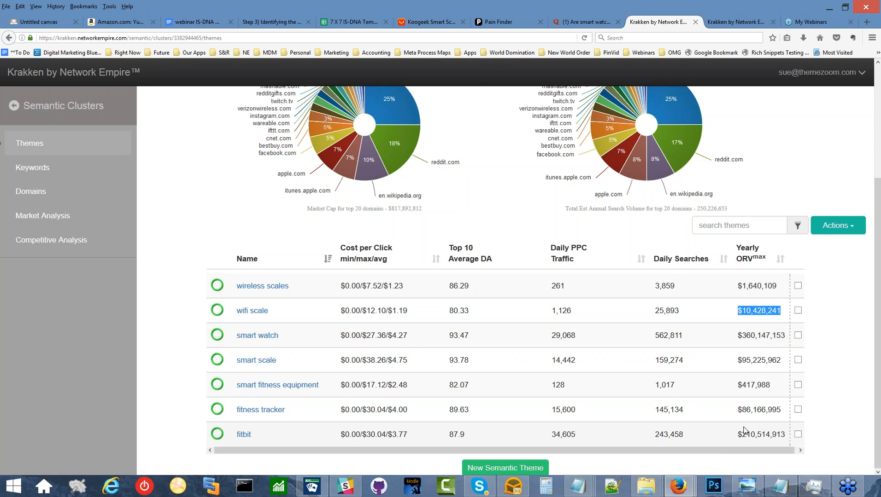
left_click(748, 332)
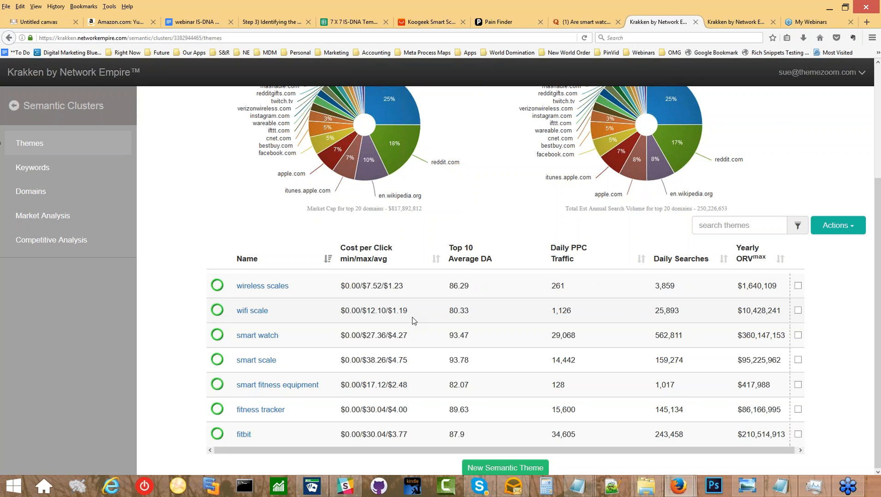
- Open the fitbit theme and inspect individual keyword bubbles in its rank authority versus organic rank value chart
left_click(243, 434)
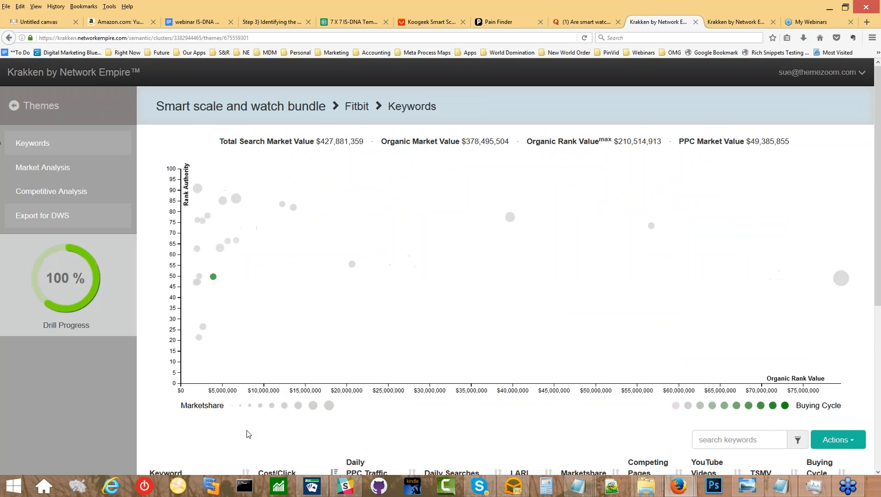
scroll(247, 430, "down", 5)
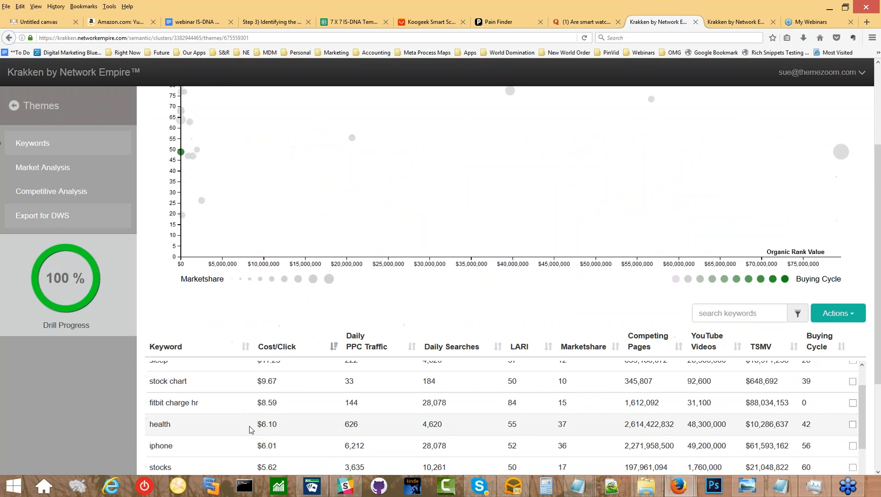
scroll(249, 430, "up", 3)
scroll(248, 327, "up", 3)
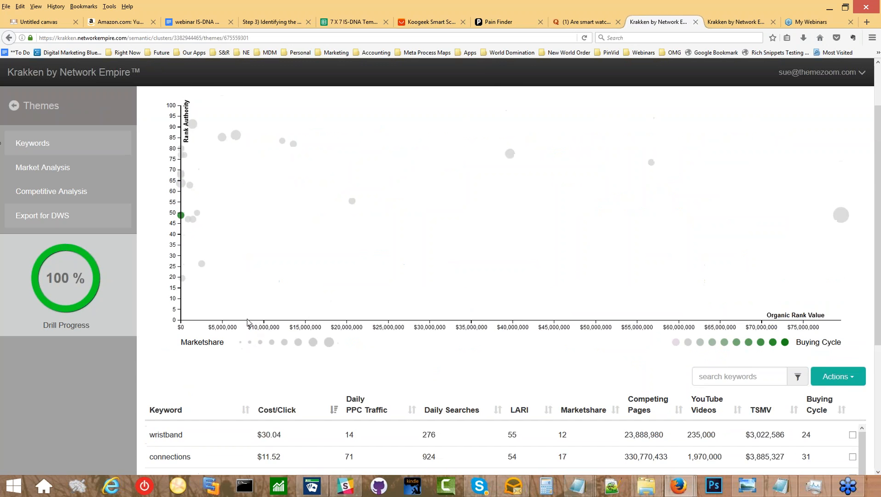
scroll(247, 323, "up", 3)
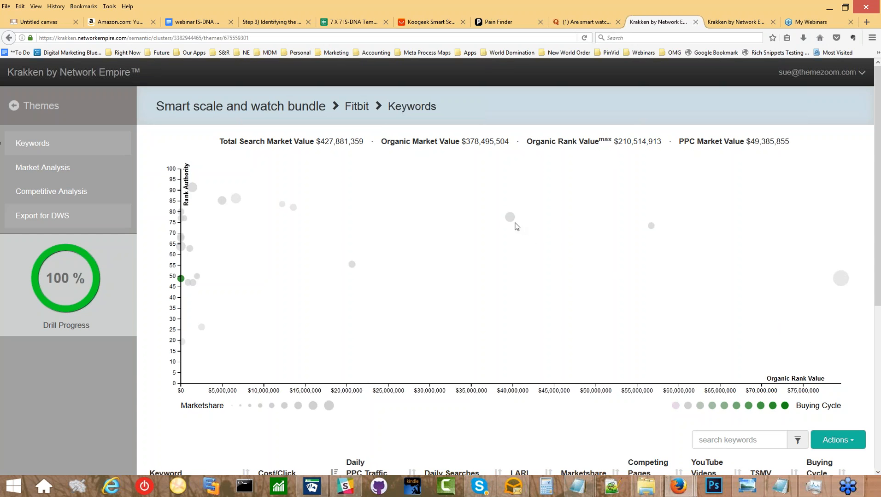
mouse_move(507, 218)
mouse_move(198, 279)
mouse_move(203, 332)
mouse_move(192, 252)
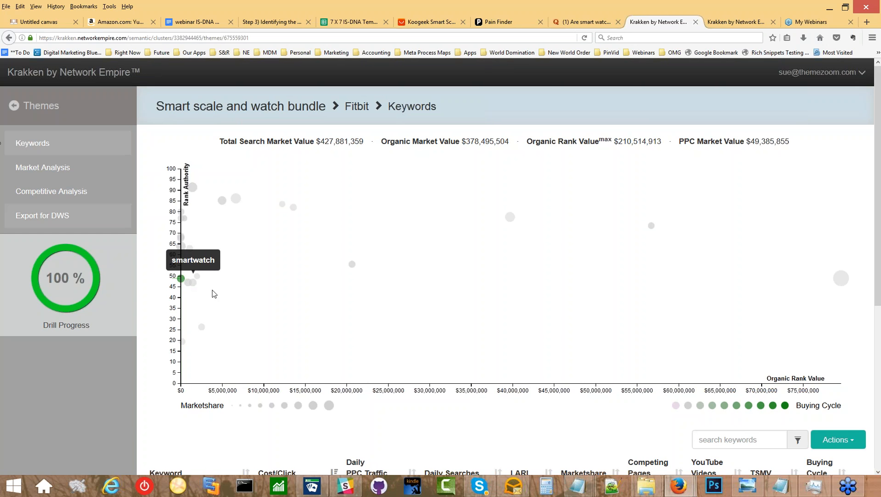
- Examine the fitbit theme's keyword table from the highest to the lowest cost per click, including searches, competing pages and buying cycle
scroll(270, 364, "down", 4)
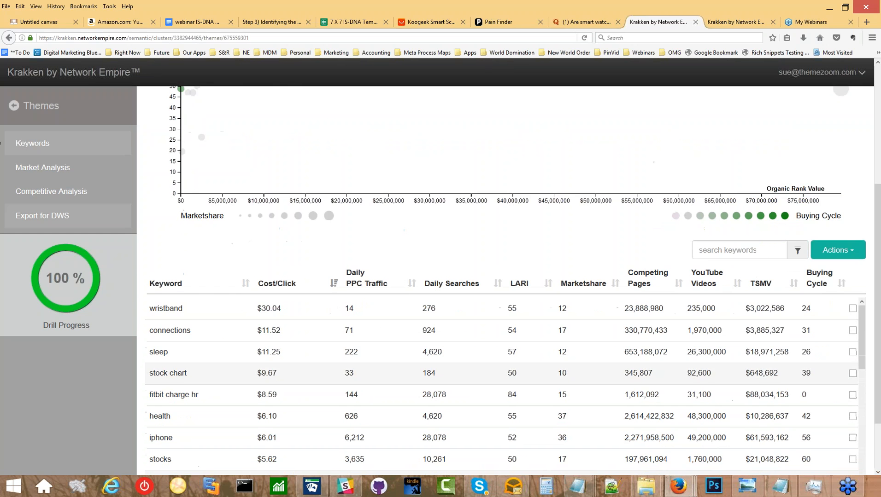
scroll(241, 385, "down", 3)
scroll(242, 385, "up", 3)
scroll(97, 393, "down", 2)
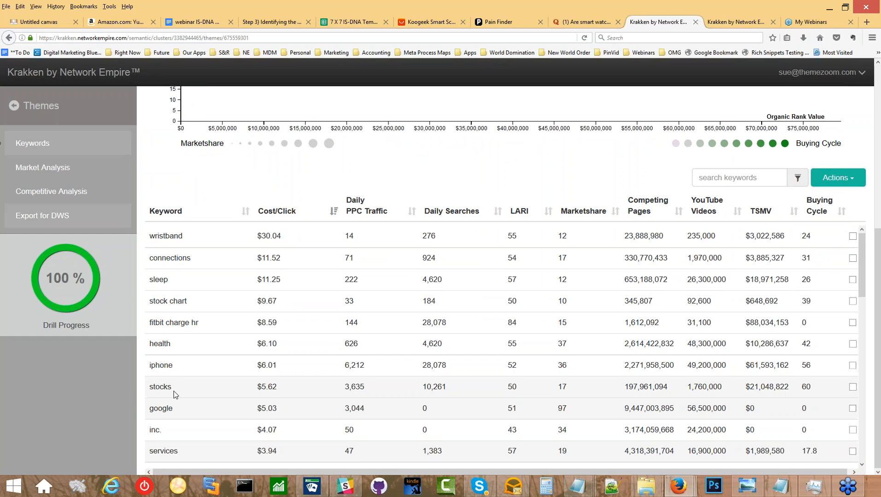
scroll(166, 387, "down", 2)
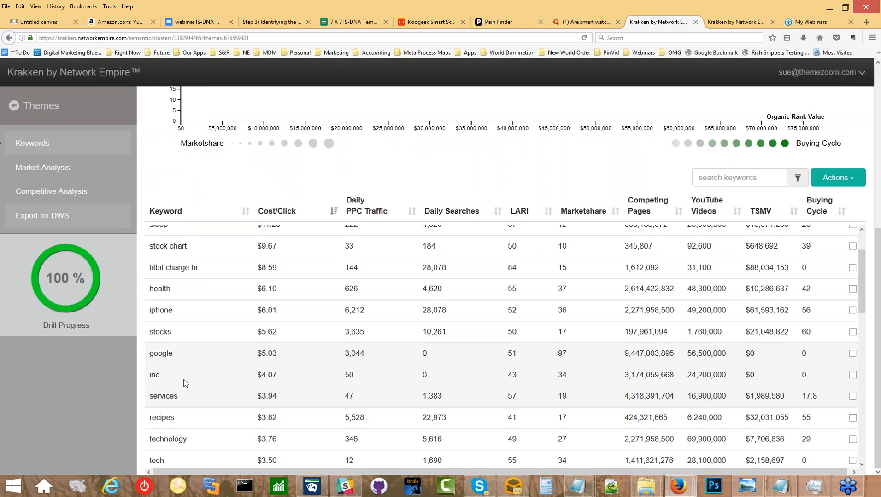
scroll(186, 376, "down", 2)
scroll(186, 367, "down", 2)
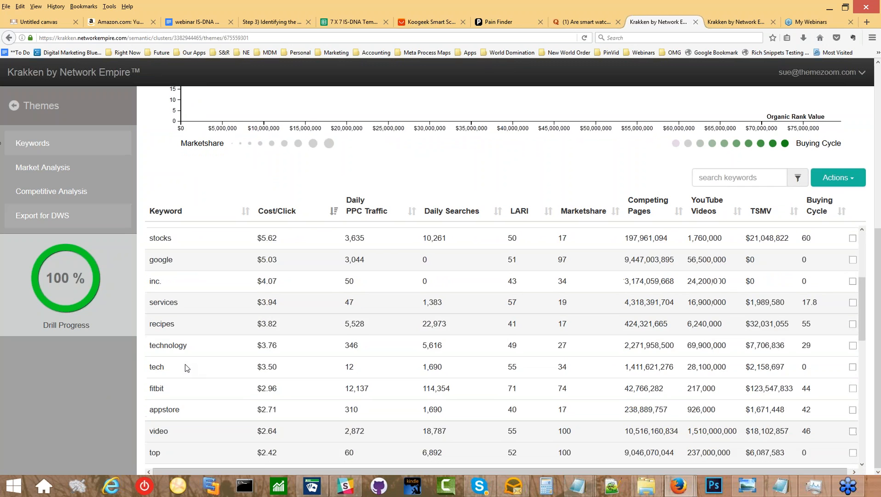
scroll(189, 350, "up", 5)
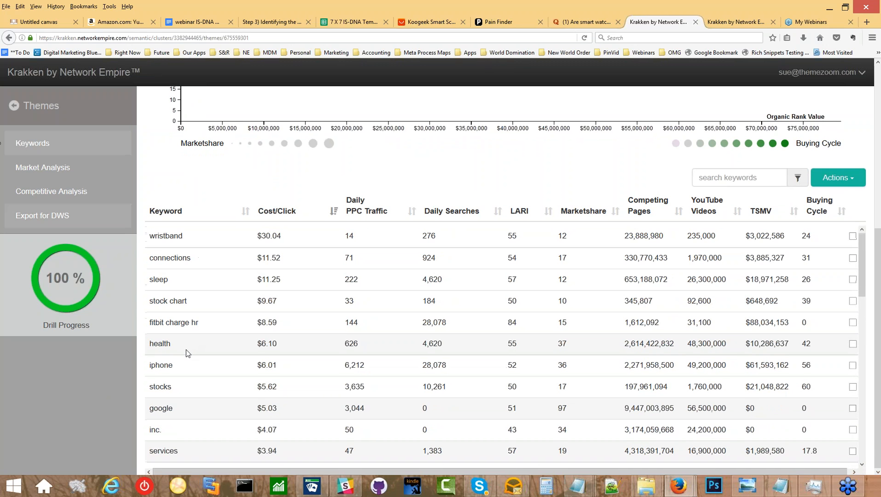
scroll(326, 299, "up", 3)
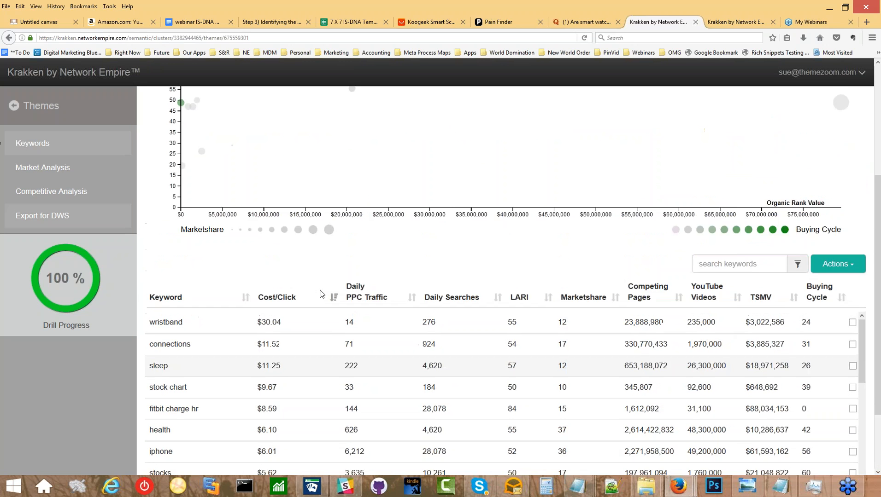
scroll(69, 368, "down", 3)
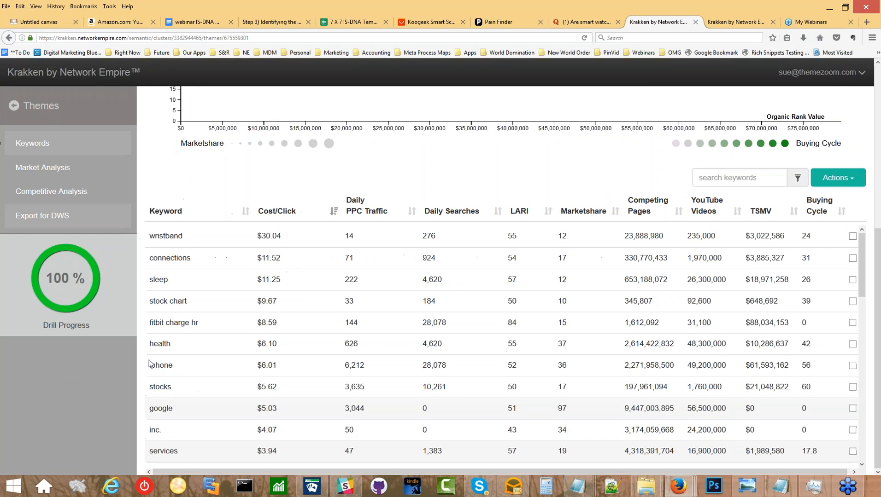
scroll(191, 364, "down", 3)
scroll(192, 363, "down", 8)
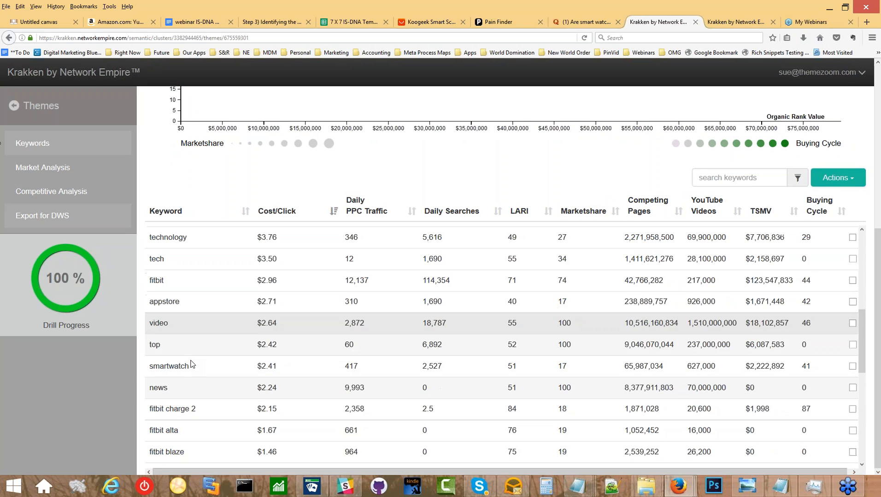
scroll(192, 364, "down", 5)
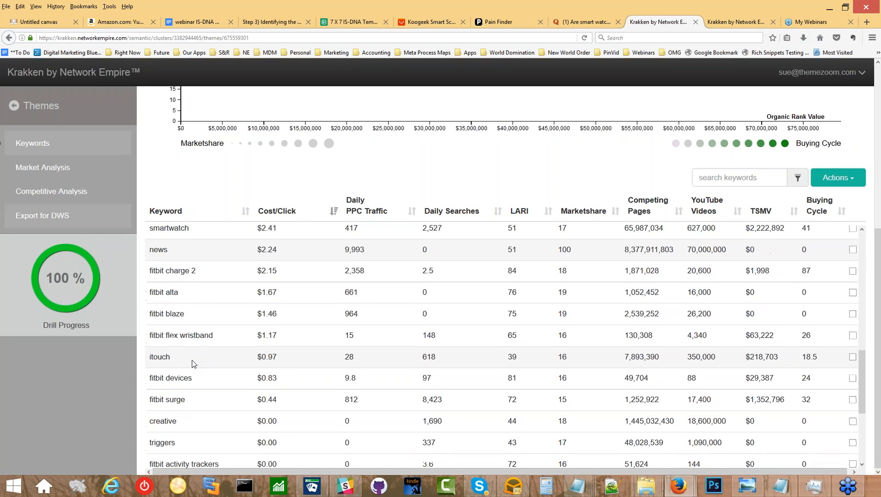
scroll(193, 364, "down", 2)
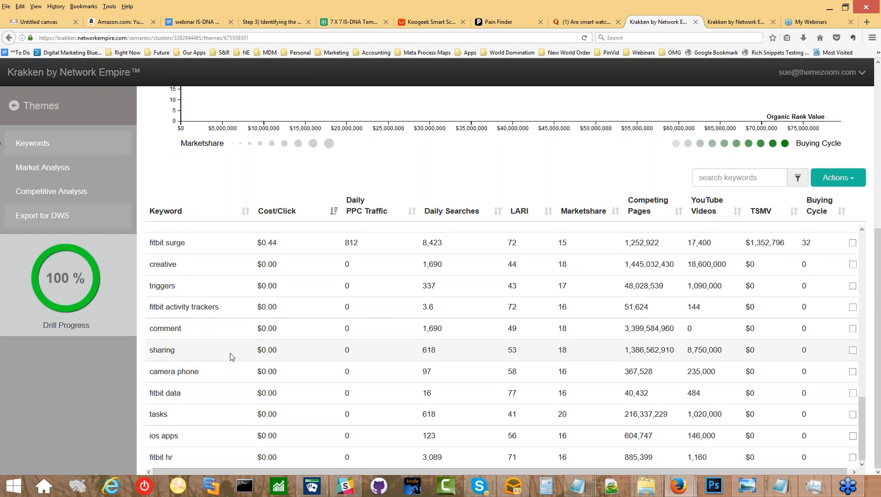
scroll(231, 358, "up", 4)
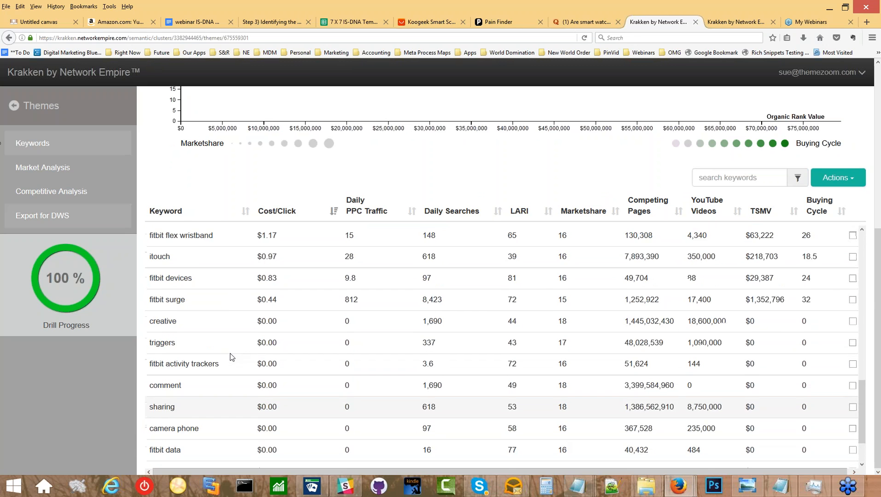
scroll(231, 357, "up", 4)
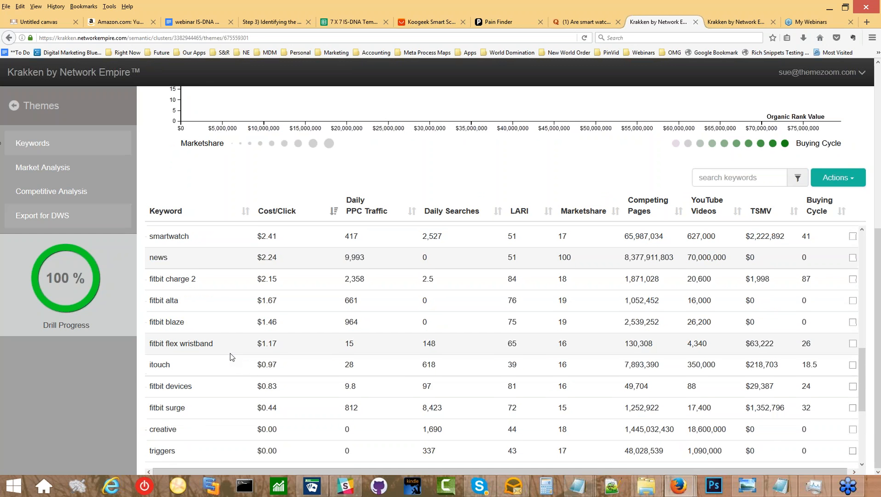
scroll(231, 356, "up", 2)
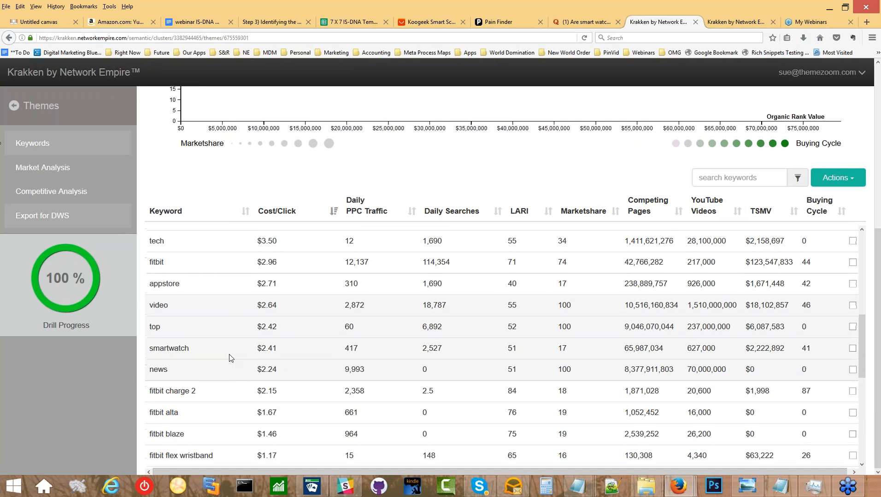
scroll(194, 332, "up", 2)
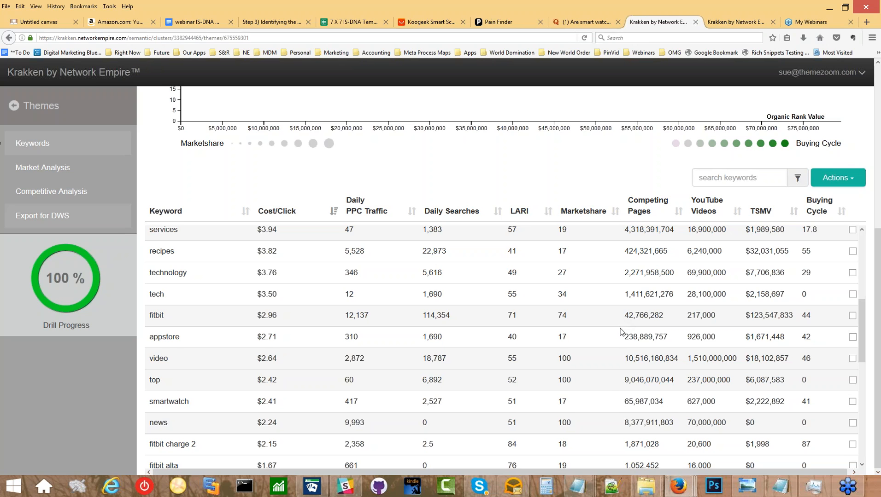
scroll(608, 421, "down", 5)
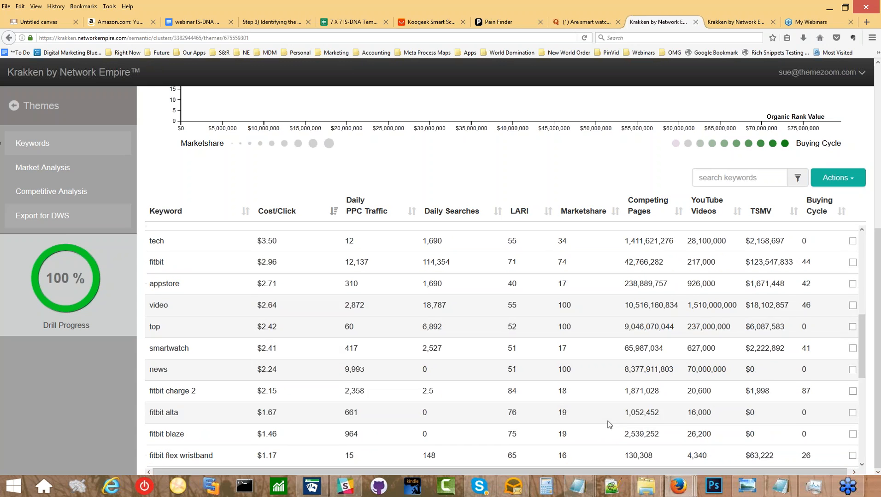
scroll(607, 421, "down", 3)
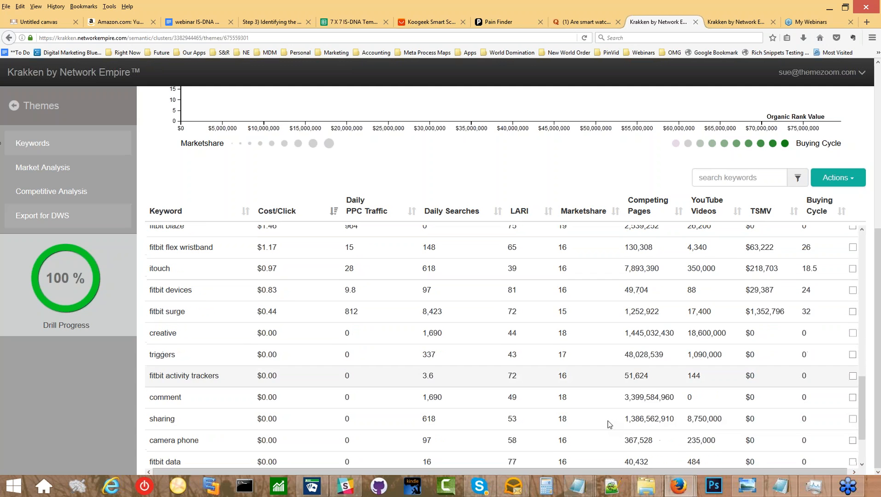
scroll(607, 421, "up", 3)
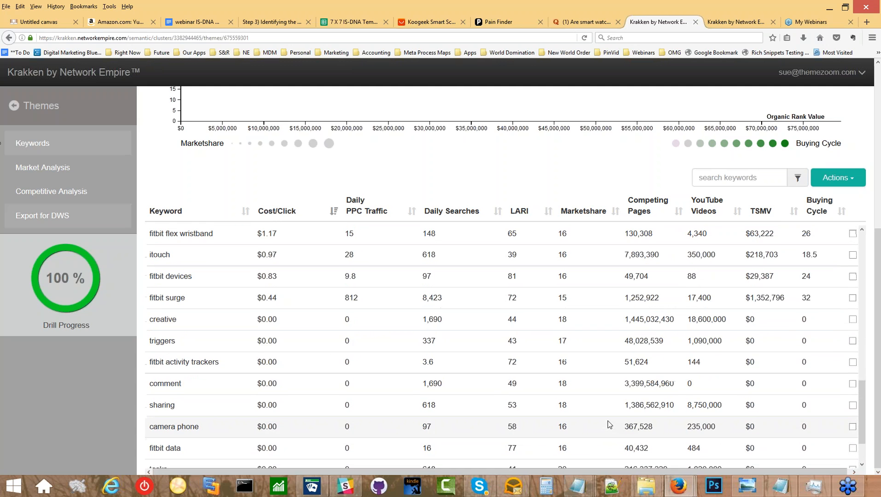
- Check the fitbit theme's zero-cost keywords, and highlight the competing pages figure for the recipes keyword
scroll(607, 421, "down", 3)
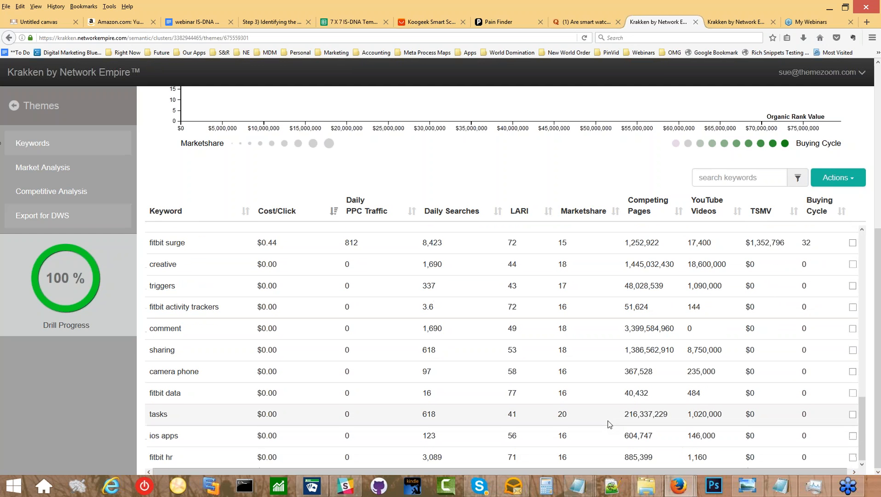
scroll(607, 421, "up", 5)
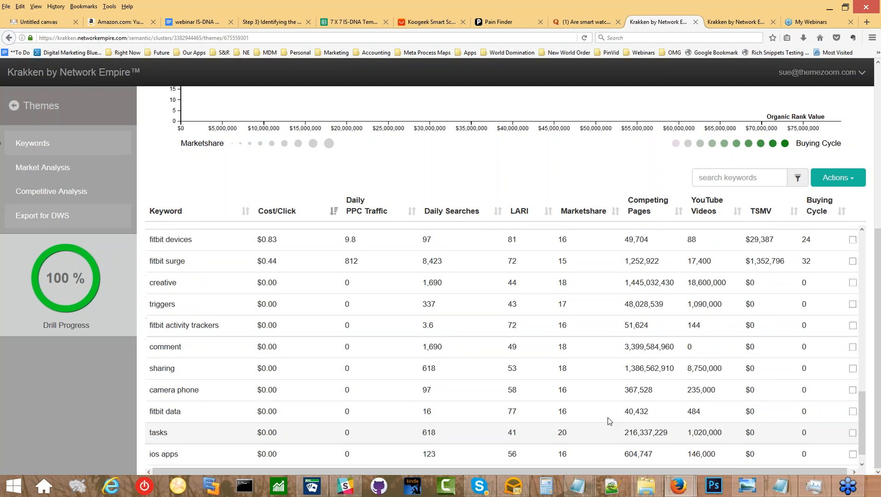
scroll(607, 386, "up", 5)
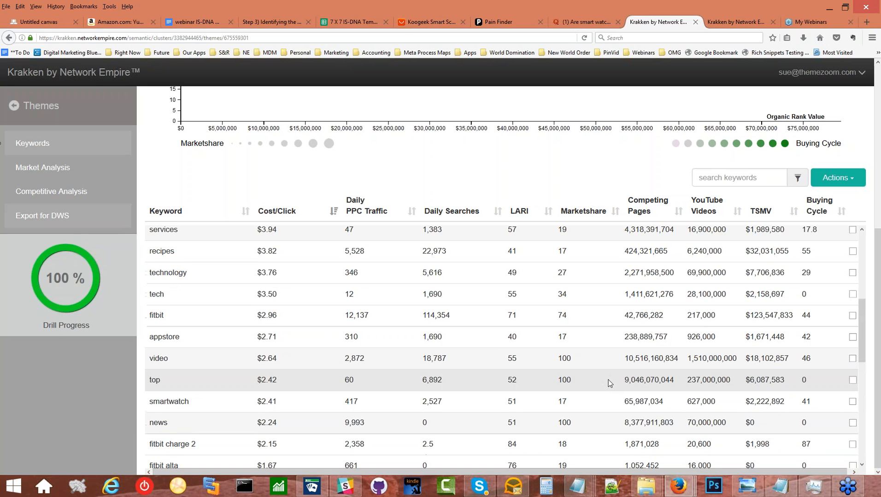
scroll(608, 350, "up", 2)
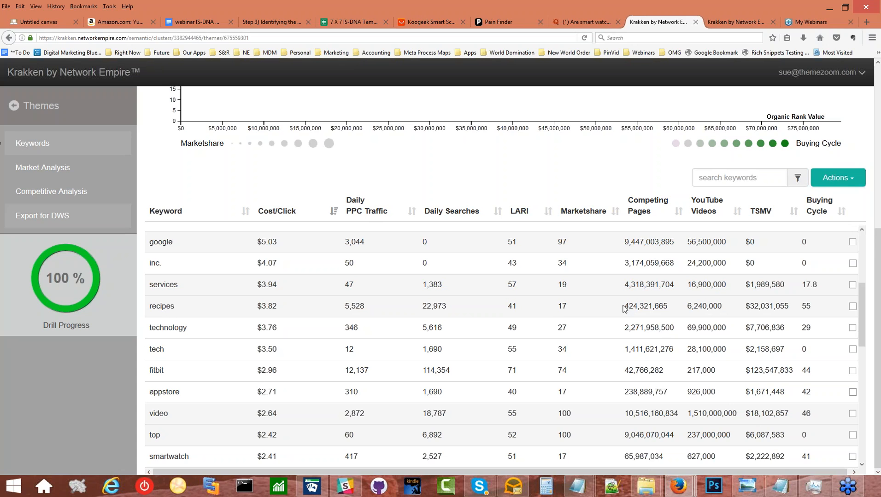
left_click_drag(623, 307, 667, 307)
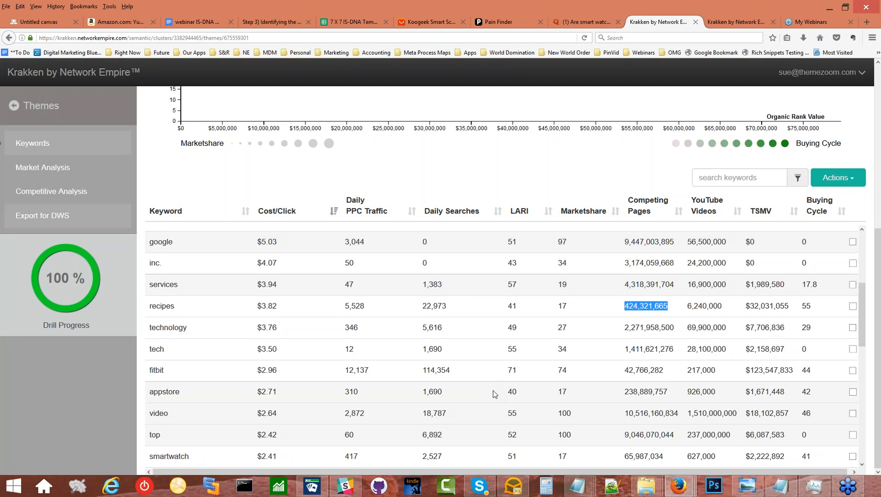
- Compare daily searches, competing pages and TSMV for the fitbit theme's keywords, from the costlier ones down to those with zero cost per click
scroll(493, 394, "down", 5)
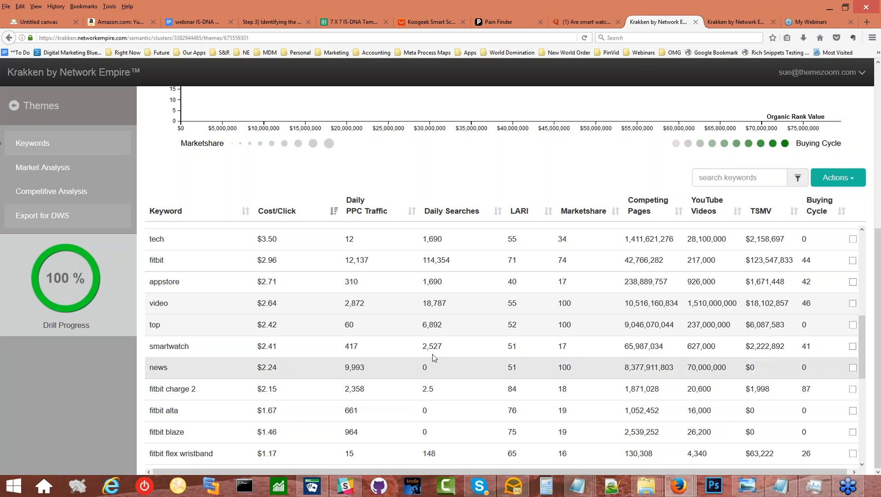
scroll(432, 357, "up", 5)
scroll(402, 319, "up", 3)
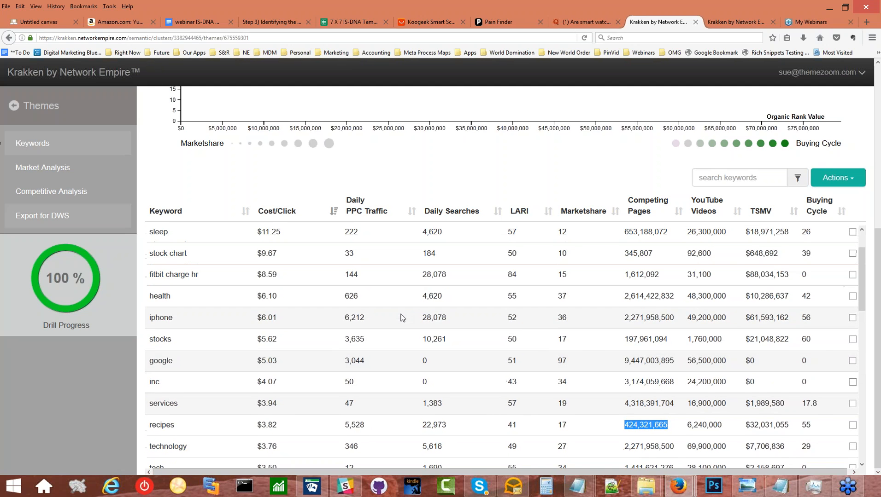
scroll(402, 316, "down", 2)
scroll(402, 316, "down", 7)
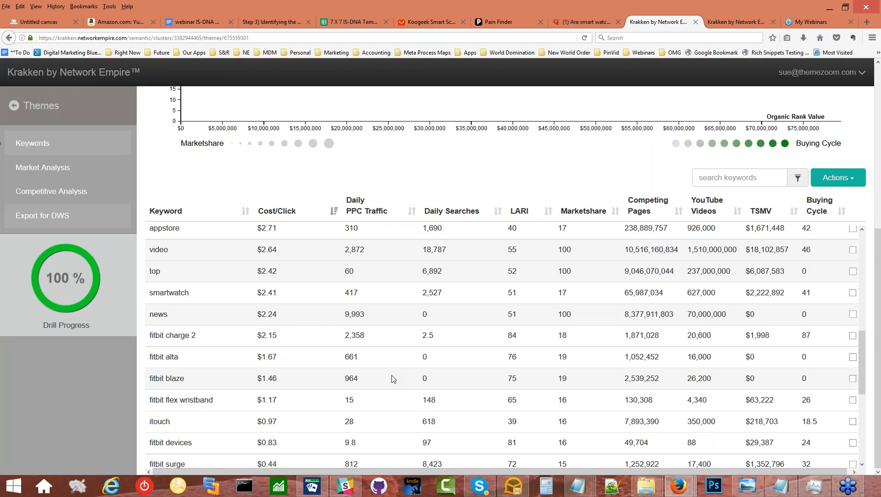
scroll(393, 375, "up", 5)
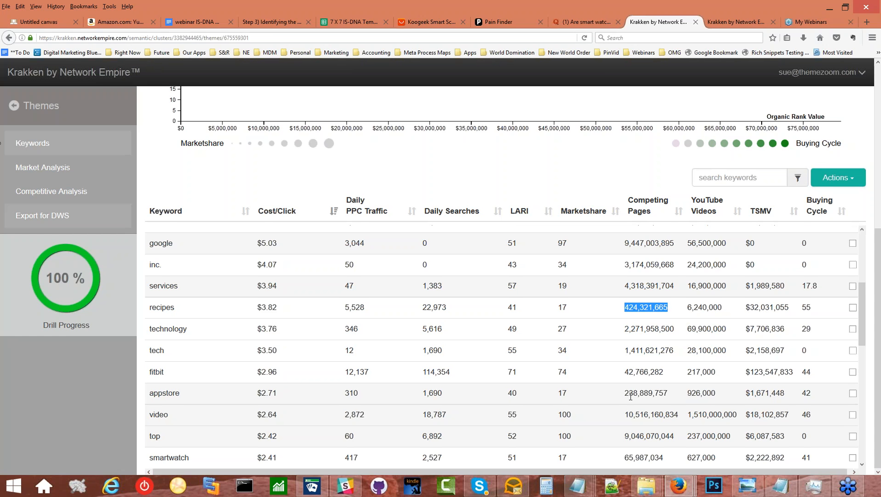
scroll(461, 405, "down", 3)
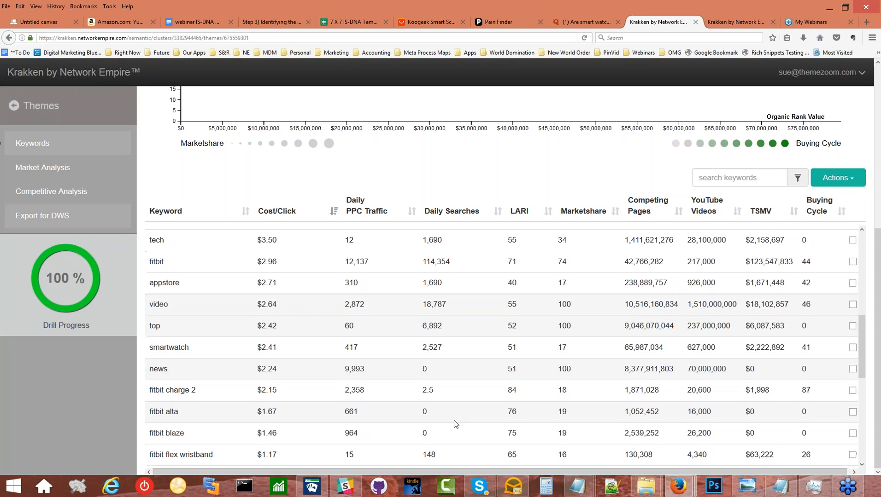
scroll(453, 421, "down", 2)
scroll(453, 420, "down", 2)
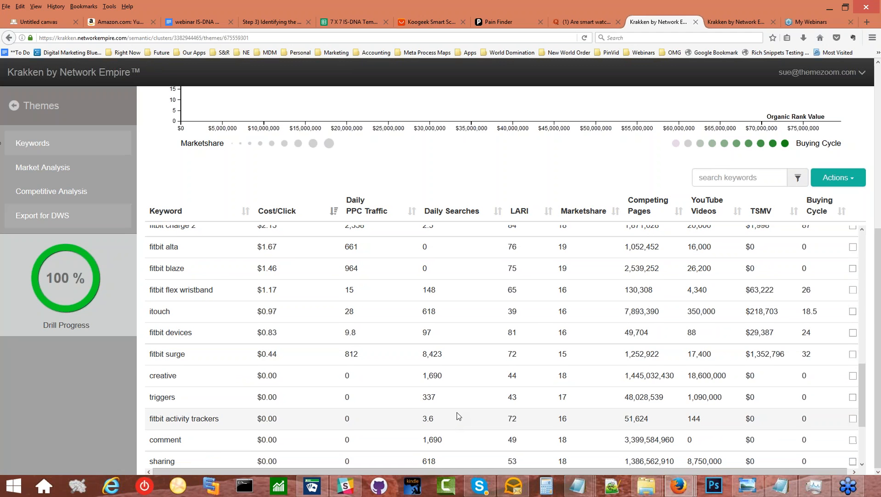
scroll(458, 415, "down", 2)
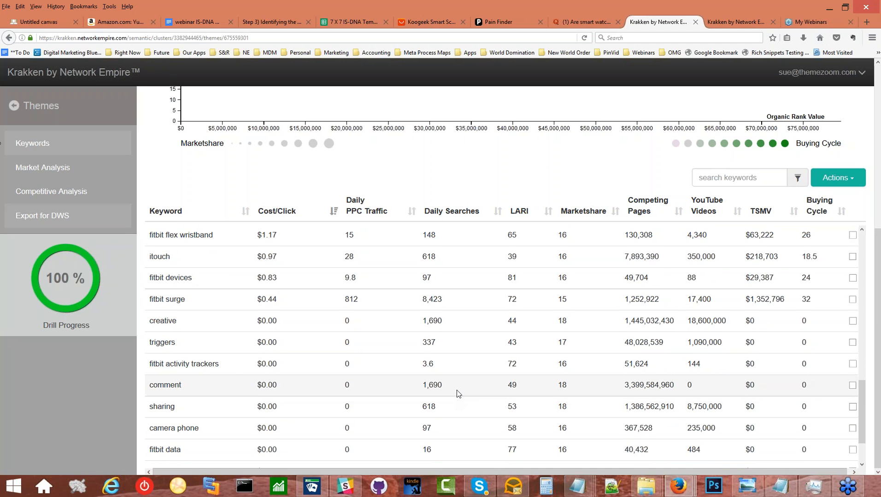
scroll(458, 391, "down", 2)
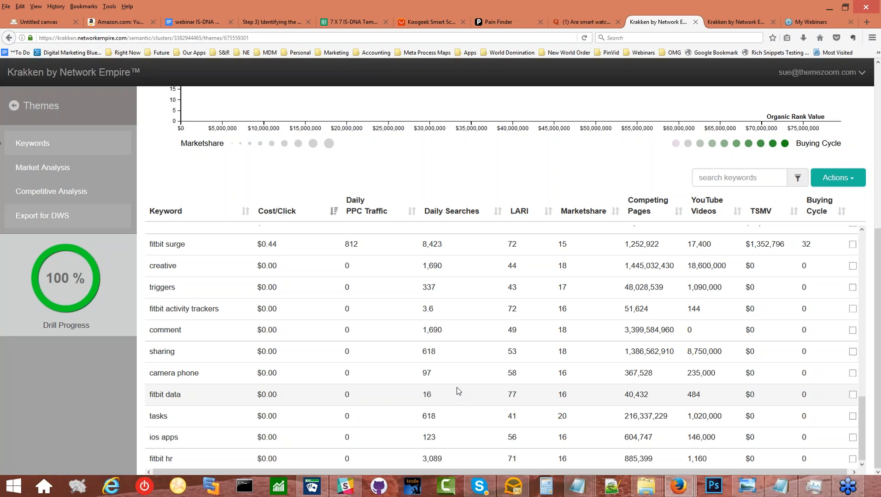
scroll(306, 387, "down", 1)
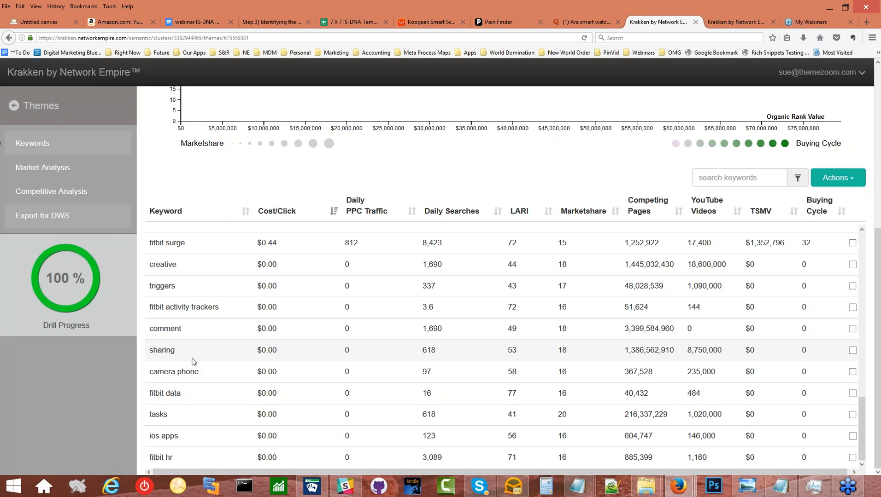
- Read through the keyword names again, from wristband at the highest cost per click down to fitbit hr
scroll(249, 362, "up", 4)
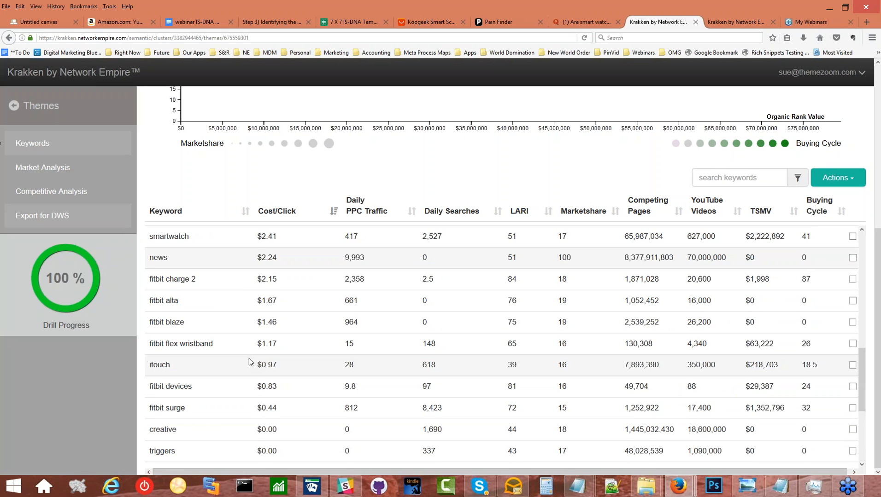
scroll(248, 362, "up", 4)
scroll(248, 357, "up", 5)
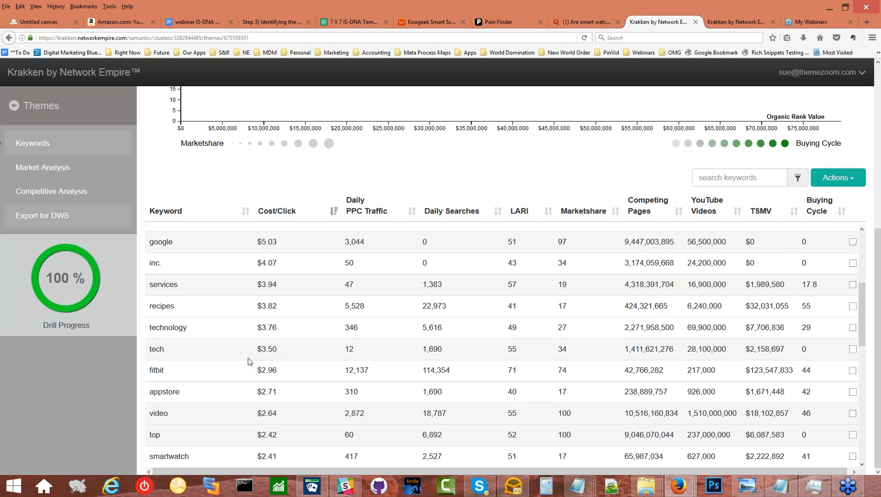
scroll(245, 367, "up", 1)
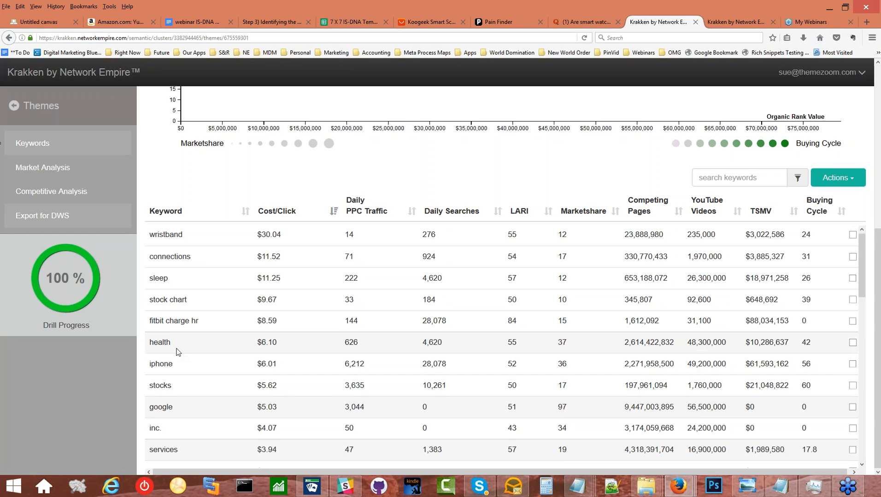
scroll(252, 344, "up", 1)
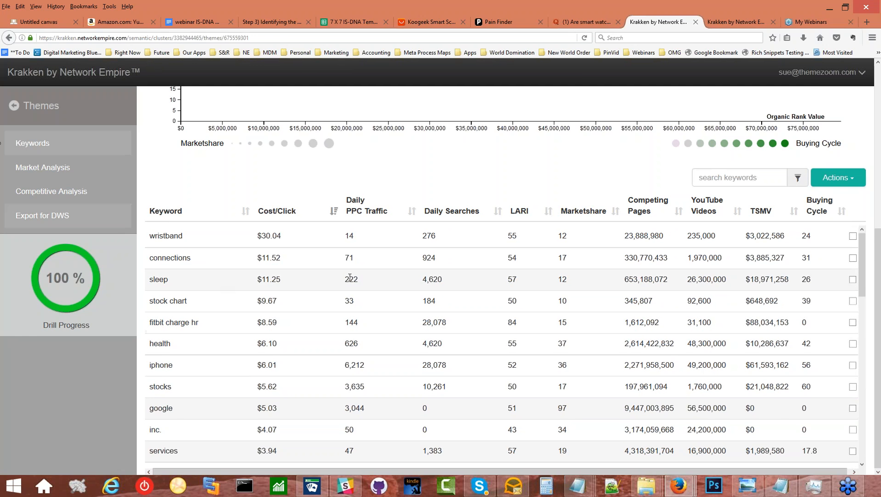
scroll(256, 398, "down", 5)
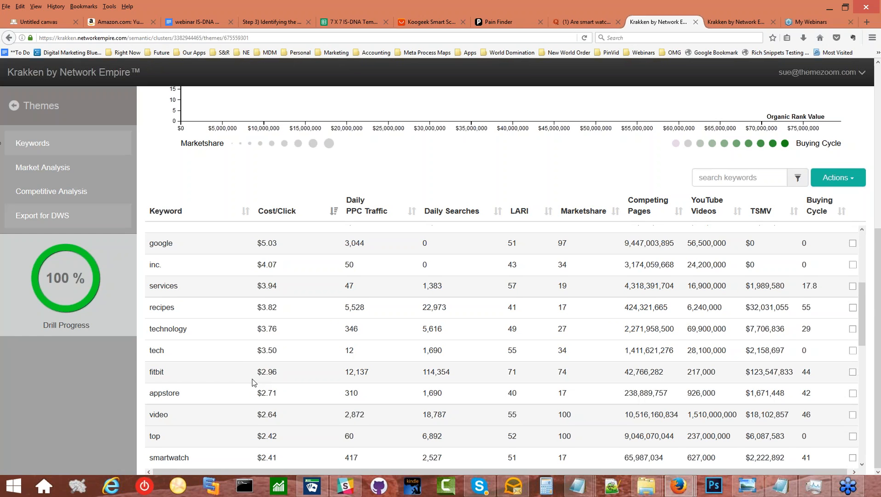
scroll(243, 366, "down", 3)
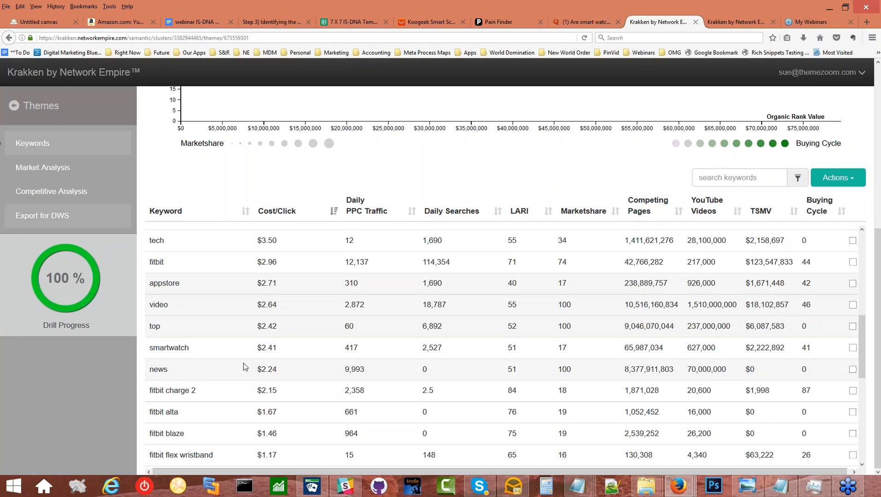
scroll(243, 367, "down", 5)
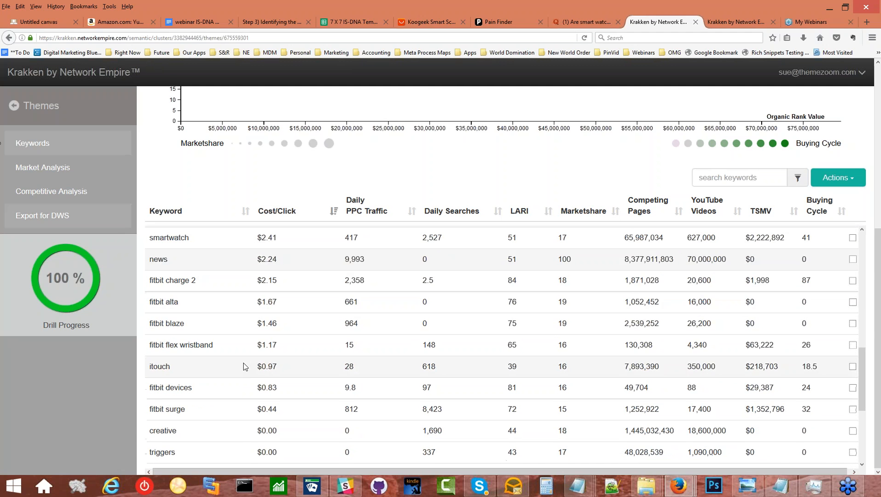
scroll(243, 367, "down", 3)
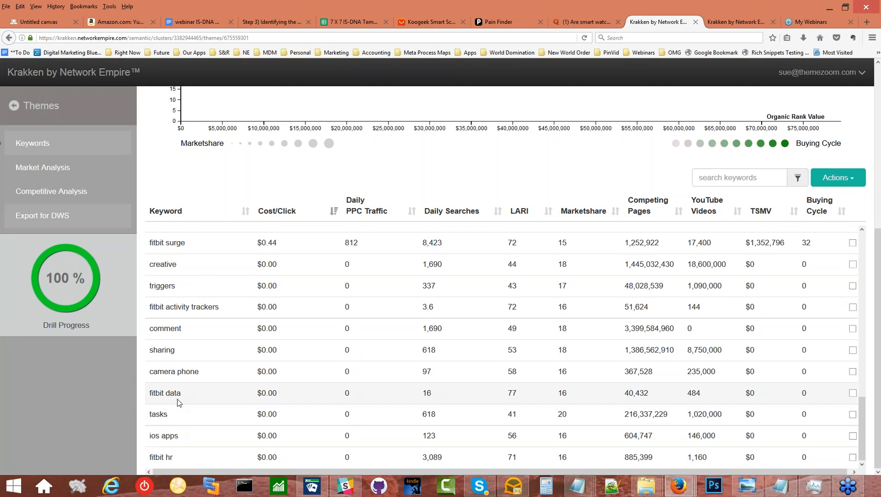
scroll(179, 403, "up", 6)
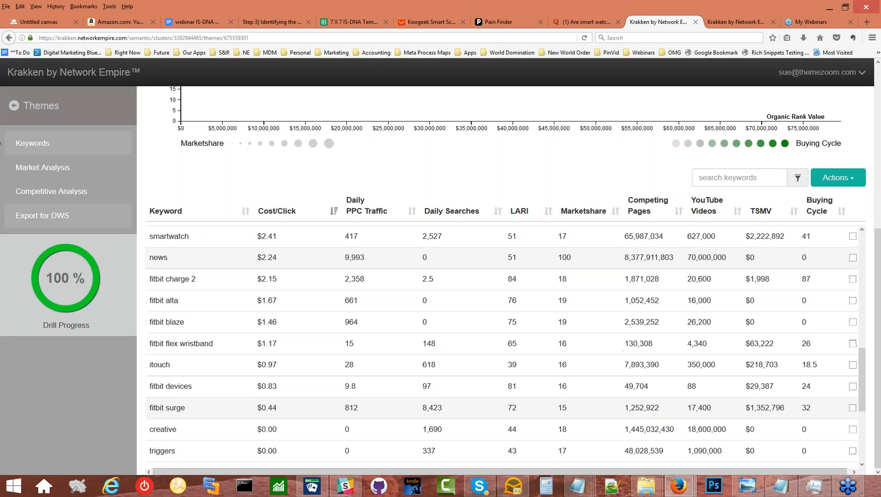
scroll(179, 403, "up", 6)
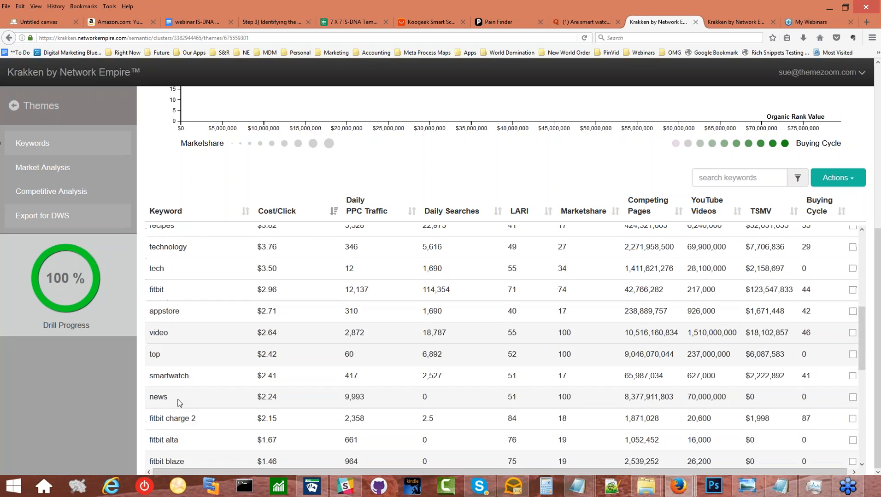
scroll(178, 403, "up", 5)
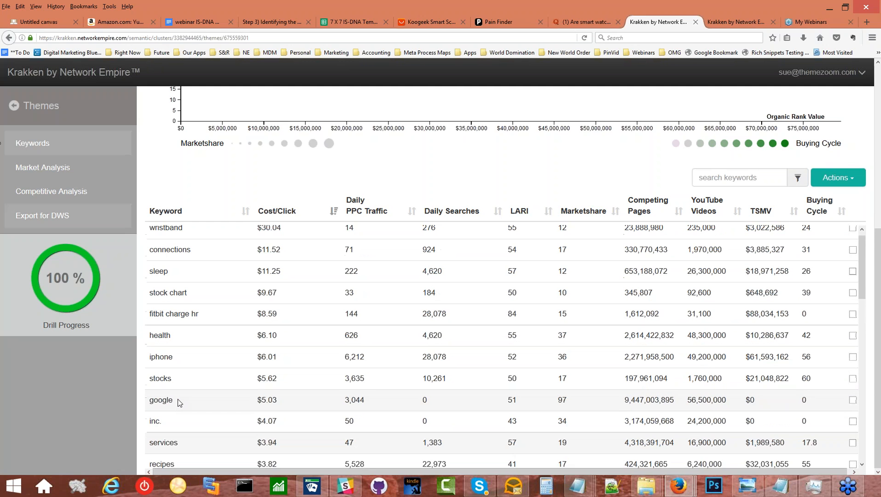
- Sort the keyword table by buying cycle, highest first, and highlight the fitbit flex wristband keyword
left_click(842, 212)
left_click(842, 212)
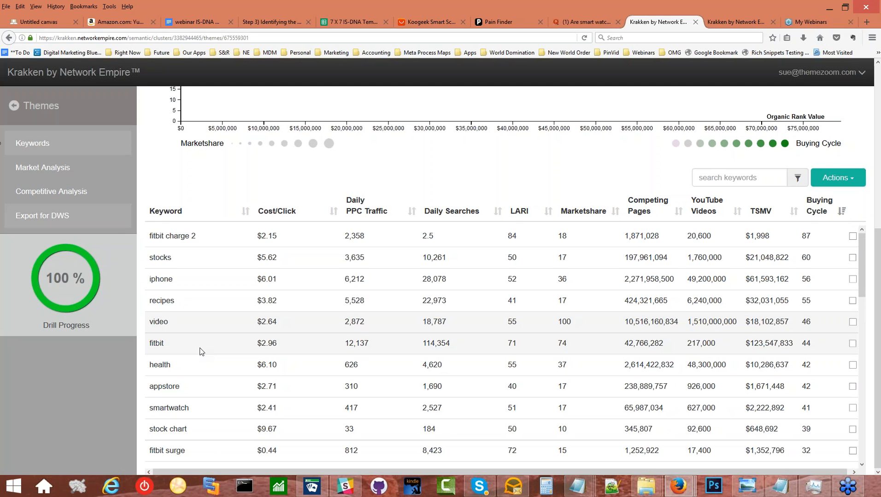
scroll(199, 353, "down", 5)
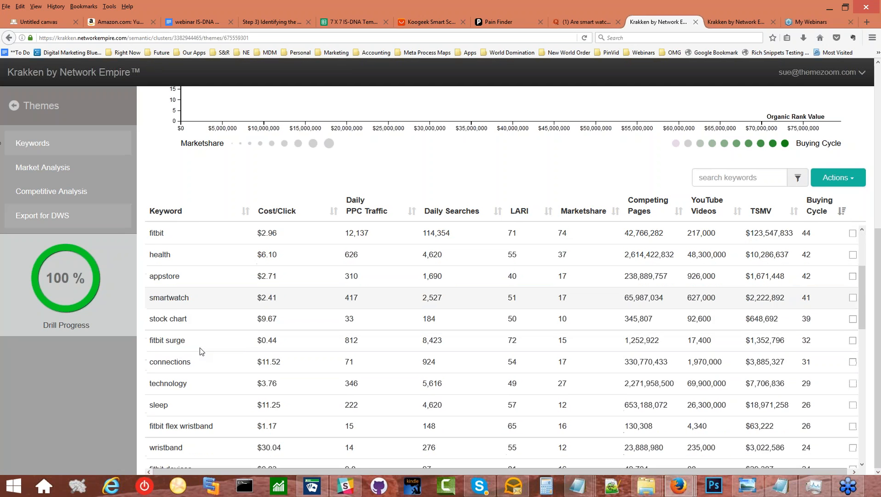
scroll(199, 354, "down", 4)
scroll(199, 357, "up", 1)
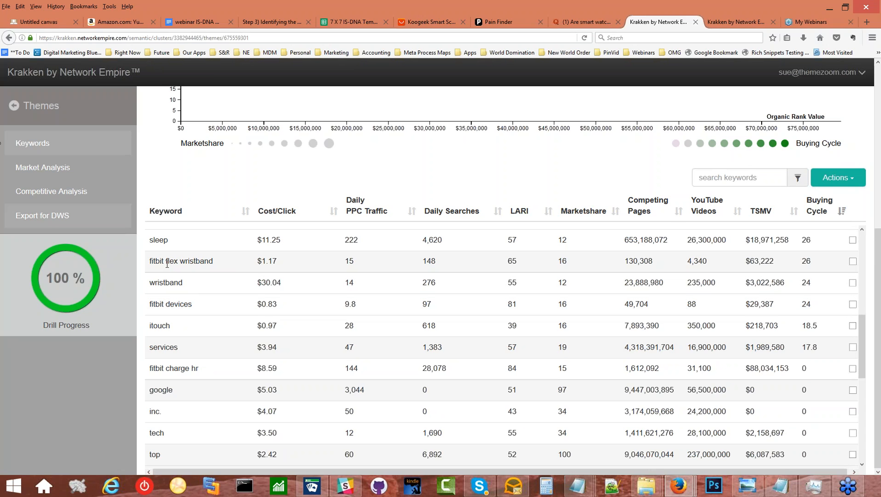
left_click_drag(208, 261, 149, 262)
- Examine the keywords with the highest buying cycle and briefly highlight fitbit charge 2
scroll(194, 310, "up", 1)
scroll(195, 313, "up", 4)
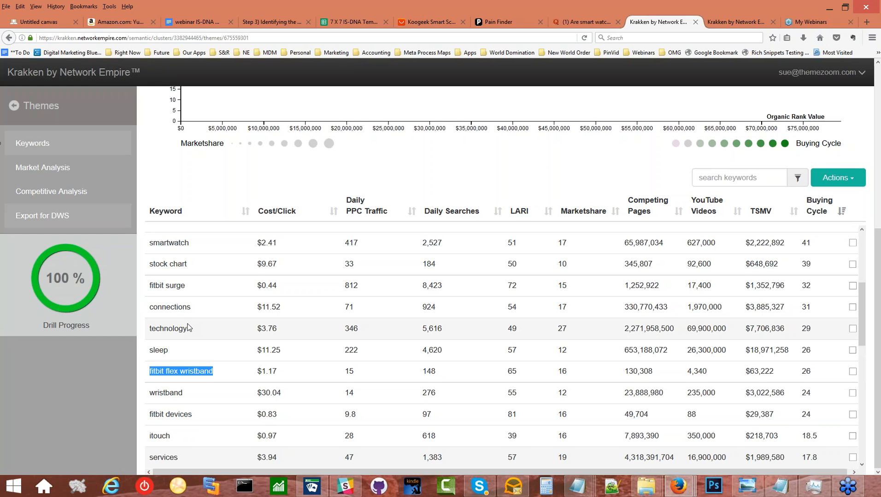
scroll(188, 327, "up", 6)
scroll(188, 326, "up", 4)
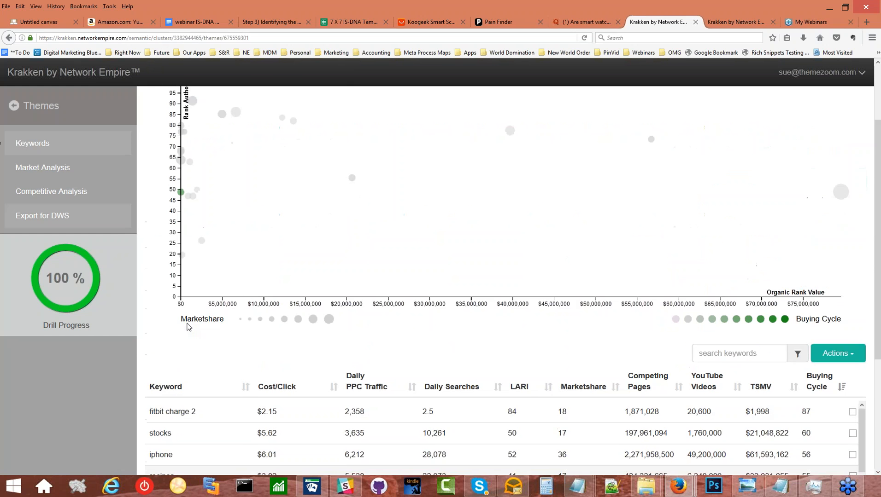
scroll(134, 326, "down", 2)
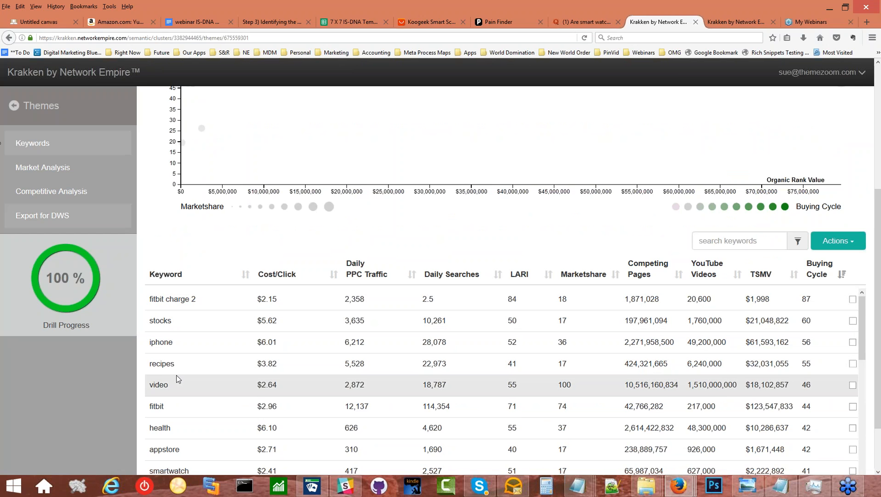
scroll(182, 378, "down", 3)
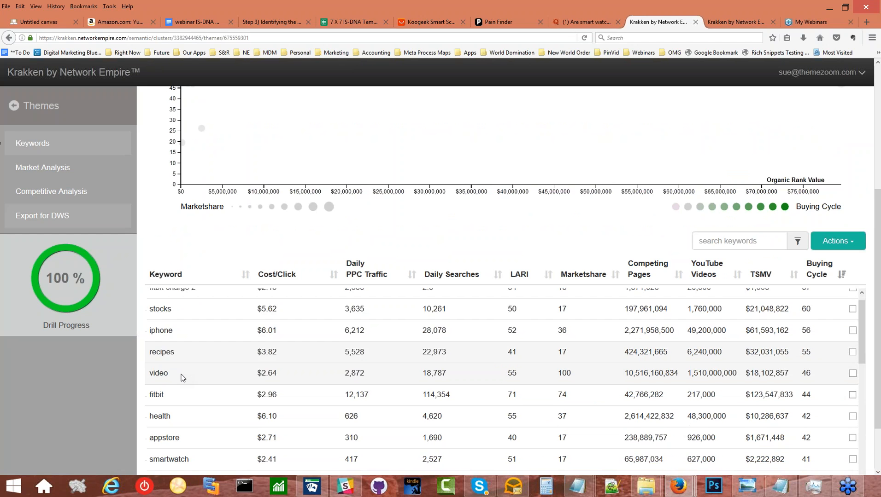
scroll(183, 377, "up", 3)
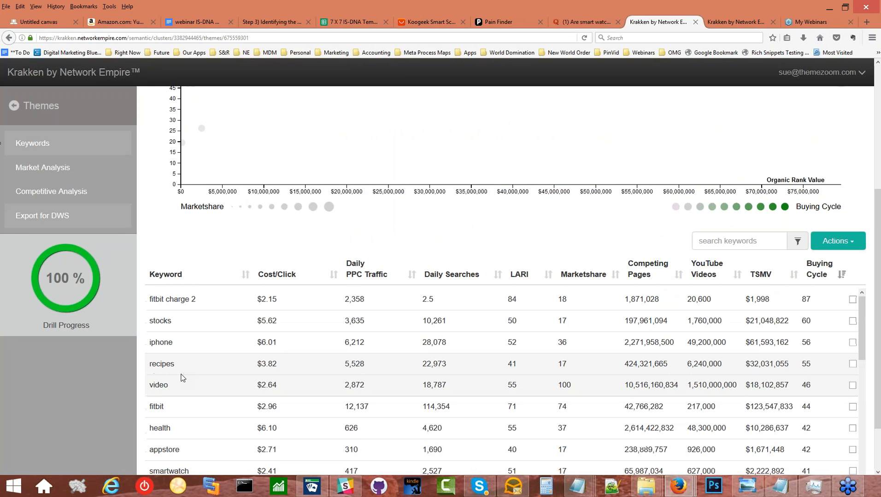
double_click(193, 299)
left_click_drag(194, 299, 150, 299)
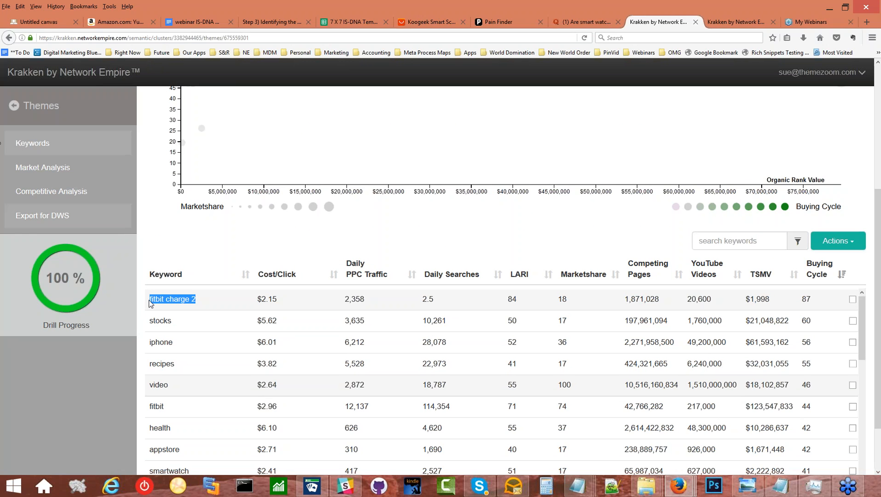
left_click(200, 302)
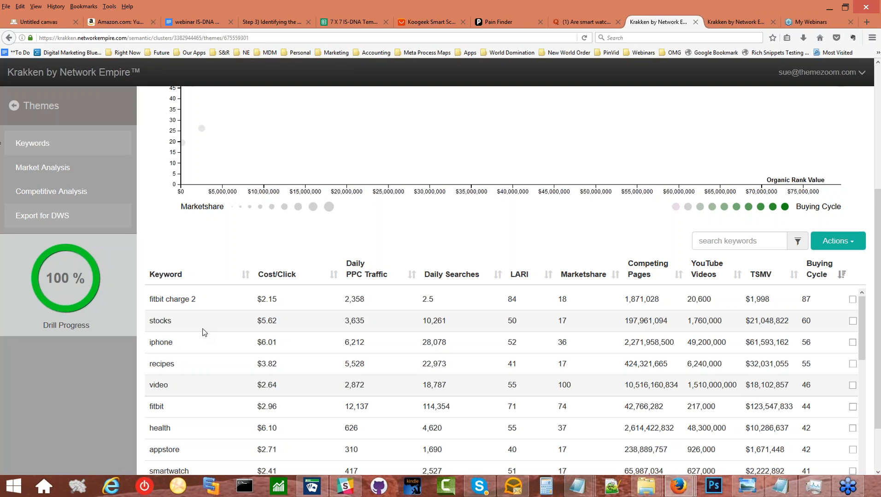
- Go further down the fitbit theme's keyword table and highlight the fitbit flex wristband keyword
scroll(204, 332, "down", 6)
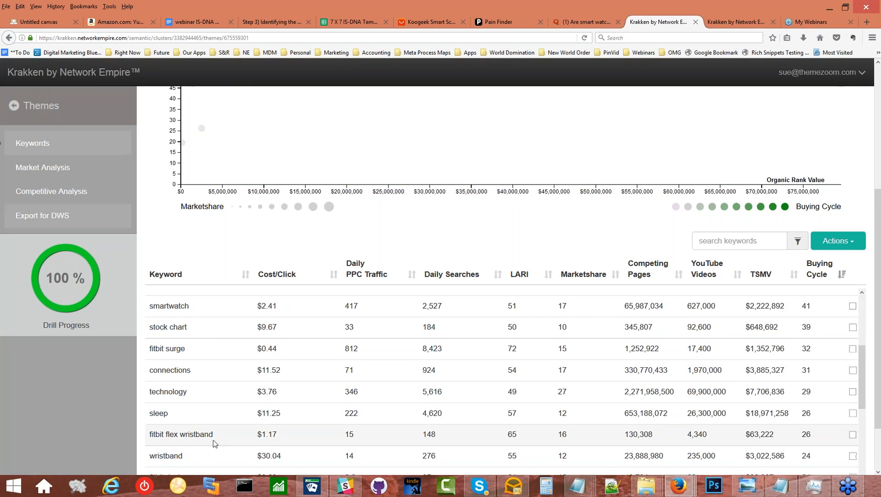
left_click_drag(219, 436, 142, 438)
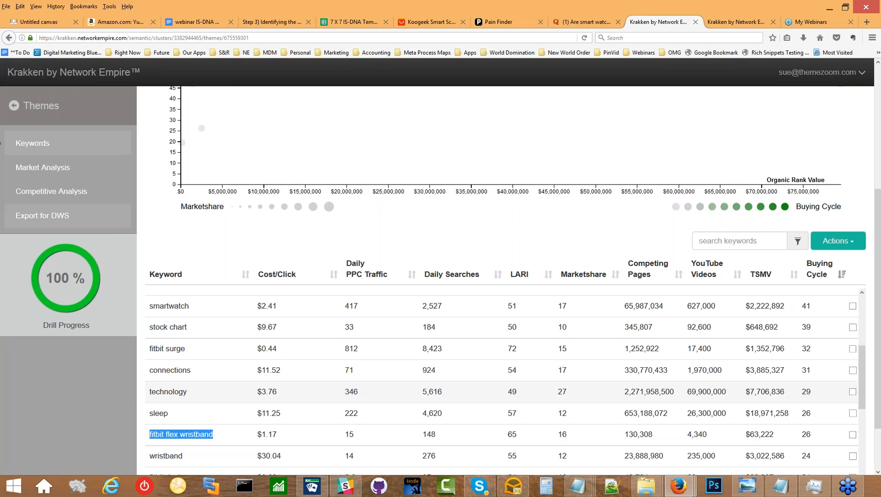
- Return to the Smart scale and watch bundle cluster's themes and review the domain charts and the theme list from wireless scales to fitbit
left_click(37, 111)
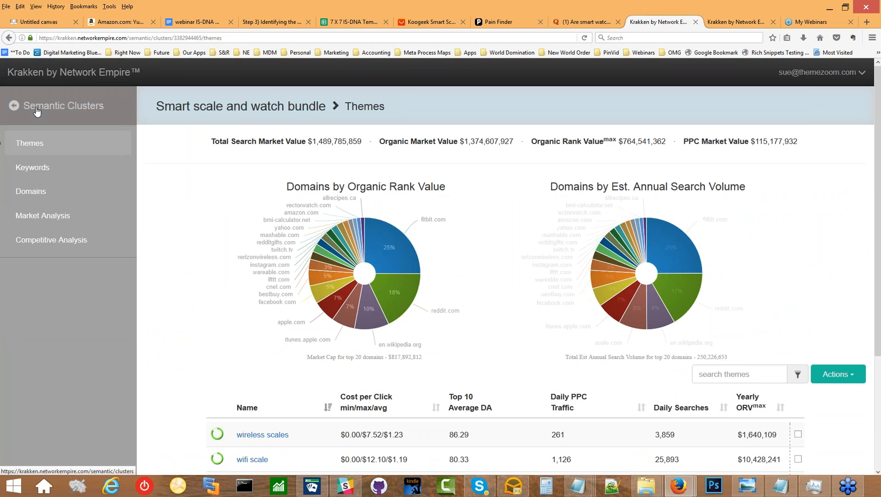
scroll(198, 339, "down", 2)
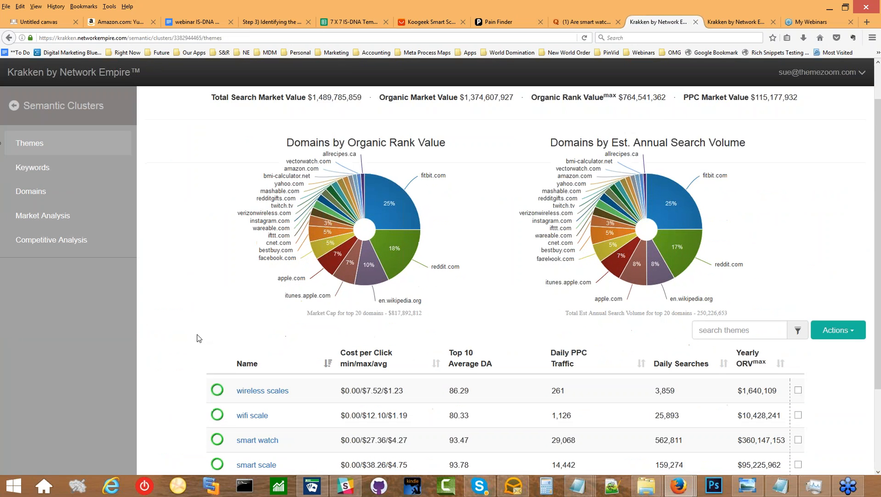
scroll(198, 338, "down", 3)
scroll(199, 338, "up", 2)
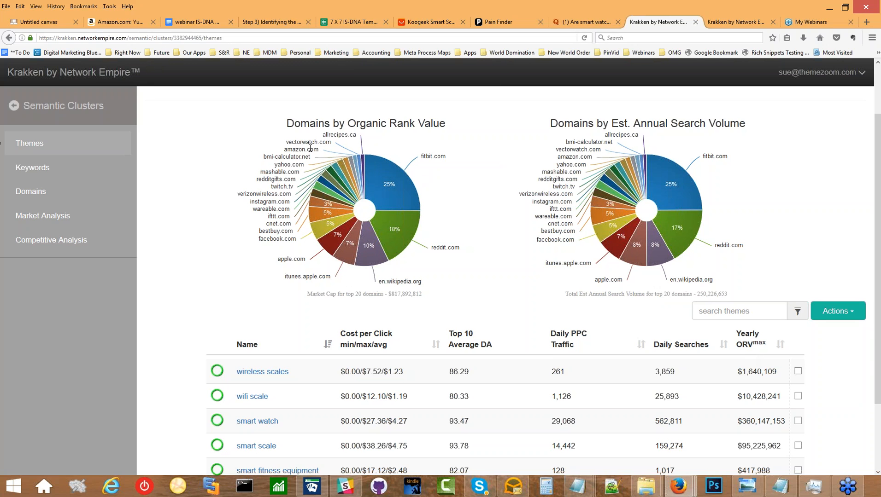
mouse_move(362, 159)
scroll(166, 339, "down", 3)
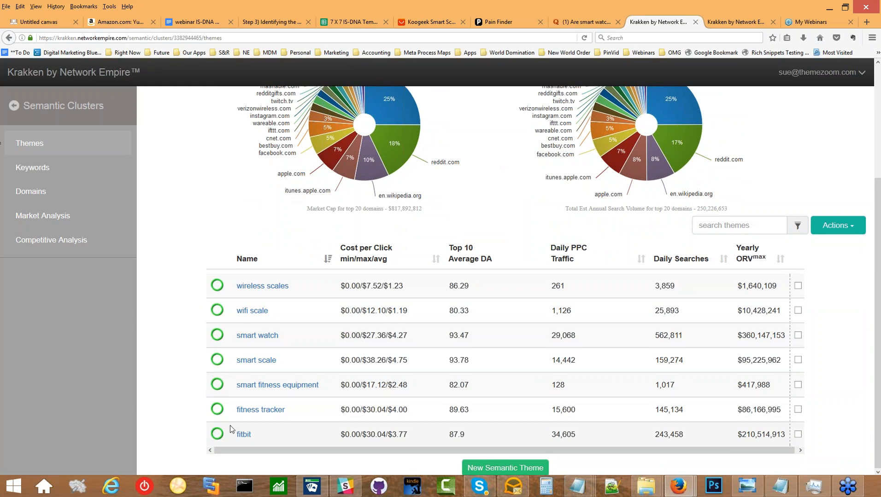
scroll(244, 278, "up", 5)
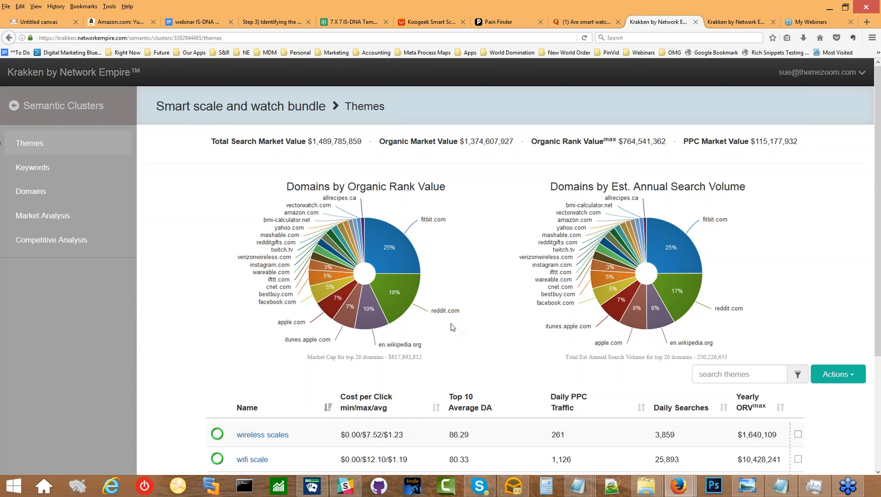
- Inspect fitbit.com's share in the Domains by Organic Rank Value chart and check the theme table again
mouse_move(389, 349)
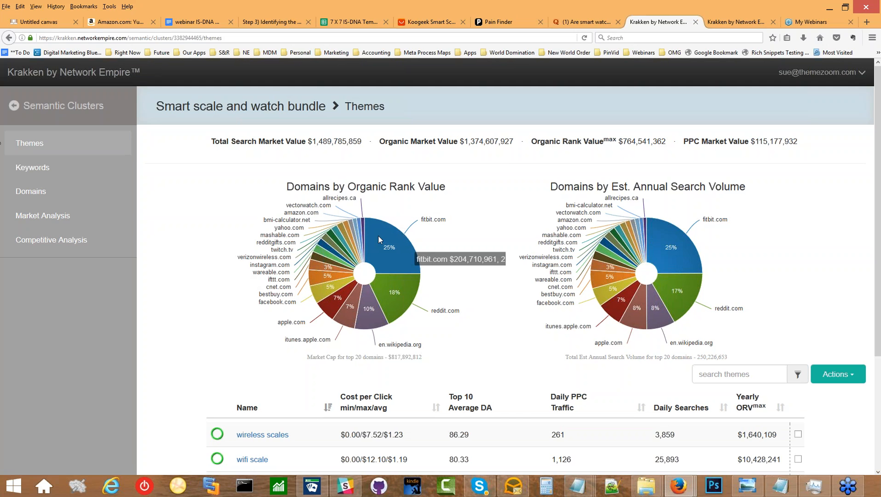
mouse_move(387, 244)
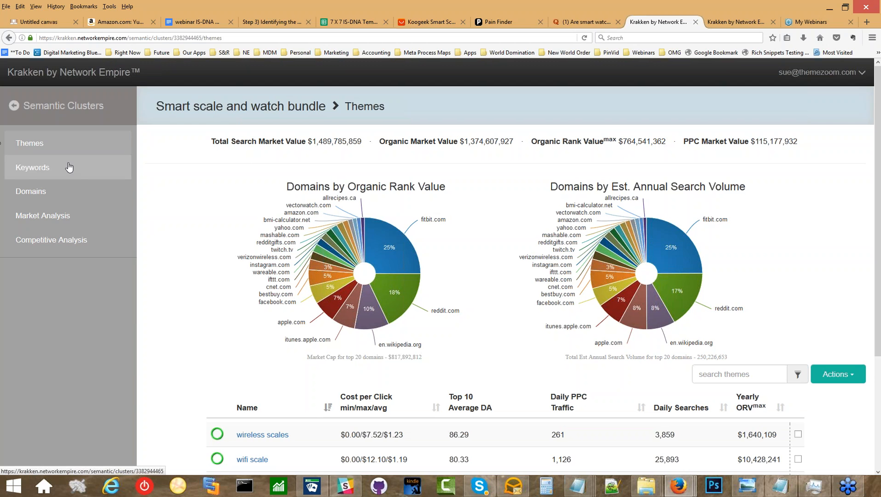
scroll(169, 310, "down", 1)
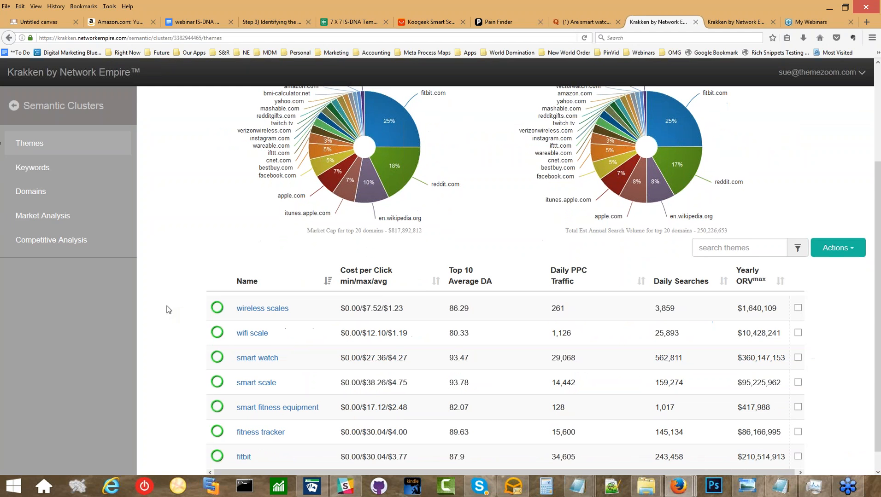
scroll(166, 307, "up", 3)
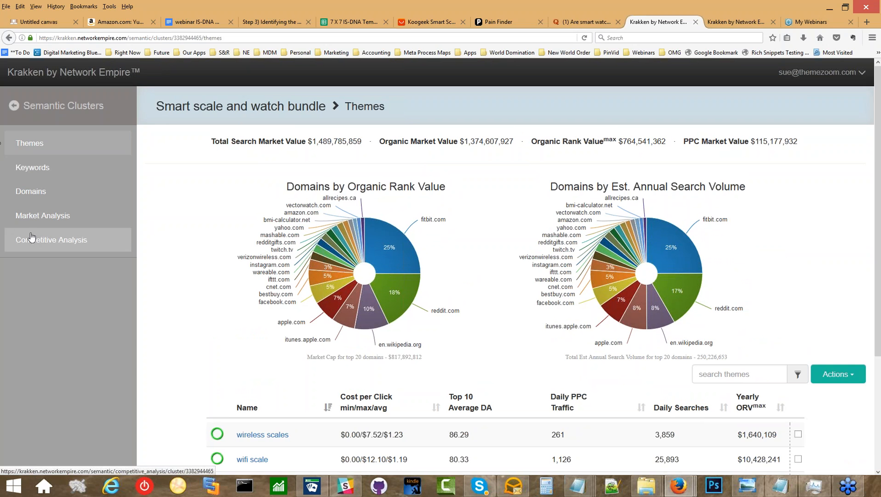
- View the cluster's keyword map briefly and go back to its themes
left_click(26, 166)
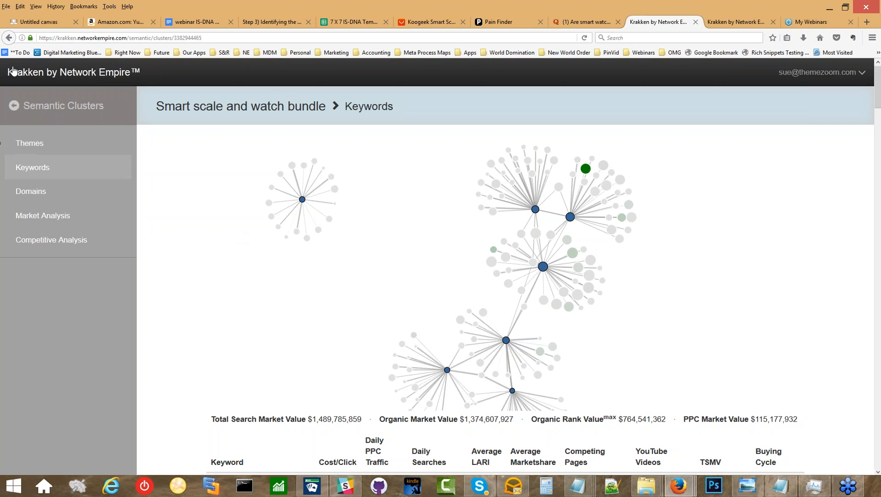
left_click(5, 37)
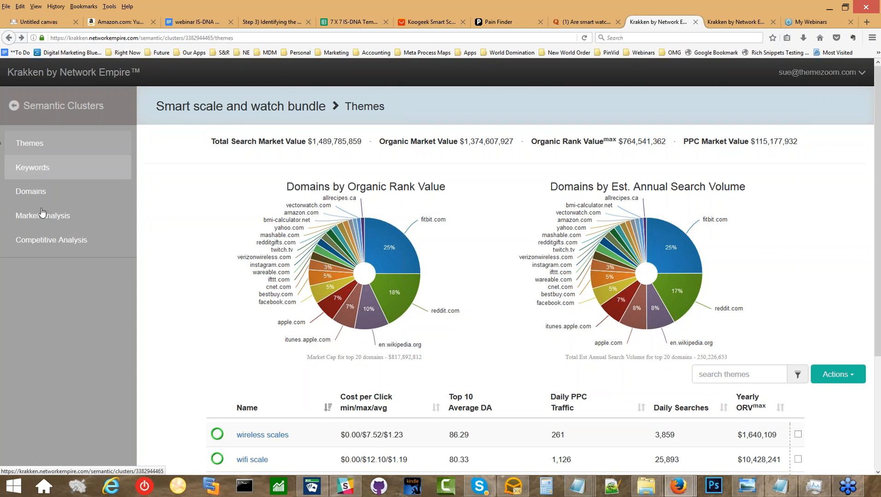
- Open the wireless scales theme, look at its keywords and view its market analysis
scroll(182, 332, "down", 2)
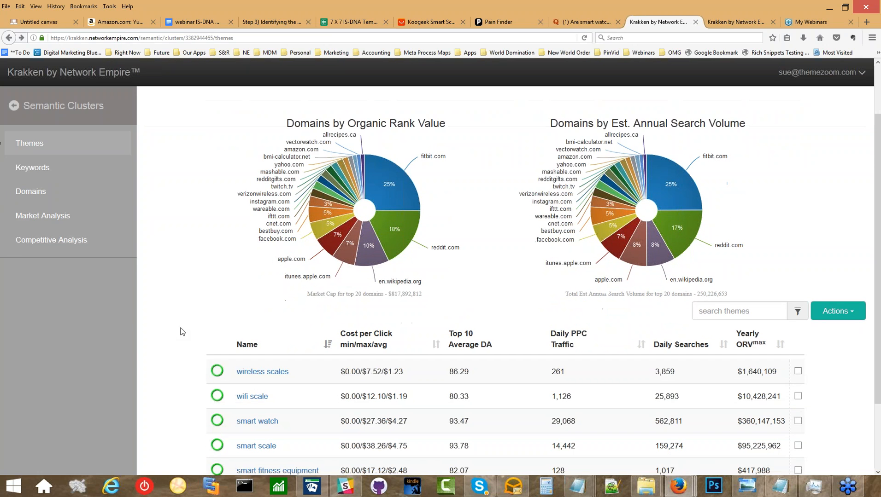
left_click(246, 374)
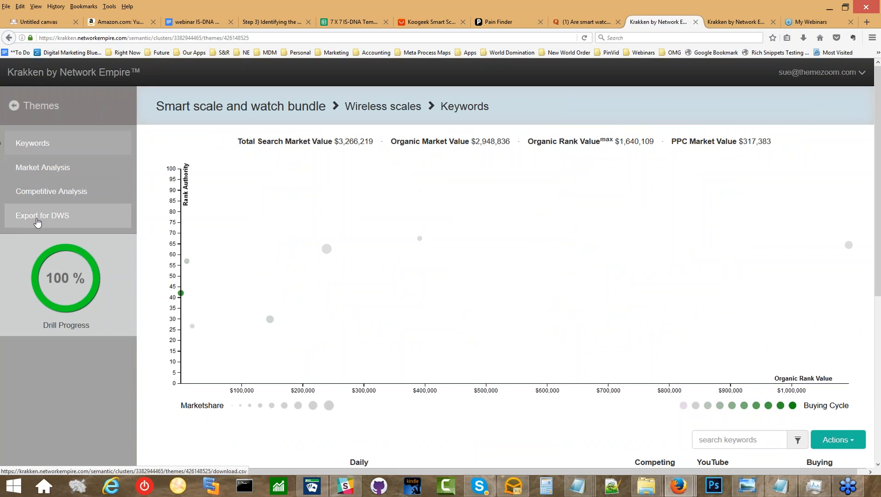
scroll(247, 433, "down", 1)
scroll(248, 432, "down", 3)
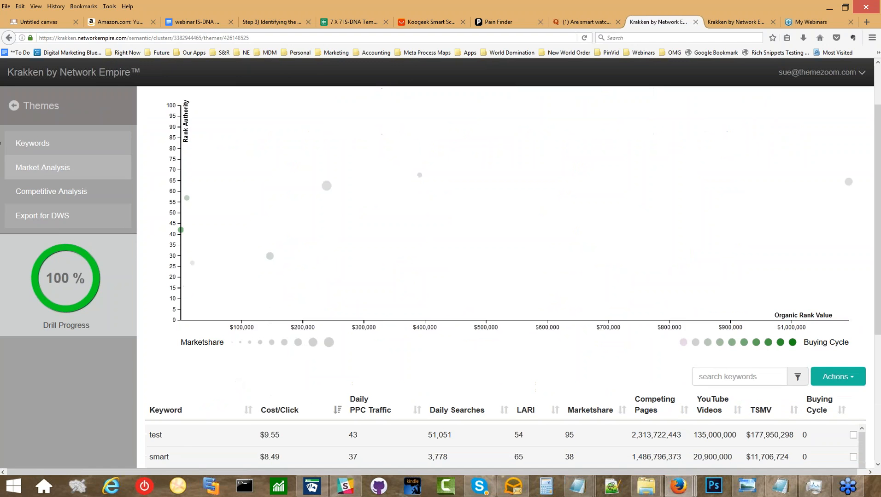
left_click(52, 168)
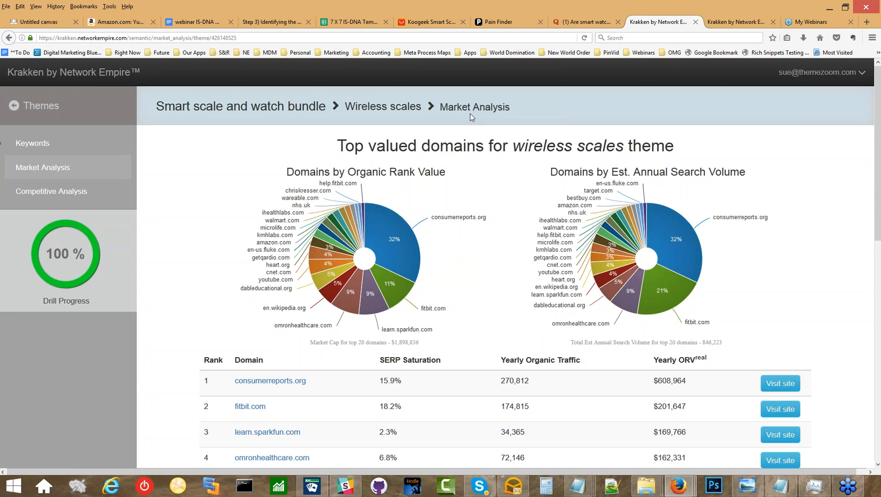
- Return to the cluster's themes and open the market analysis for the whole Smart scale and watch bundle cluster
left_click(46, 106)
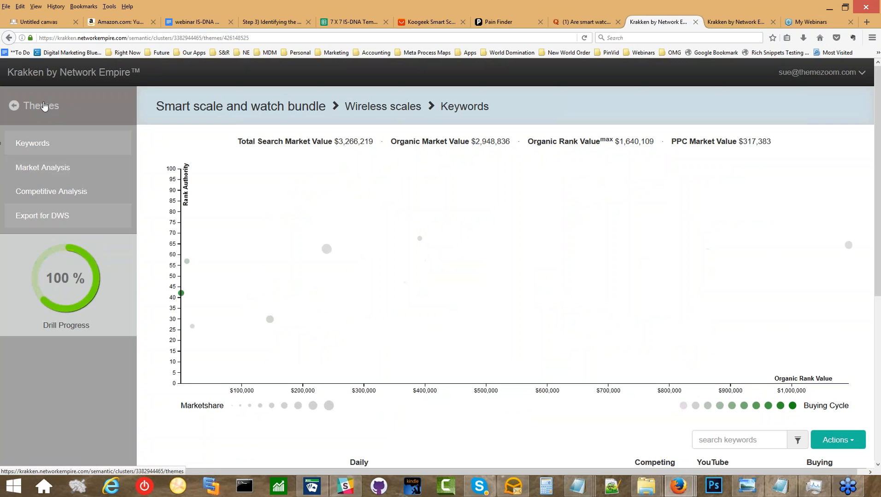
left_click(44, 107)
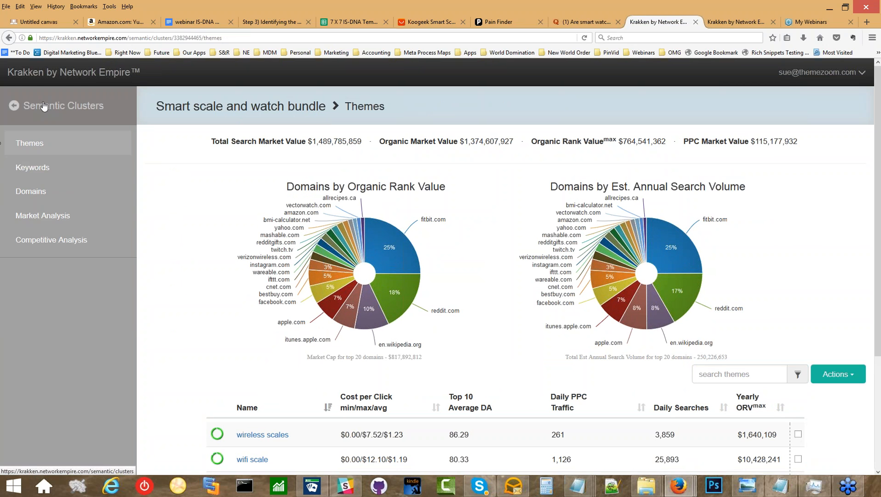
left_click(43, 217)
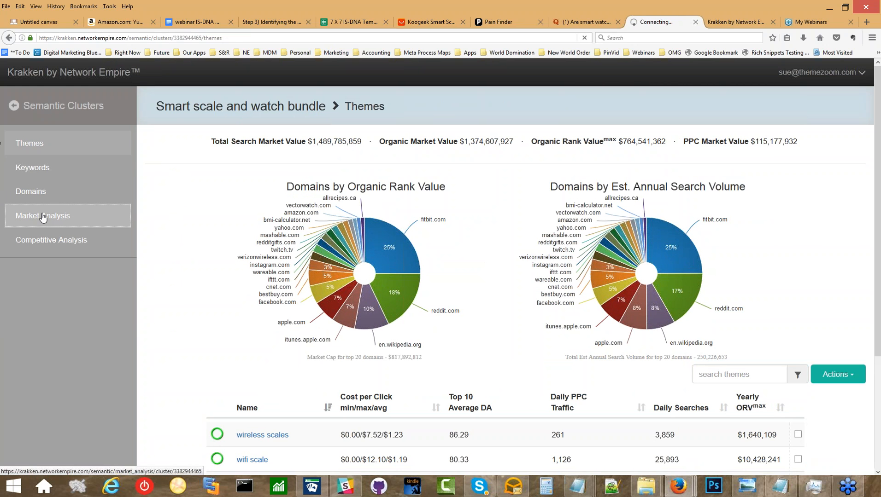
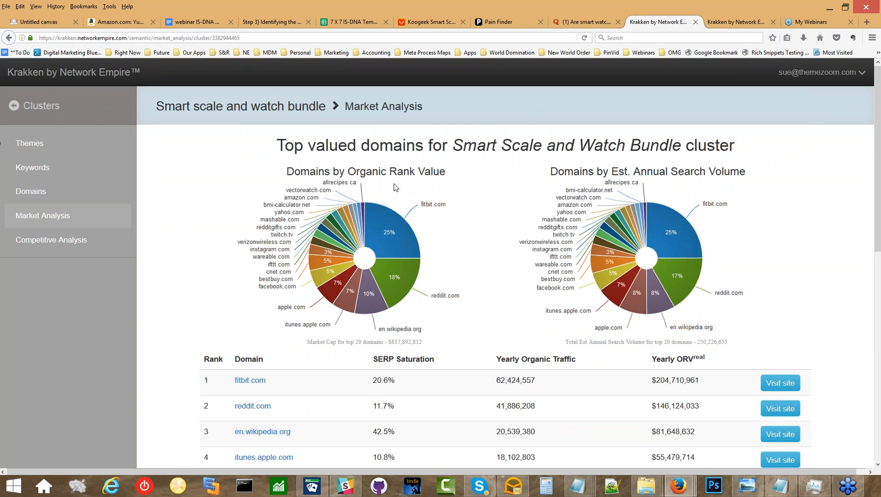
- Go back to the cluster's themes, open its keyword map and glance through the page below it
left_click(59, 171)
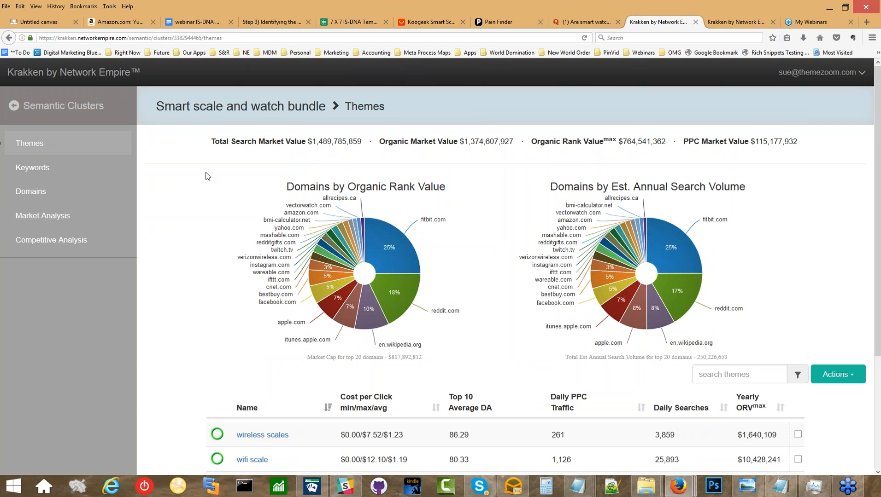
left_click(41, 170)
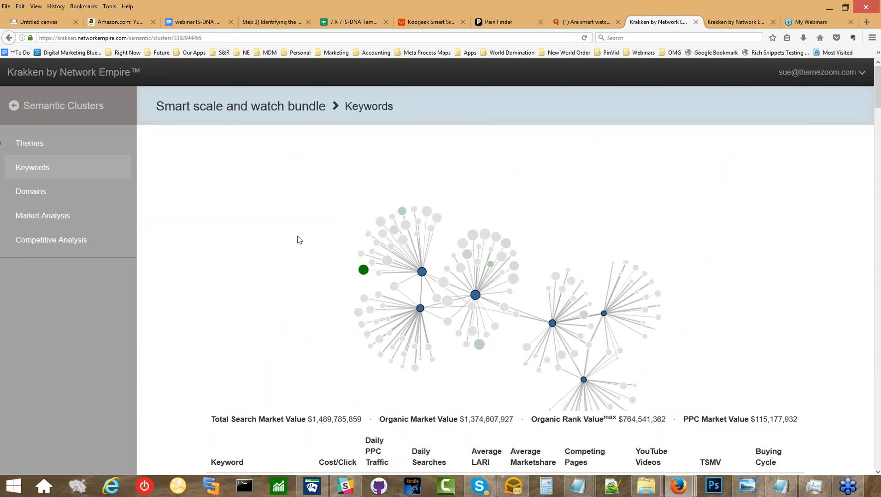
scroll(613, 173, "down", 5)
scroll(612, 161, "up", 5)
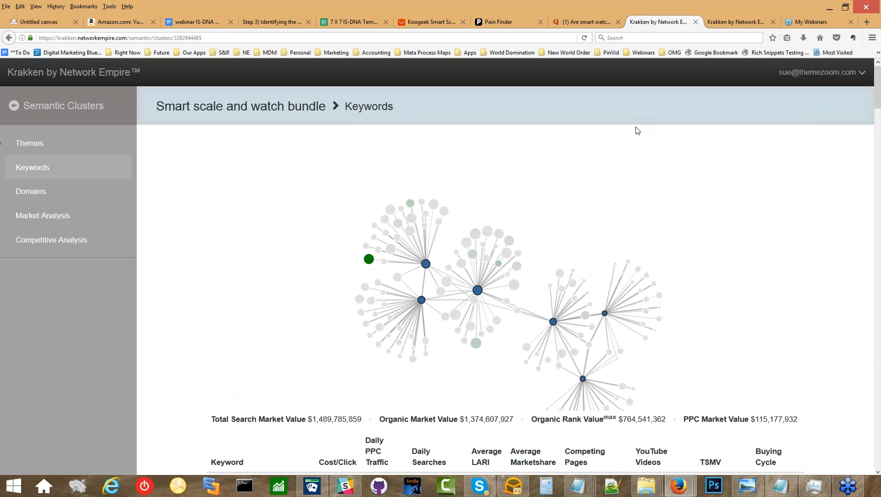
- Reload the keyword map twice to redraw its layout, then inspect the fitbit node and shift the linked theme groups
left_click(584, 38)
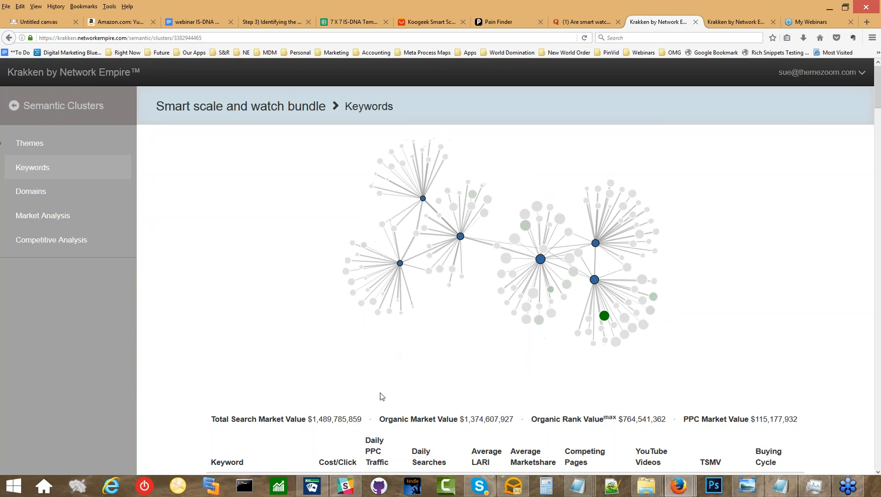
left_click(583, 37)
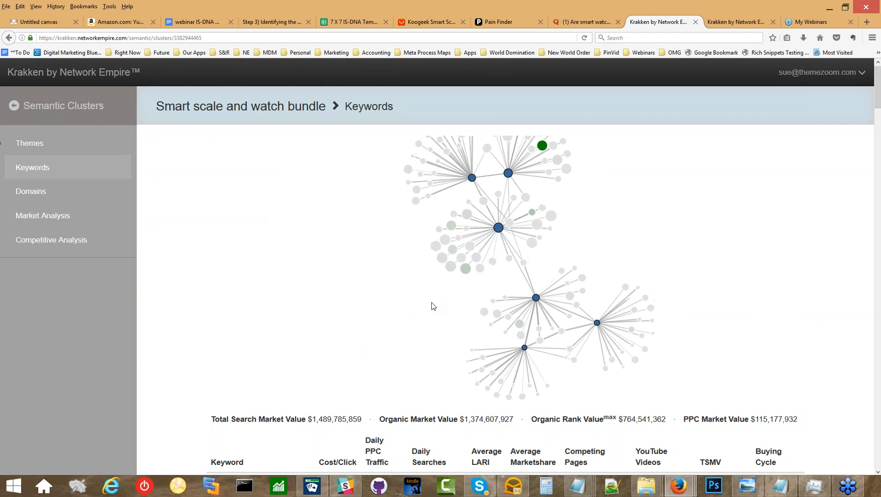
scroll(441, 305, "down", 3)
scroll(471, 235, "up", 3)
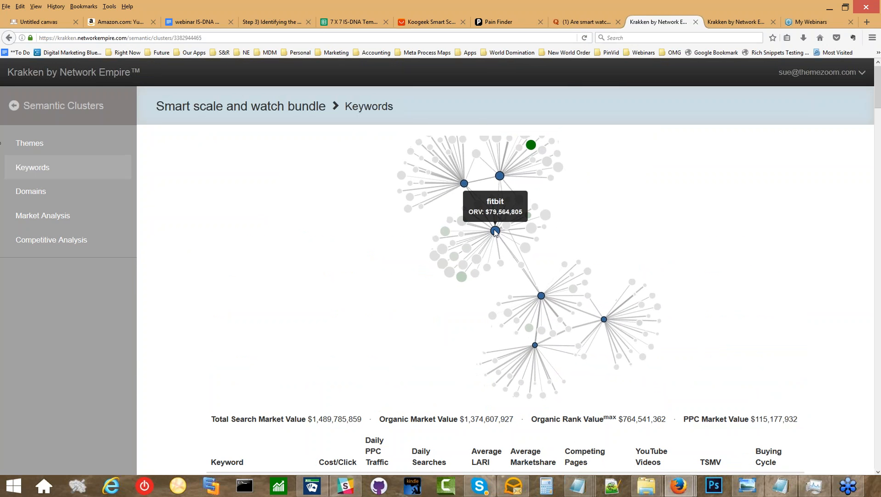
left_click_drag(426, 291, 760, 267)
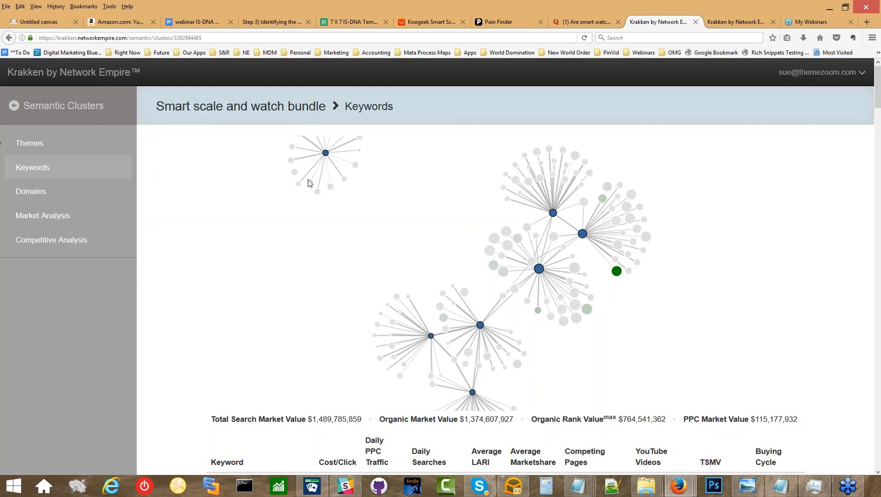
- Move the isolated keyword group around the map, away from the connected theme groups
mouse_move(342, 145)
left_click_drag(342, 145, 267, 291)
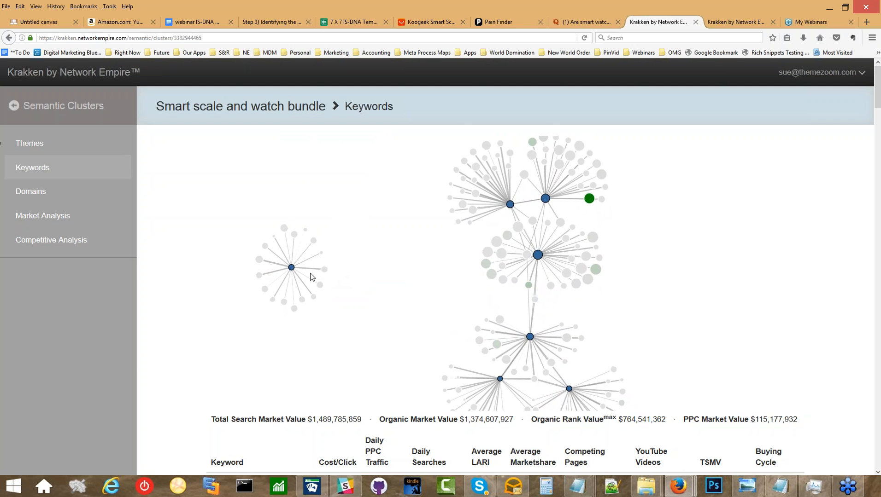
left_click_drag(297, 266, 245, 273)
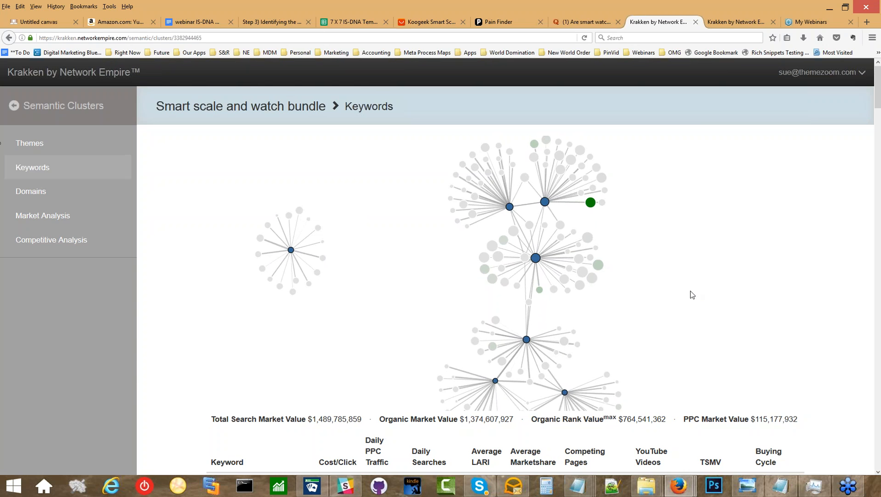
- Inspect the central theme nodes, including fitbit, and pull the fitbit node sideways to test its connections
scroll(666, 288, "down", 2)
scroll(564, 215, "up", 2)
mouse_move(543, 204)
mouse_move(538, 263)
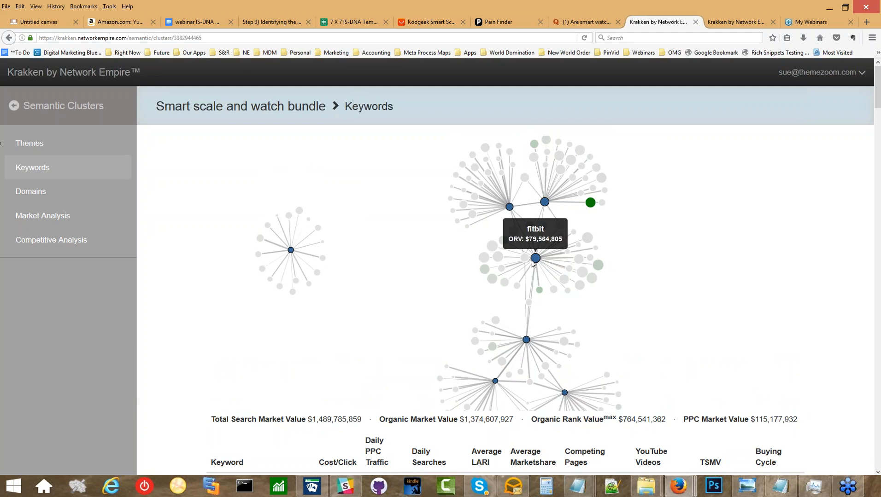
left_click_drag(534, 261, 715, 258)
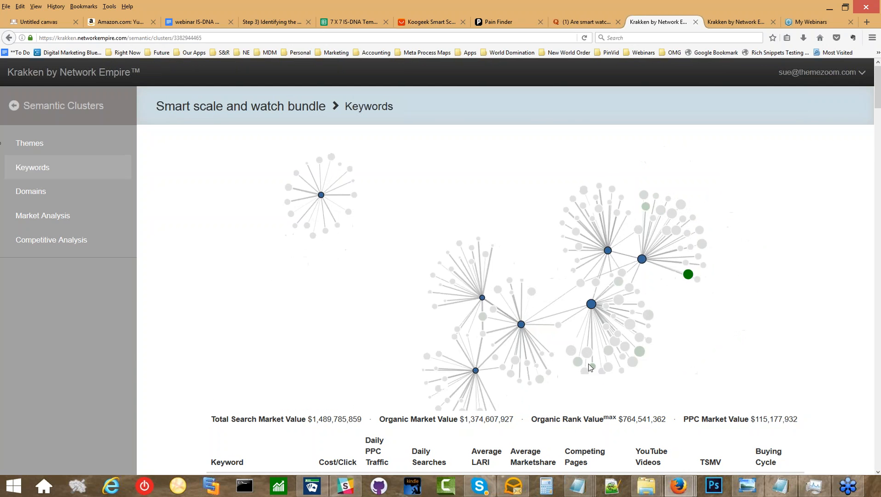
- Reposition the connected theme groups repeatedly and inspect shared keywords such as wearables to see how the themes link
left_click_drag(502, 302, 731, 378)
mouse_move(575, 285)
left_click_drag(525, 264, 240, 187)
left_click_drag(463, 364, 689, 197)
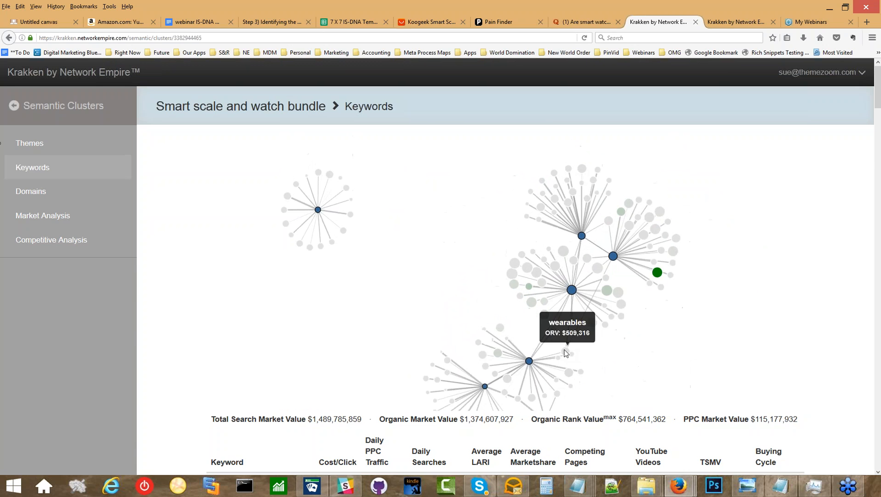
mouse_move(530, 392)
left_click_drag(495, 396, 778, 281)
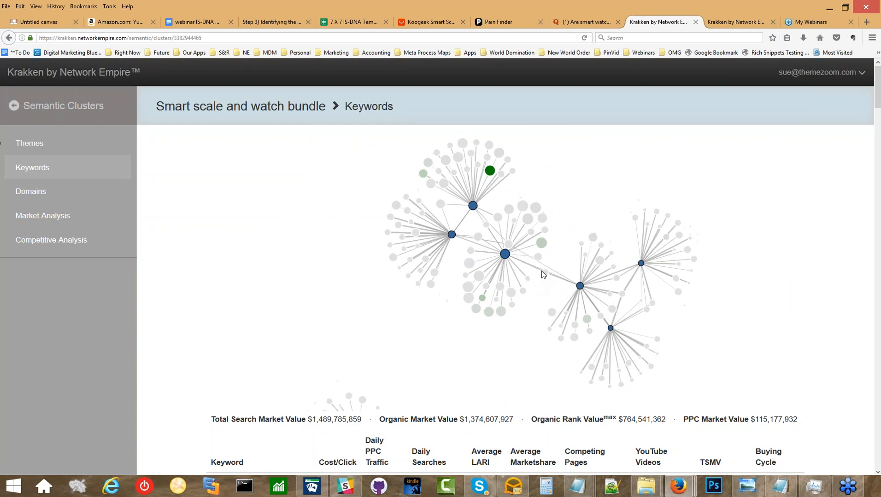
left_click_drag(544, 273, 279, 365)
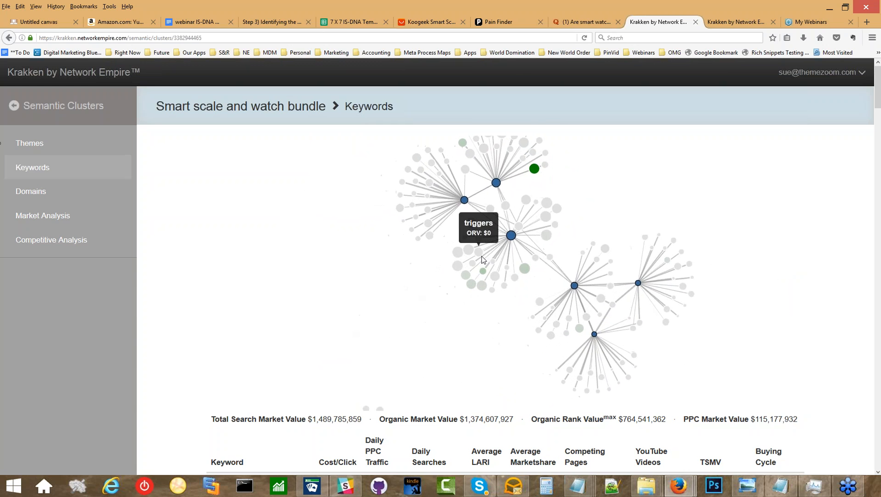
- Inspect and move the fitbit, reddit and fitbit charge hr nodes around the keyword map to test their theme connections
mouse_move(479, 257)
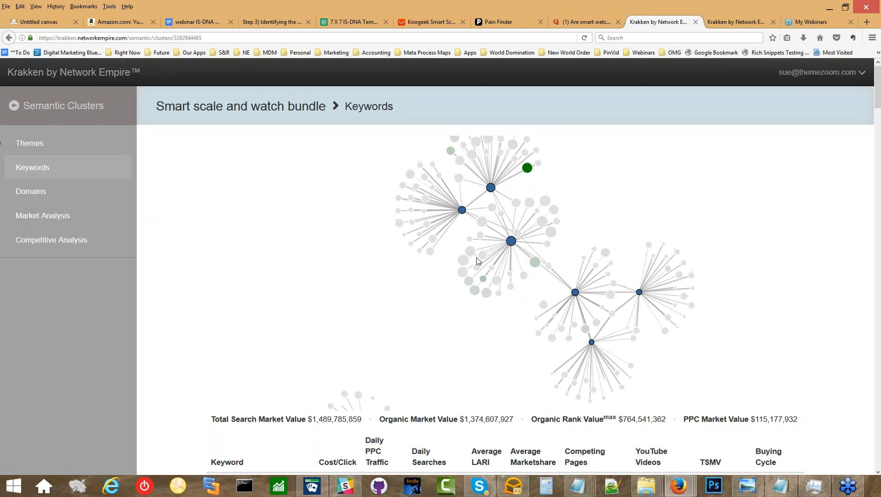
mouse_move(468, 272)
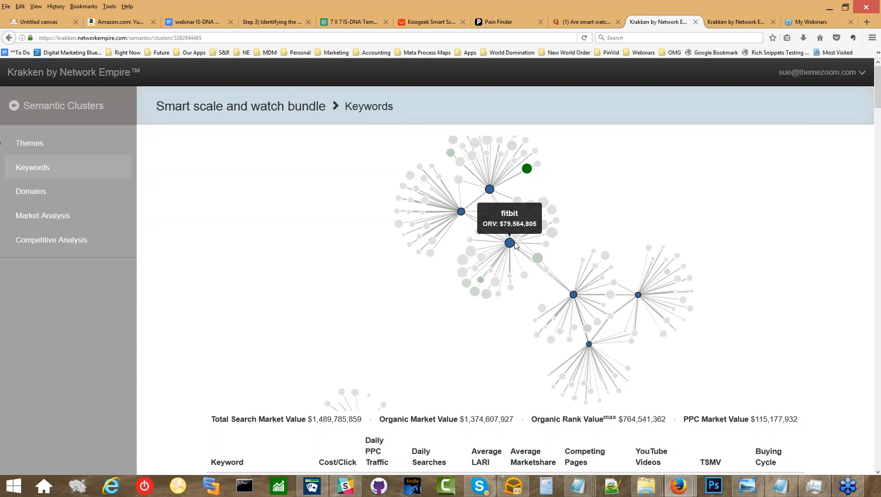
left_click_drag(515, 236, 765, 209)
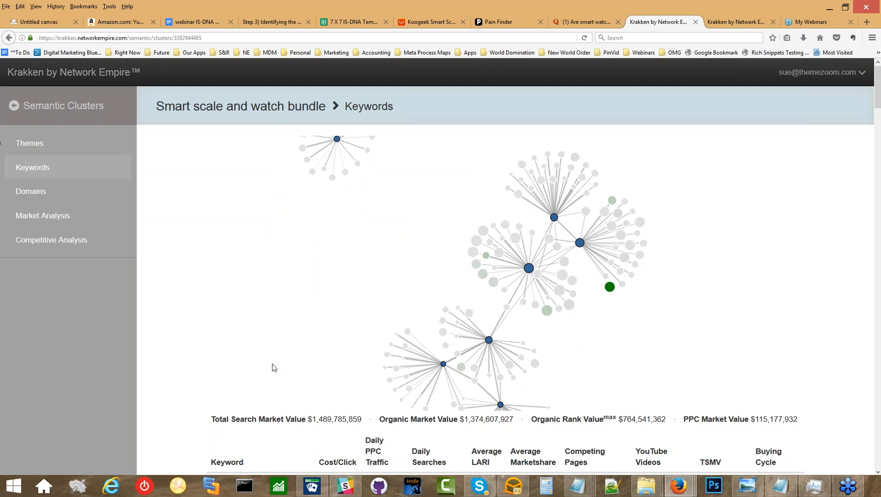
mouse_move(610, 293)
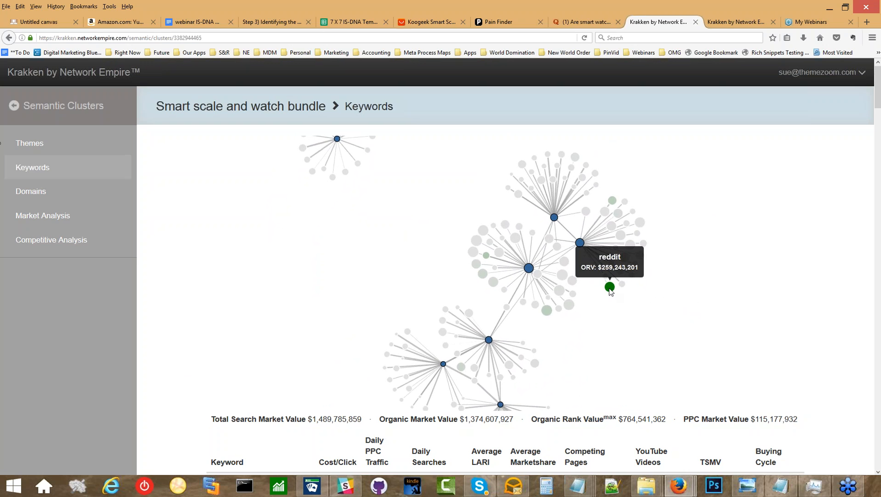
left_click_drag(610, 292, 622, 326)
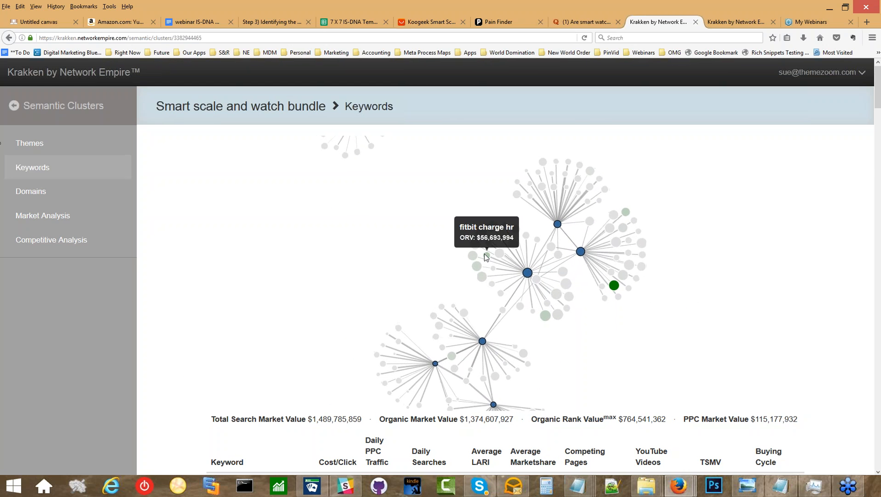
left_click_drag(482, 256, 392, 263)
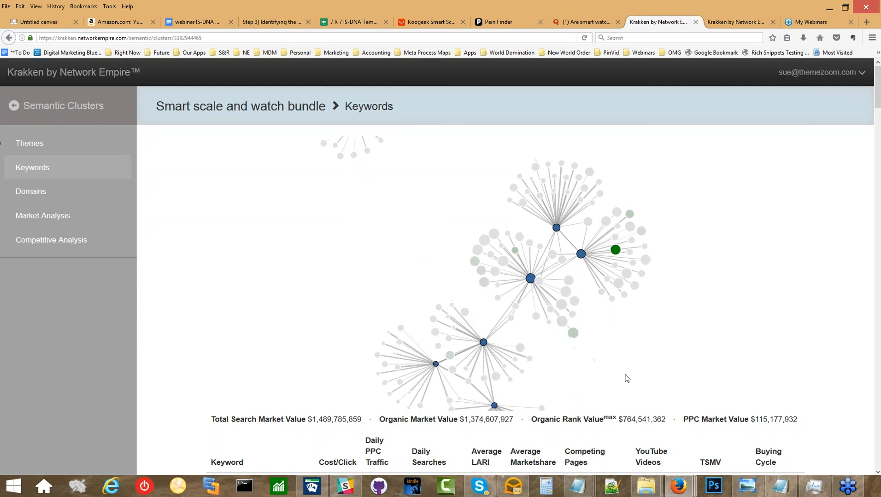
- Skim the keyword table beneath the map, from reddit down through the lower-value keywords
scroll(625, 377, "down", 2)
scroll(665, 365, "down", 3)
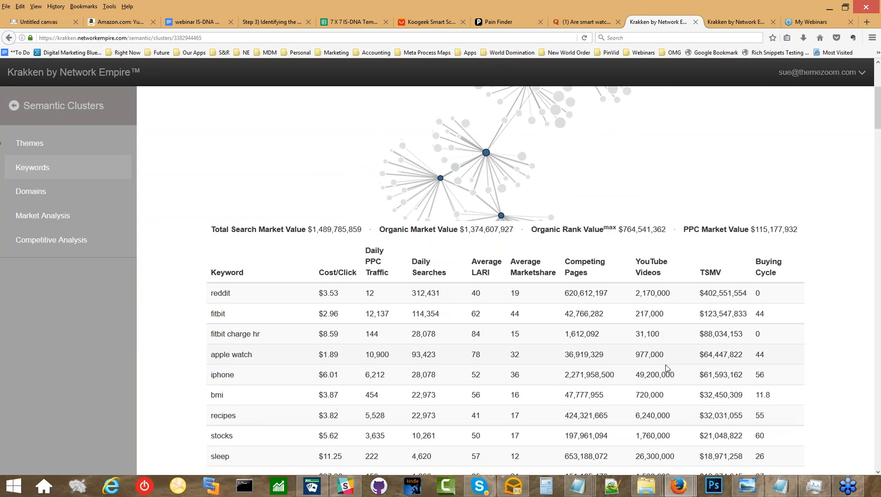
scroll(663, 366, "up", 5)
scroll(658, 366, "down", 4)
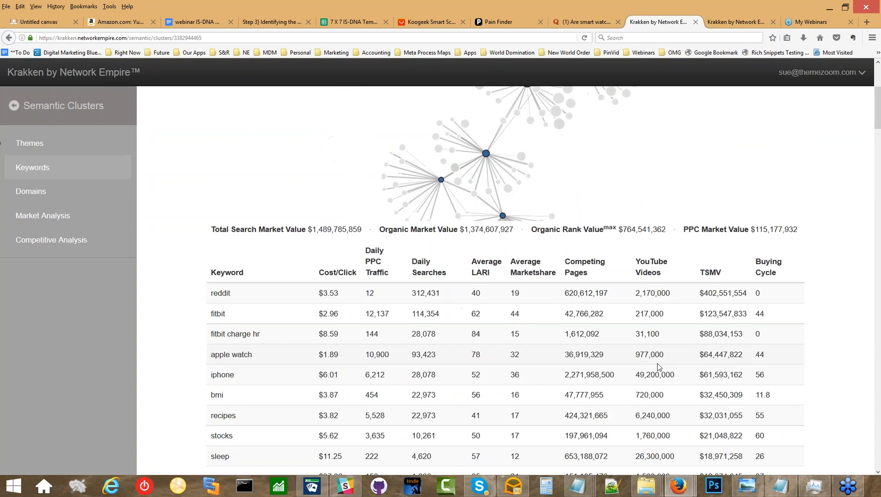
scroll(659, 366, "up", 2)
scroll(654, 368, "down", 15)
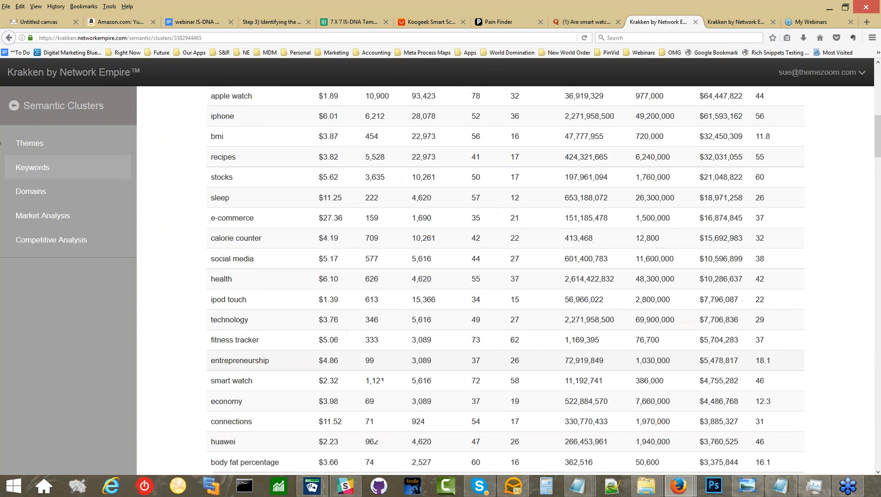
scroll(631, 329, "down", 10)
scroll(630, 328, "up", 20)
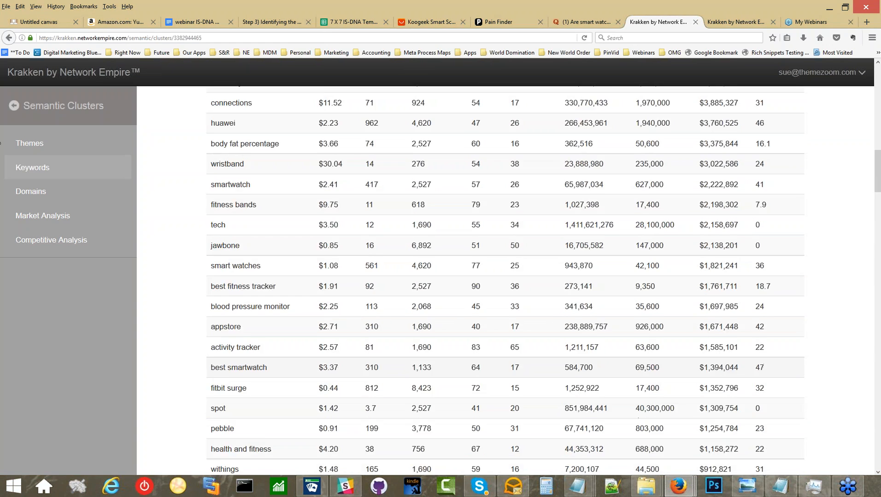
- Swing the lowest theme group up beside the others so the whole network fits, and review the market value totals
scroll(630, 329, "up", 5)
mouse_move(505, 403)
left_click_drag(511, 402, 693, 197)
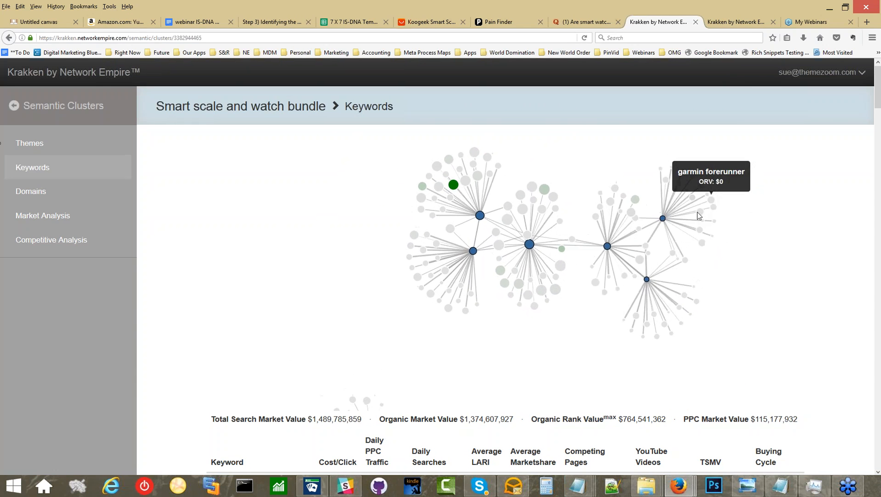
scroll(206, 338, "down", 5)
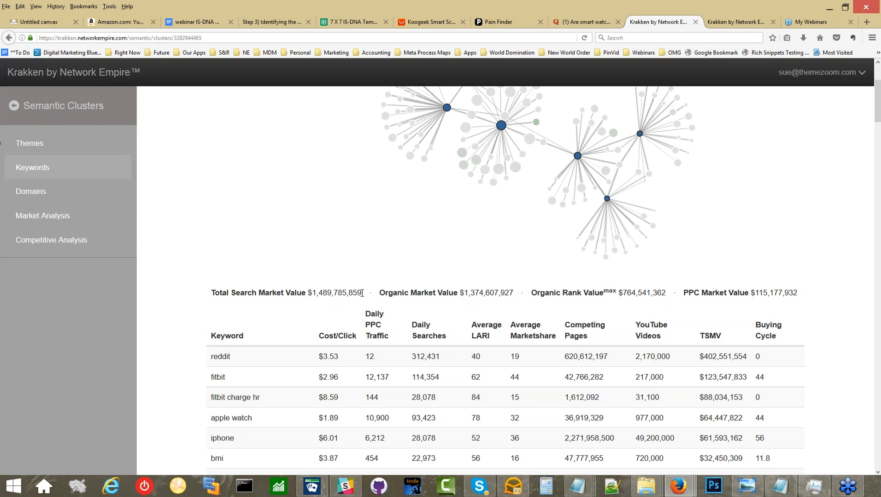
scroll(272, 243, "up", 3)
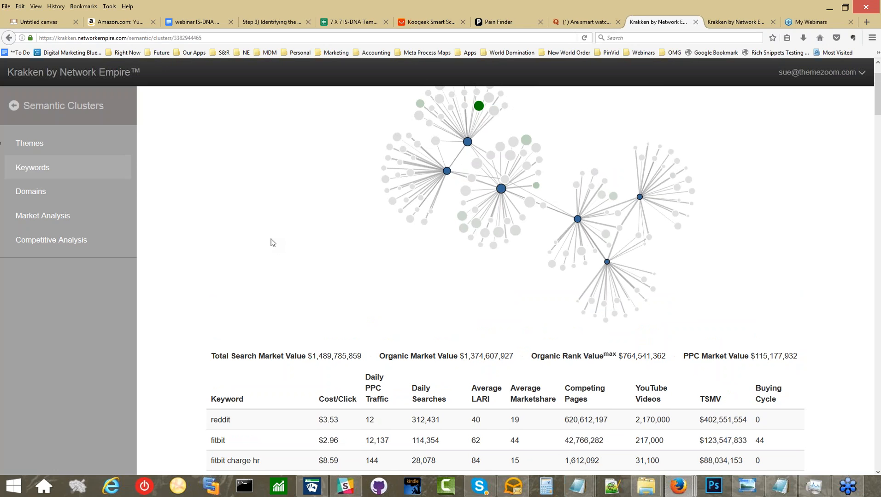
scroll(272, 243, "up", 3)
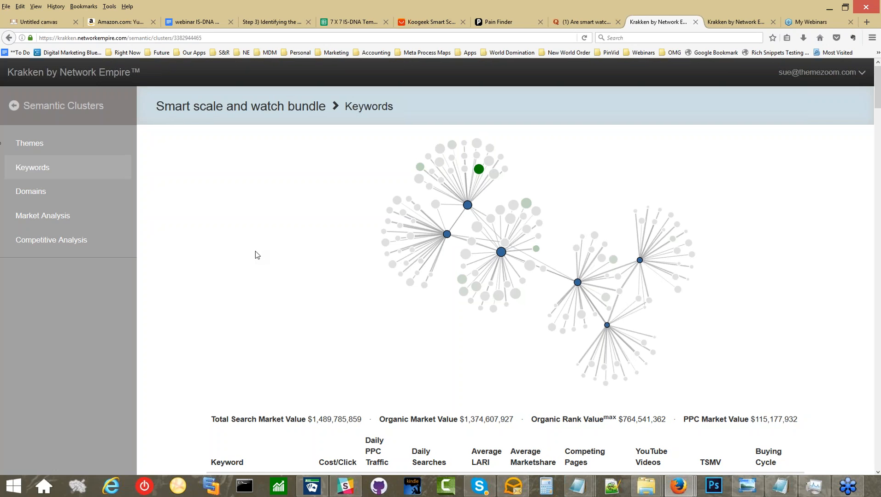
- Inspect individual keyword nodes around the reddit, fitbit and jawbone groups, including triggers, fitbit charge 2 and itouch
mouse_move(479, 170)
mouse_move(537, 255)
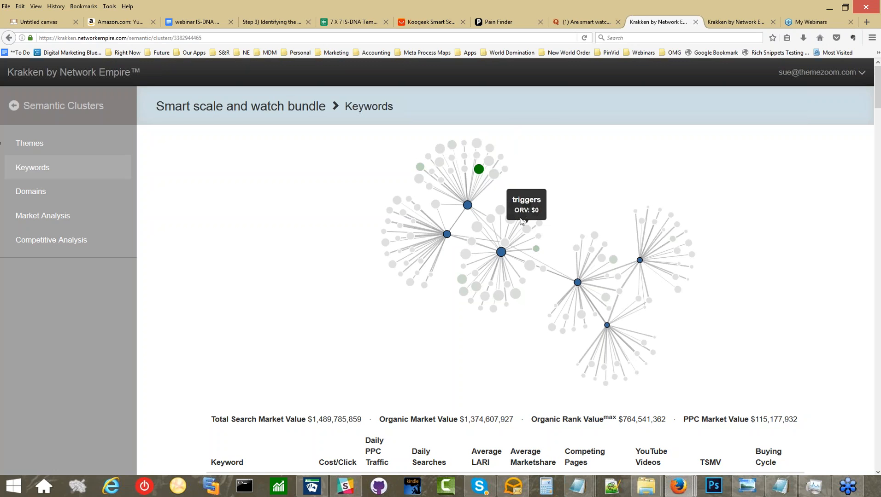
mouse_move(522, 206)
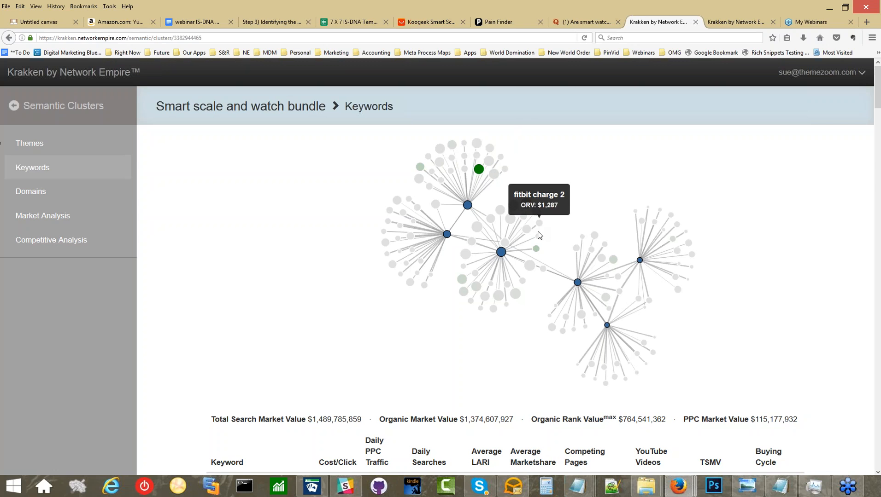
mouse_move(510, 294)
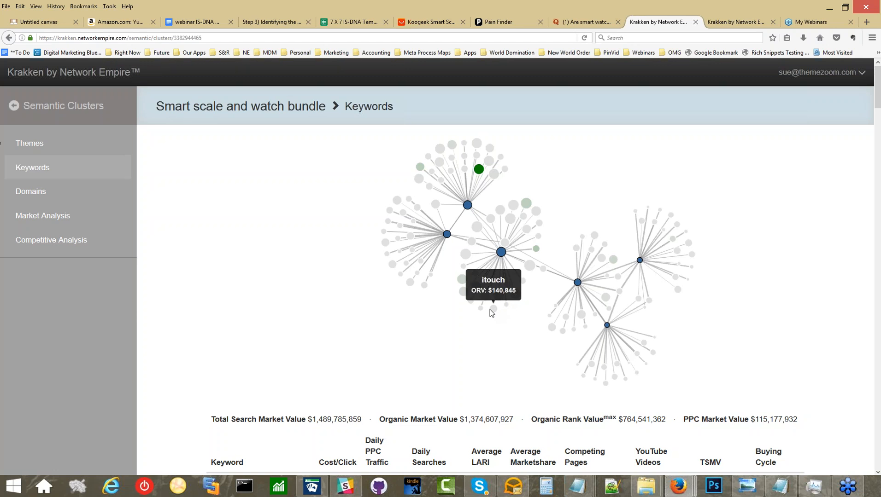
mouse_move(465, 289)
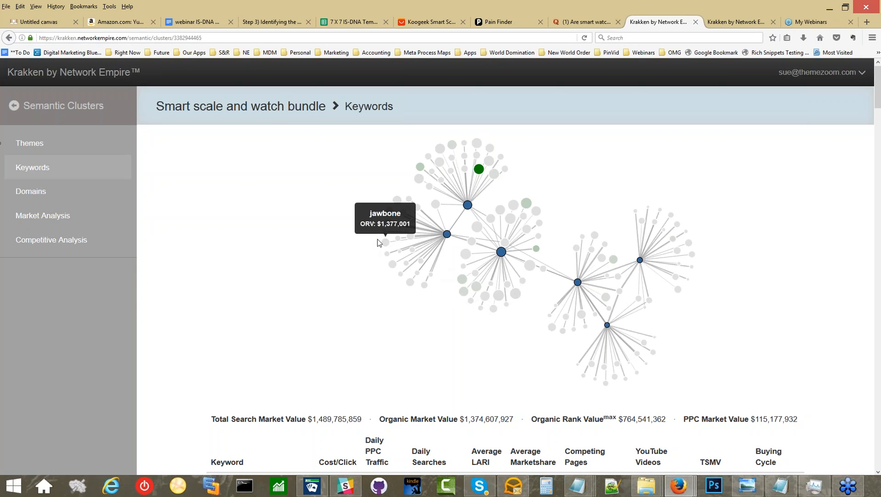
- Scan the keyword names in the table down to the weight loss and smart watch terms, and return to its header
scroll(236, 256, "down", 7)
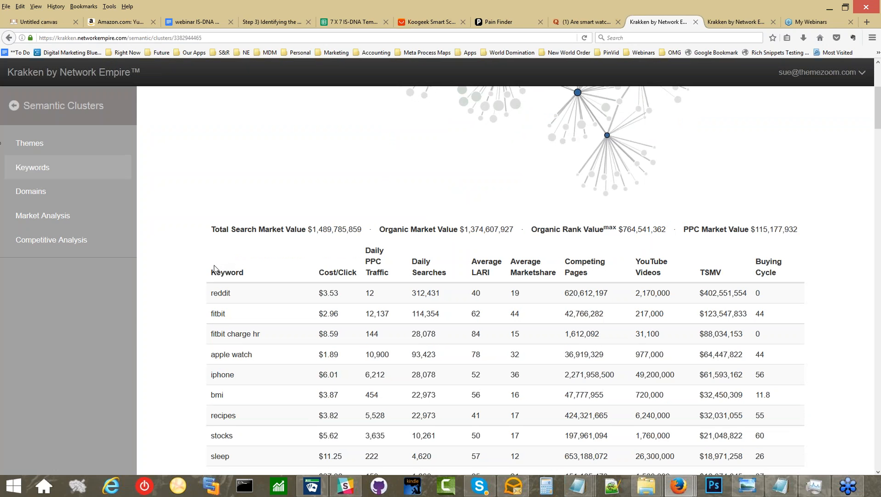
scroll(203, 282, "down", 7)
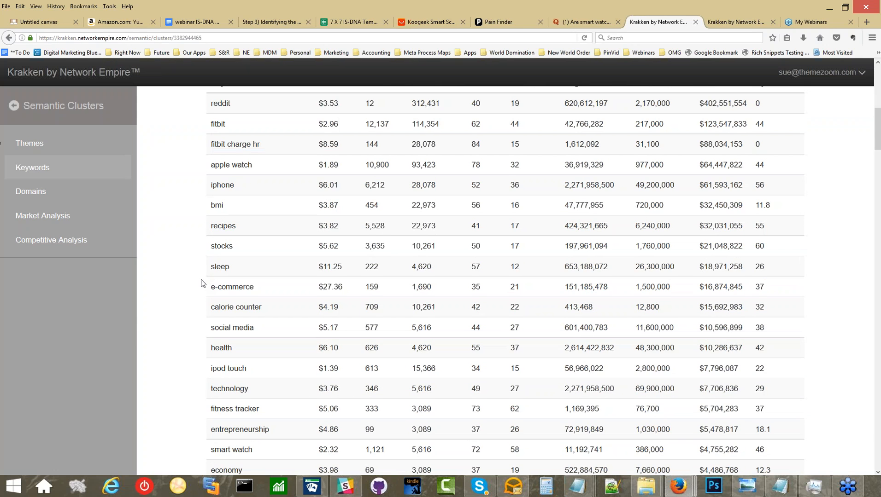
scroll(201, 283, "down", 5)
scroll(201, 284, "down", 8)
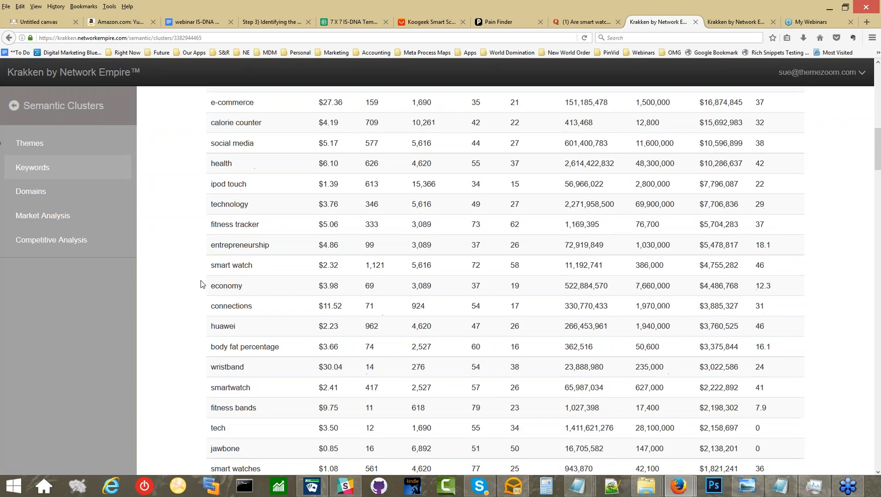
scroll(201, 284, "down", 14)
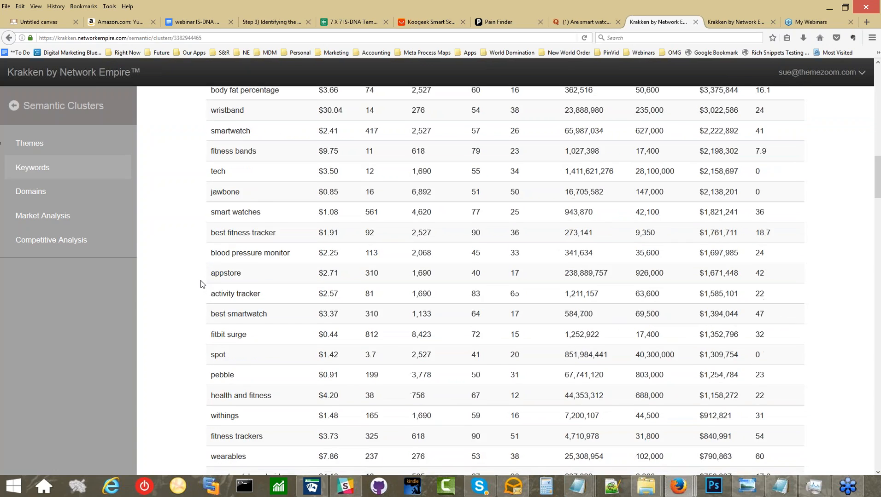
scroll(201, 284, "up", 20)
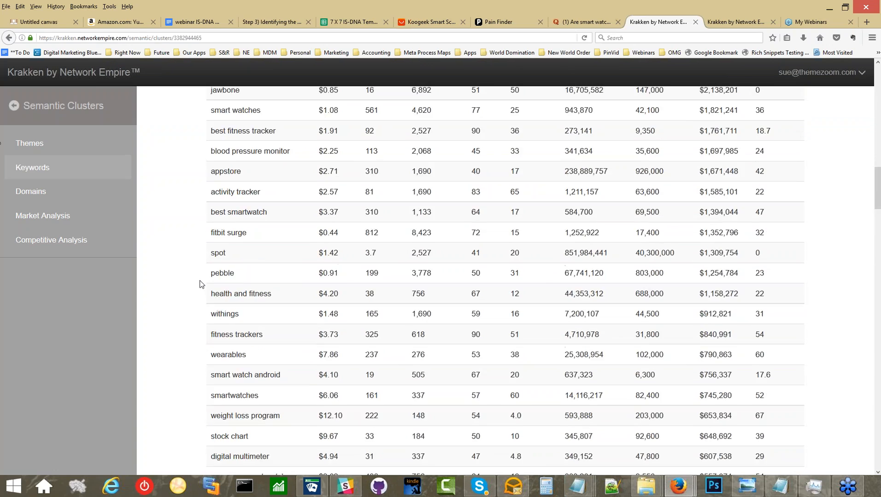
scroll(202, 284, "down", 6)
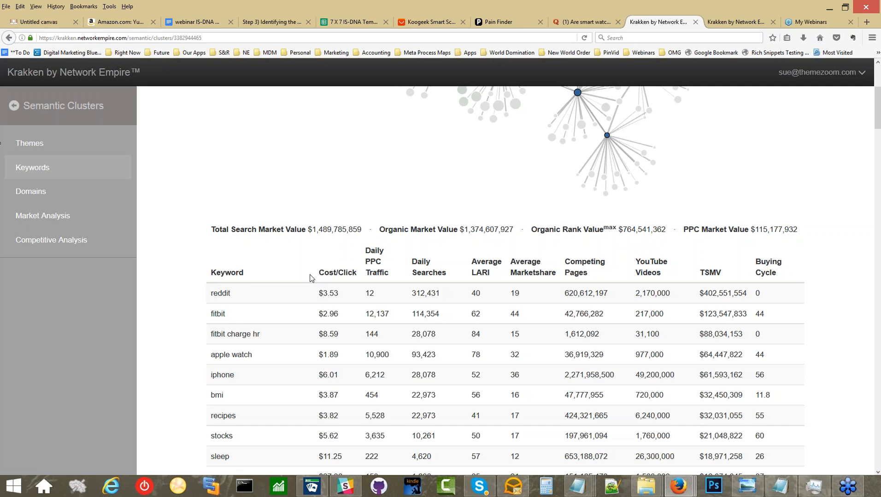
- Examine the Buying Cycle values for keywords throughout the table, and return to the top rows
scroll(302, 276, "down", 3)
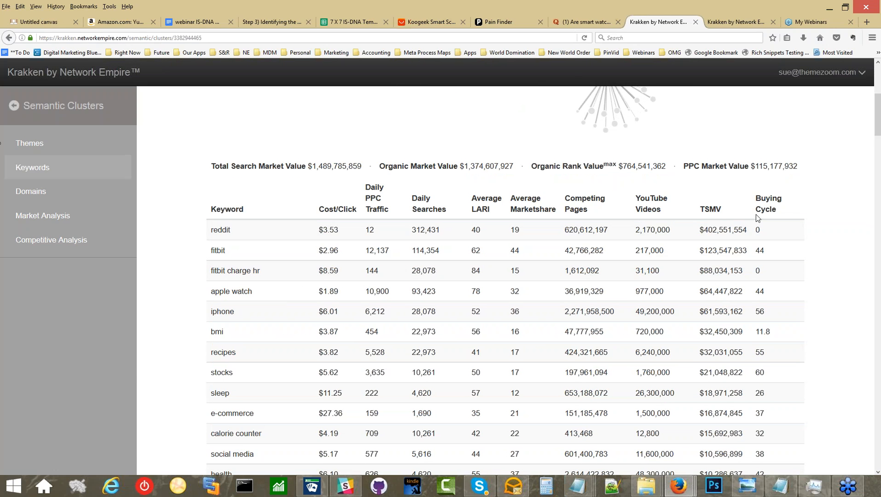
scroll(761, 220, "down", 9)
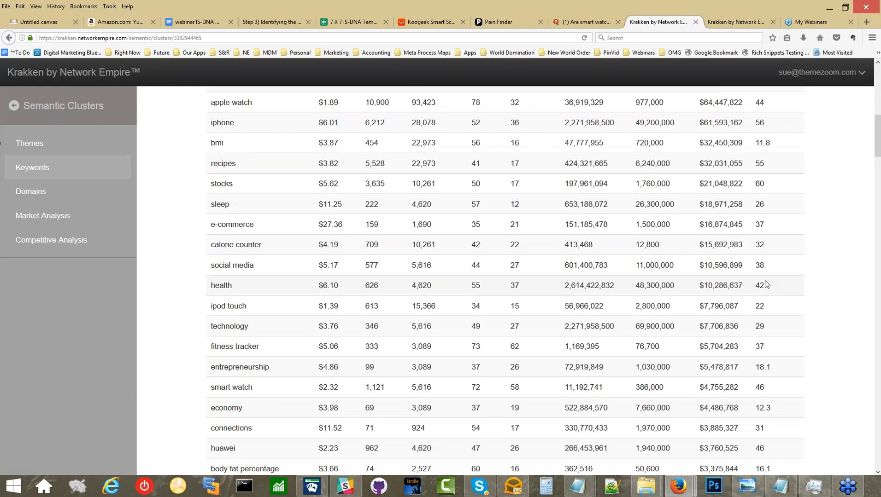
scroll(766, 293, "down", 12)
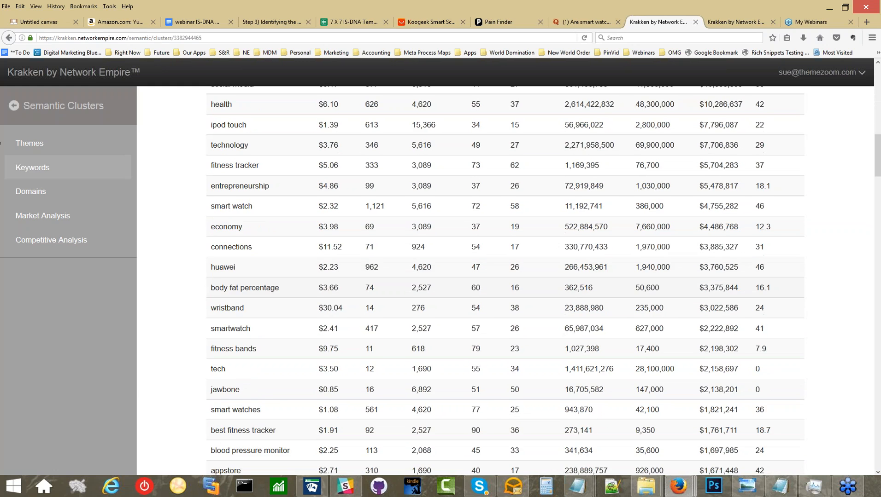
scroll(764, 276, "down", 4)
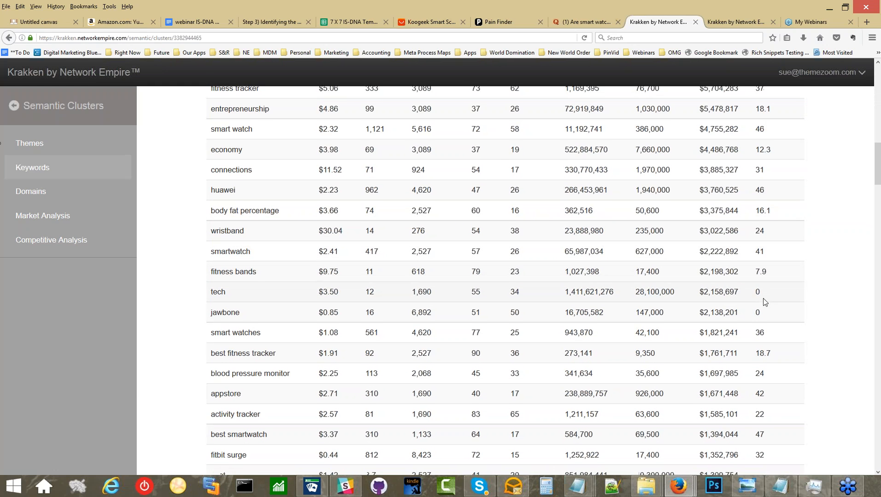
scroll(768, 279, "down", 13)
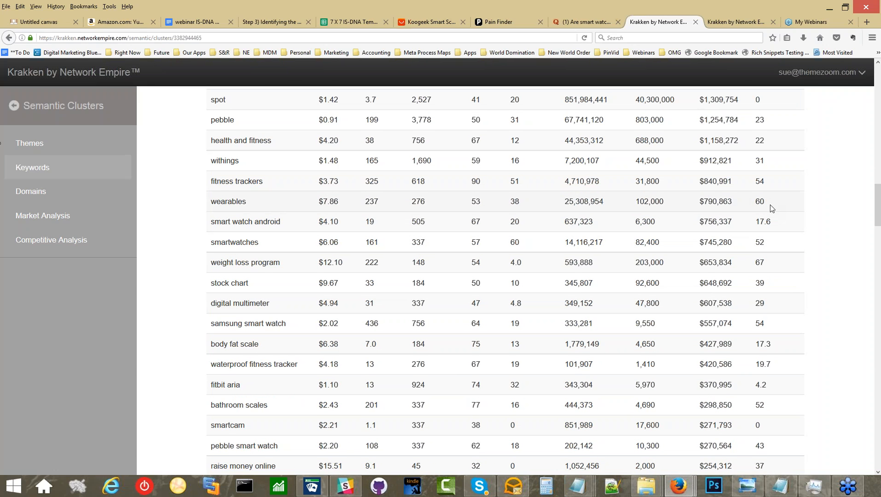
scroll(768, 355, "down", 6)
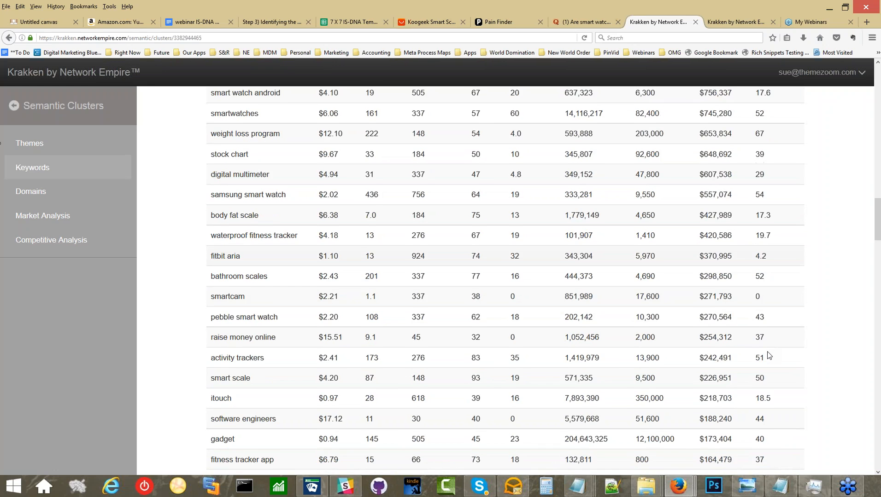
scroll(769, 356, "down", 3)
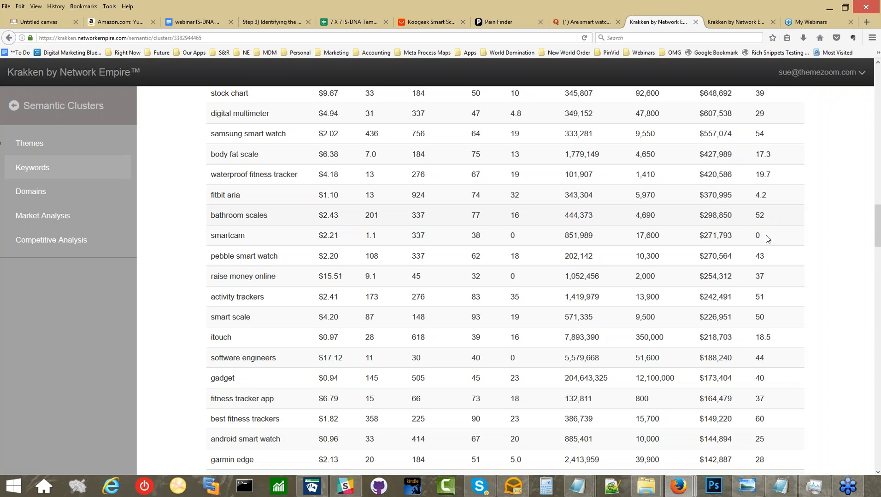
scroll(767, 238, "down", 12)
scroll(760, 280, "down", 16)
scroll(766, 281, "down", 5)
scroll(765, 281, "up", 8)
scroll(766, 280, "up", 20)
scroll(755, 258, "up", 20)
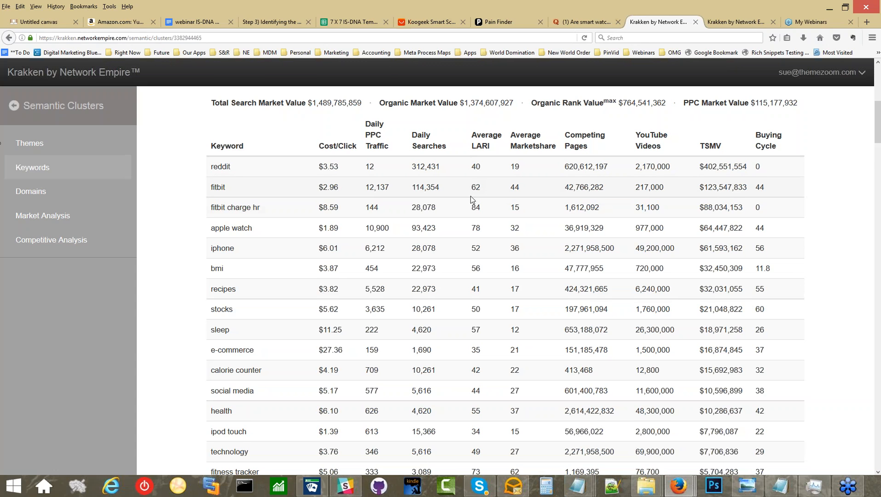
- Review the Average LARI column and highlight the reddit row's Average LARI, Average Marketshare and keyword name
scroll(471, 203, "down", 3)
scroll(471, 226, "down", 3)
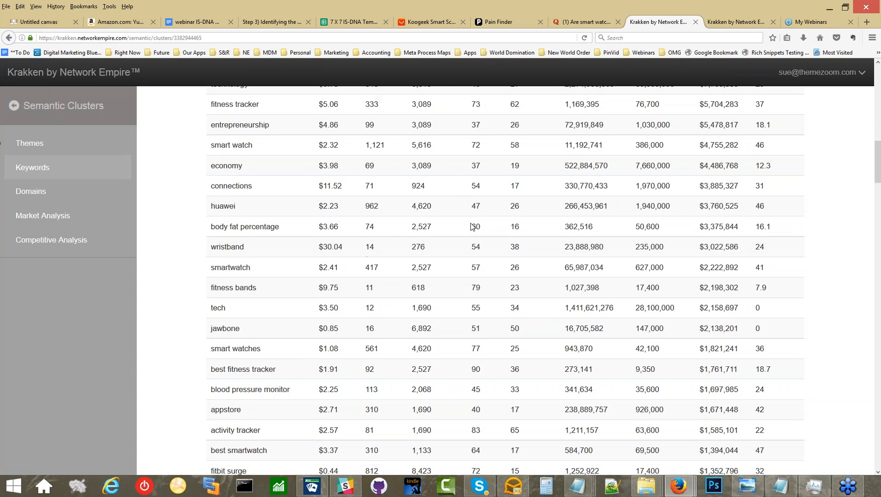
scroll(471, 226, "up", 7)
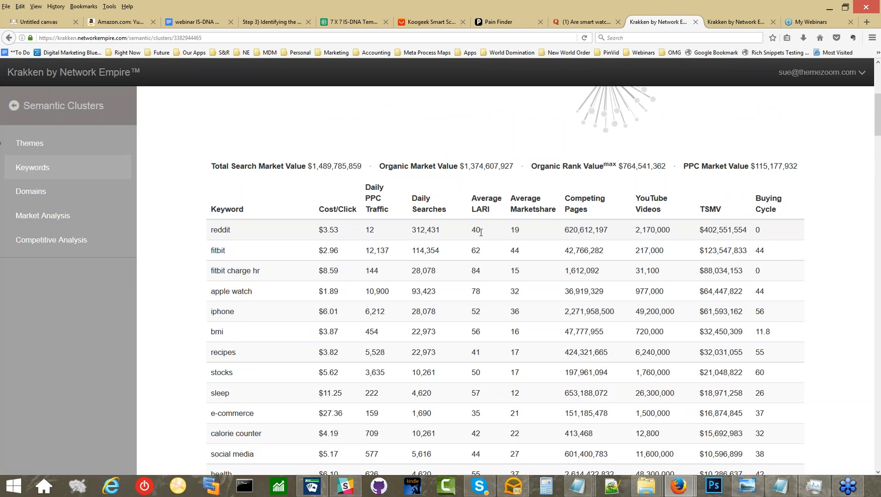
left_click_drag(481, 232, 473, 234)
left_click(474, 239)
left_click_drag(525, 232, 512, 228)
left_click_drag(235, 230, 211, 229)
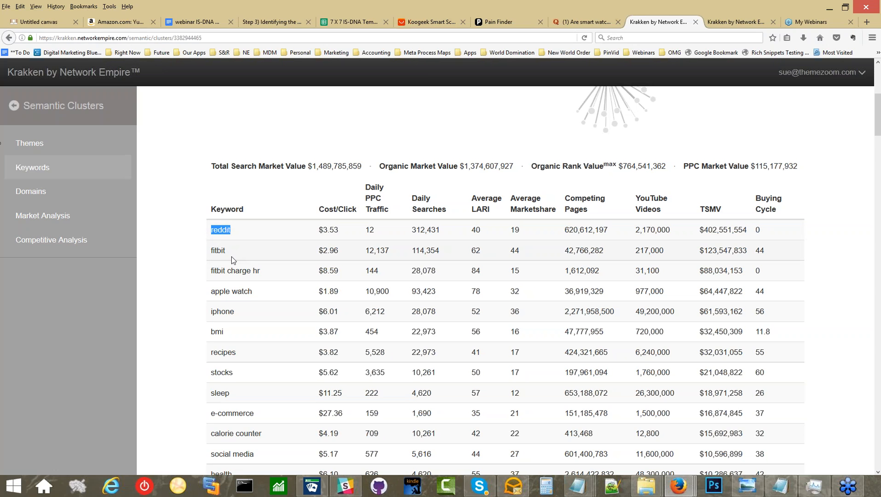
- Highlight the fitbit keyword name, scan the rest of the keyword table, and return to its top rows below the keyword map
left_click_drag(231, 256, 210, 252)
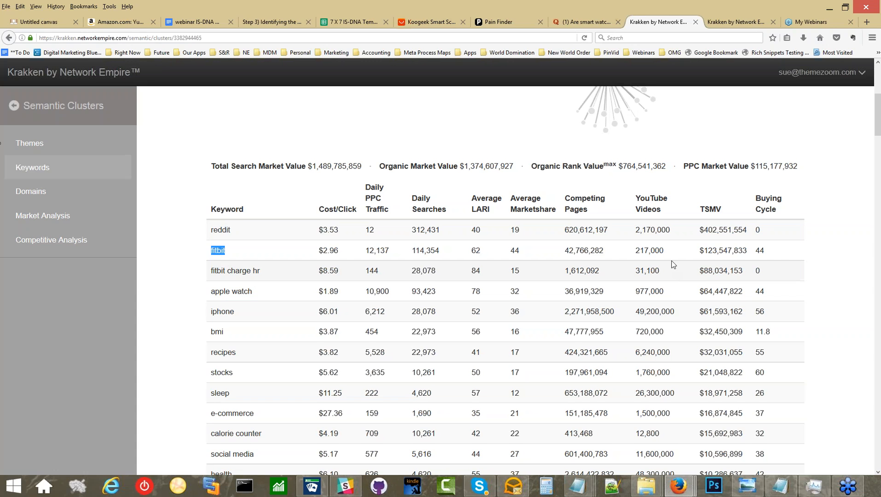
scroll(674, 258, "down", 5)
scroll(674, 256, "down", 5)
scroll(676, 250, "down", 4)
scroll(676, 251, "up", 5)
scroll(676, 250, "up", 11)
scroll(676, 252, "down", 1)
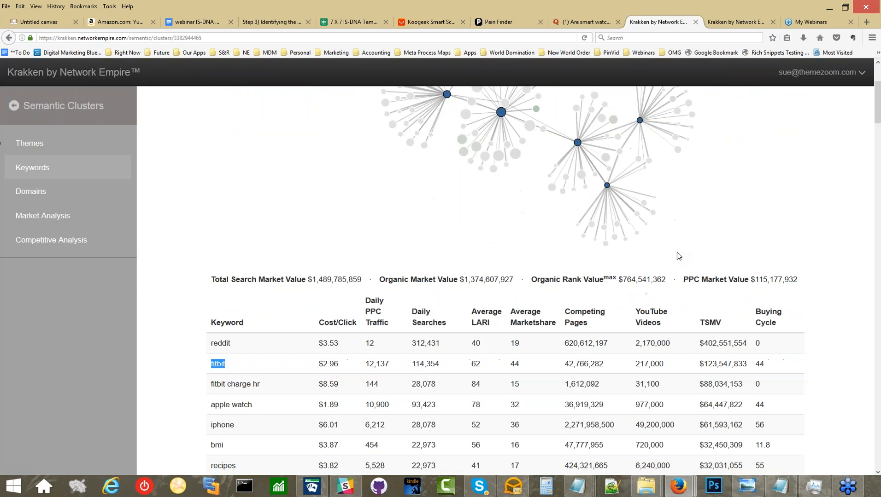
scroll(677, 253, "down", 1)
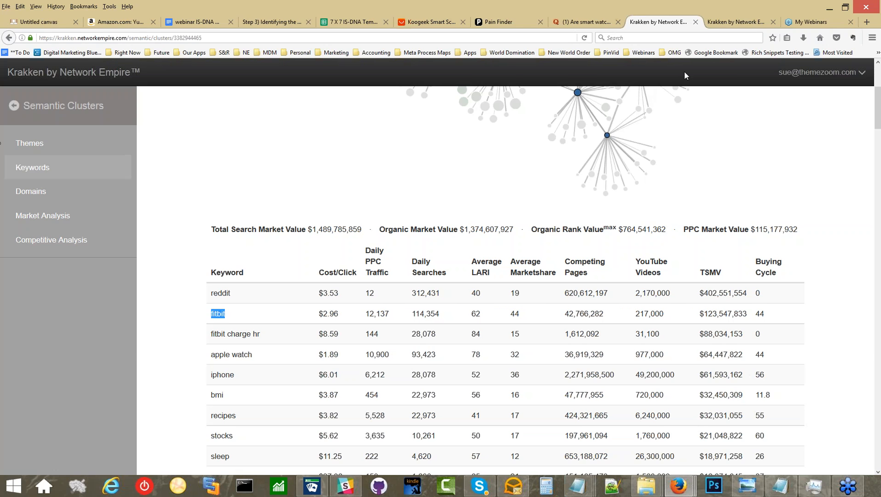
- Switch to the other Krakken page and review the theme list of the Smart scale and watch bundle cluster
left_click(709, 25)
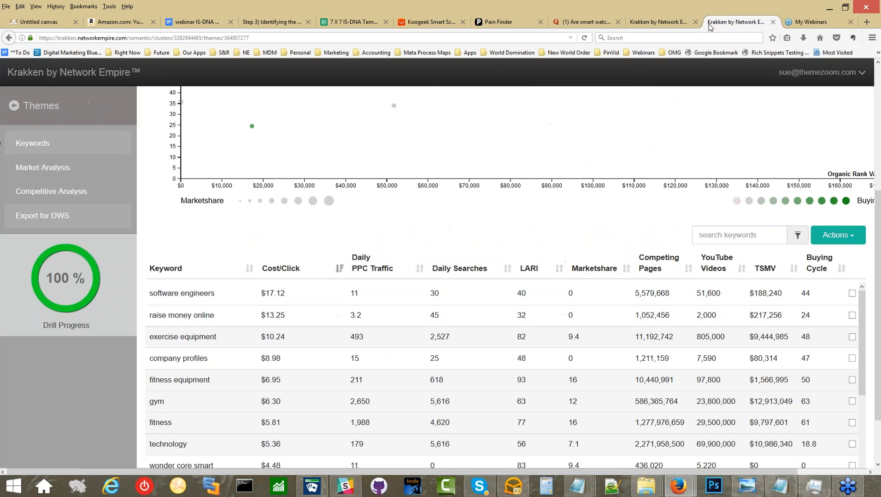
left_click(65, 168)
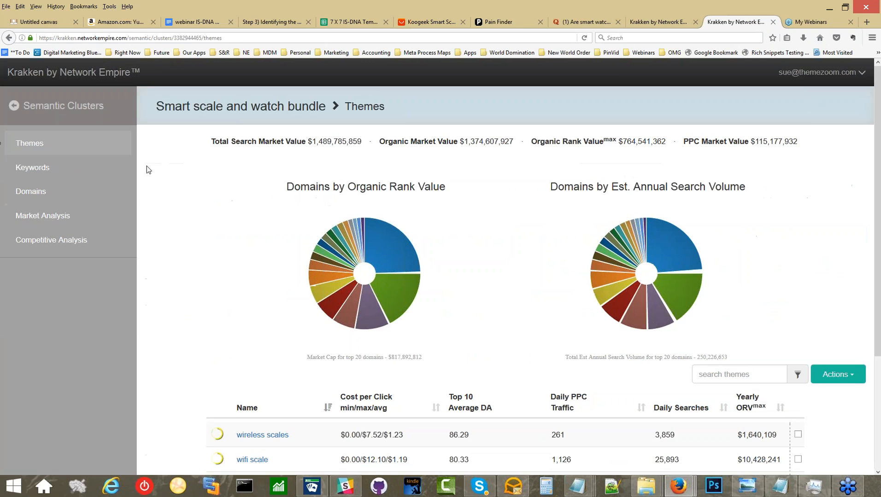
scroll(174, 251, "down", 3)
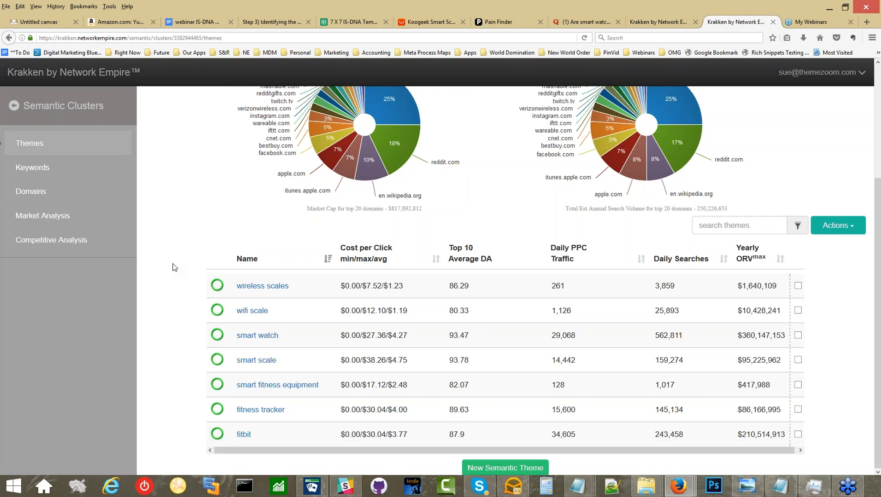
- Open the Market Analysis for the Smart Scale and Watch Bundle cluster and review its charts and ranked top valued domains
left_click(659, 26)
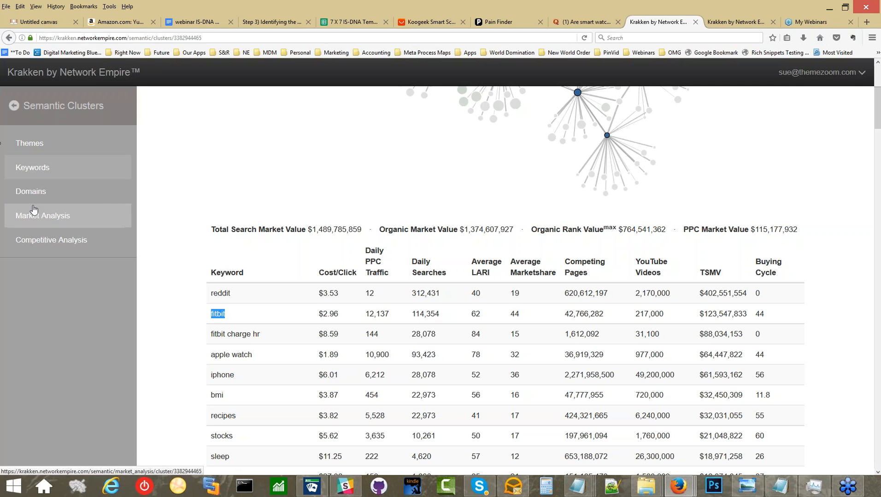
left_click(124, 212)
scroll(242, 202, "down", 10)
scroll(207, 205, "up", 15)
left_click(42, 216)
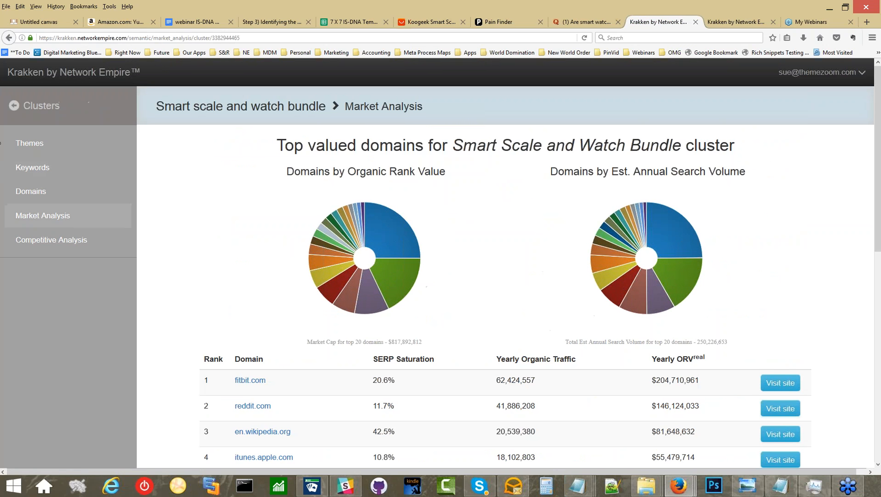
scroll(168, 323, "down", 9)
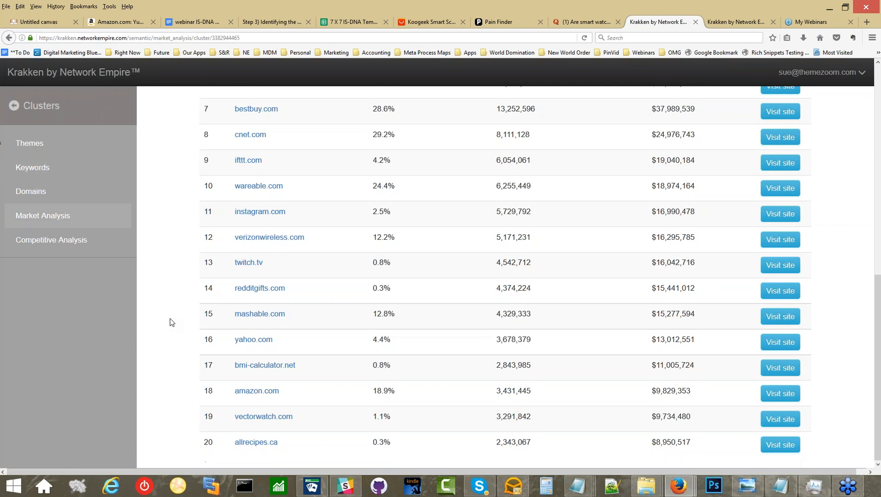
scroll(169, 319, "up", 6)
scroll(171, 321, "up", 4)
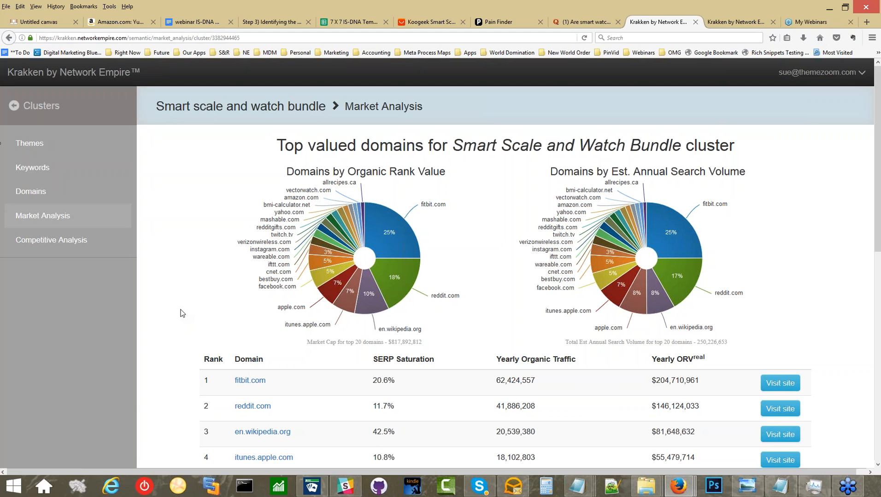
scroll(181, 312, "down", 3)
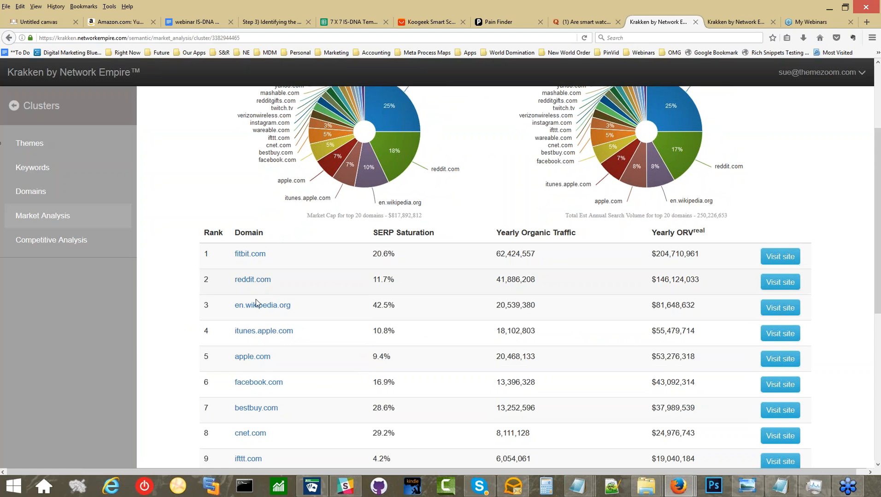
scroll(255, 391, "down", 3)
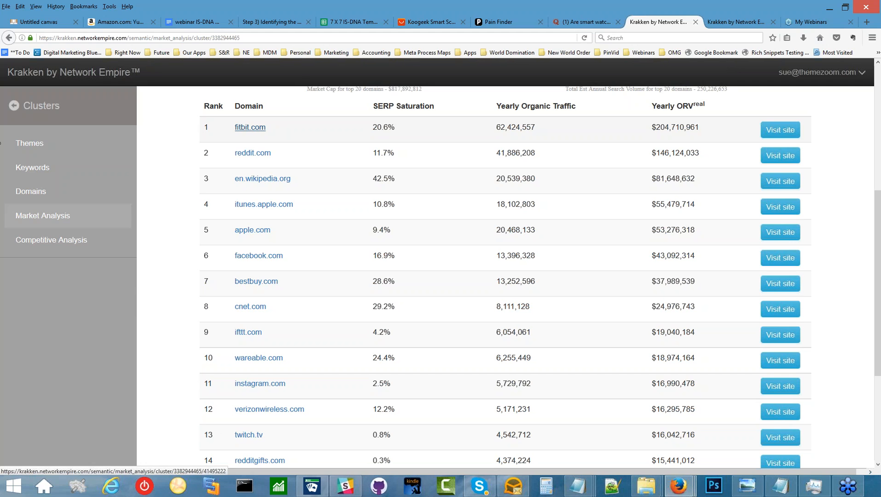
- Open the keyword market analysis for fitbit.com and view the first rows of its keyword table
left_click(261, 133)
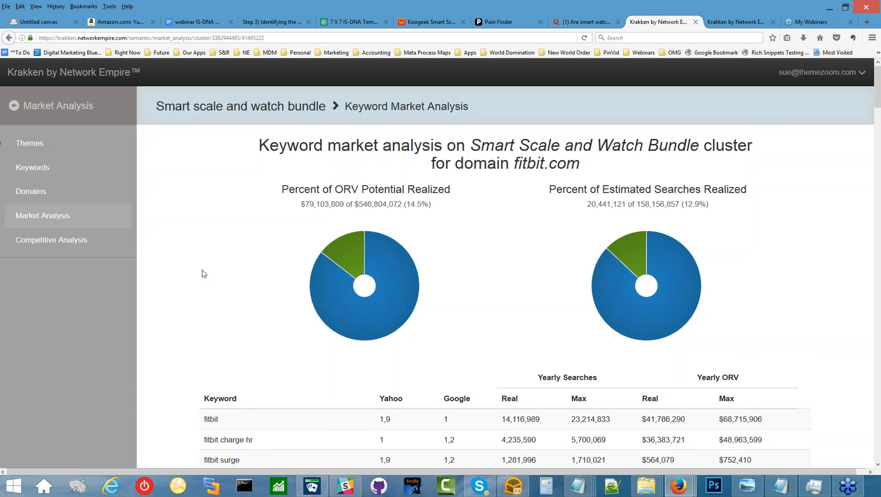
scroll(204, 274, "down", 5)
scroll(254, 248, "down", 1)
scroll(253, 249, "up", 1)
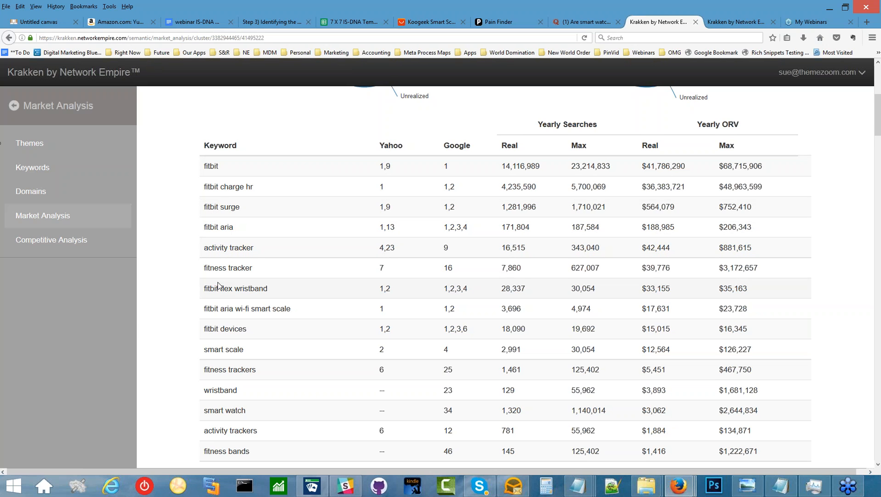
- Scan the fitbit.com keywords down to the zero-ORV rows and highlight the keyword "aria wifi scale"
scroll(218, 287, "down", 5)
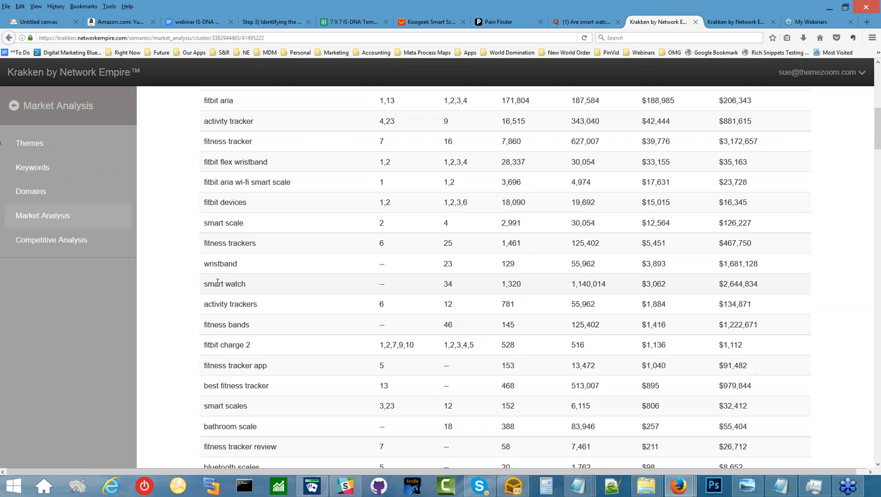
scroll(216, 290, "down", 3)
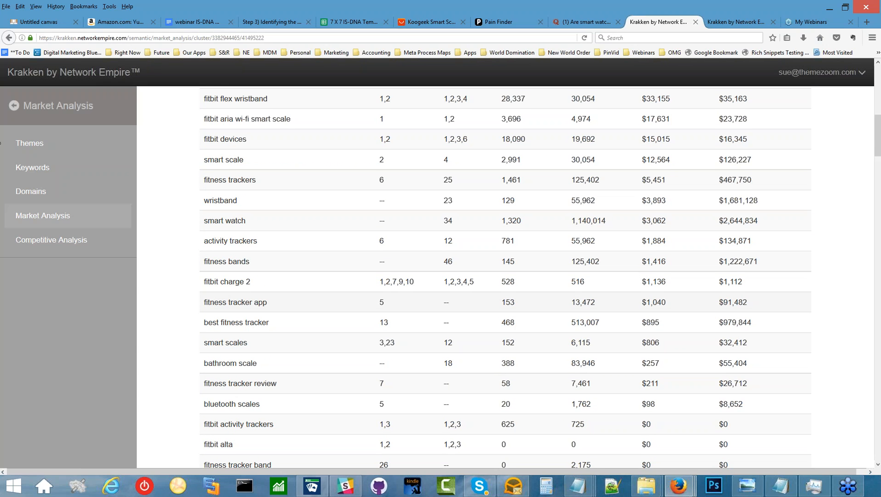
scroll(220, 300, "down", 8)
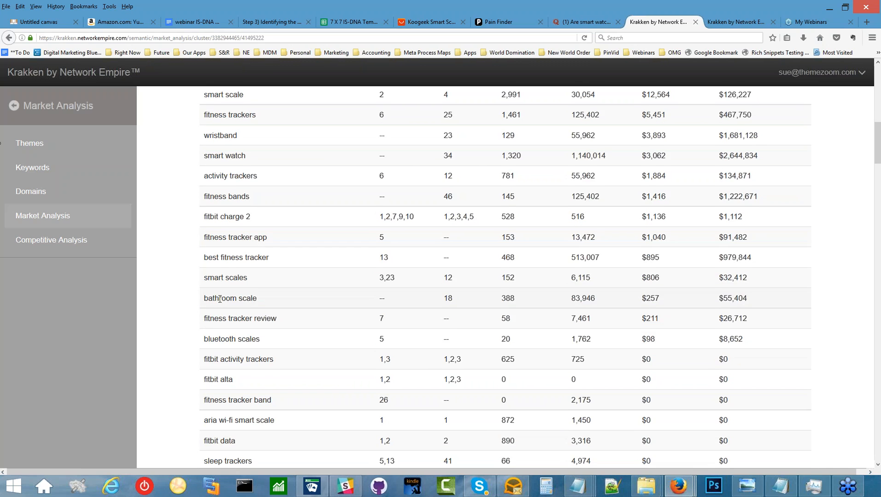
scroll(221, 298, "down", 3)
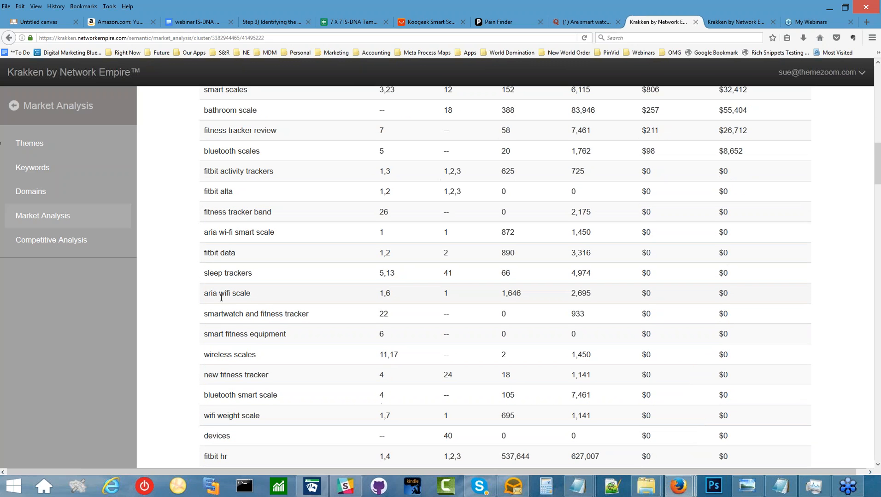
scroll(221, 298, "down", 3)
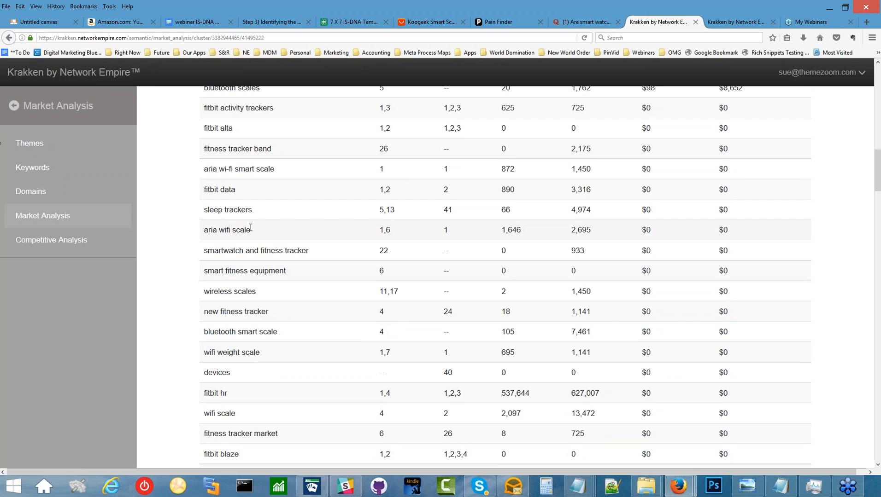
left_click_drag(251, 229, 206, 233)
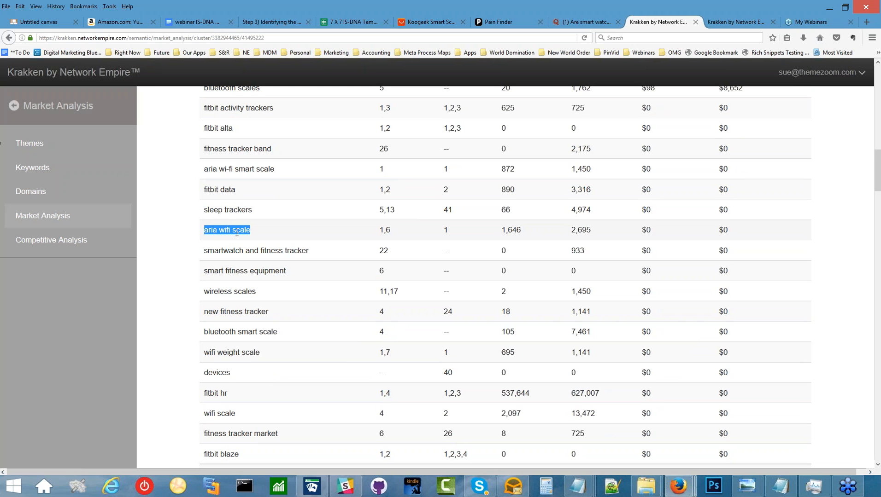
- Check the realized-potential charts and the column headings of the fitbit.com analysis, and return to the aria wifi scale row
scroll(237, 233, "up", 20)
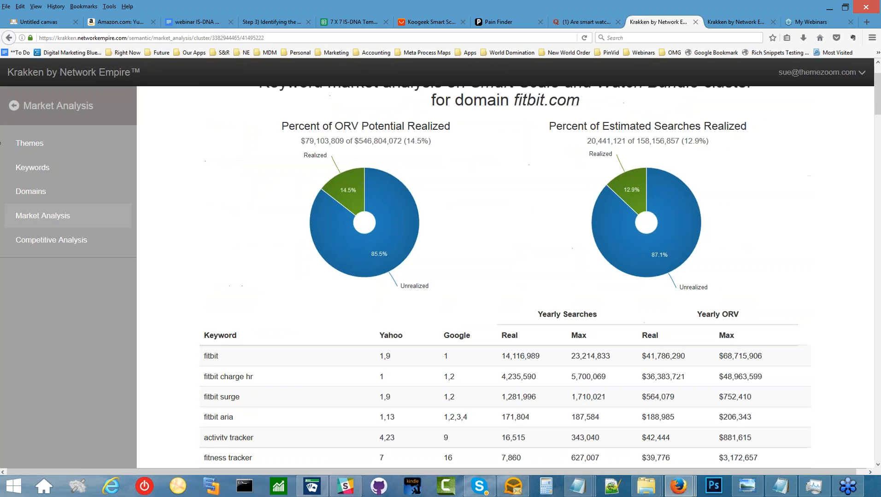
scroll(241, 235, "down", 3)
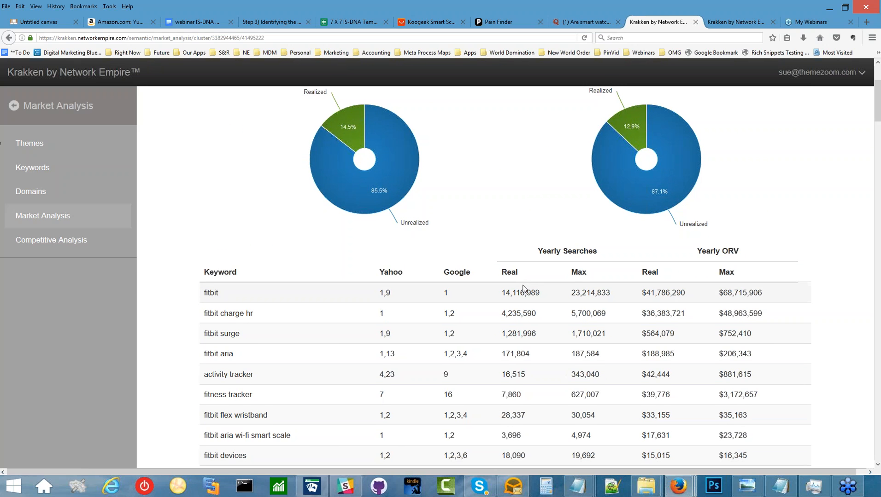
scroll(525, 290, "down", 5)
scroll(524, 288, "down", 18)
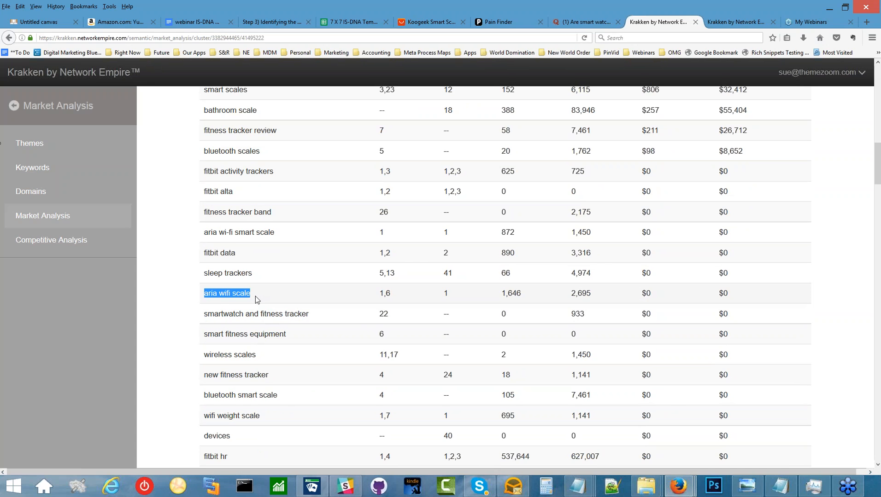
- Highlight the aria wifi scale and wireless scales keyword names in turn and clear the highlight
left_click_drag(255, 296, 202, 299)
left_click(268, 357)
left_click_drag(268, 357, 189, 356)
left_click(370, 356)
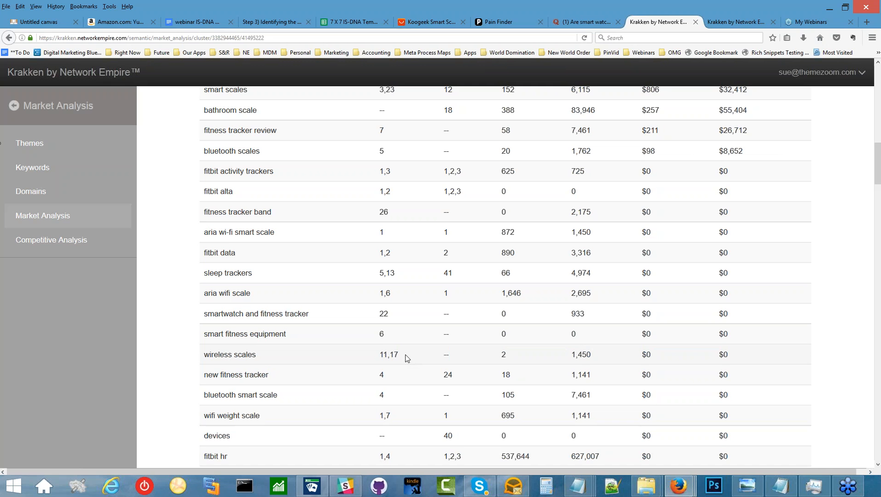
- Highlight the Yahoo rankings of the aria smart scale, wifi scale and wifi weight scale keywords
scroll(407, 358, "down", 3)
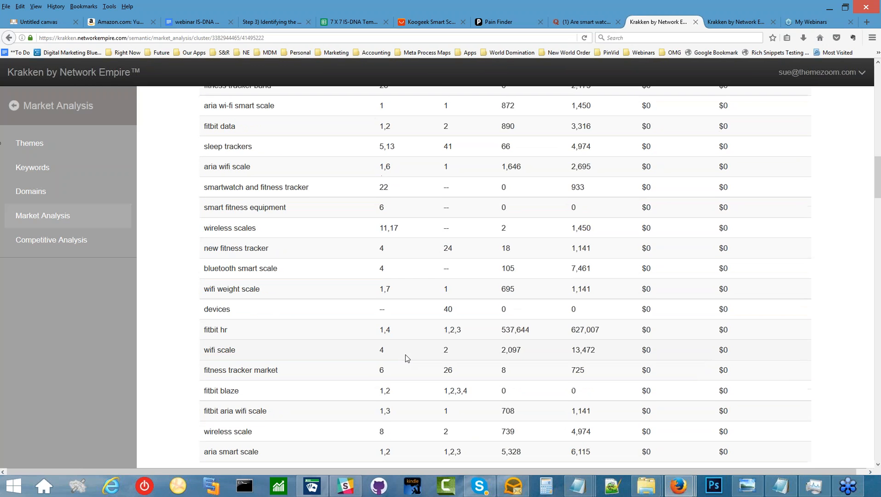
scroll(407, 359, "down", 1)
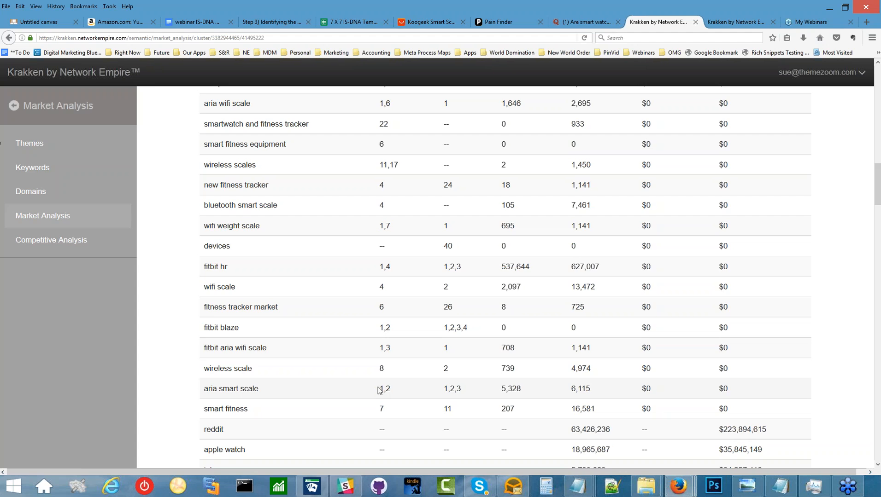
left_click_drag(378, 390, 392, 390)
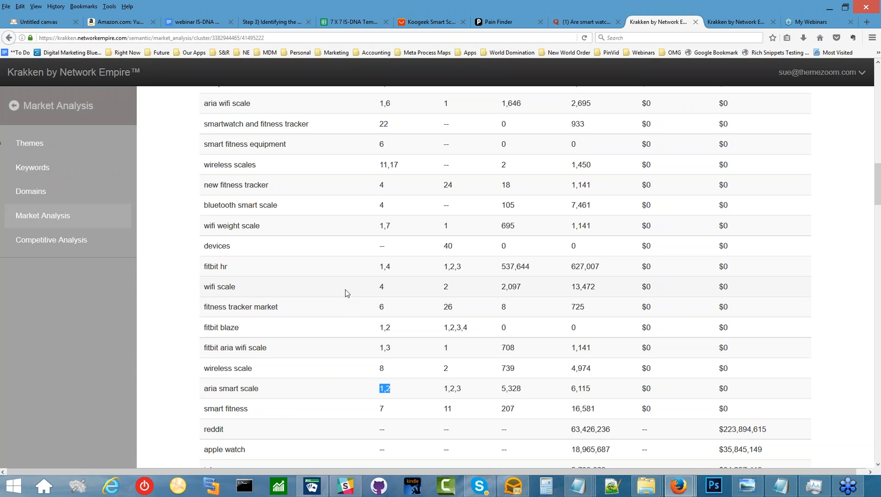
left_click_drag(386, 287, 376, 287)
scroll(394, 236, "up", 3)
left_click_drag(392, 291, 379, 289)
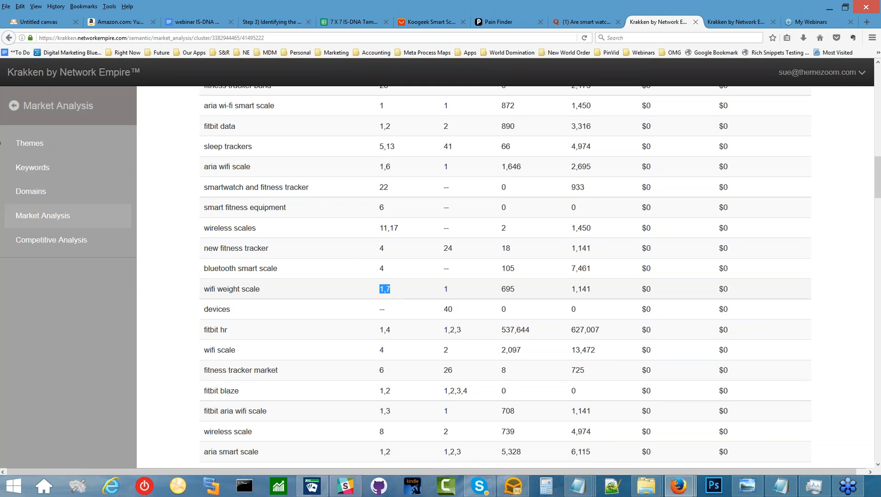
- Review the Yahoo rankings back up the table and highlight the one for bluetooth scales
scroll(353, 253, "up", 3)
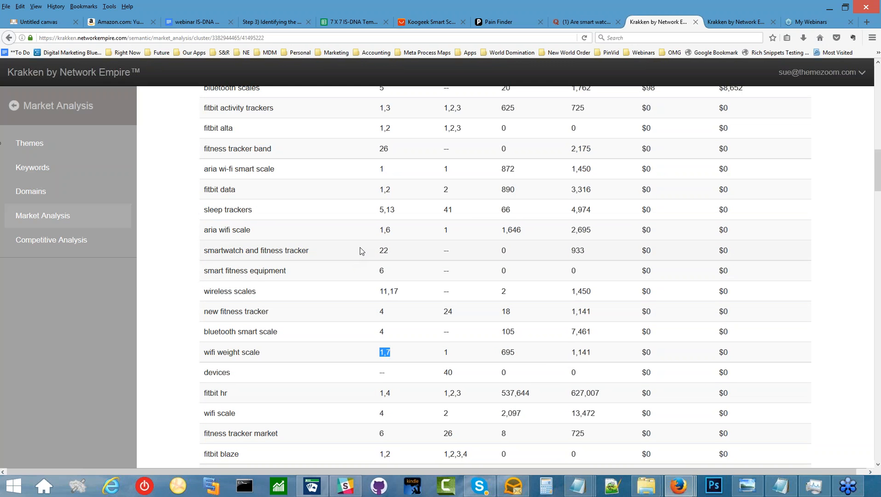
scroll(360, 248, "up", 3)
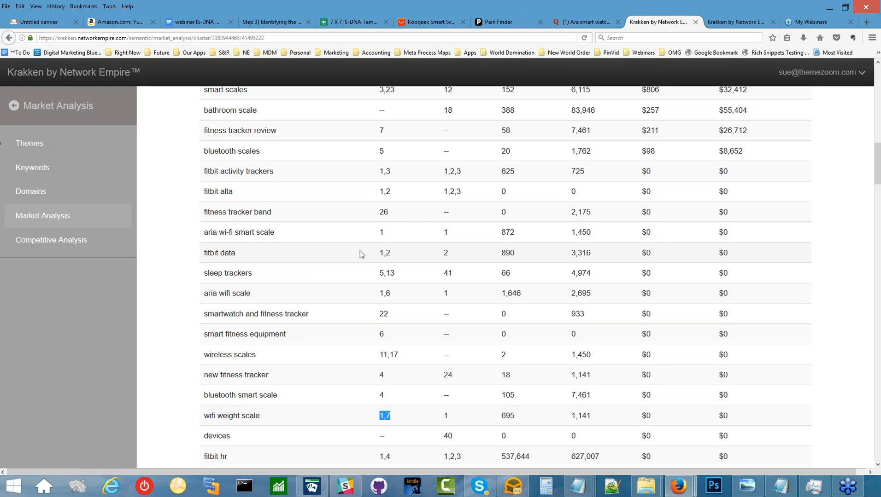
scroll(360, 254, "up", 3)
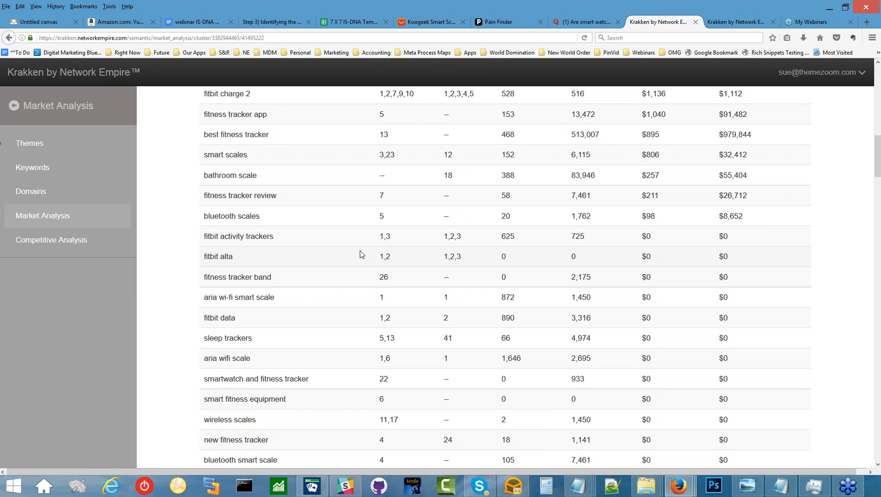
scroll(361, 254, "up", 3)
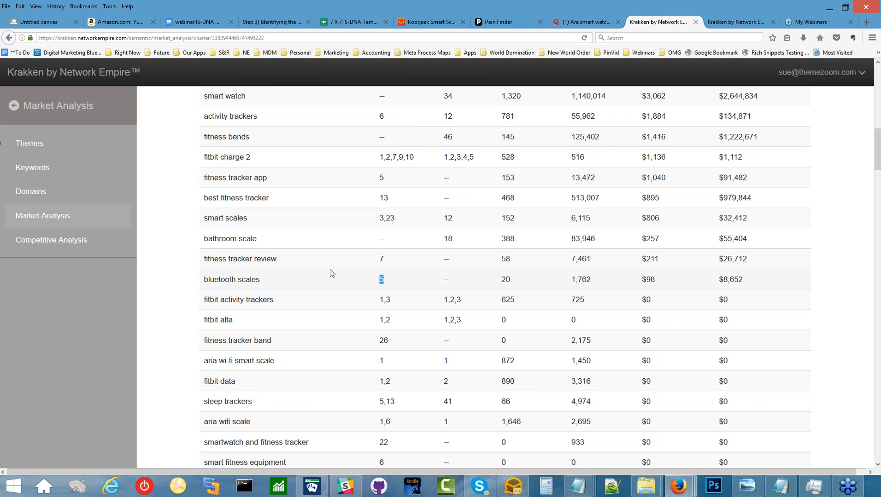
scroll(330, 270, "up", 3)
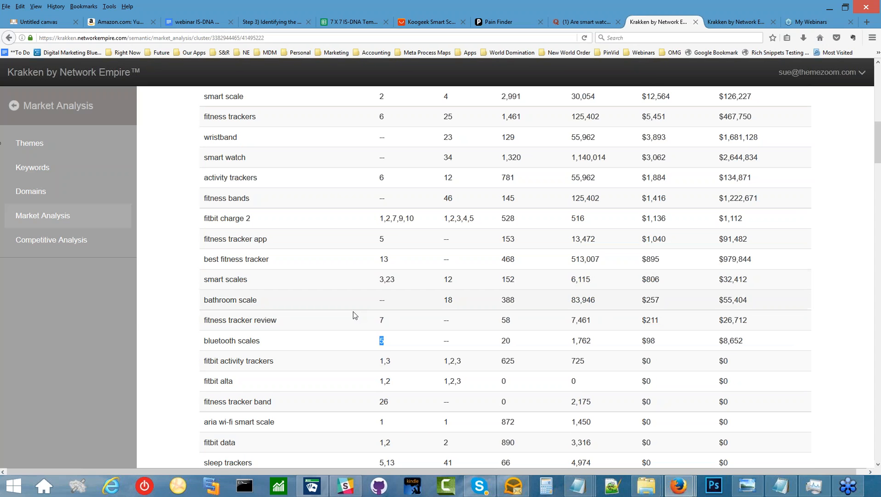
- Highlight the Google ranking of the bathroom scale keyword and review the rows around it
left_click(457, 299)
left_click_drag(459, 302, 442, 302)
scroll(442, 302, "up", 10)
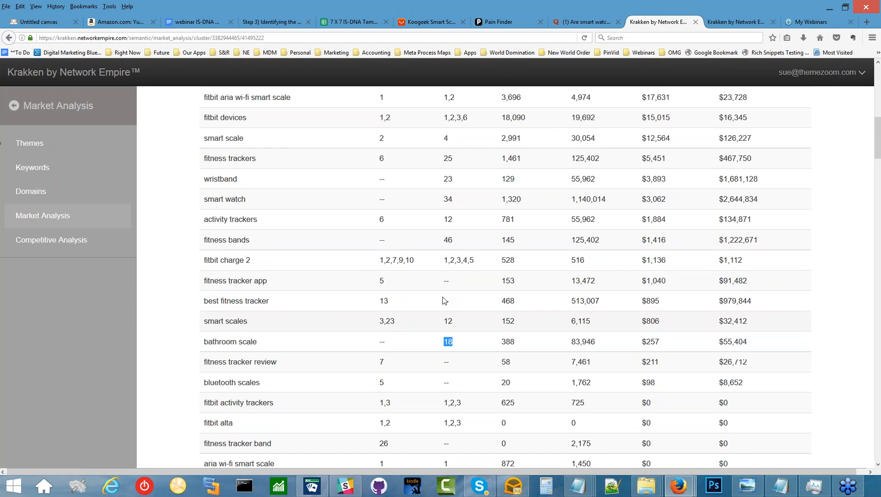
scroll(504, 277, "down", 8)
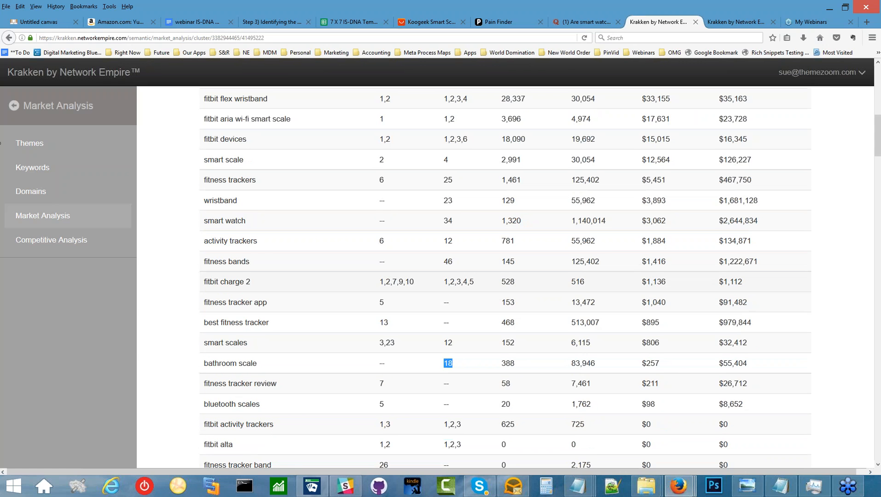
- Highlight the Yahoo ranking of the bathroom scale keyword and the smart watch keyword name in turn
left_click_drag(385, 361, 373, 367)
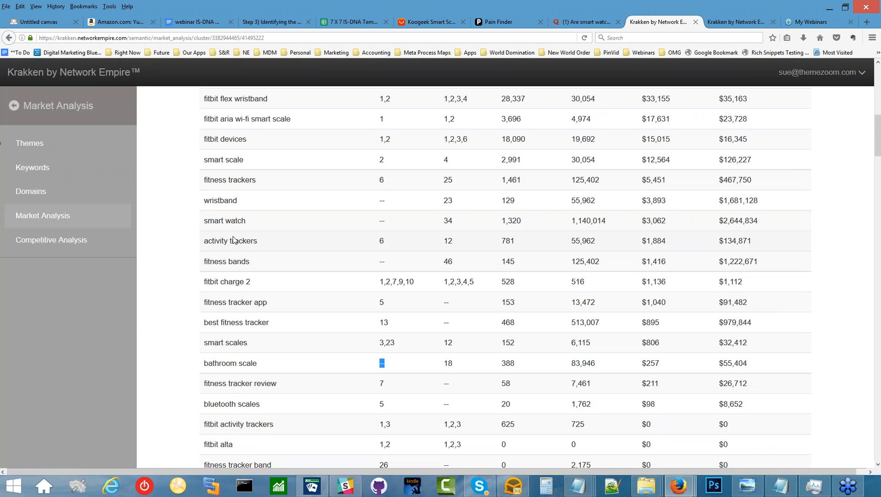
left_click_drag(244, 221, 189, 222)
triple_click(205, 221)
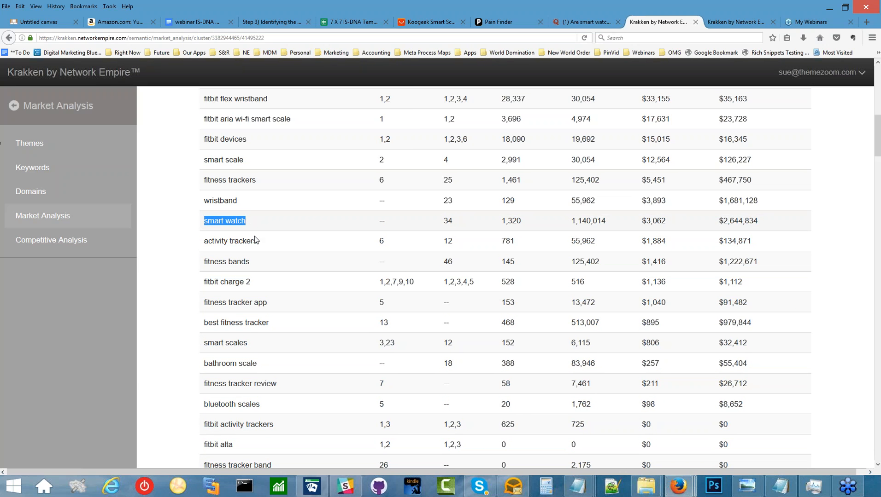
- Highlight the activity tracker keyword name near the start of the table and clear the highlight
scroll(254, 258, "up", 5)
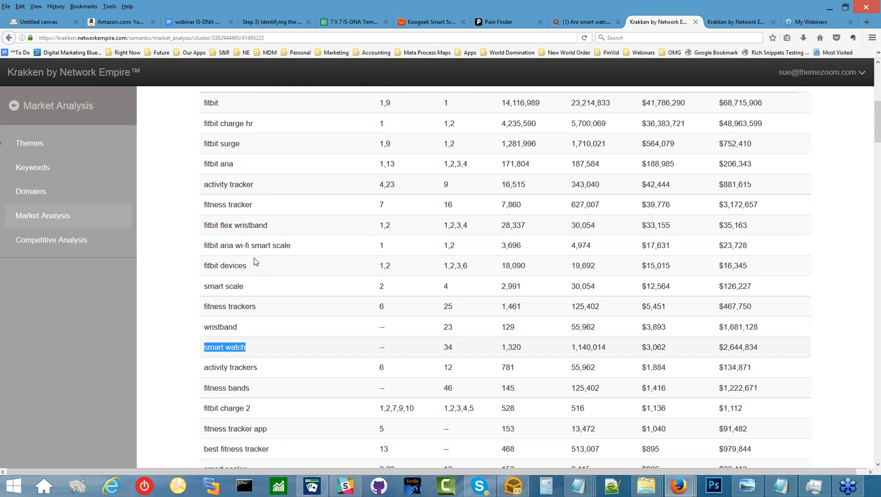
scroll(254, 258, "down", 1)
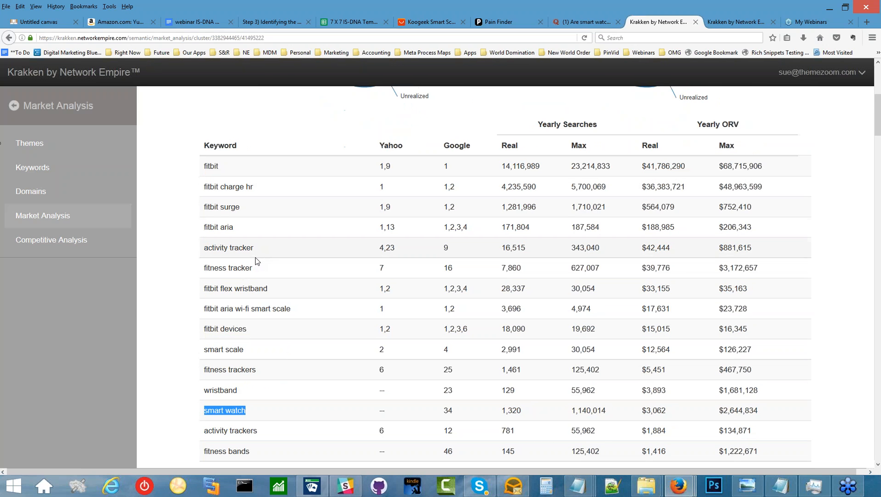
left_click_drag(255, 249, 205, 253)
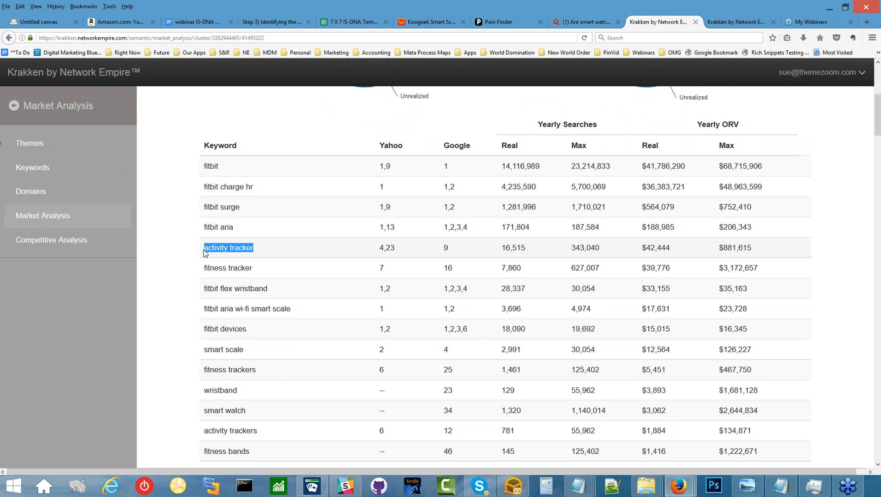
left_click(199, 252)
- Return to the cluster's top domains list and open the keyword market analysis table for reddit.com
left_click(10, 40)
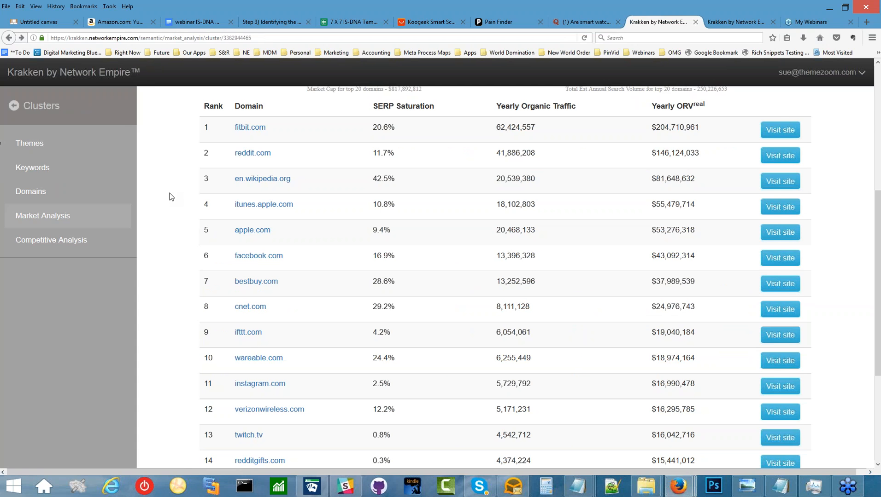
left_click(269, 155)
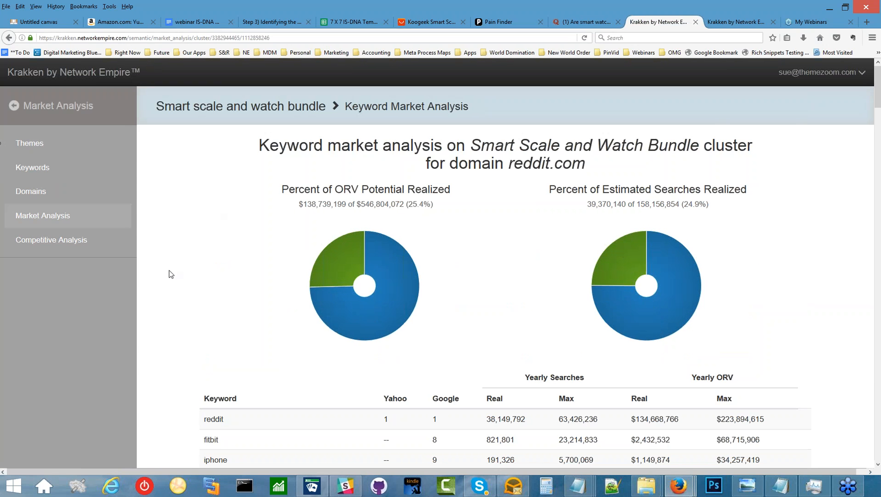
scroll(171, 274, "down", 5)
scroll(172, 274, "down", 1)
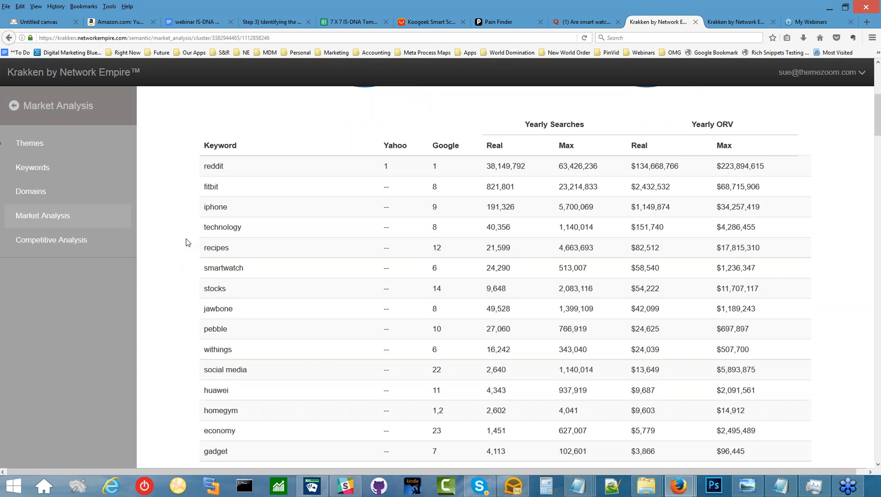
- Examine reddit.com's Yahoo and Google rankings, comparing the general keywords with the smart scale and fitness ones
scroll(187, 242, "down", 13)
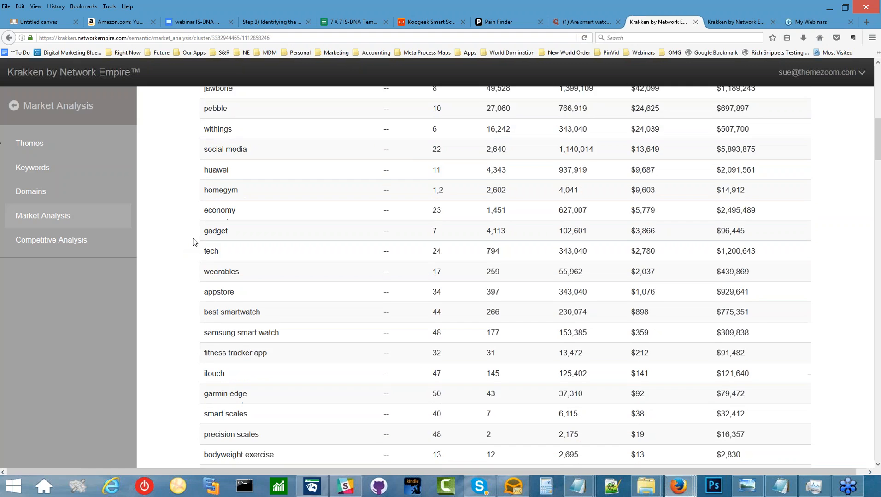
scroll(354, 337, "down", 14)
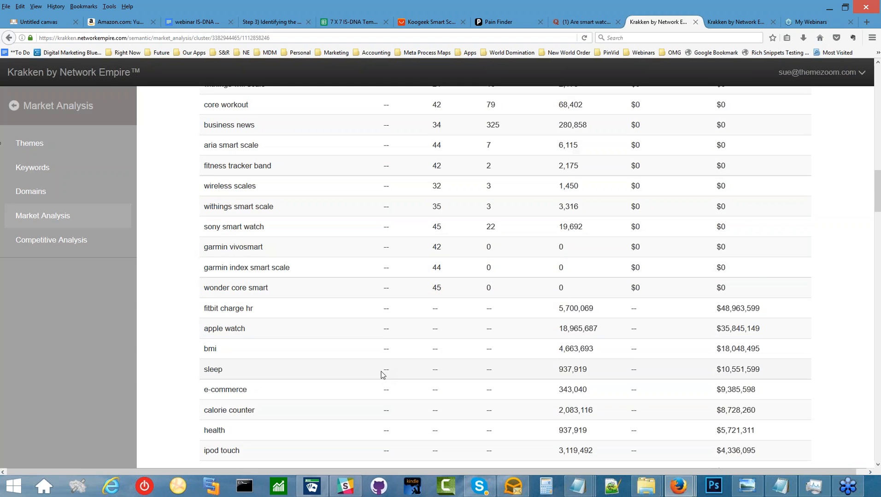
scroll(386, 373, "down", 17)
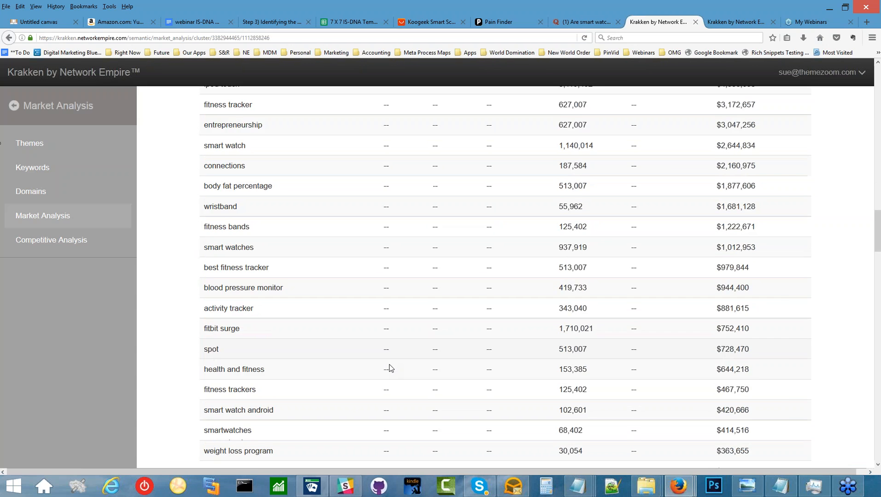
scroll(394, 361, "down", 5)
scroll(396, 360, "up", 20)
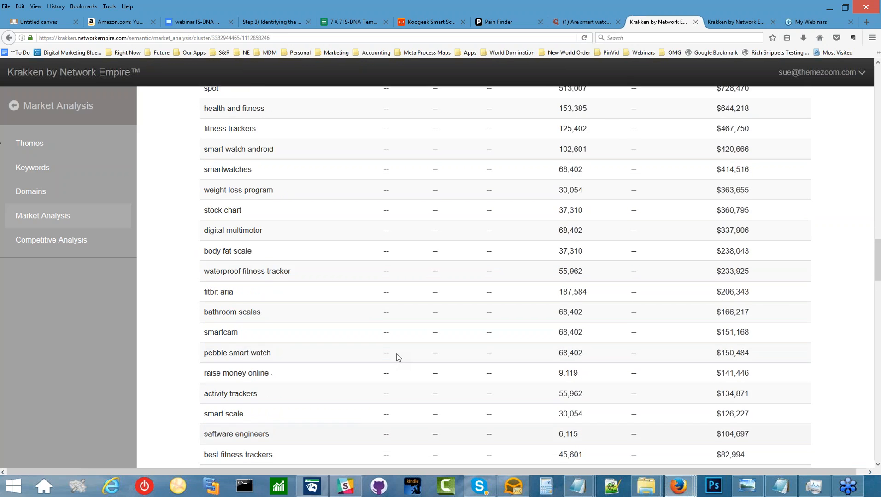
scroll(399, 357, "up", 20)
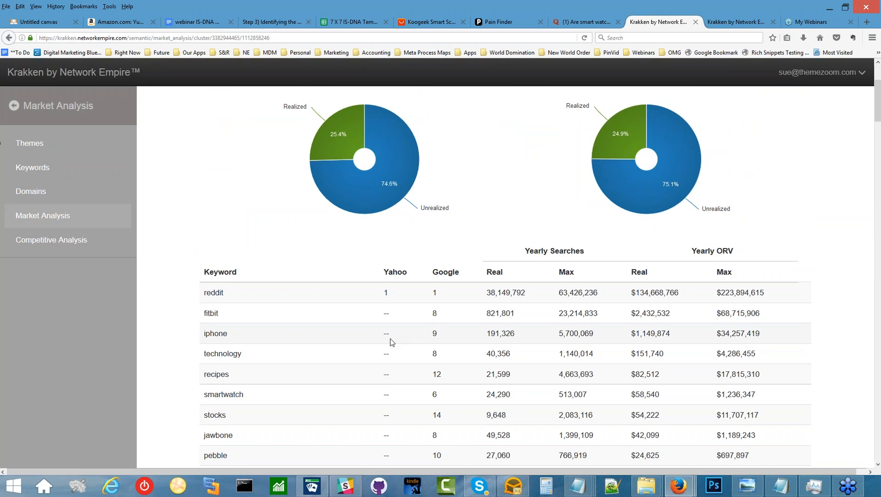
scroll(391, 341, "down", 5)
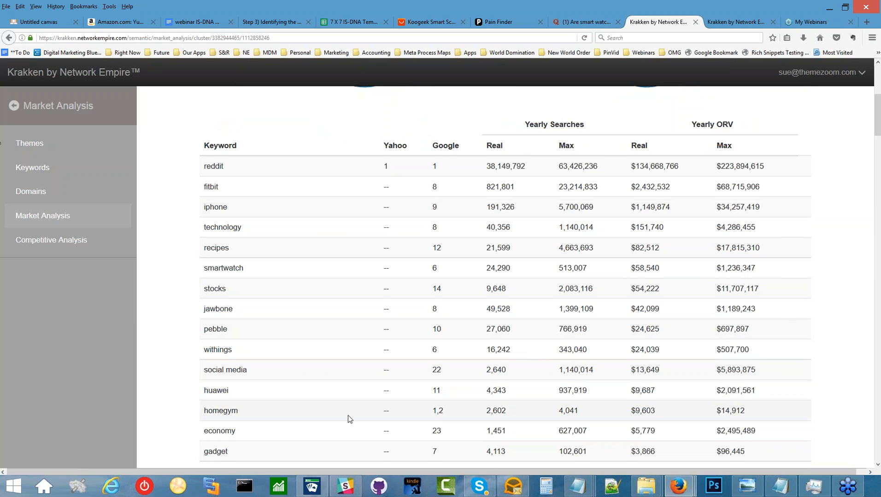
scroll(269, 416, "down", 5)
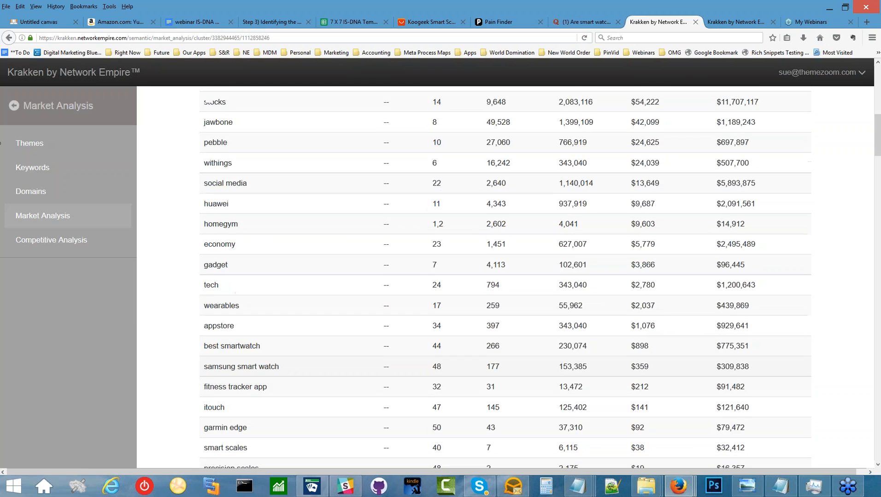
scroll(419, 370, "down", 3)
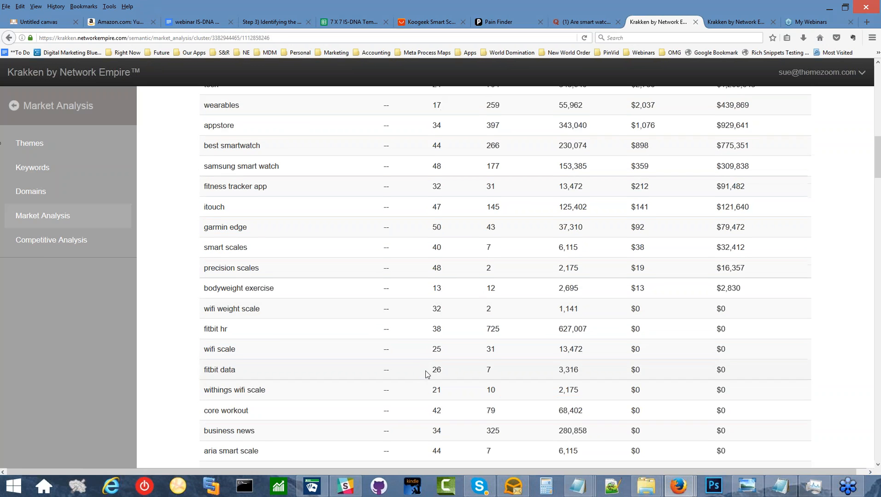
scroll(425, 374, "down", 3)
scroll(426, 374, "up", 4)
scroll(425, 375, "up", 5)
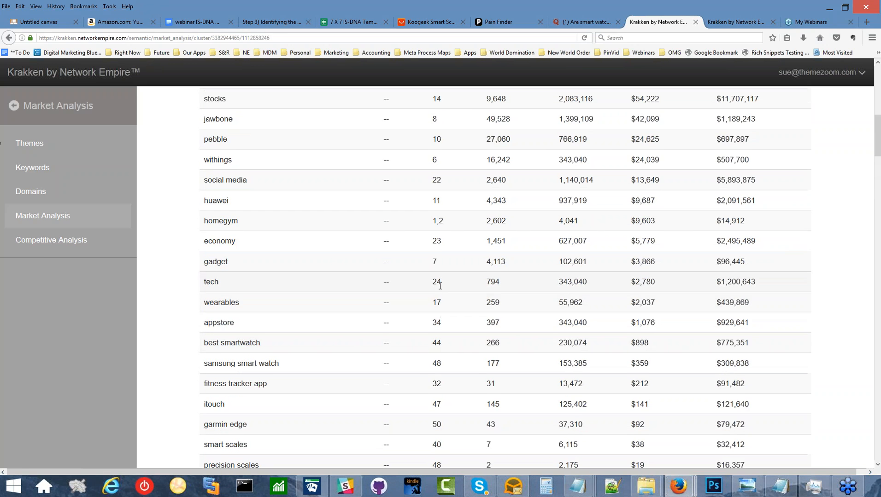
scroll(440, 285, "up", 4)
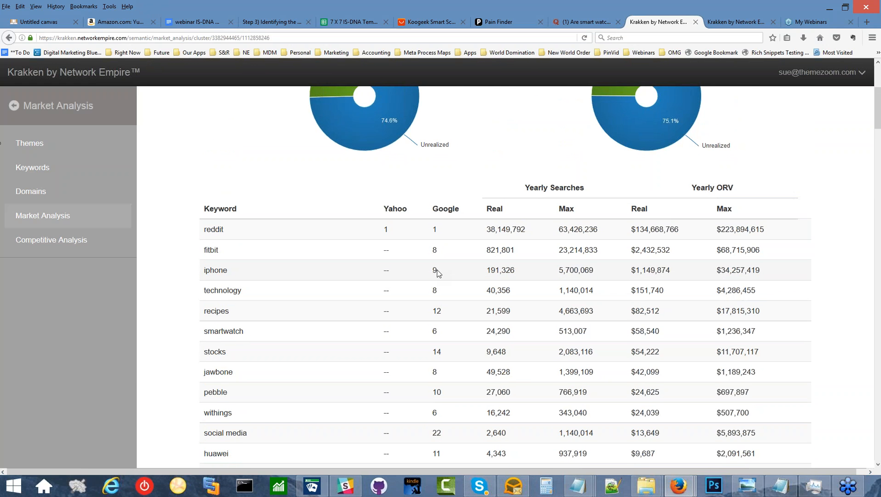
- Examine the keywords reddit.com does not rank for and return to its realized-potential charts
scroll(437, 270, "down", 9)
scroll(437, 279, "down", 8)
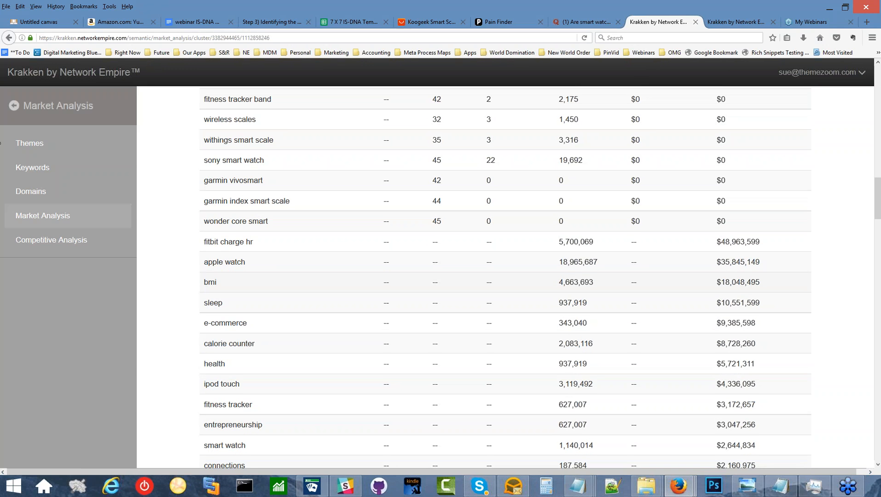
scroll(505, 277, "down", 2)
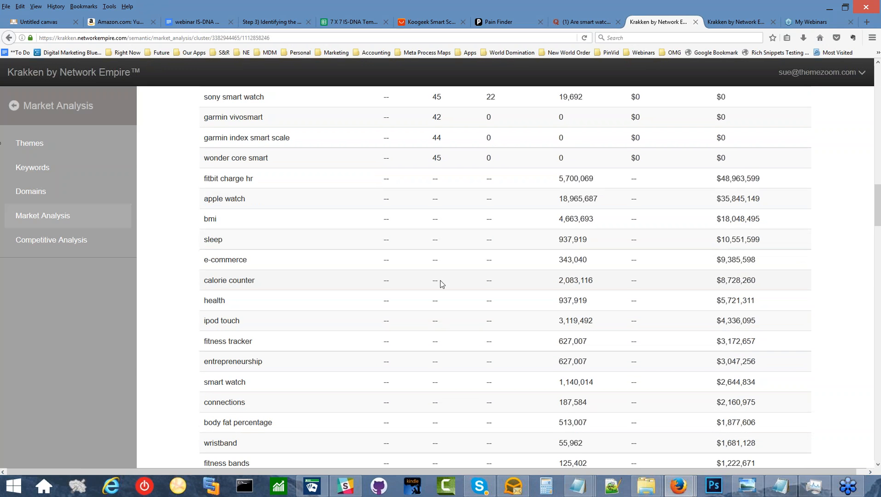
scroll(440, 284, "down", 20)
scroll(434, 290, "down", 12)
scroll(434, 290, "up", 18)
scroll(434, 291, "up", 20)
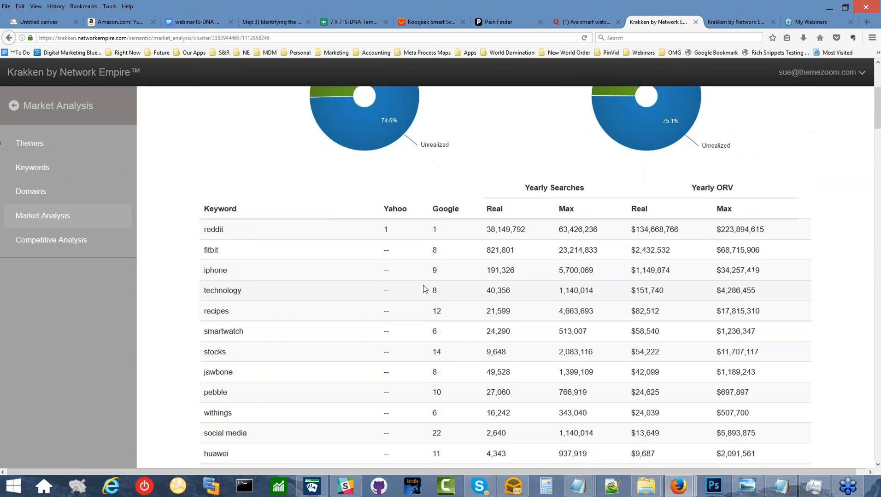
scroll(425, 289, "up", 4)
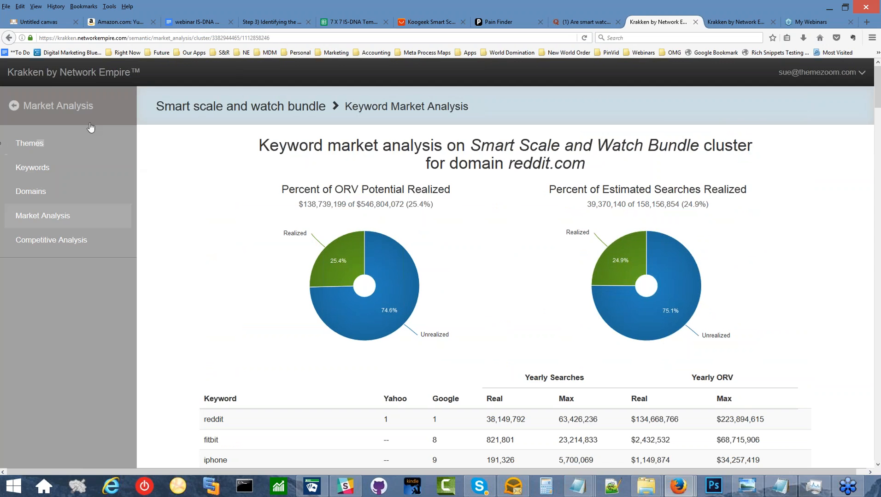
- Return to the top domains list and open en.wikipedia.org's keyword market analysis to view its leading keywords
left_click(9, 38)
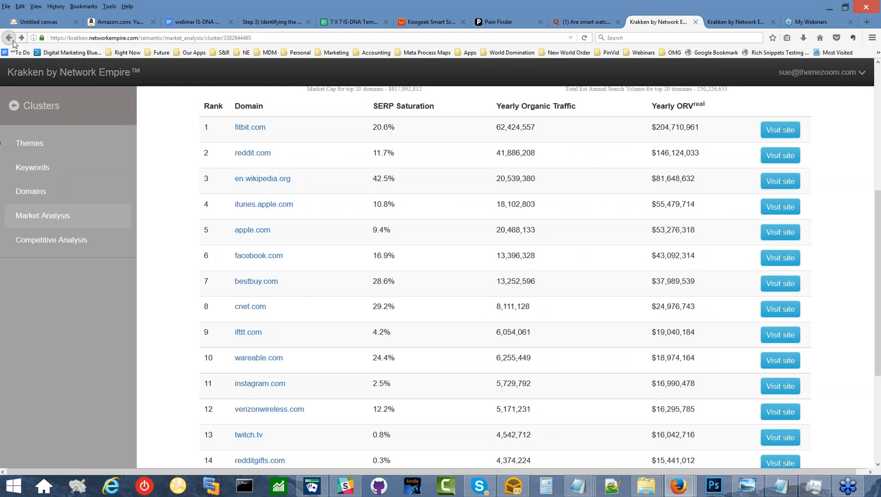
left_click(257, 180)
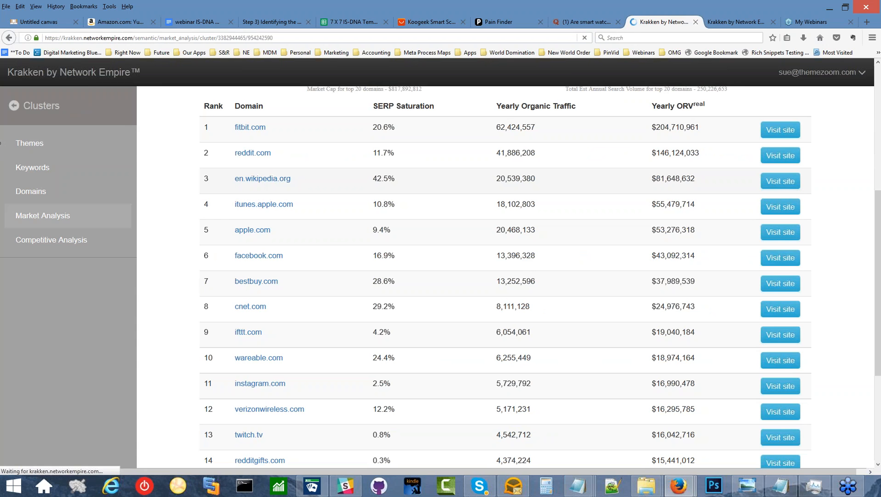
scroll(234, 268, "down", 5)
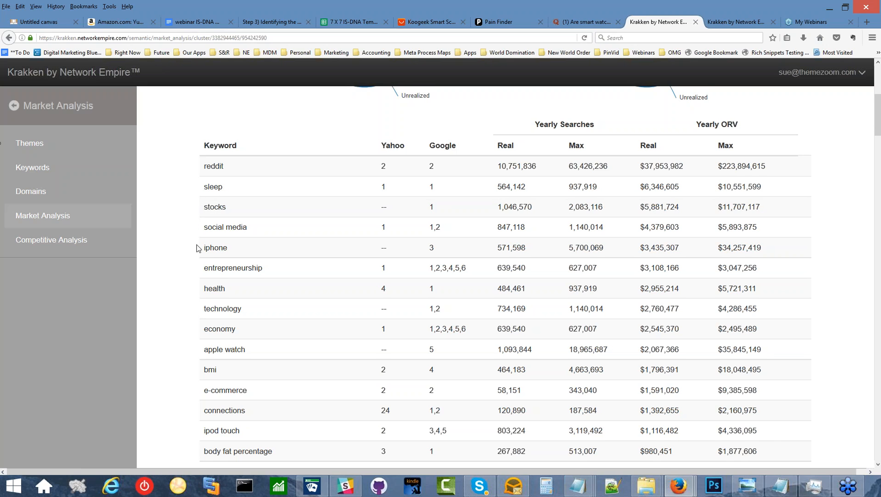
scroll(196, 310, "down", 1)
scroll(196, 311, "down", 3)
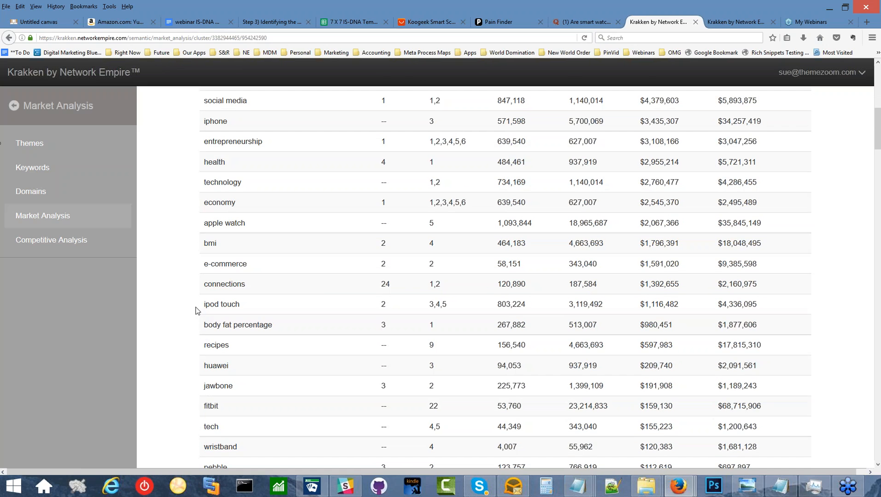
- Highlight the apple watch row down to bmi, clear the highlight and review the en.wikipedia.org rankings below
left_click_drag(208, 223, 239, 241)
left_click(232, 246)
scroll(205, 323, "down", 2)
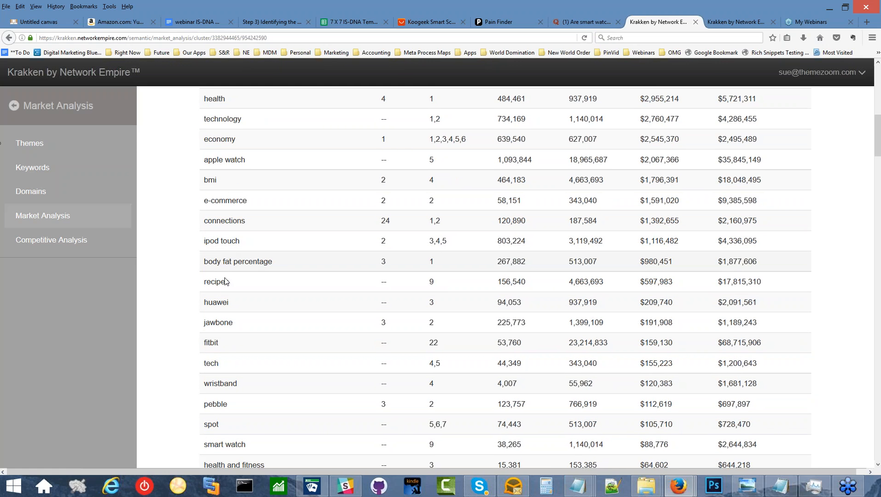
scroll(505, 282, "down", 5)
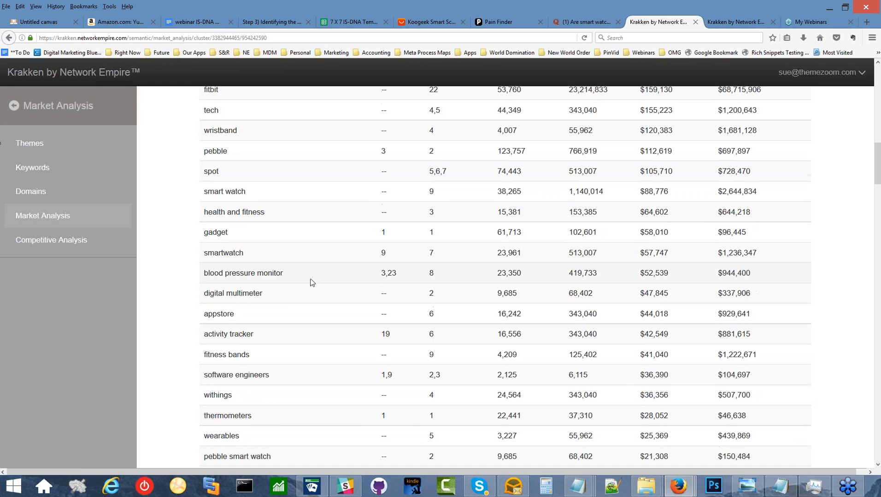
scroll(263, 297, "down", 4)
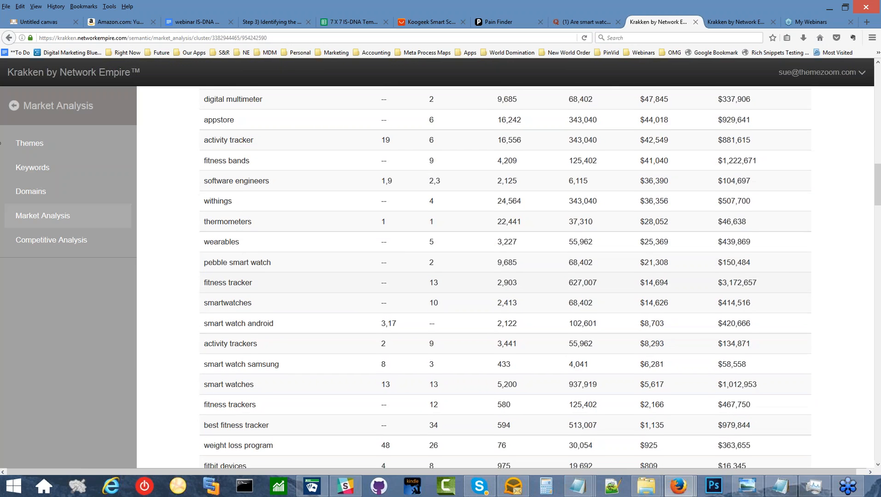
scroll(252, 297, "down", 1)
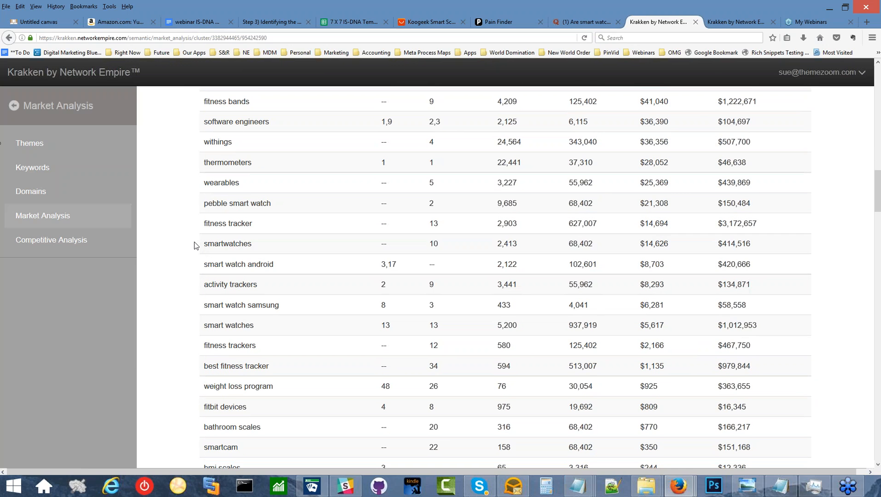
- Highlight the smart watch android keyword name, clear the highlight and review the bathroom, bluetooth and wifi scale rankings
triple_click(275, 265)
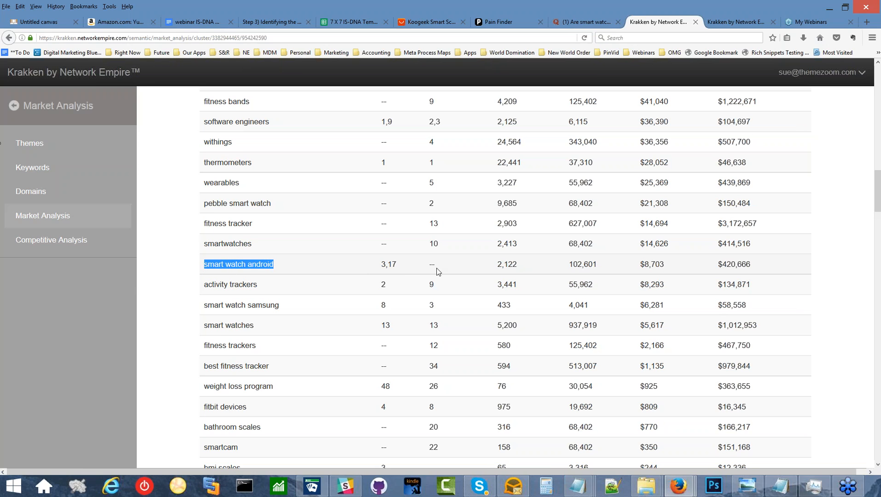
left_click(279, 265)
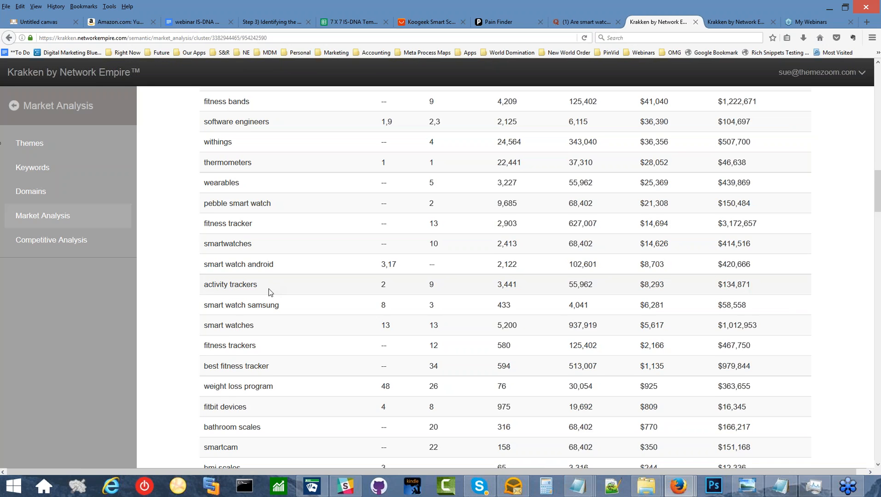
scroll(268, 289, "down", 5)
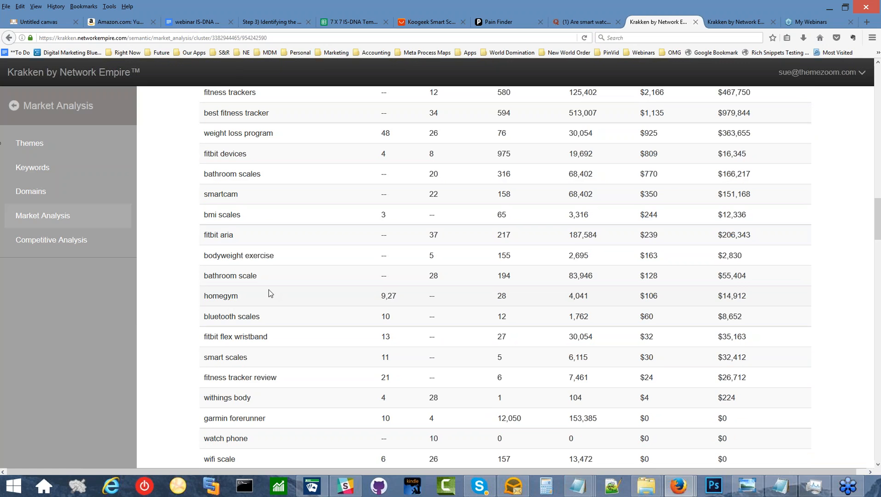
scroll(269, 290, "down", 1)
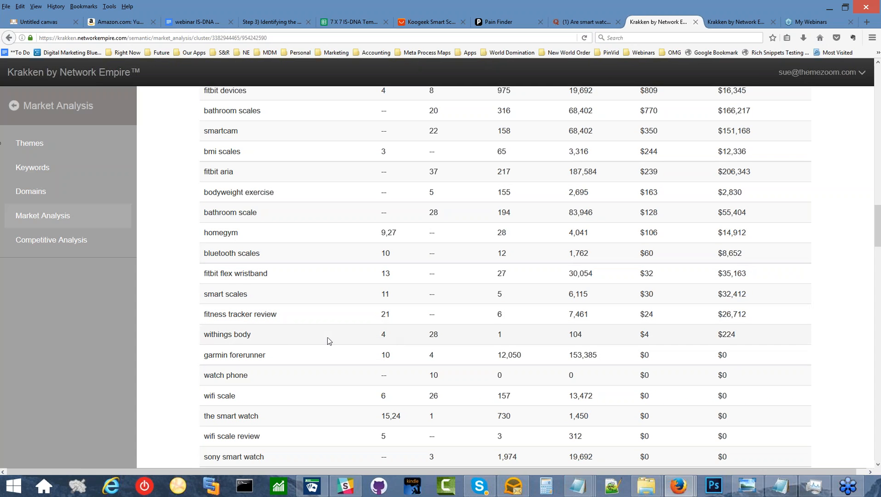
scroll(288, 341, "down", 5)
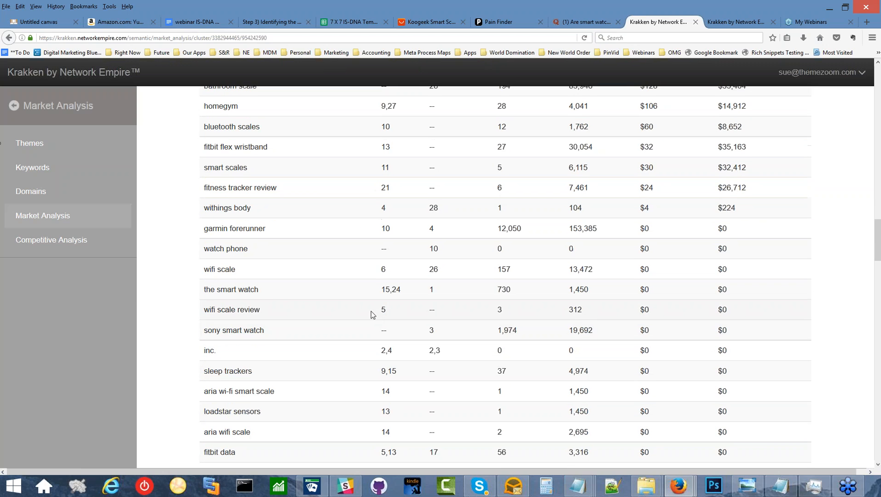
- Highlight the Google rank of the smart watch keyword and review the en.wikipedia.org rankings below it down to sharing
double_click(432, 289)
scroll(385, 340, "down", 3)
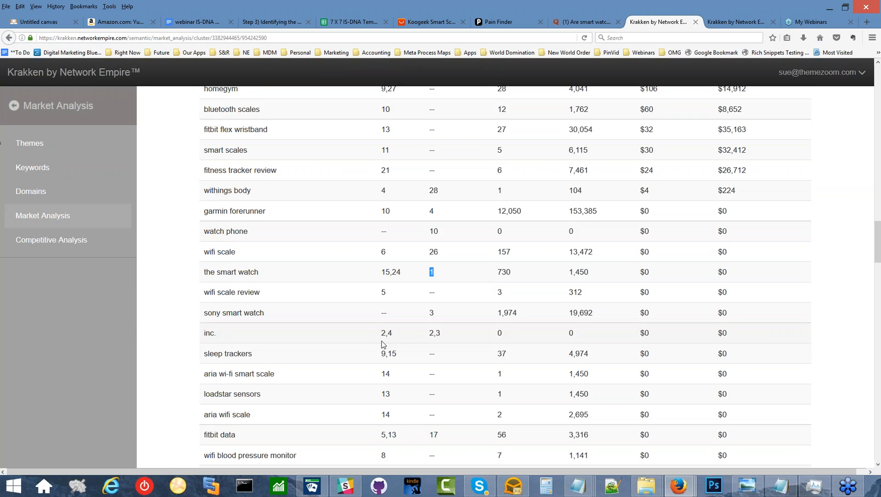
scroll(381, 343, "down", 3)
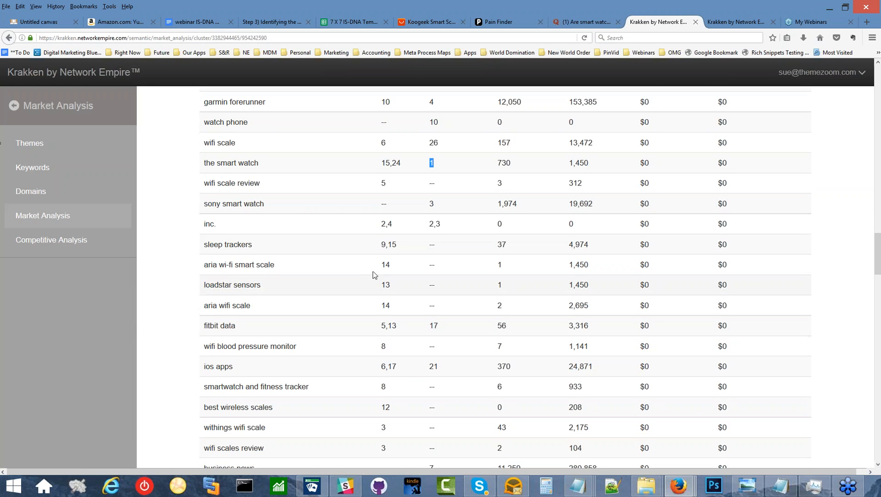
scroll(257, 373, "down", 6)
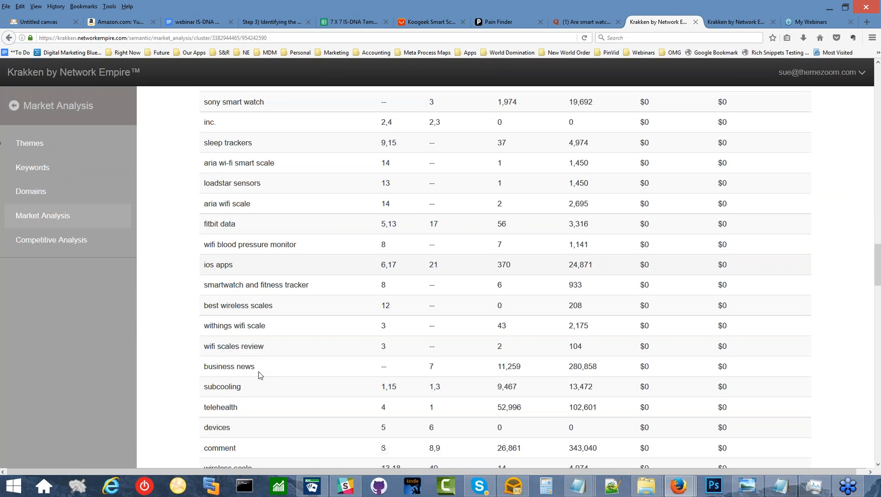
scroll(259, 376, "down", 6)
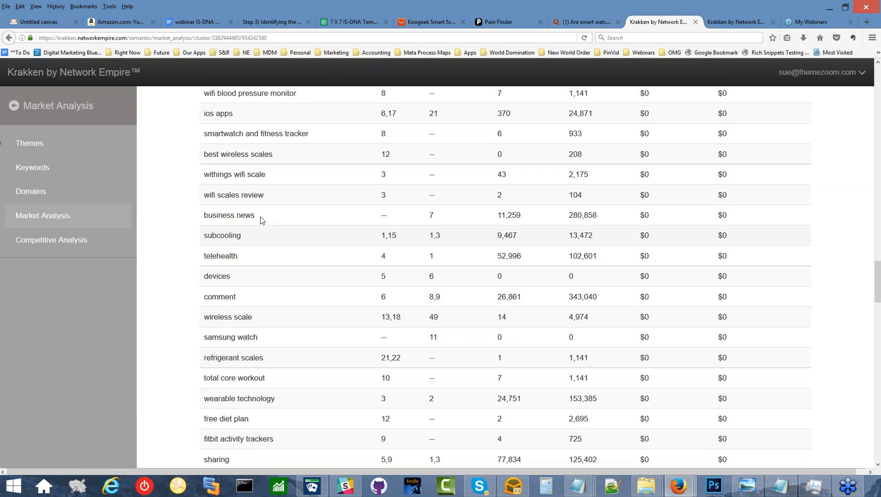
- Highlight the Yahoo rank of wifi scales review, review the further en.wikipedia.org keywords and return to the realized-potential charts
mouse_move(211, 195)
left_mouse_down()
mouse_move(191, 196)
mouse_move(204, 195)
left_mouse_up()
left_click_drag(394, 196, 371, 194)
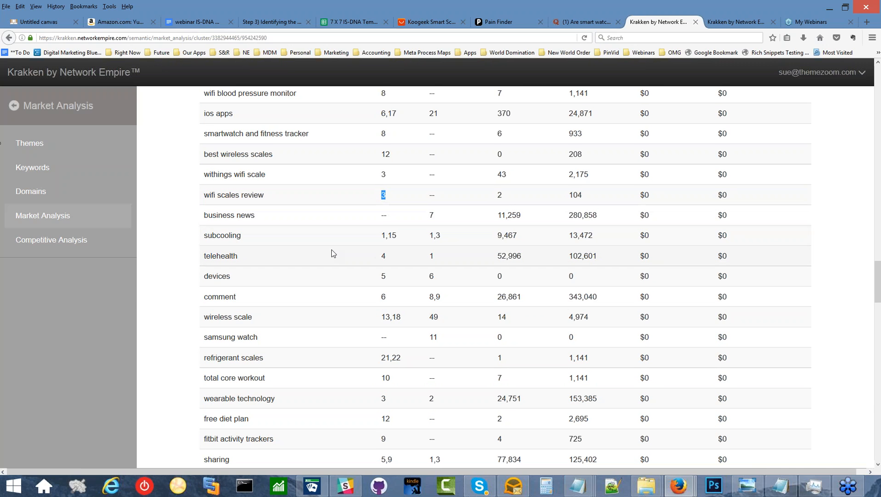
scroll(334, 318, "down", 7)
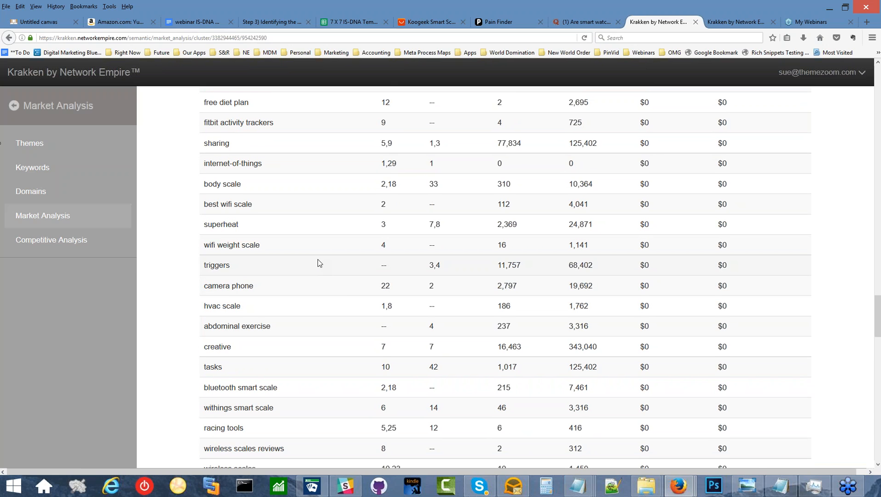
scroll(319, 263, "down", 3)
scroll(319, 263, "up", 12)
scroll(319, 264, "up", 20)
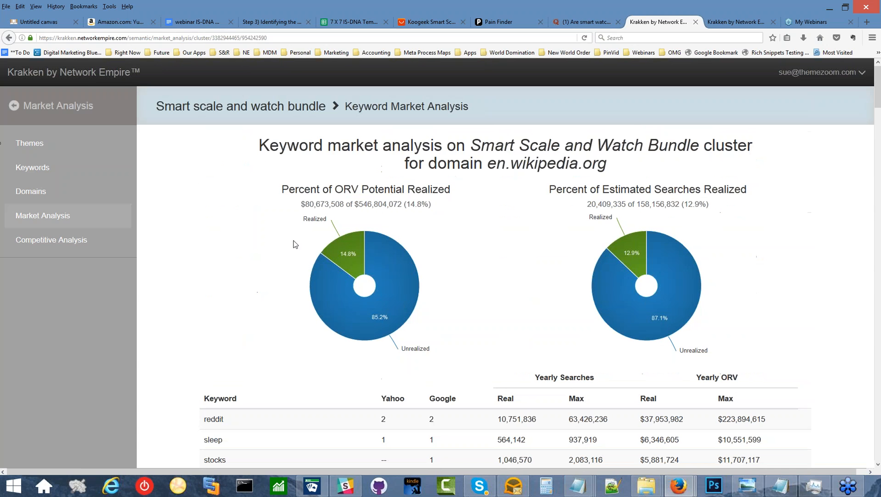
- Return to the top domains list and open itunes.apple.com's keyword market analysis to review its keyword rankings
left_click(9, 38)
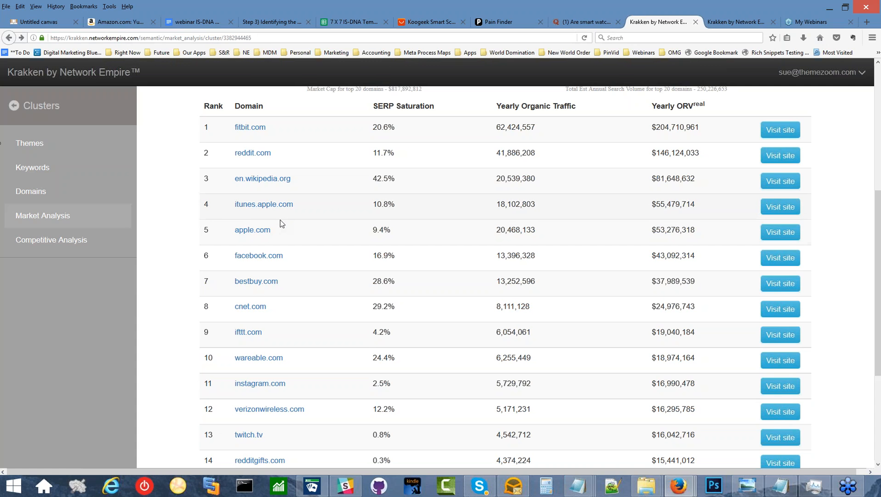
left_click(277, 205)
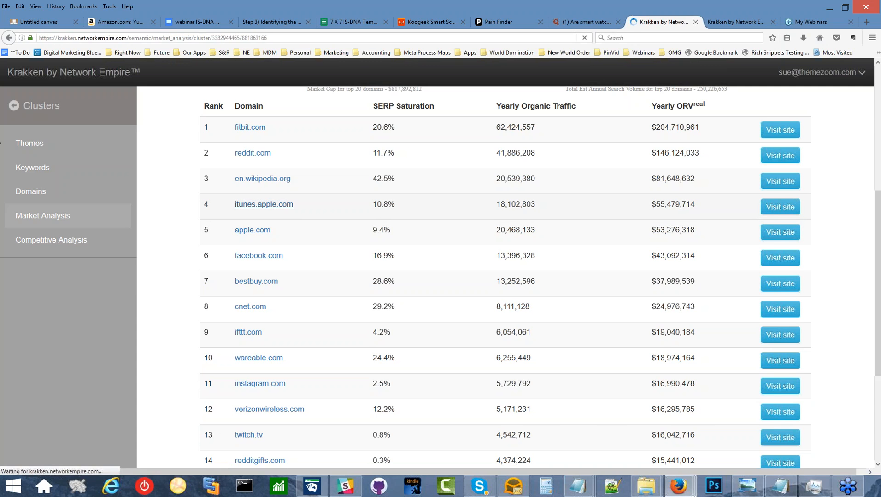
scroll(148, 316, "down", 4)
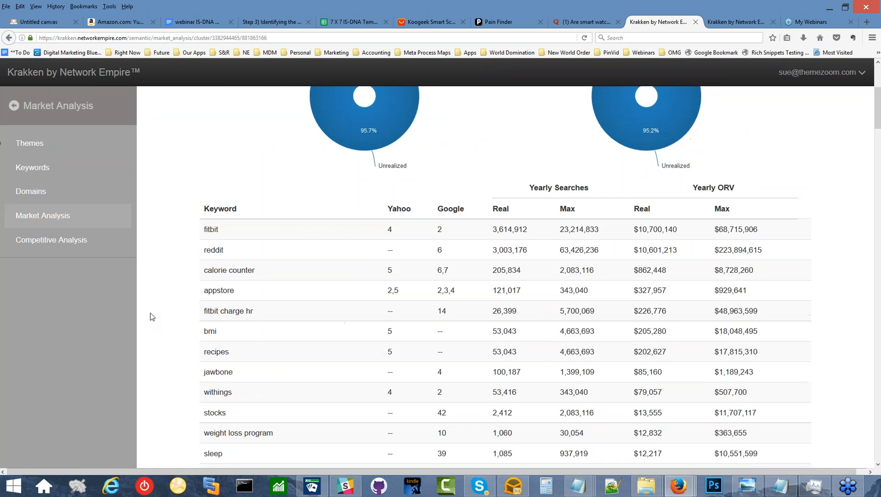
scroll(150, 313, "down", 4)
scroll(151, 317, "down", 6)
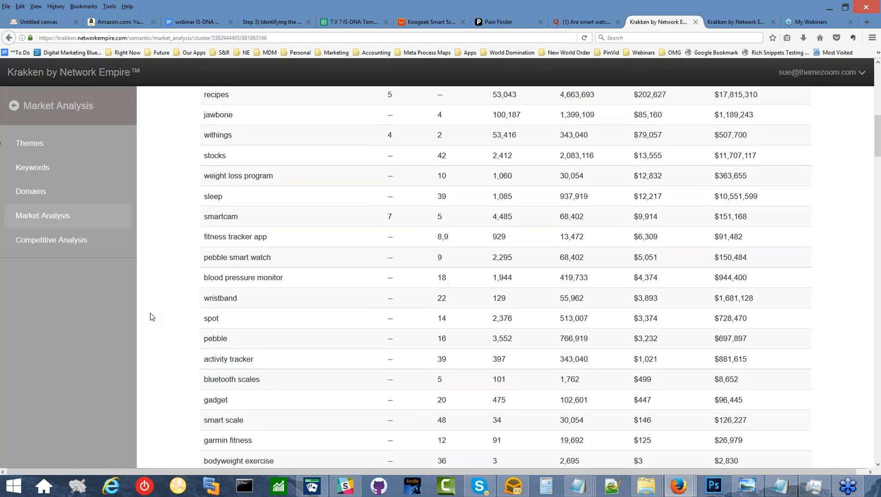
scroll(153, 317, "down", 1)
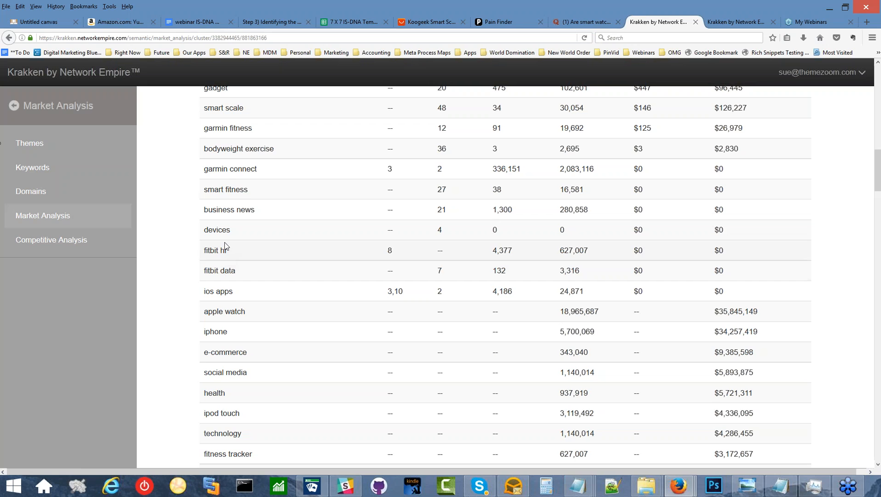
- Highlight the bluetooth scales keyword name in itunes.apple.com's rankings and review the keywords above it
scroll(231, 207, "up", 2)
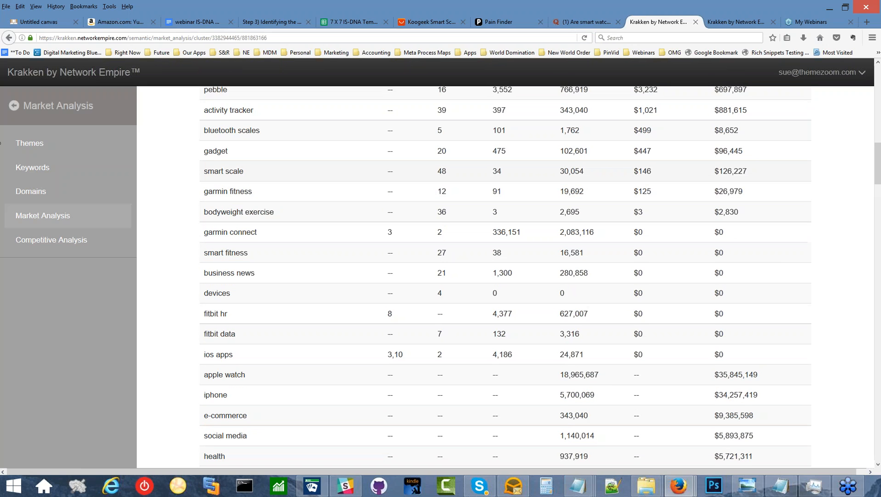
scroll(229, 205, "up", 1)
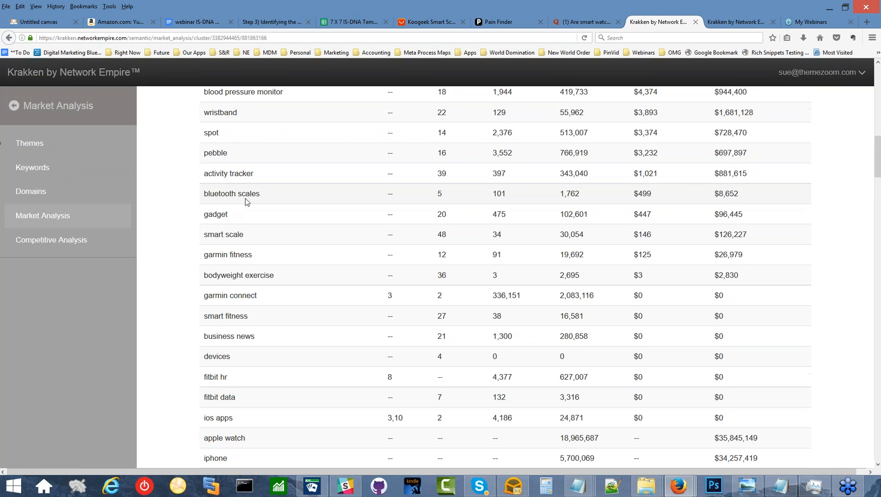
left_click_drag(260, 192, 195, 196)
scroll(195, 196, "up", 3)
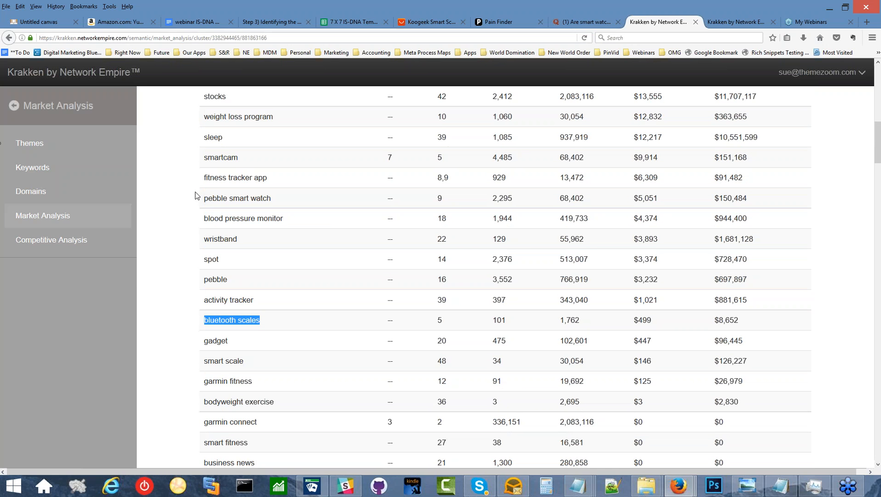
scroll(243, 202, "up", 2)
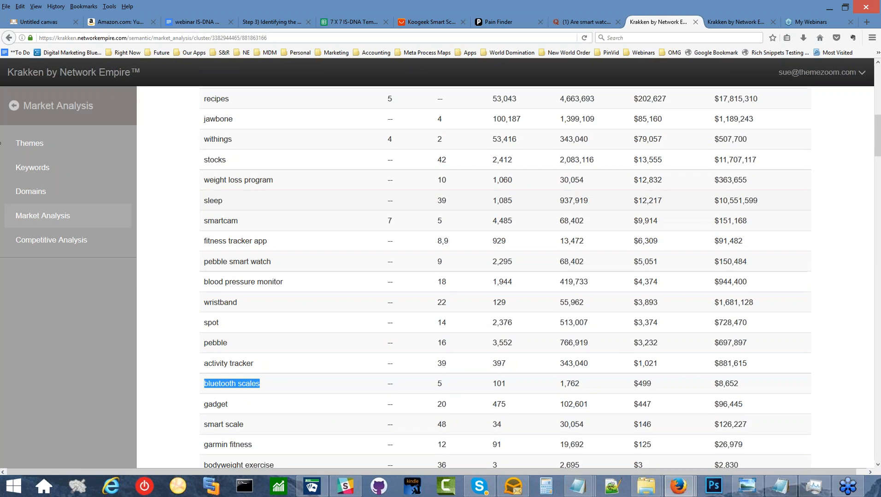
- Highlight the smartcam keyword name, clear the highlight and review itunes.apple.com's leading keywords
left_click_drag(238, 222, 196, 223)
scroll(195, 222, "up", 3)
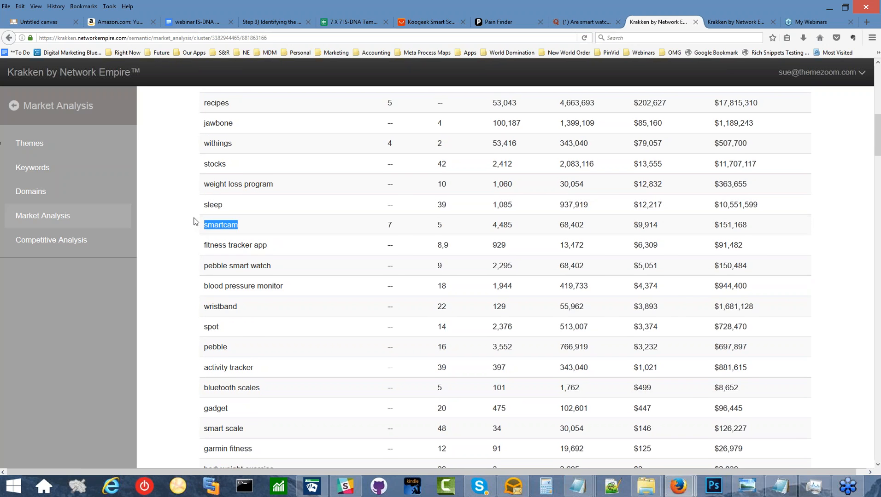
left_click_drag(235, 247, 194, 268)
left_click(238, 245)
scroll(238, 241, "up", 3)
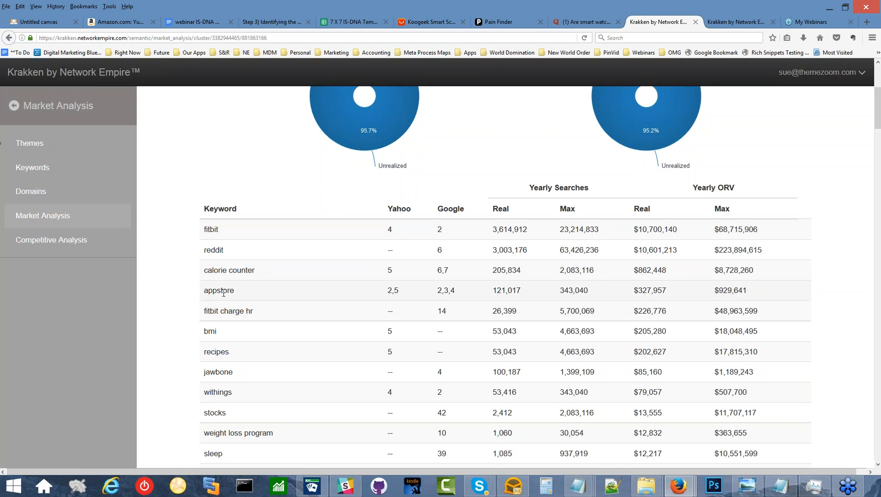
- Examine all the keywords itunes.apple.com ranks for, from fitbit down to ios apps, and return to its realized-potential charts
scroll(225, 292, "down", 6)
scroll(224, 291, "down", 2)
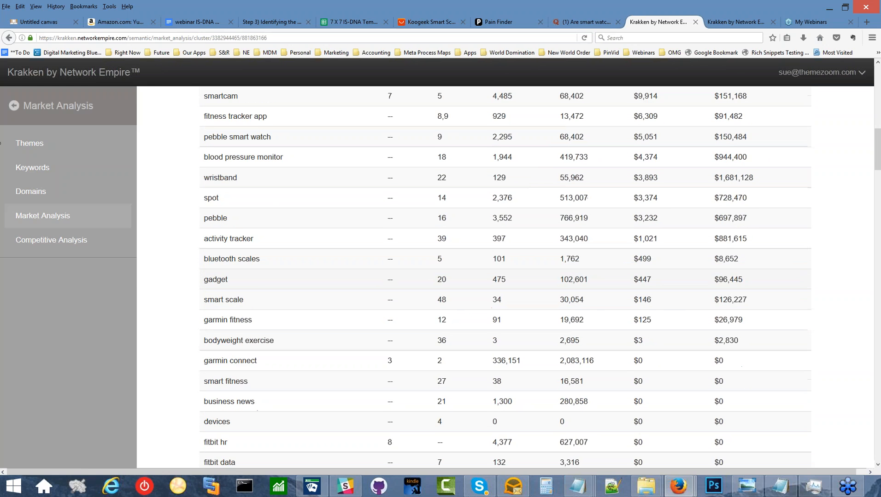
scroll(230, 287, "down", 3)
scroll(505, 277, "up", 9)
scroll(233, 279, "up", 4)
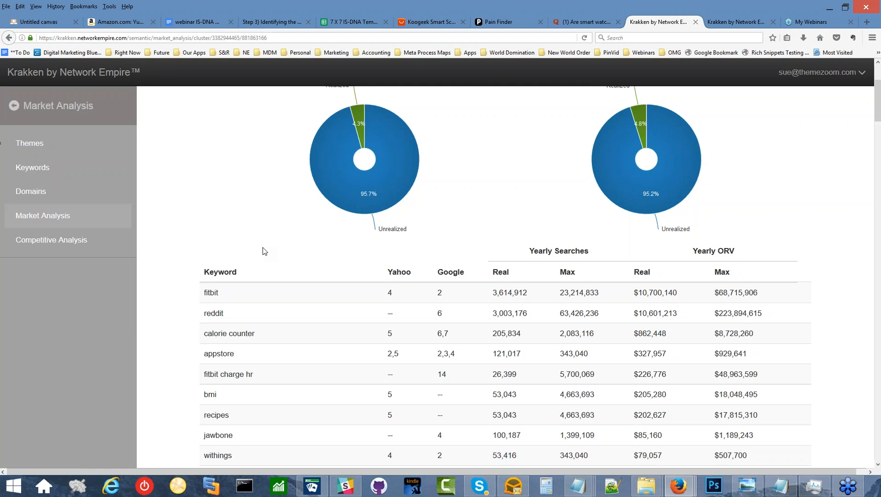
scroll(258, 323, "down", 3)
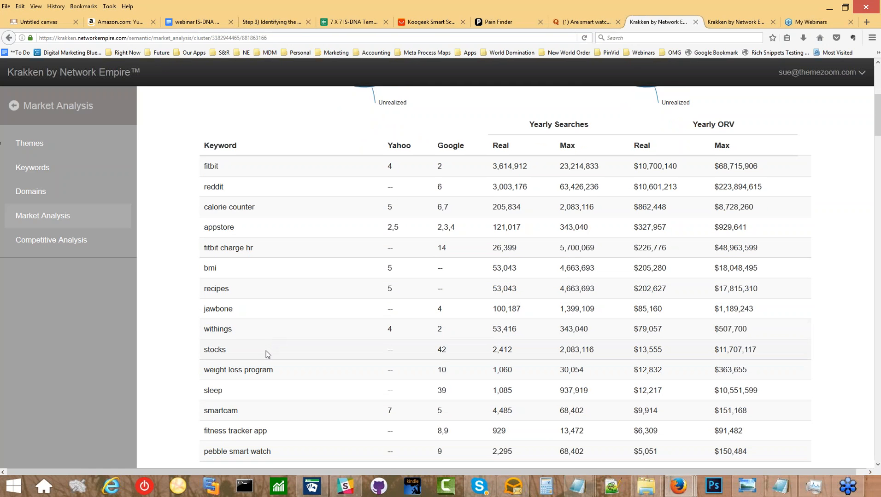
scroll(266, 351, "down", 3)
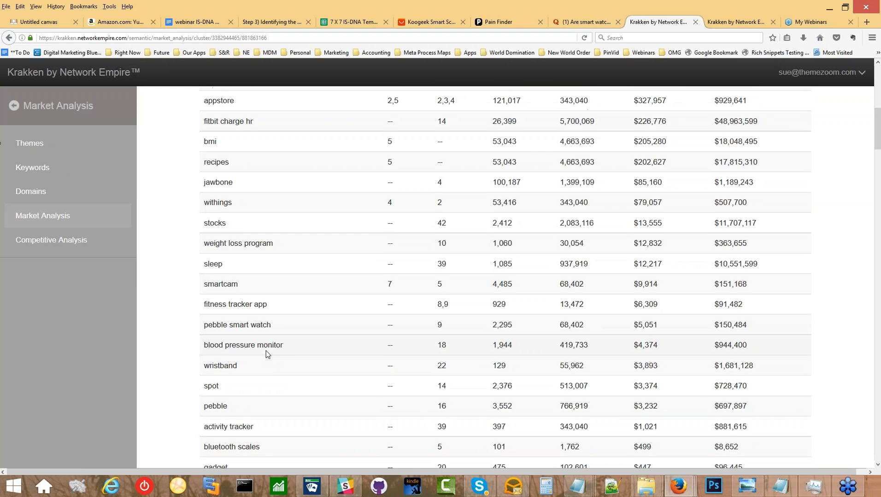
scroll(265, 350, "down", 2)
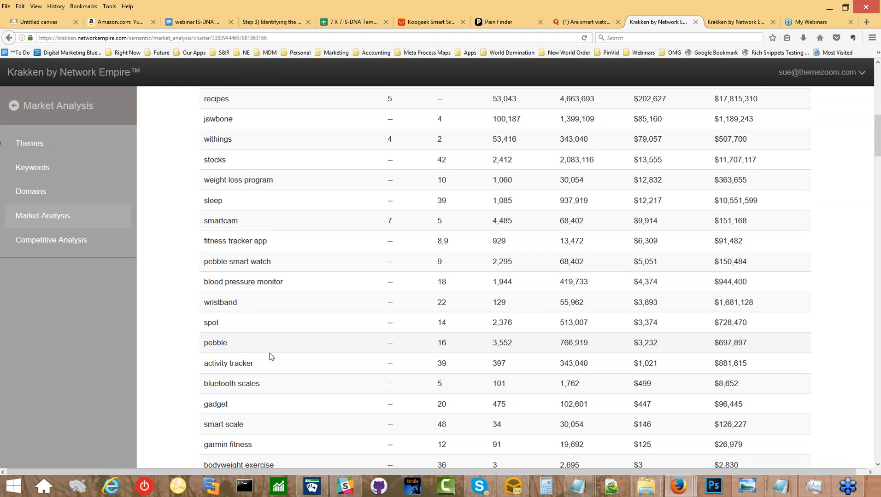
scroll(270, 357, "down", 3)
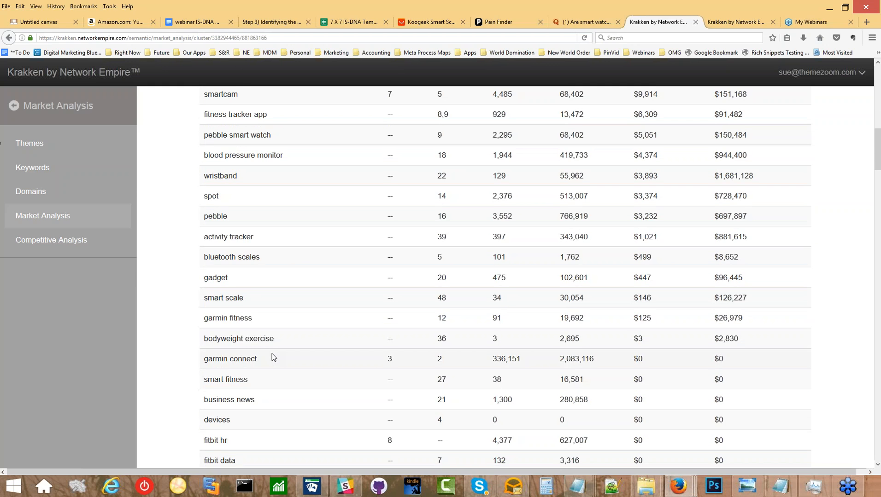
scroll(272, 356, "down", 2)
scroll(272, 356, "down", 2)
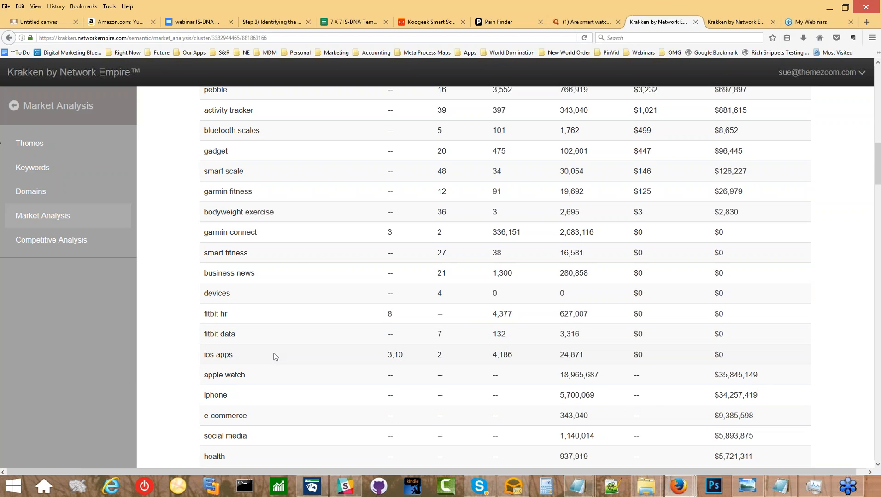
scroll(277, 350, "up", 10)
scroll(279, 350, "up", 3)
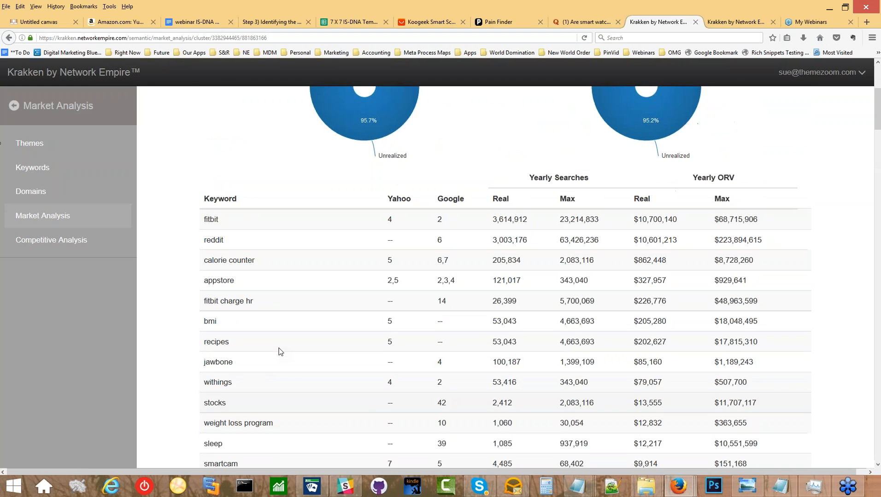
scroll(278, 352, "up", 2)
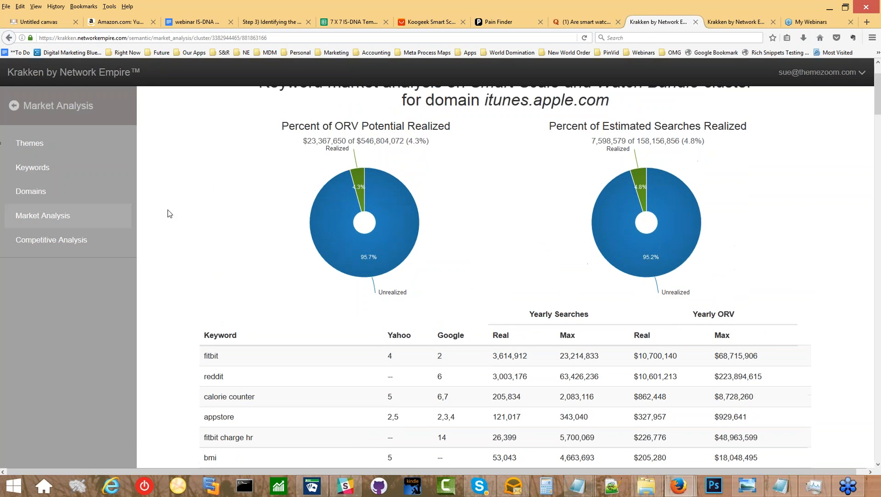
- Return to the top domains list, open apple.com's keyword market analysis and inspect the realized and unrealized chart shares
left_click(8, 39)
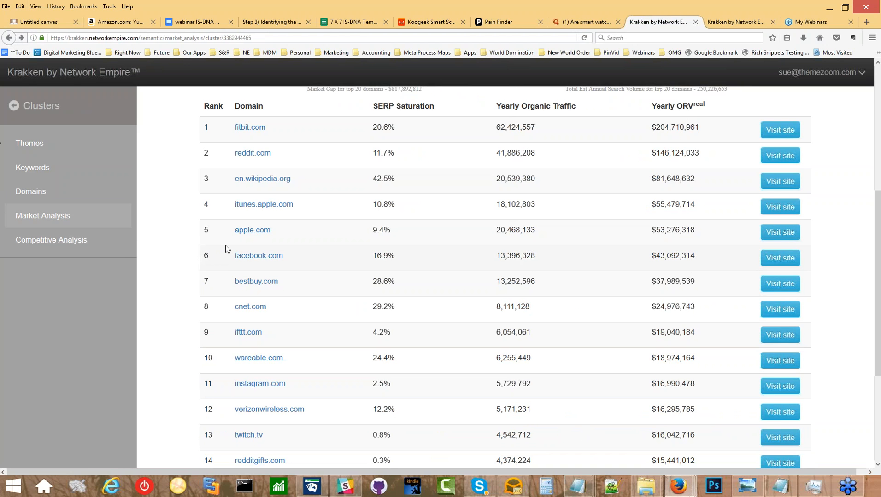
left_click(248, 234)
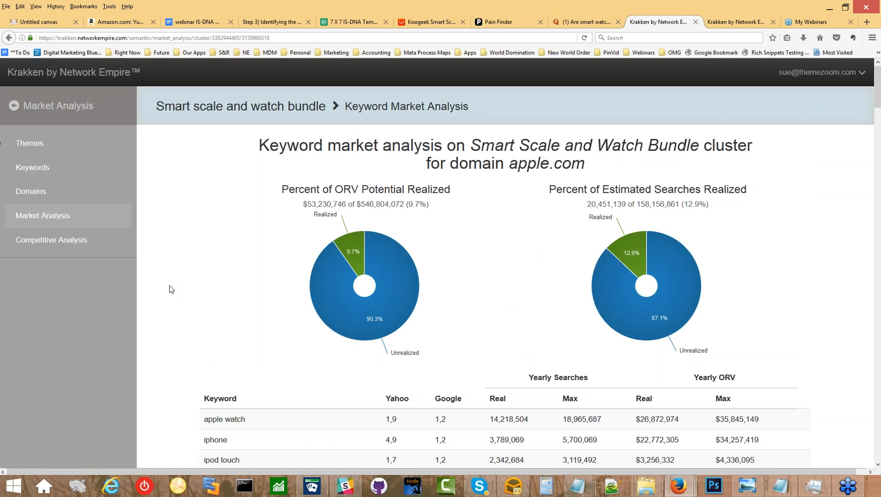
mouse_move(618, 321)
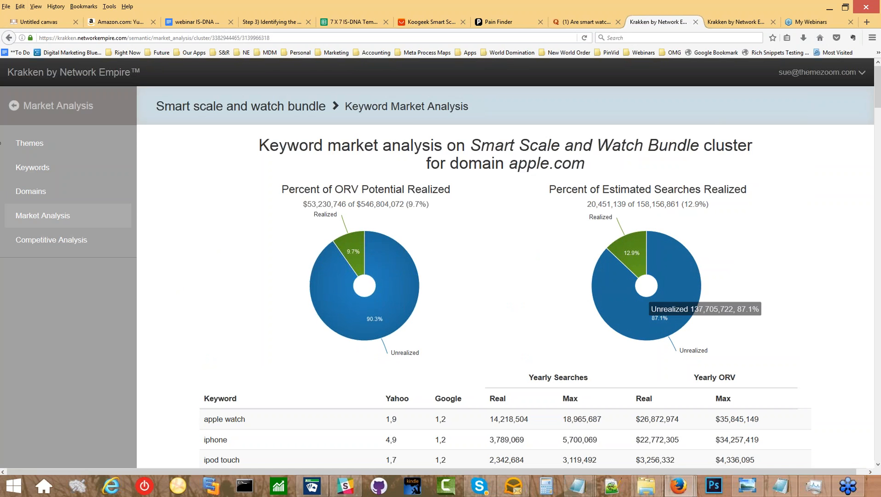
mouse_move(635, 257)
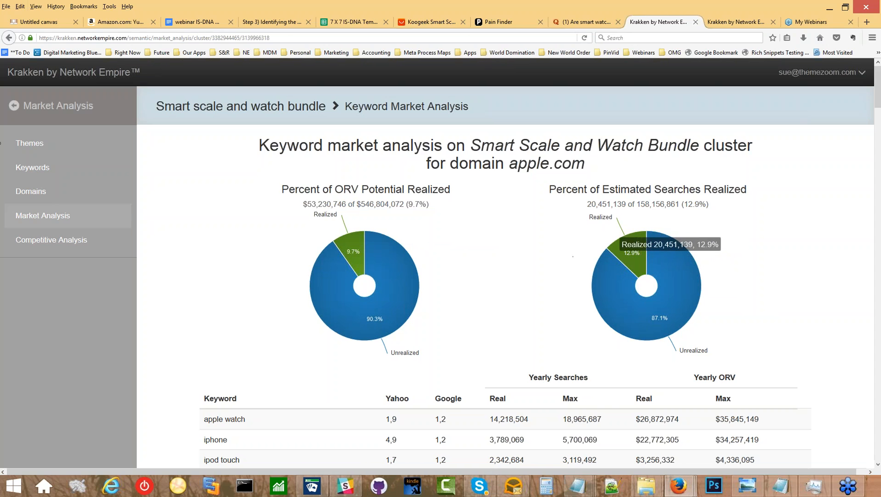
mouse_move(354, 262)
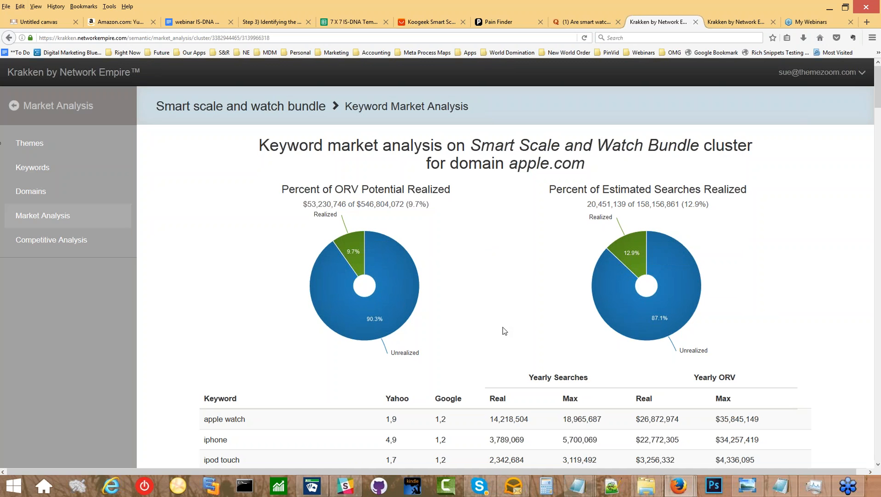
- Examine the keywords apple.com ranks for, from apple watch down to body-cardio, and return to the start of its keyword table
scroll(504, 330, "down", 3)
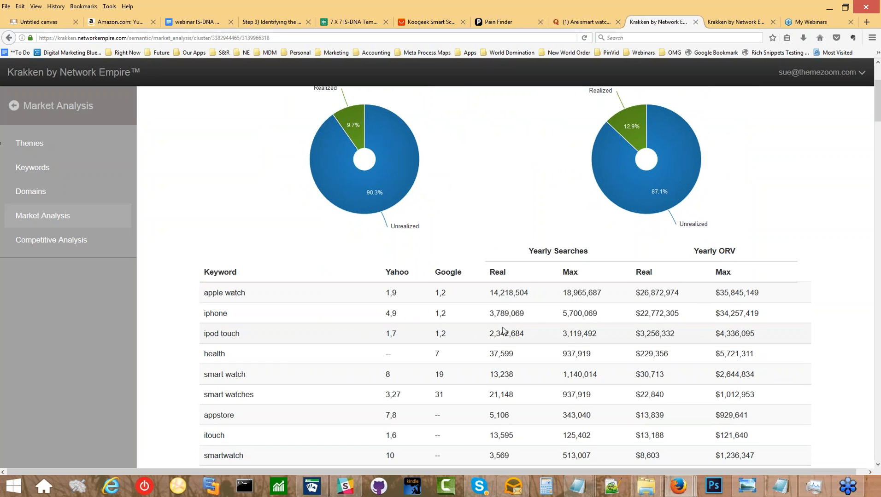
scroll(504, 329, "down", 3)
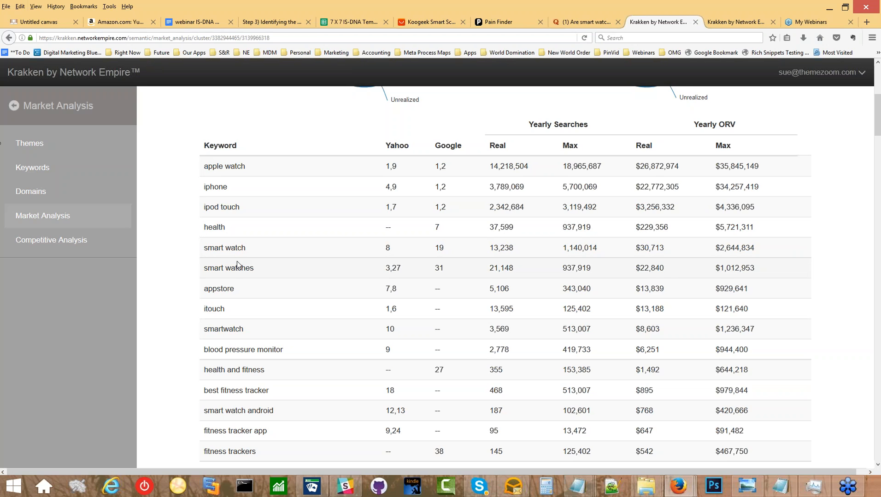
scroll(221, 311, "down", 2)
scroll(220, 313, "down", 1)
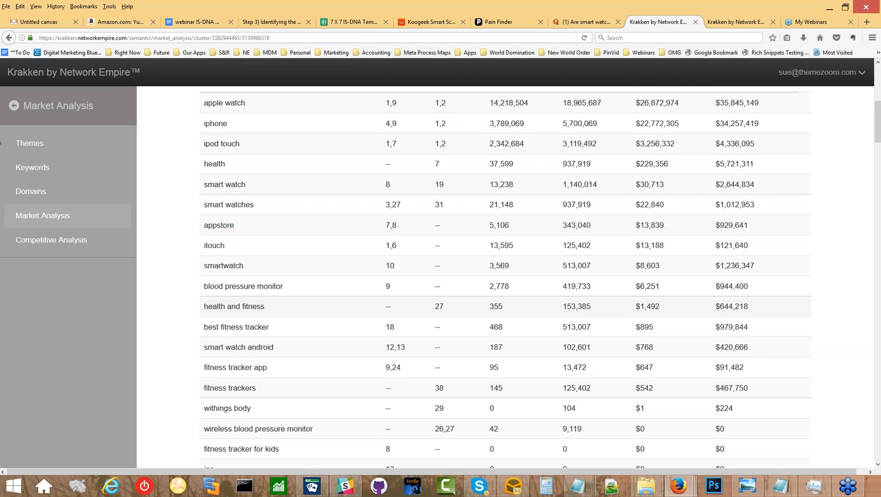
scroll(220, 310, "down", 3)
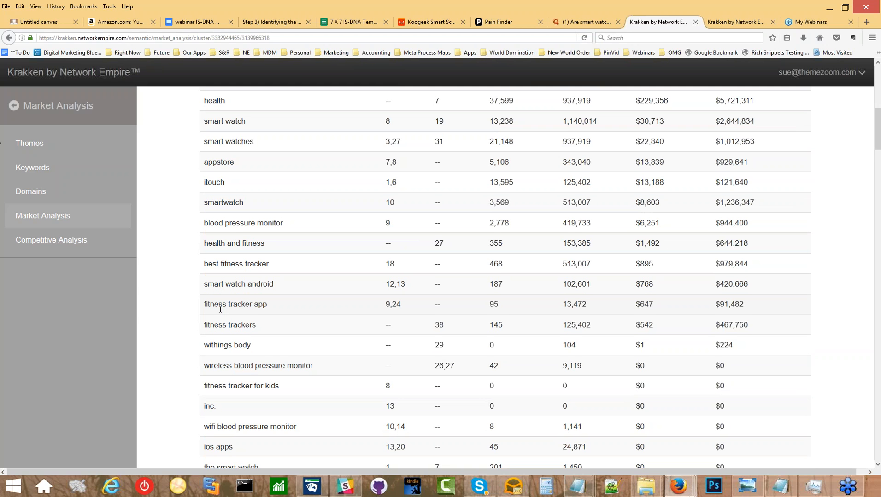
scroll(220, 310, "down", 3)
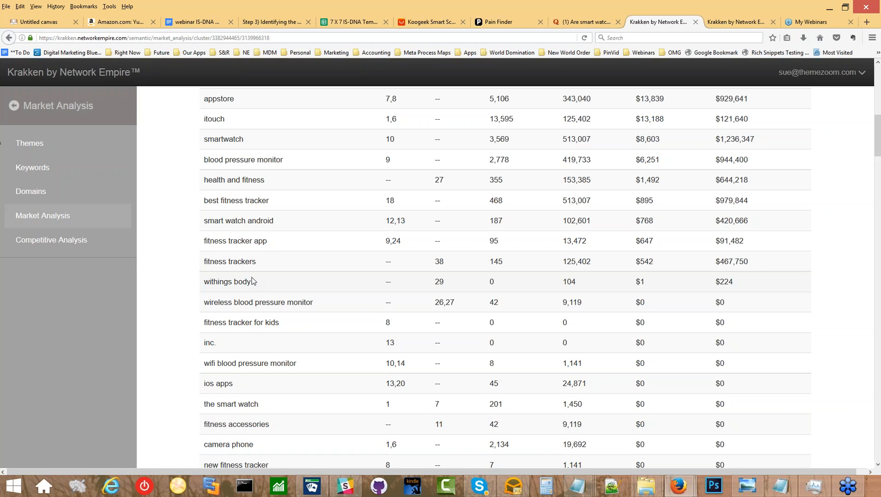
scroll(252, 281, "down", 3)
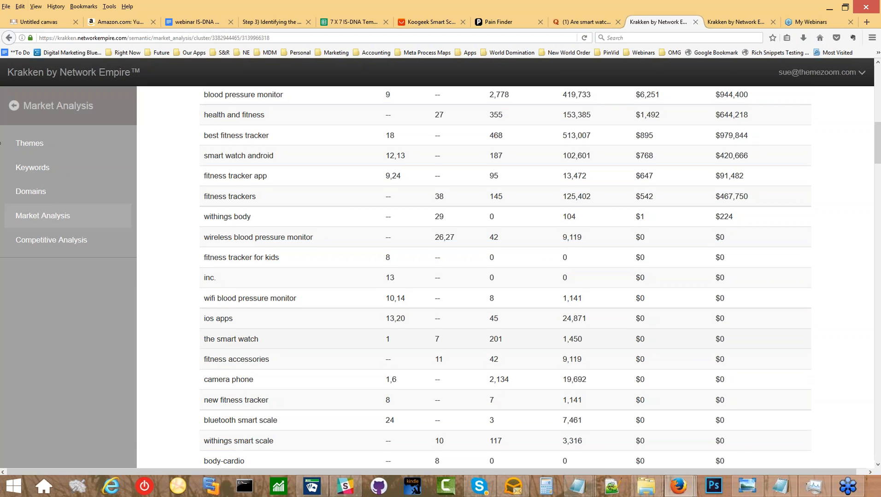
scroll(225, 338, "down", 3)
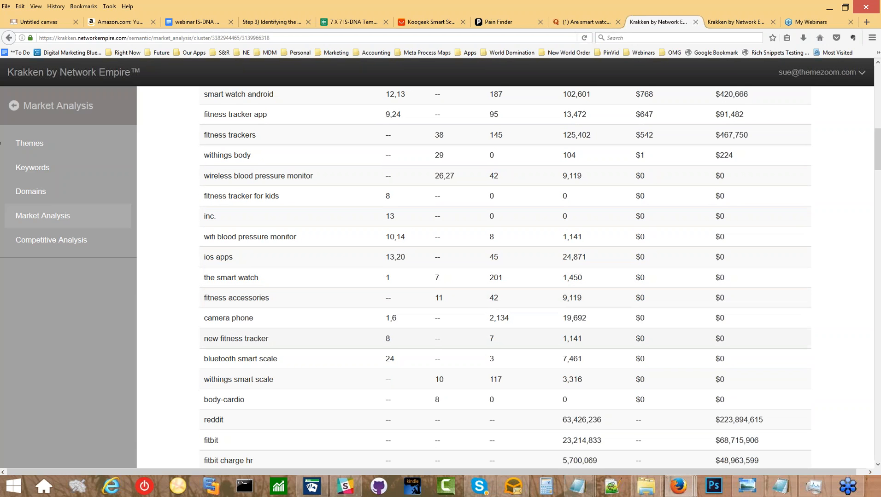
scroll(250, 295, "down", 3)
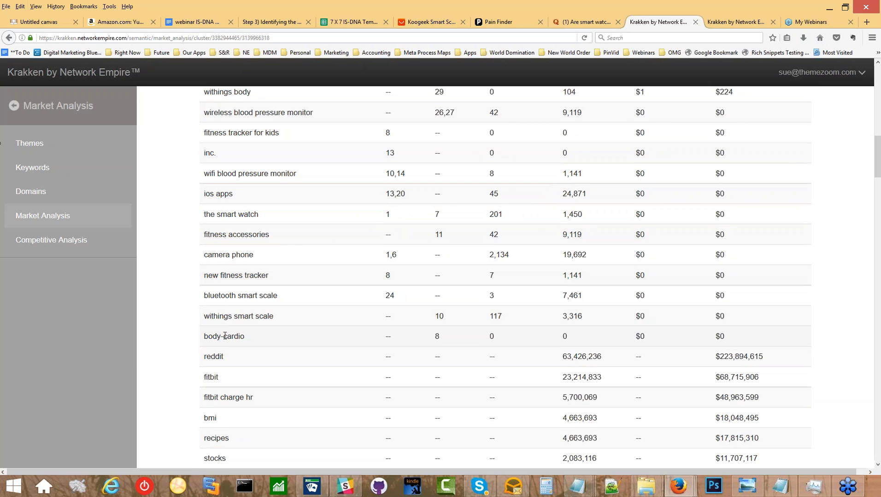
scroll(239, 338, "up", 15)
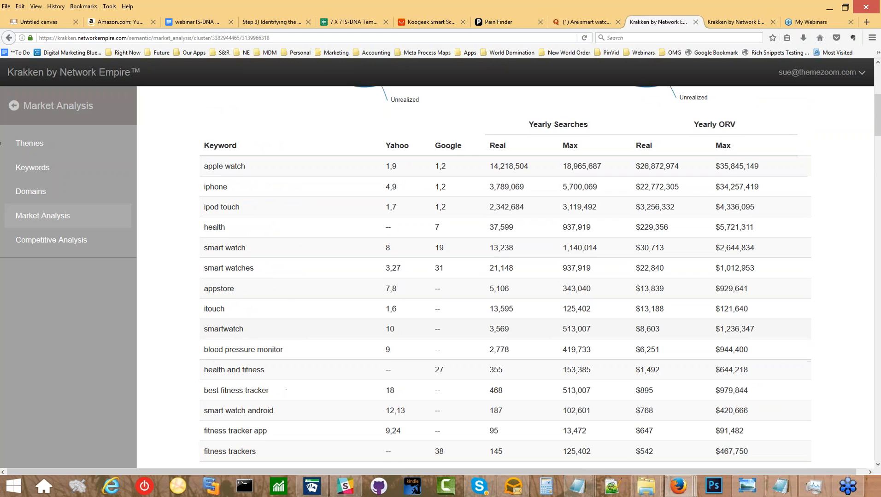
- Examine the keywords apple.com does not rank for, from reddit down to software engineers, and return to its realized-potential charts
scroll(425, 306, "down", 4)
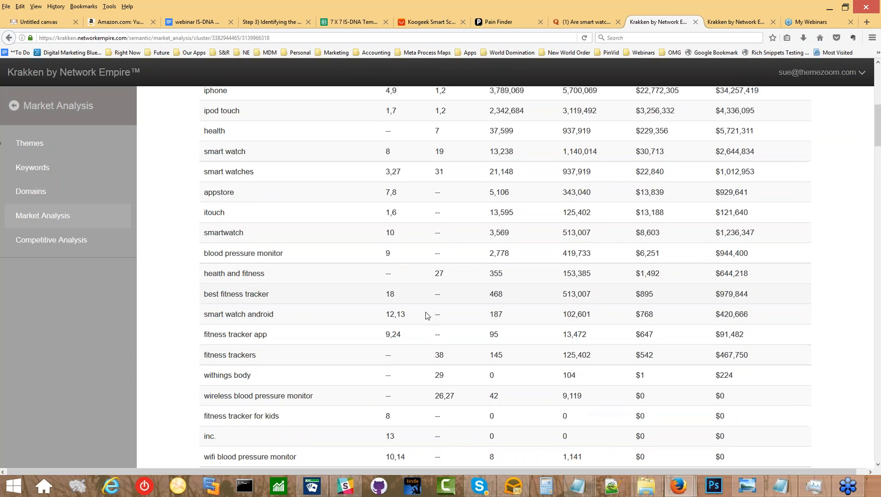
scroll(427, 316, "down", 2)
scroll(425, 321, "down", 3)
scroll(425, 322, "down", 15)
scroll(426, 324, "down", 6)
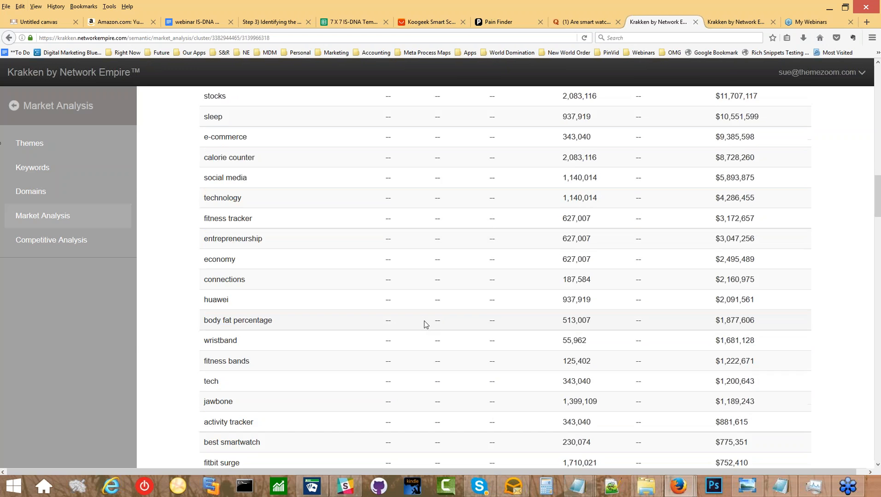
scroll(424, 325, "down", 3)
scroll(424, 325, "down", 3)
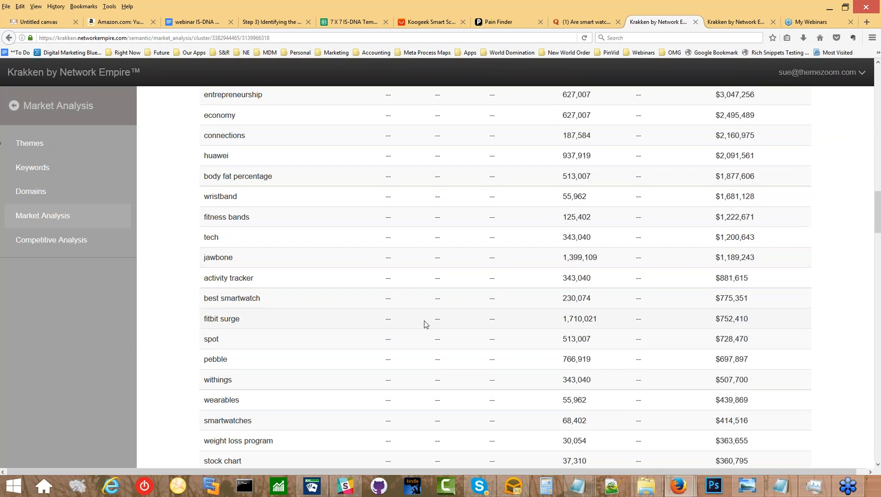
scroll(425, 324, "down", 12)
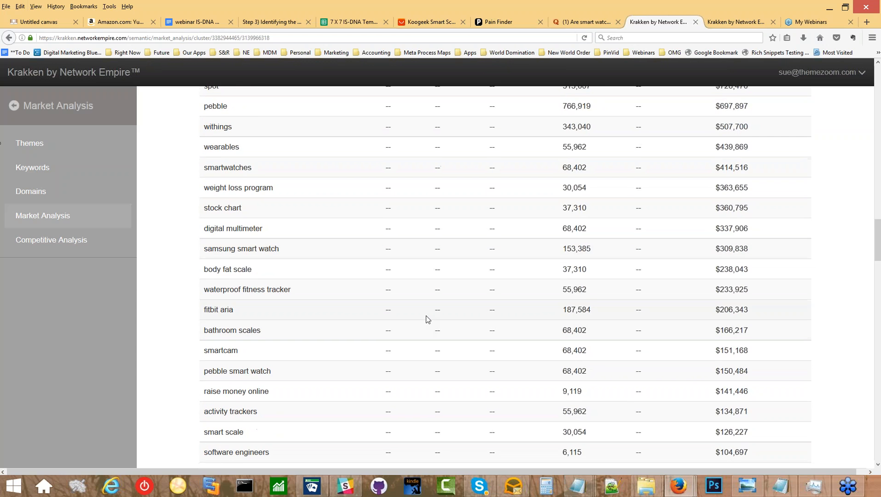
scroll(427, 319, "up", 20)
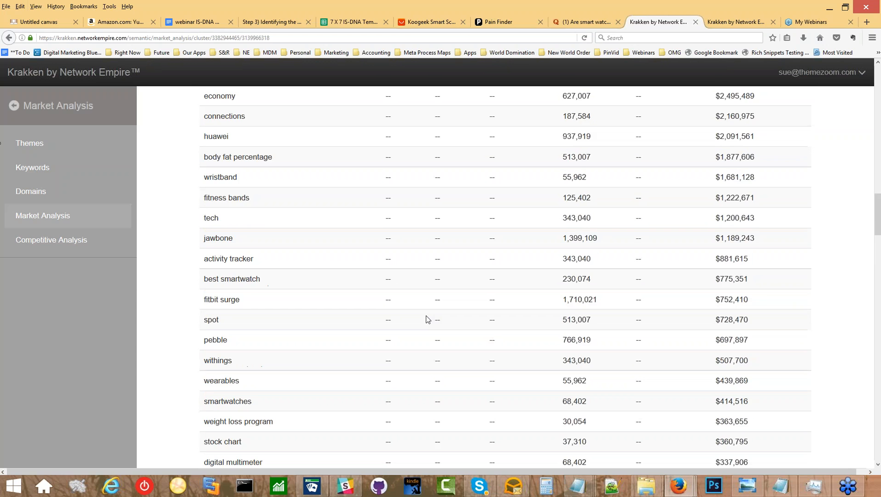
scroll(427, 319, "up", 5)
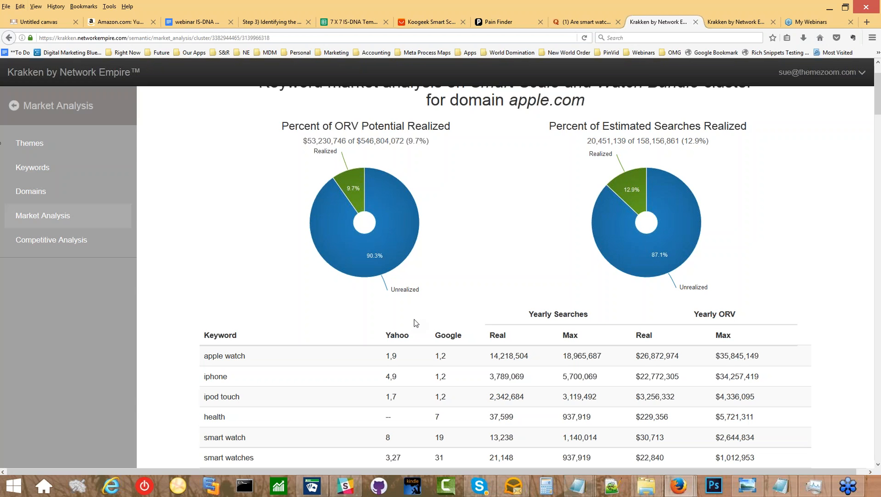
- Open facebook.com's keyword market analysis from the top domains list and examine its ranked keywords, from reddit down to withings smart scale
left_click(8, 38)
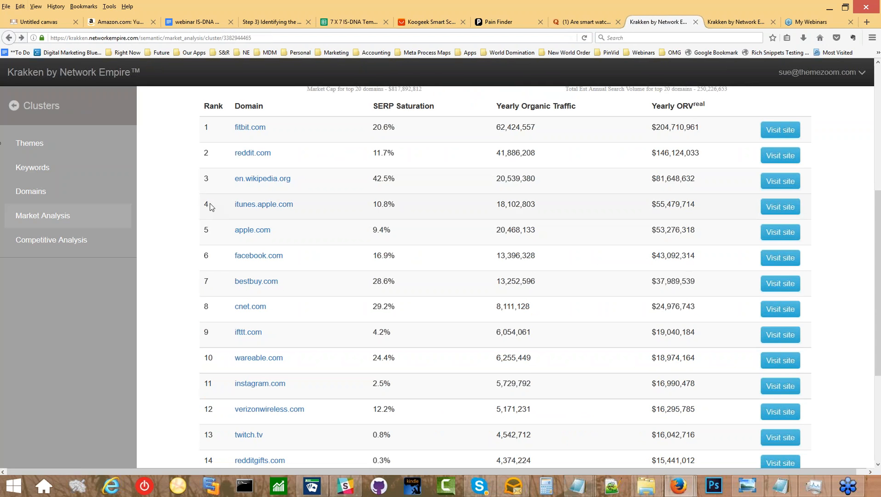
left_click(268, 261)
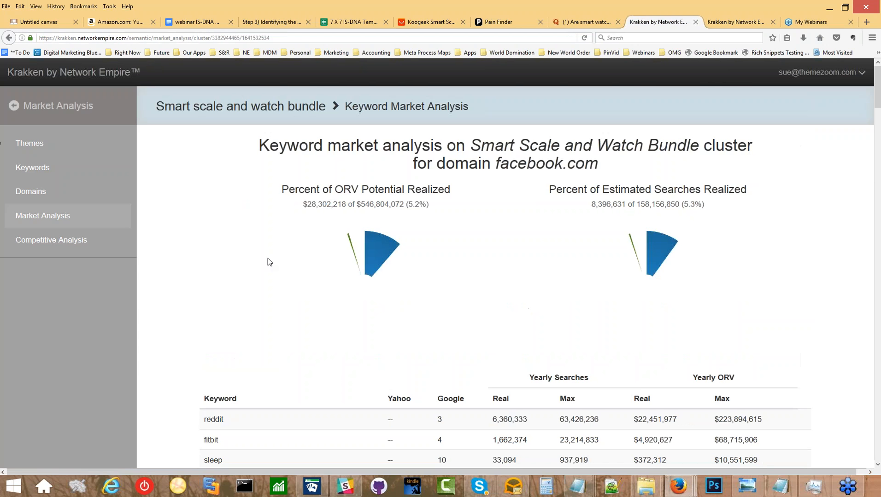
scroll(209, 310, "down", 5)
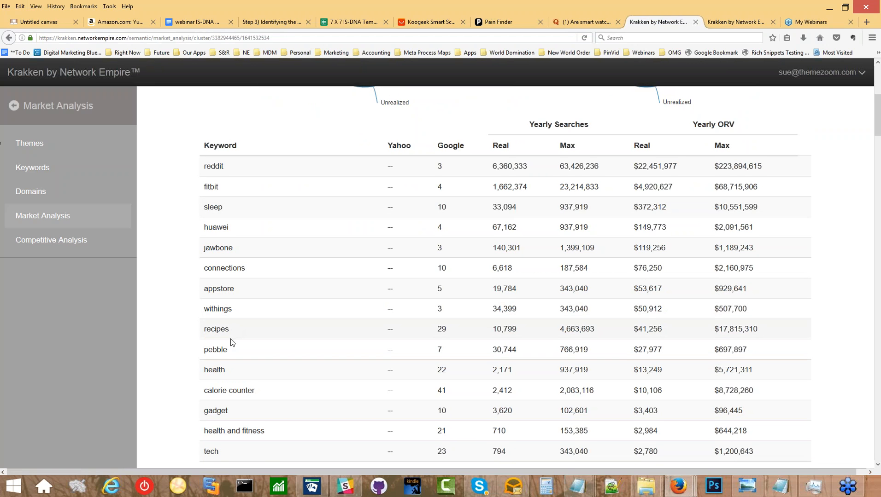
scroll(232, 343, "down", 2)
scroll(232, 343, "down", 3)
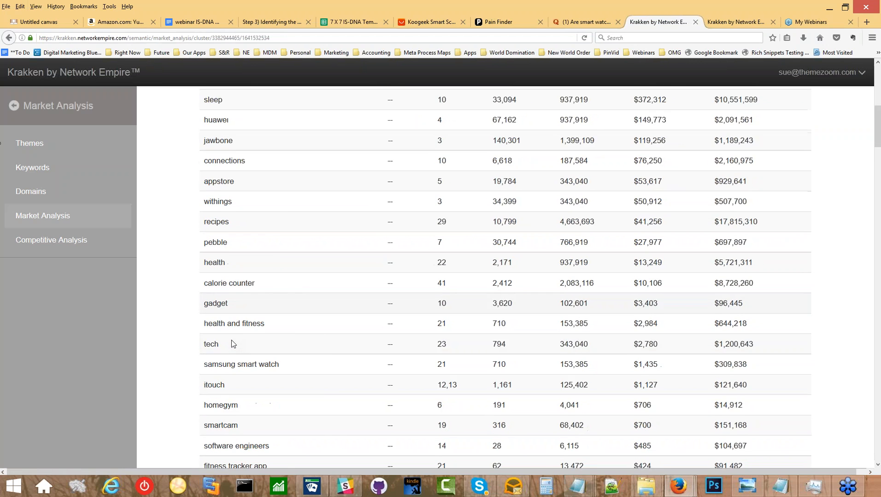
scroll(238, 340, "down", 3)
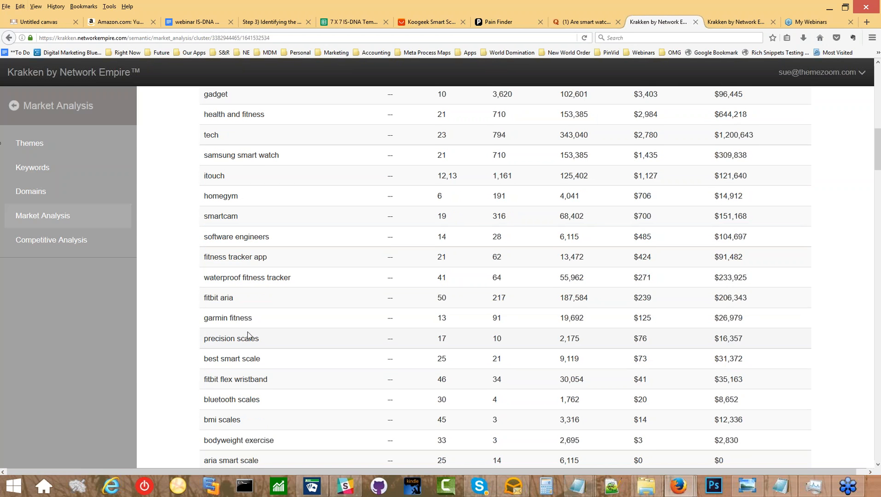
scroll(248, 333, "down", 3)
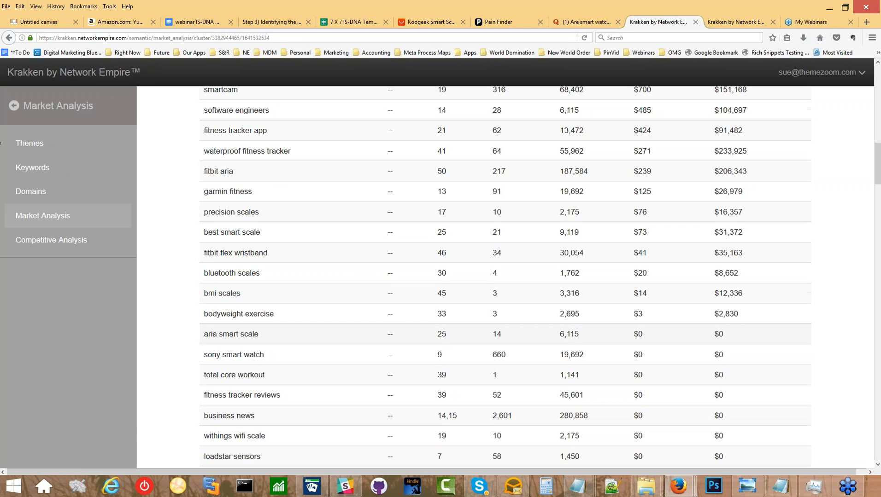
scroll(505, 276, "down", 6)
scroll(505, 276, "down", 6)
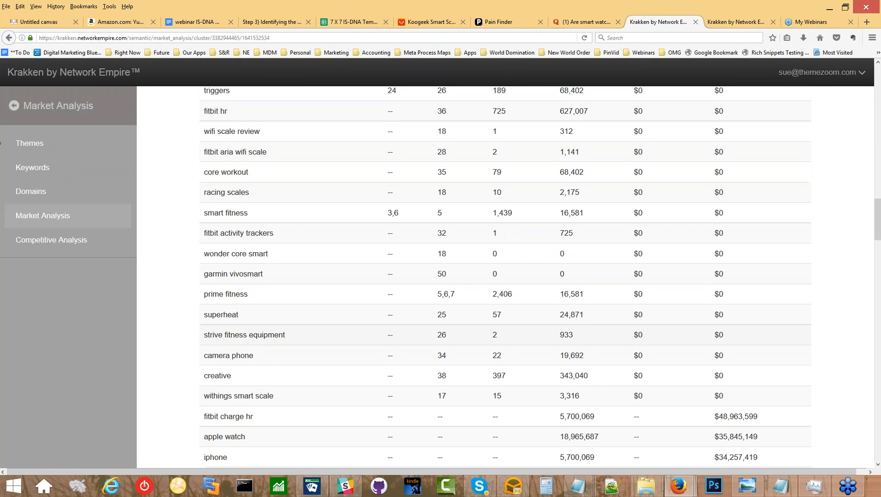
scroll(504, 276, "down", 2)
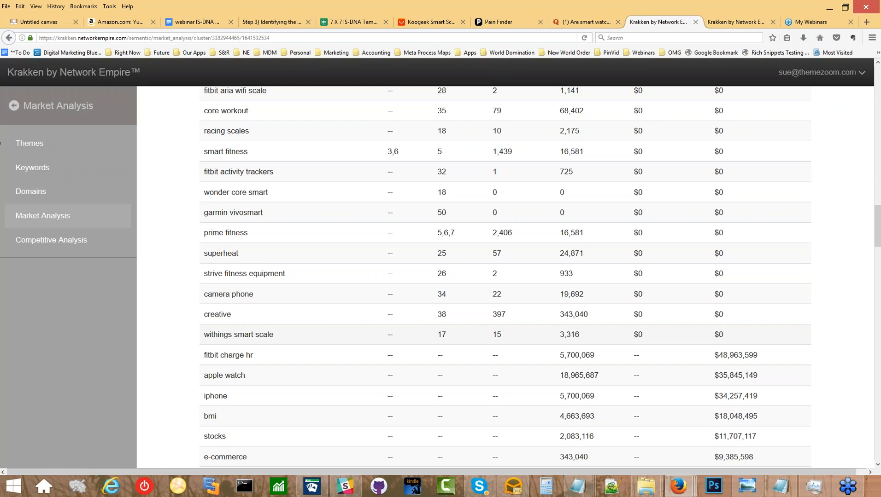
- Open bestbuy.com's keyword market analysis from the top domains list and review its leading keywords, from fitbit down to bathroom scale
left_click(9, 38)
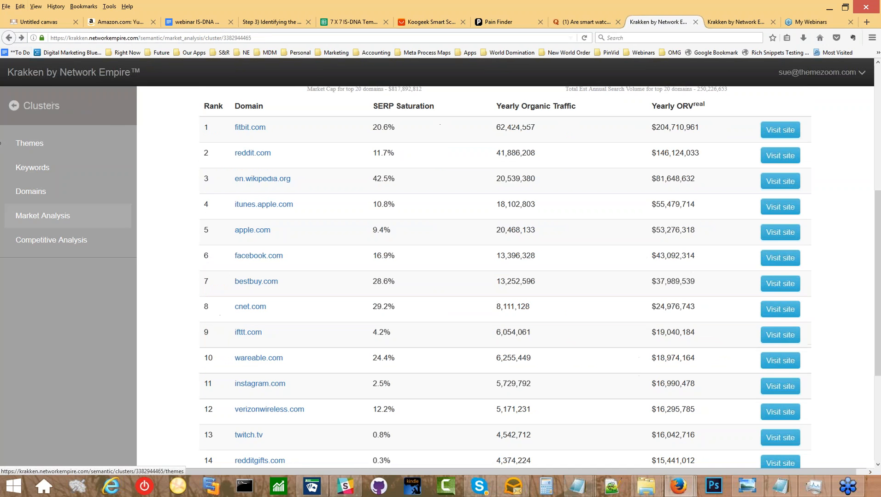
left_click(272, 288)
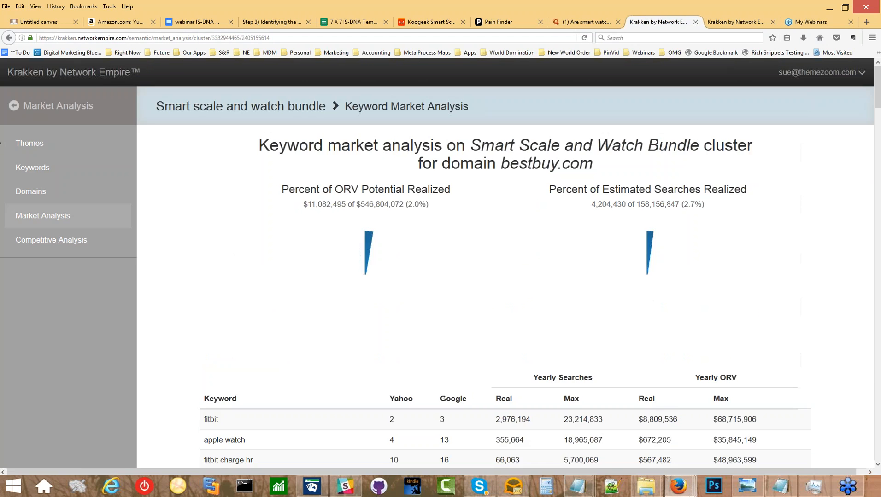
scroll(143, 293, "down", 4)
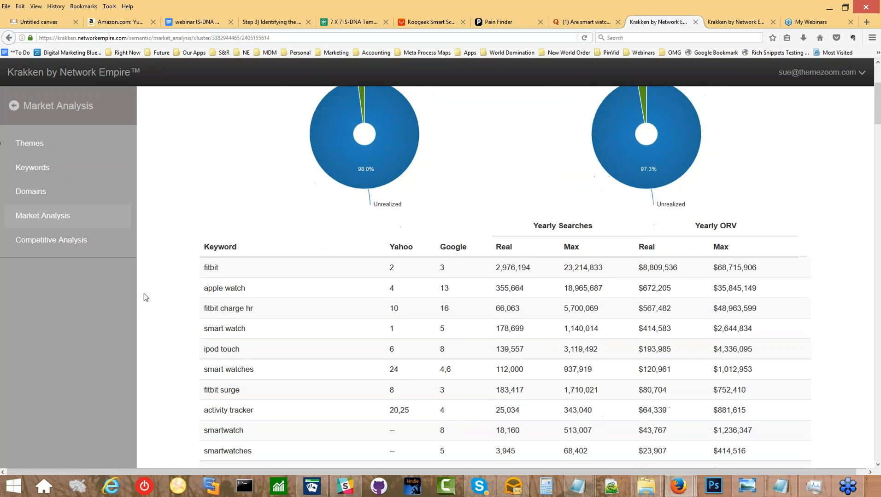
scroll(144, 293, "down", 1)
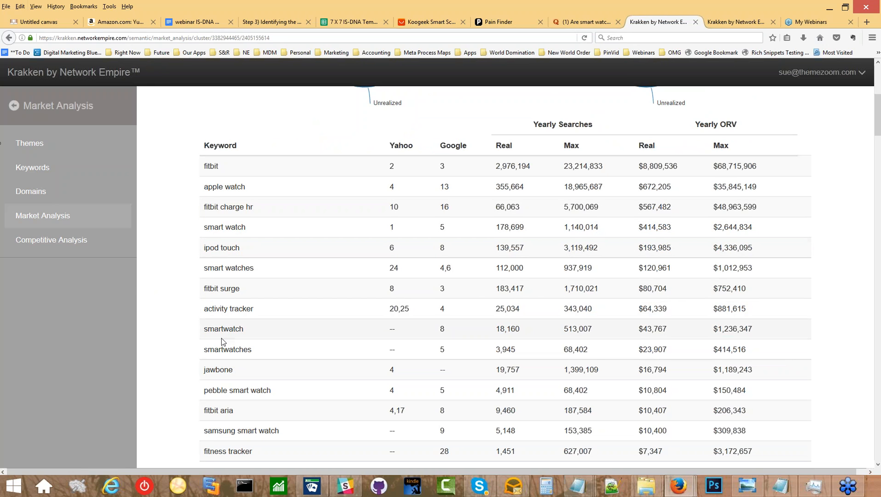
scroll(220, 300, "down", 3)
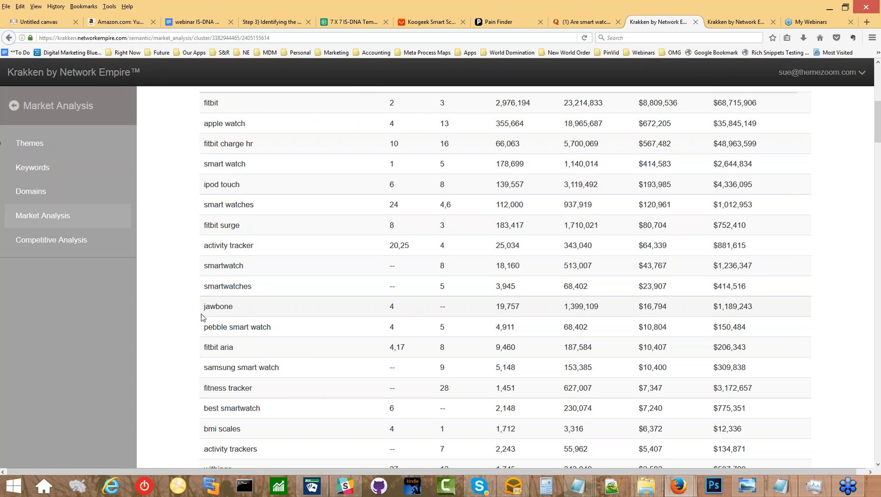
scroll(205, 322, "down", 3)
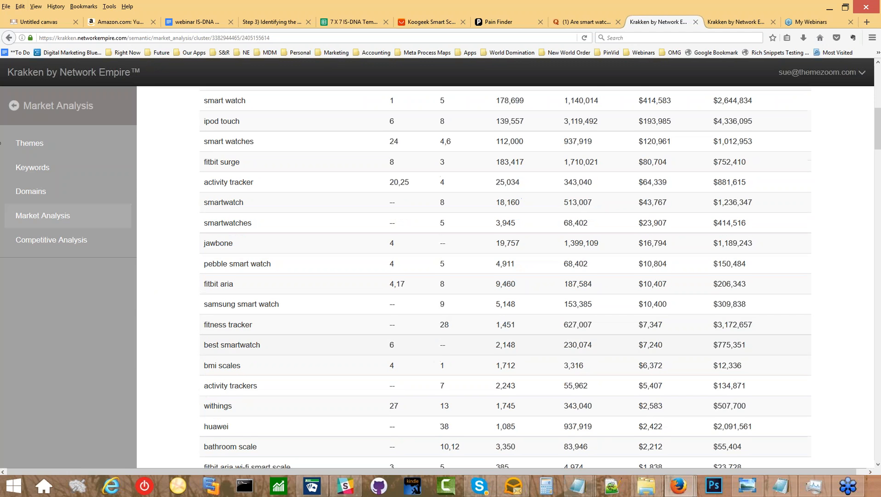
- Examine bestbuy.com's further scale and tracker keywords, from fitbit aria wi-fi smart scale down to best wireless scales
scroll(211, 343, "down", 3)
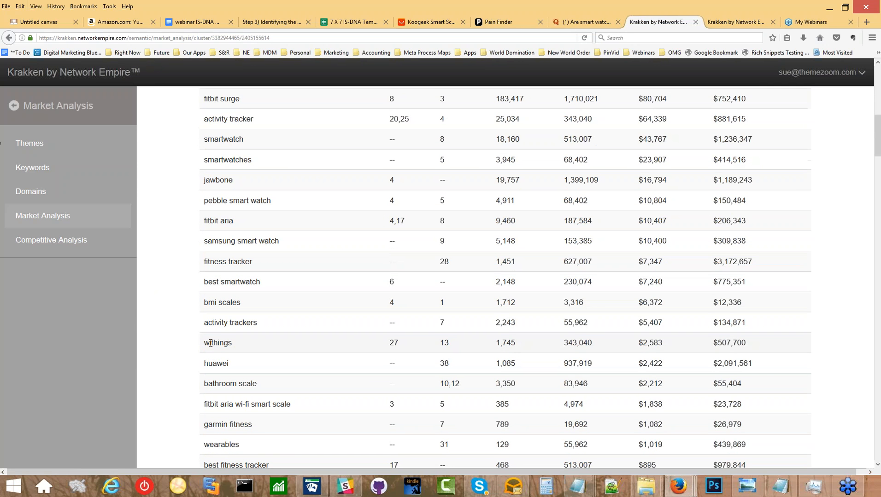
scroll(211, 343, "down", 3)
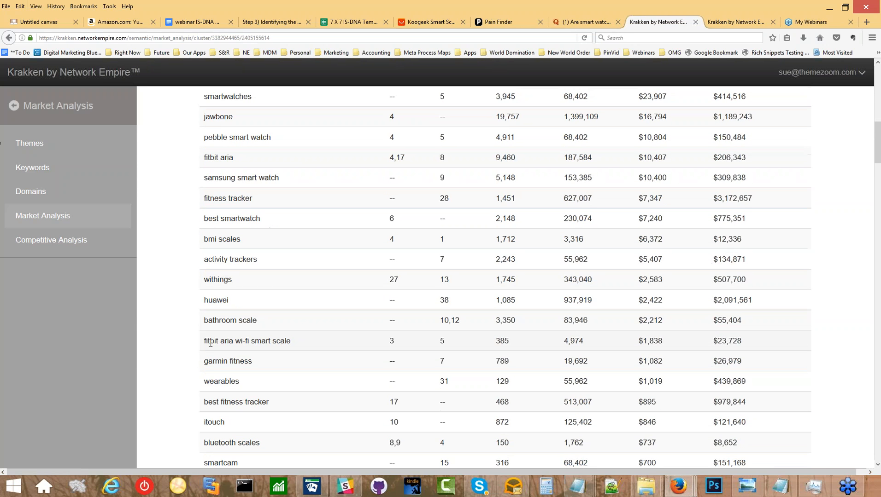
scroll(210, 343, "down", 3)
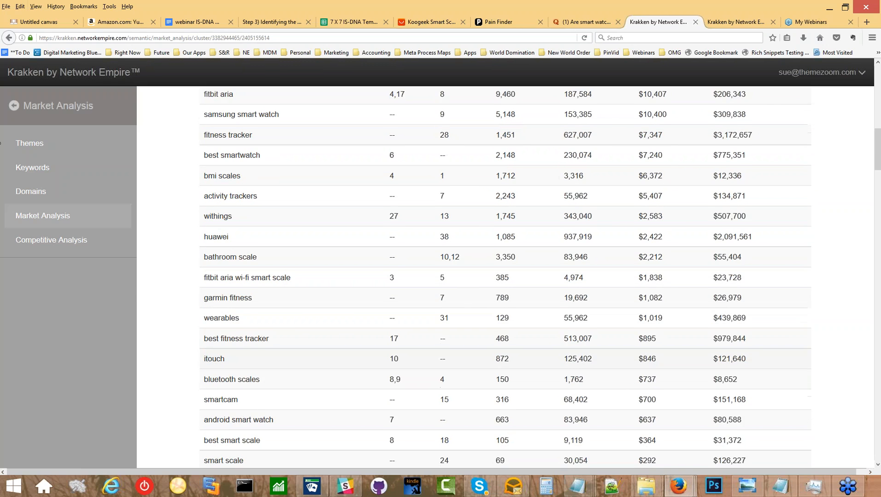
scroll(217, 359, "down", 3)
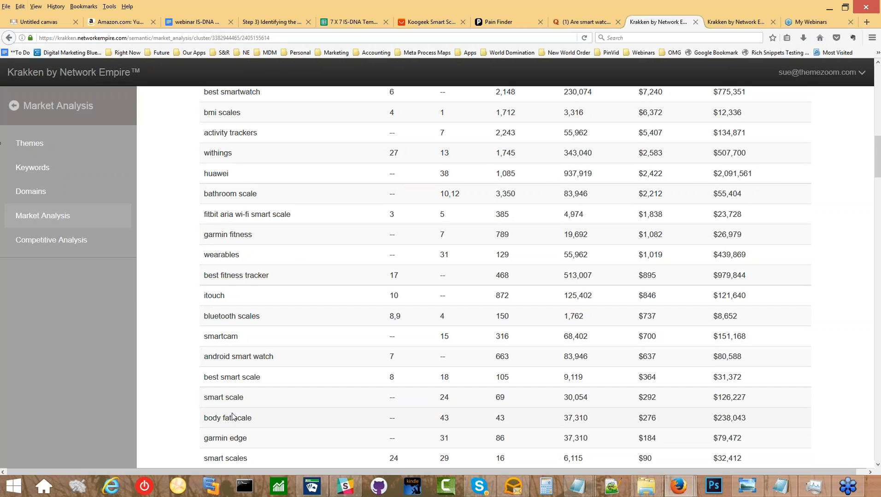
scroll(232, 423, "down", 3)
scroll(233, 421, "down", 3)
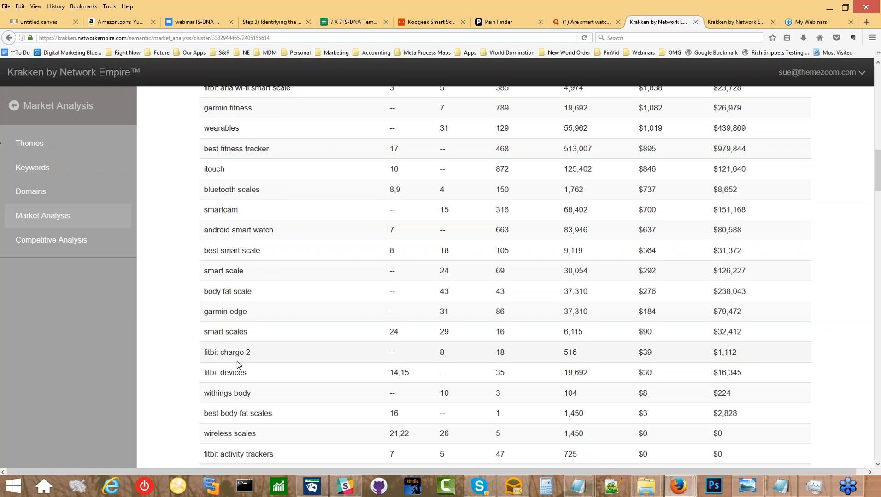
scroll(254, 403, "down", 6)
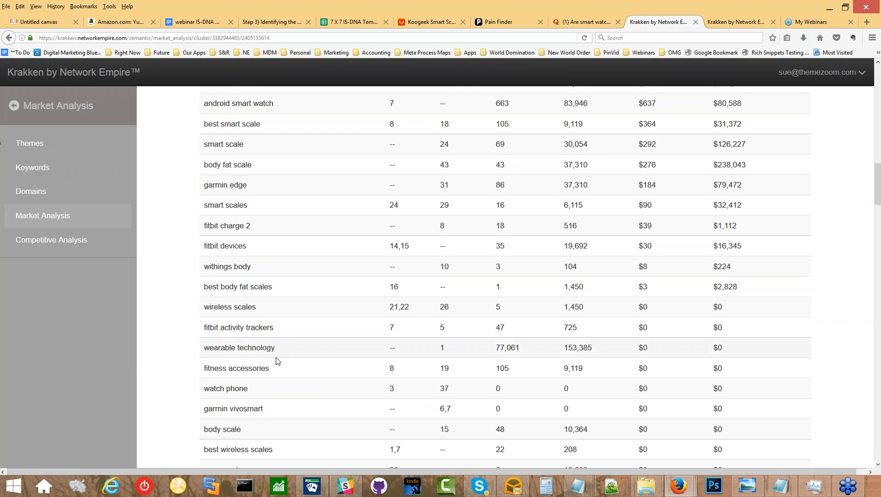
- Examine bestbuy.com's lower-value keywords, from camera phone down to garmin troubleshooting, and return to its highest-value keywords
scroll(277, 362, "down", 2)
scroll(277, 367, "down", 1)
scroll(278, 367, "down", 6)
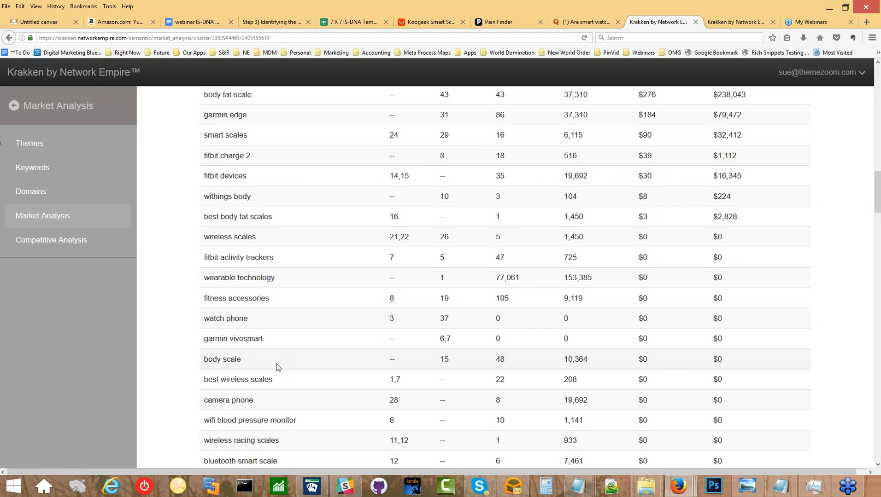
scroll(505, 279, "down", 3)
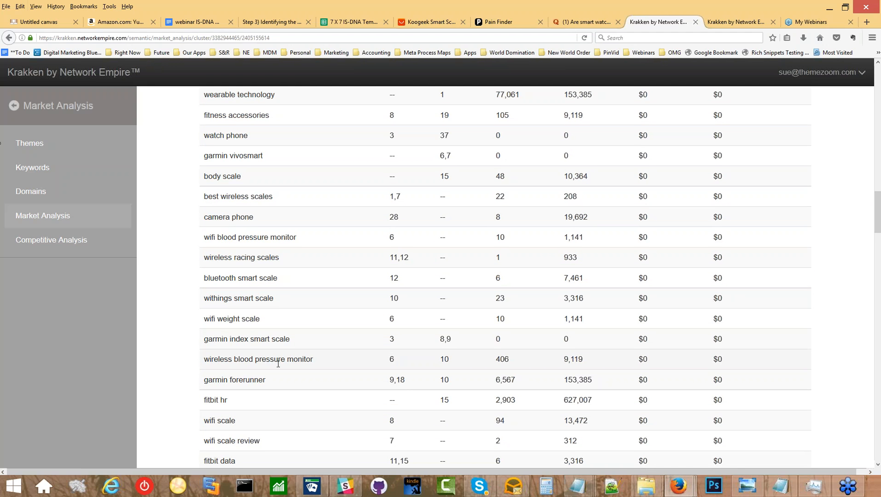
scroll(280, 364, "down", 6)
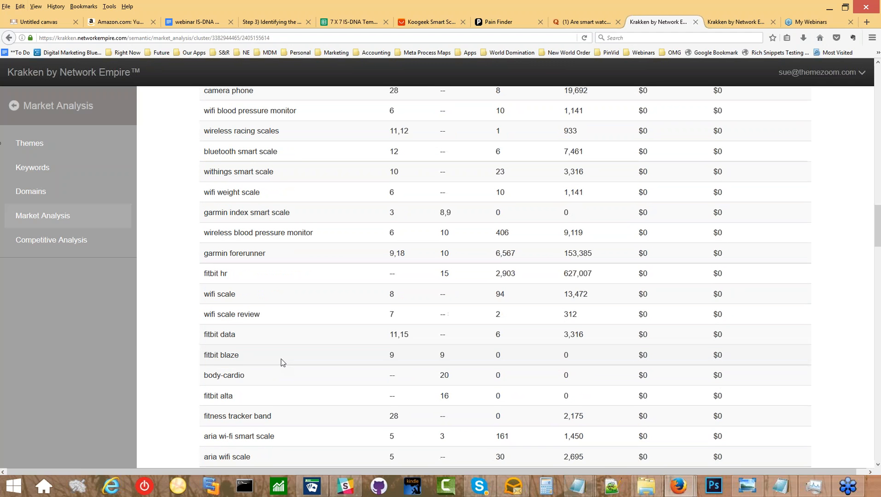
scroll(283, 363, "down", 3)
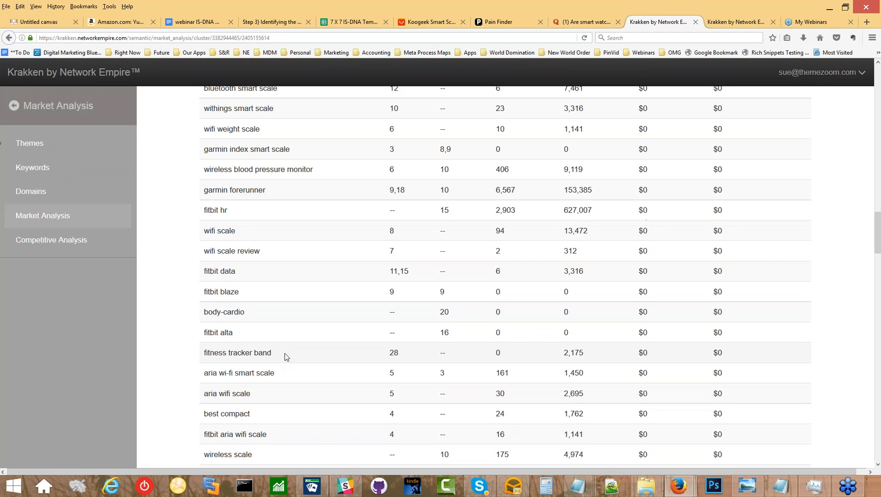
scroll(286, 355, "down", 1)
scroll(285, 356, "down", 1)
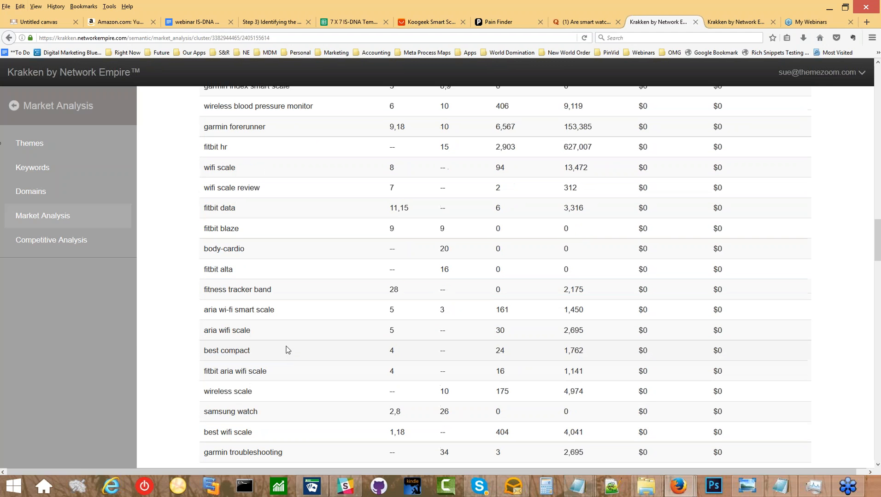
scroll(288, 350, "up", 5)
scroll(290, 345, "up", 15)
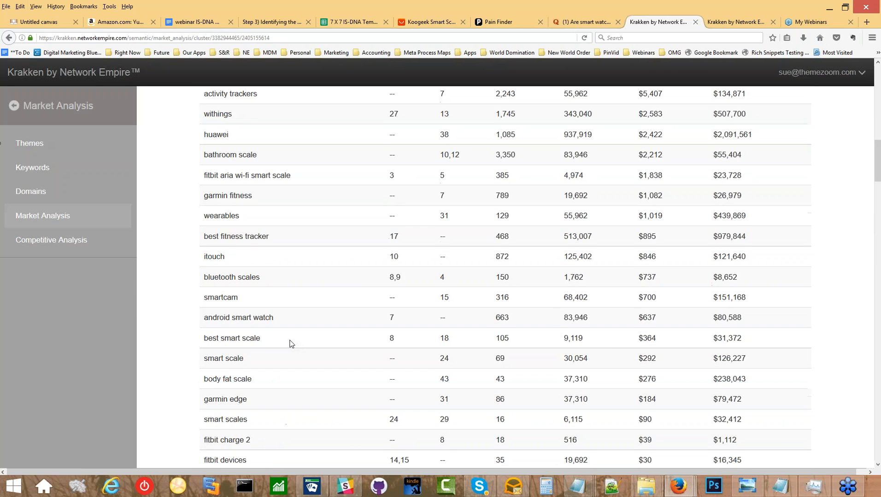
scroll(291, 341, "up", 4)
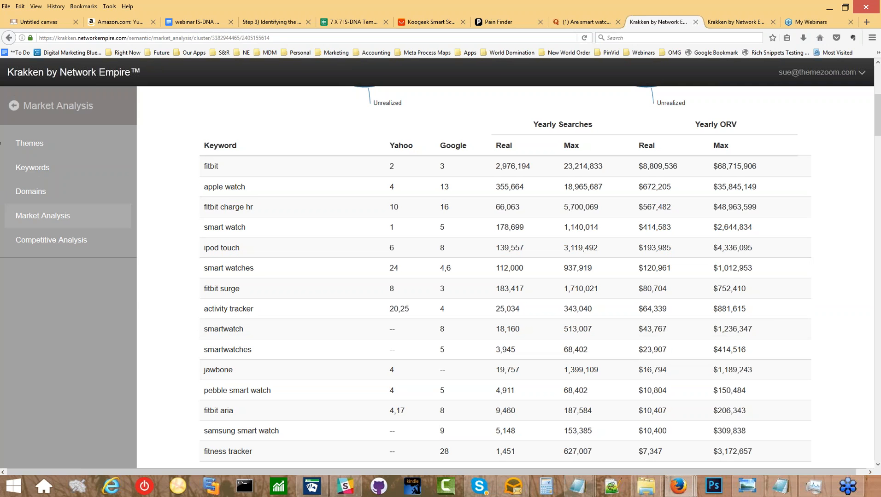
- Open cnet.com's keyword market analysis from the top domains list and review its leading keywords, from apple watch down to smartwatch
left_click(9, 38)
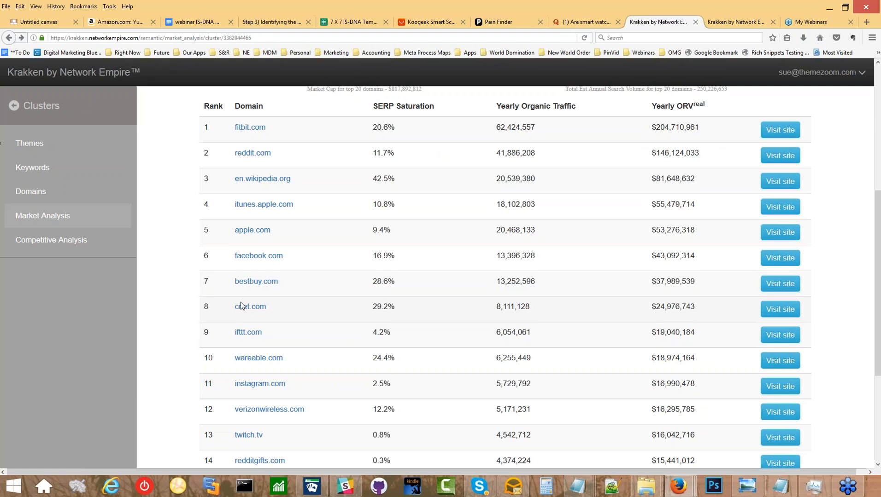
left_click(243, 311)
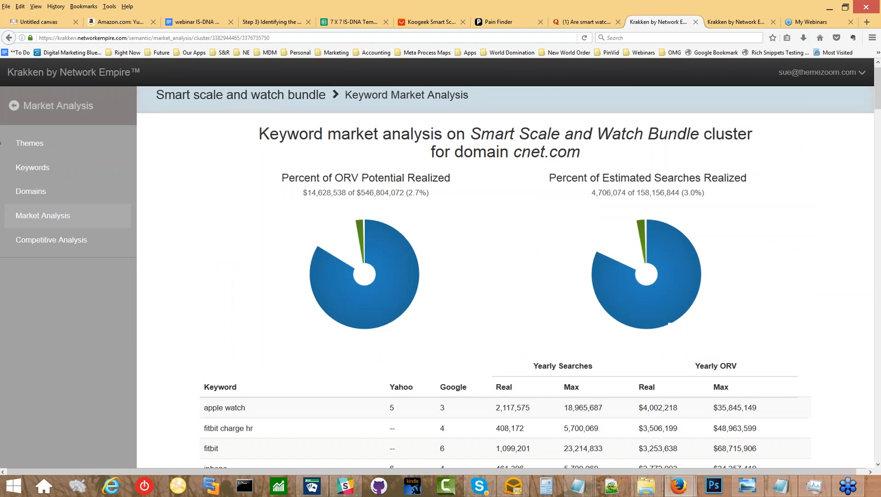
scroll(244, 308, "down", 5)
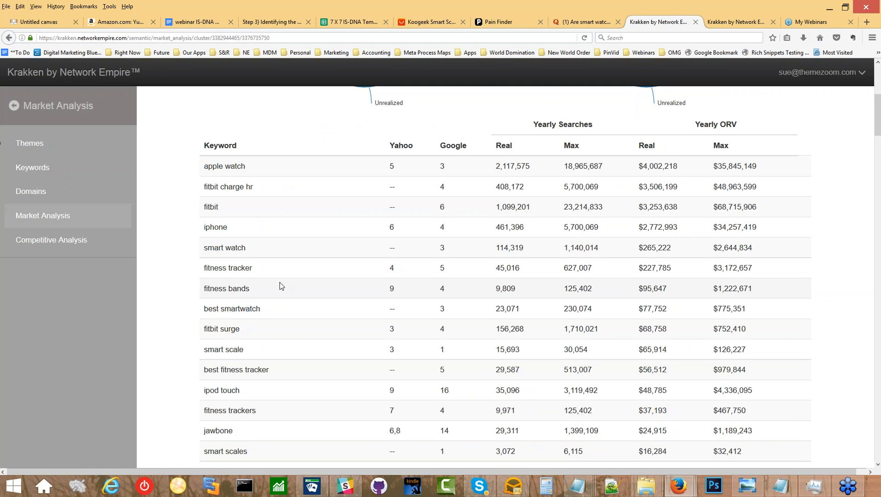
scroll(276, 286, "down", 2)
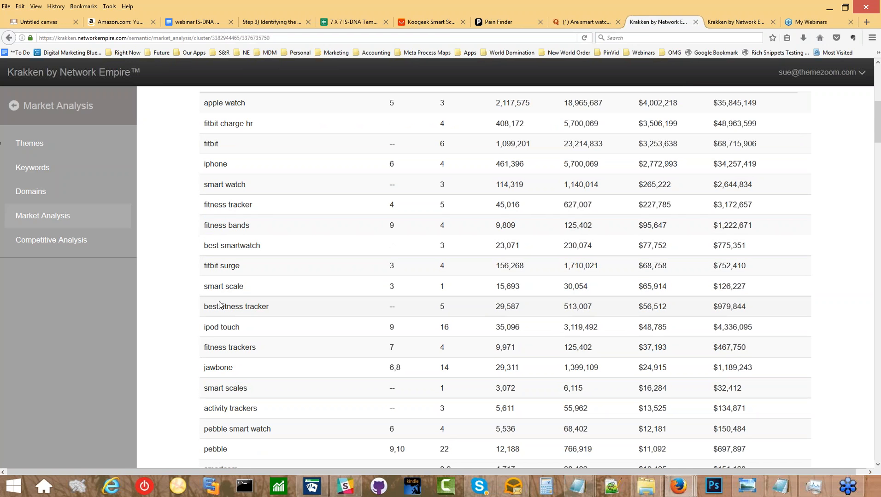
scroll(504, 281, "down", 2)
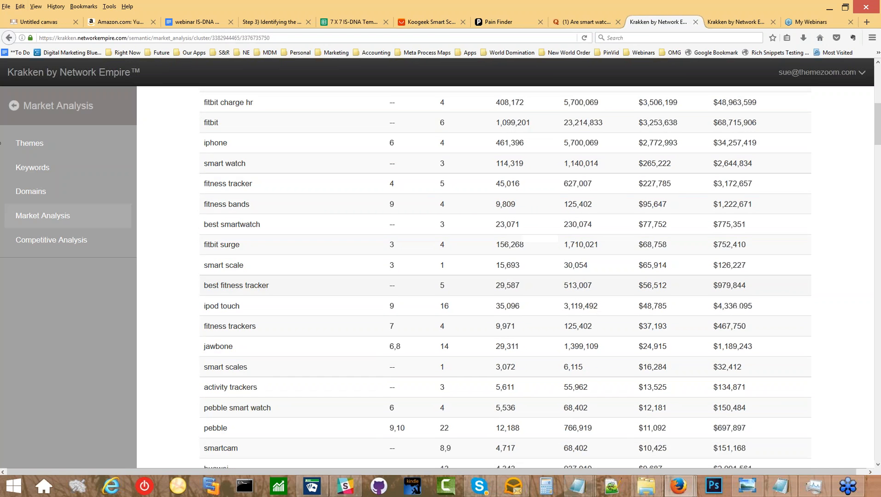
scroll(222, 318, "down", 2)
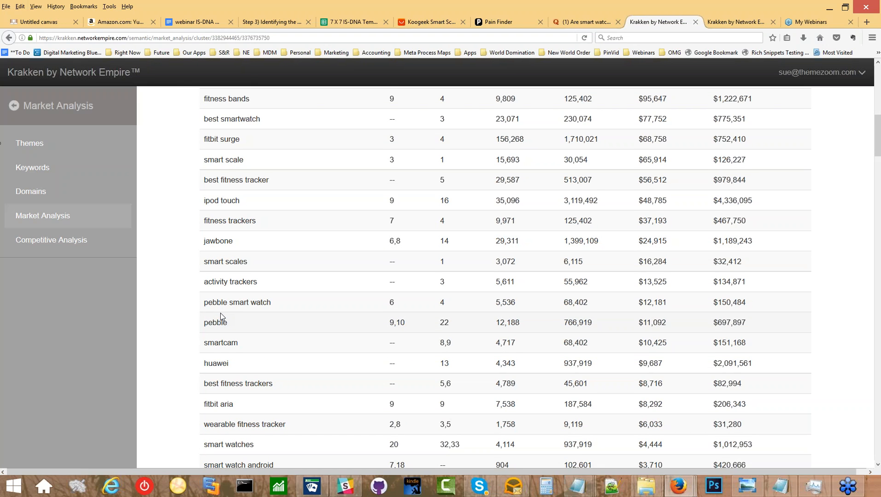
scroll(222, 318, "down", 2)
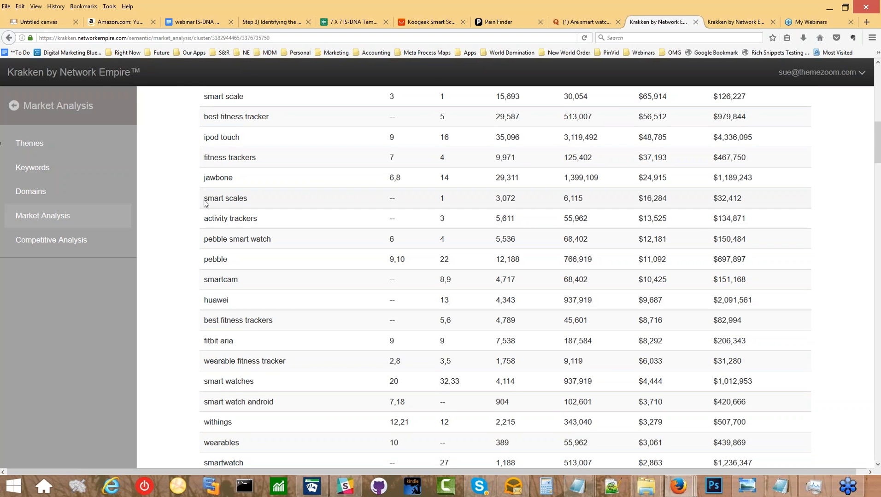
- Highlight the smart scales and smart scale keywords in cnet.com's list to compare their rankings, and clear the highlight
left_click_drag(204, 199, 248, 199)
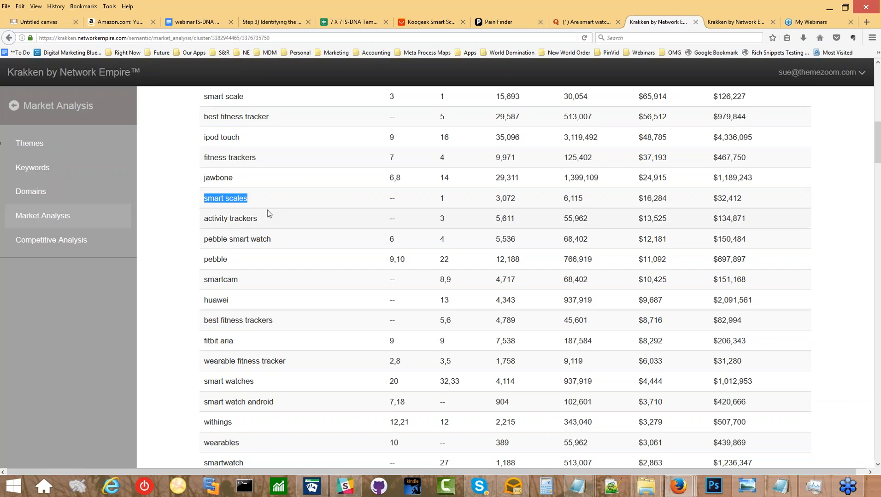
left_click_drag(245, 97, 203, 97)
left_click(194, 115)
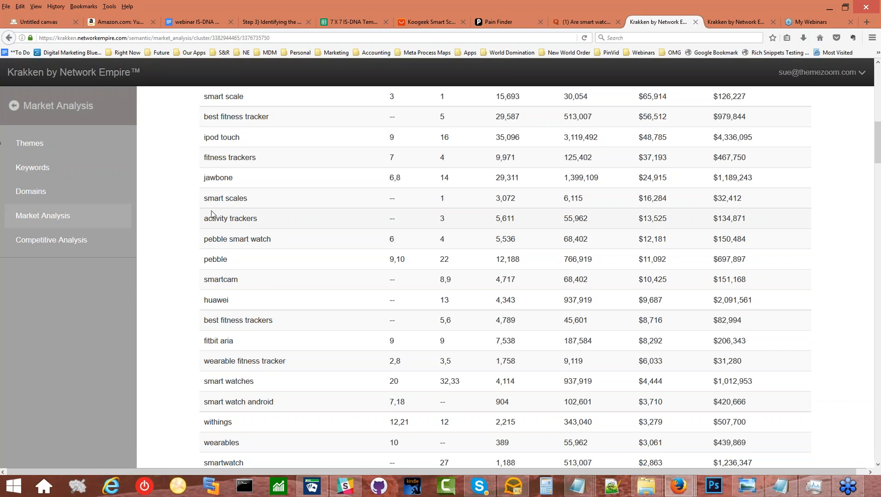
- Examine cnet.com's further keywords, from fitbit aria wi-fi smart scale down to best compact
scroll(211, 214, "down", 5)
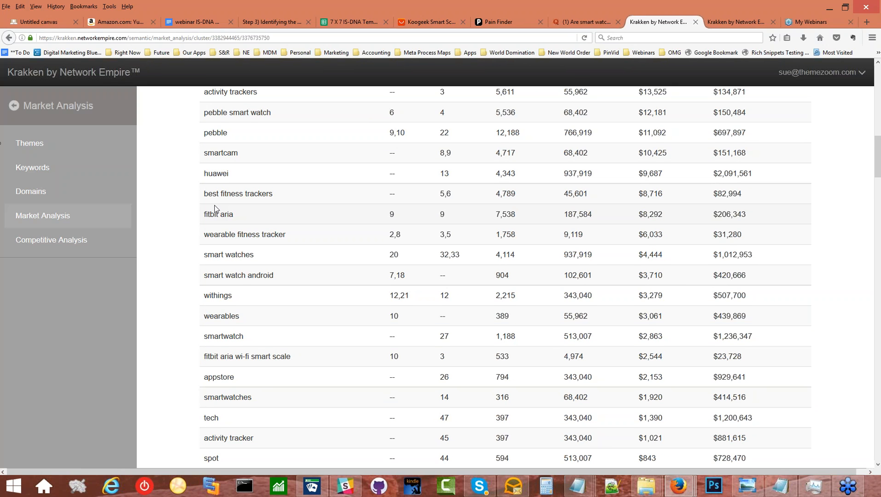
scroll(214, 209, "down", 5)
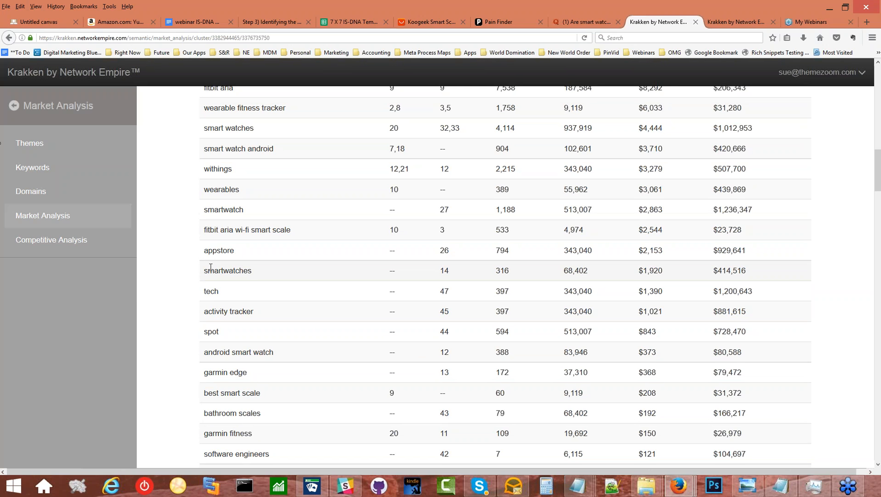
scroll(211, 267, "down", 10)
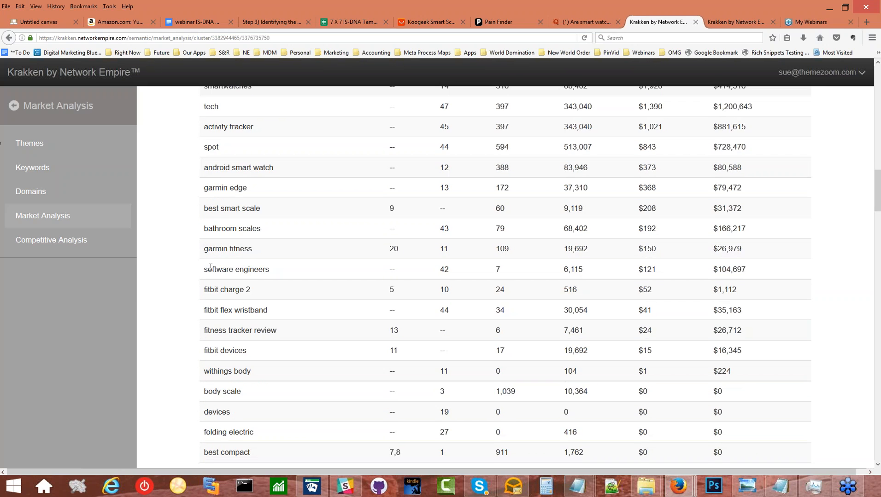
- Review the whole keyword table of the market analysis for cnet.com, from the highest-value keywords down to the unranked ones
scroll(211, 267, "down", 12)
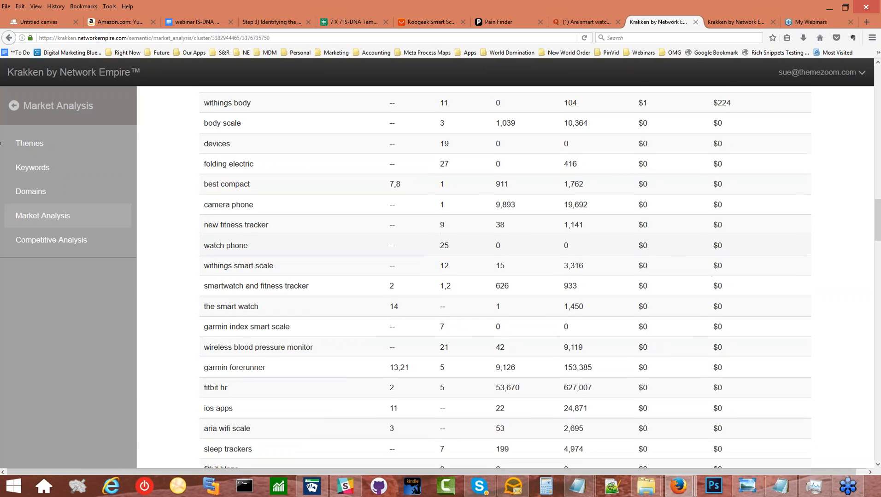
scroll(211, 265, "down", 10)
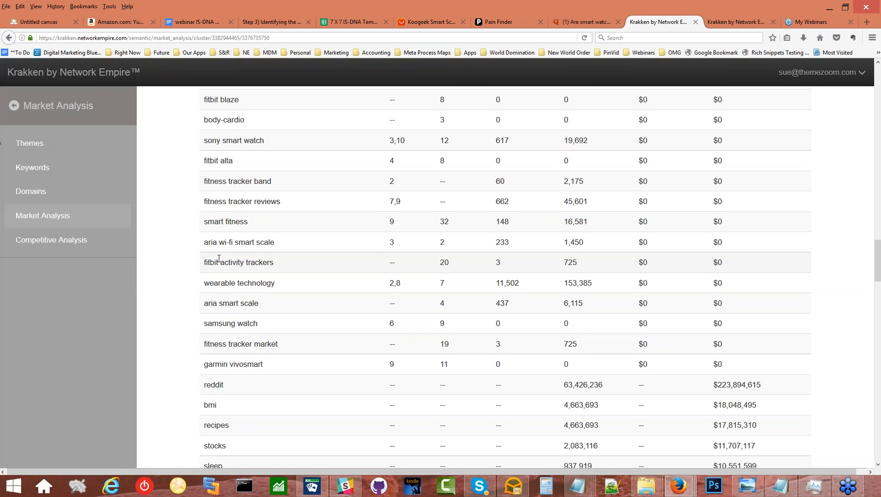
scroll(219, 259, "up", 17)
scroll(217, 274, "up", 7)
scroll(217, 274, "down", 20)
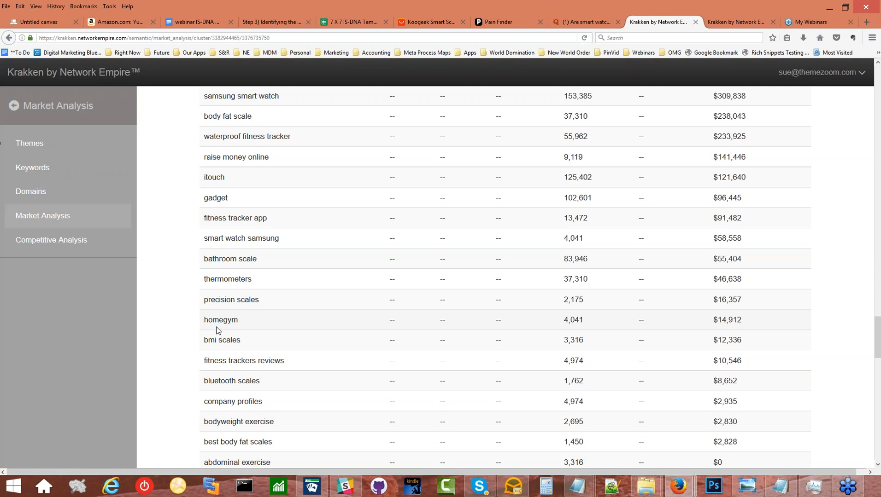
scroll(218, 395, "down", 4)
scroll(220, 391, "down", 1)
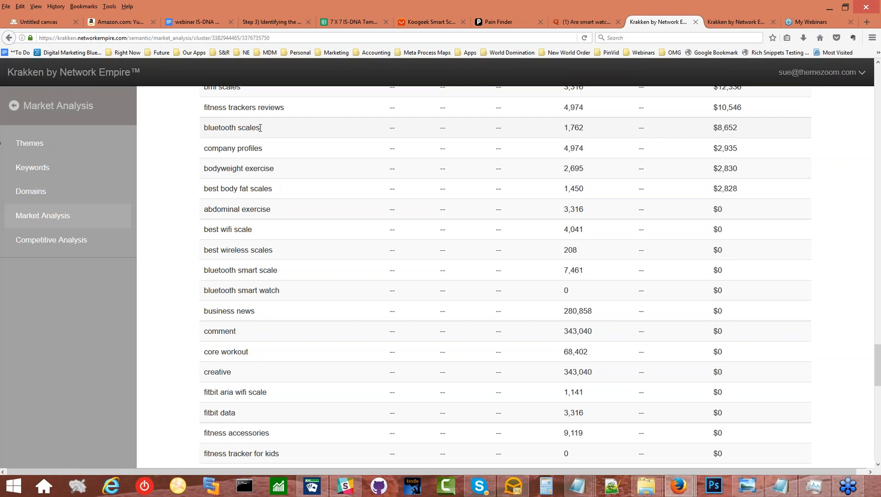
scroll(198, 349, "down", 5)
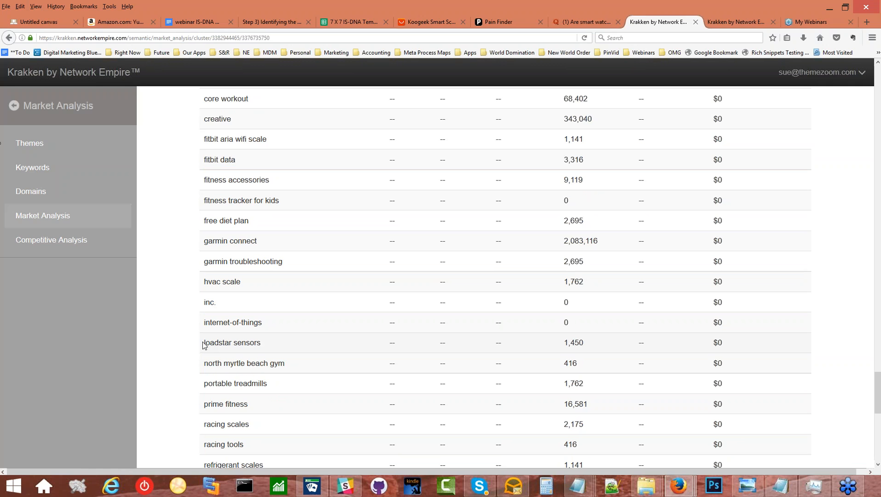
scroll(205, 346, "down", 4)
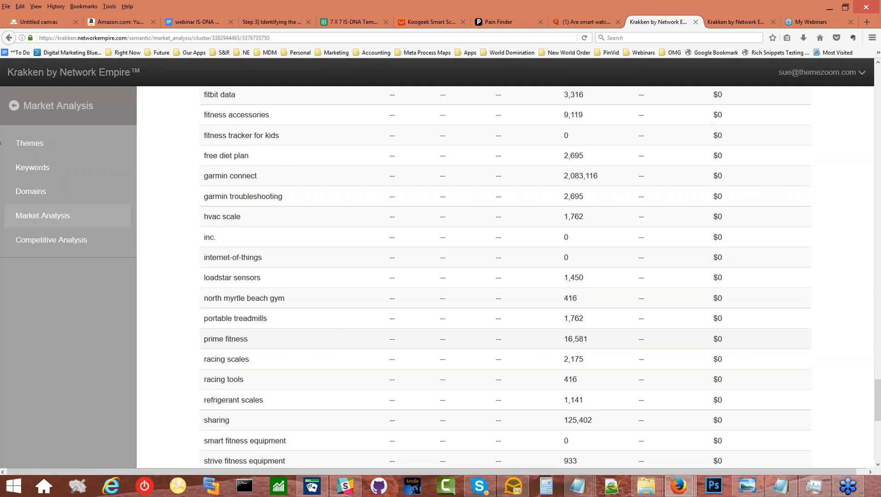
scroll(206, 350, "down", 5)
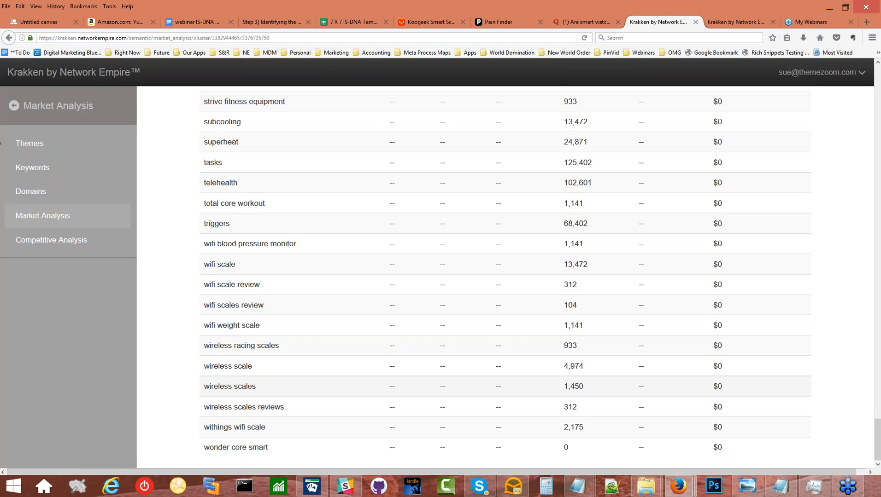
scroll(230, 386, "up", 6)
scroll(230, 379, "up", 20)
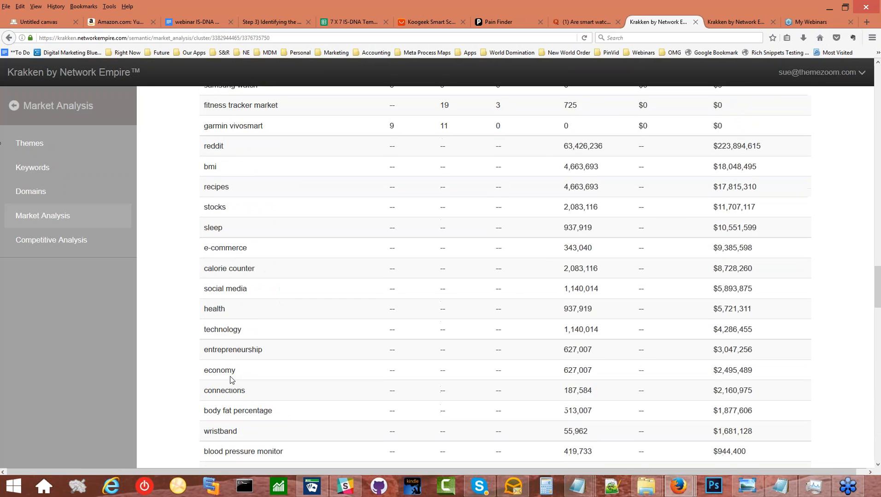
scroll(231, 380, "up", 15)
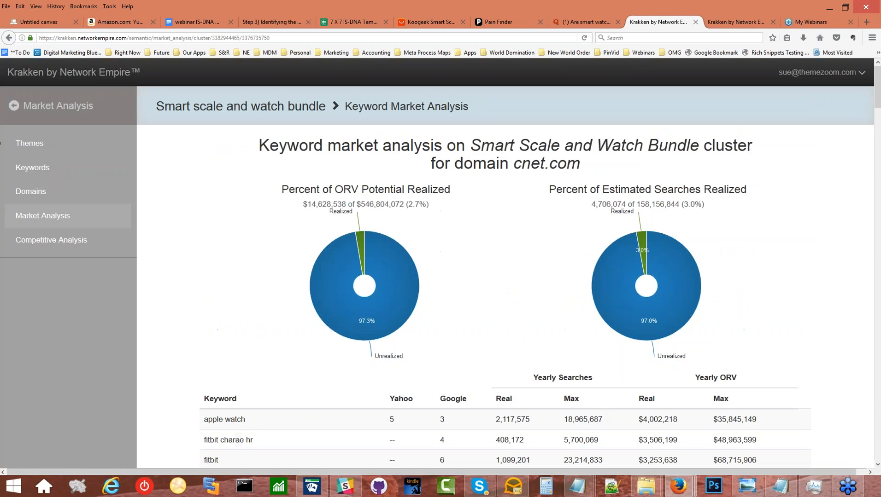
- Open the Competitive Analysis of the Smart Scale and Watch Bundle cluster and look over its domain chart and table
left_click(9, 38)
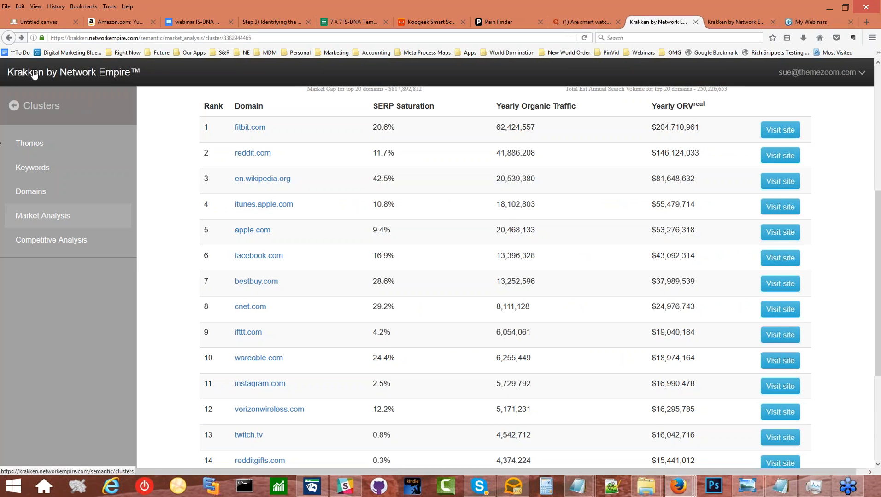
left_click(39, 240)
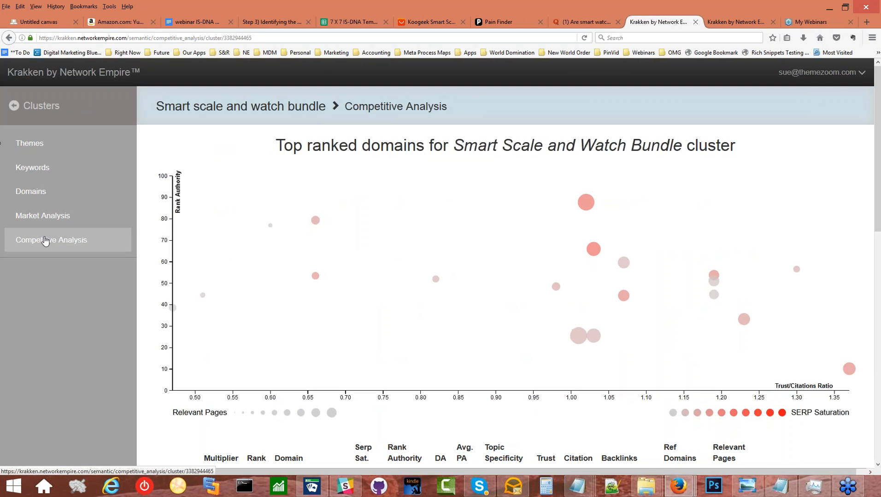
scroll(139, 247, "down", 5)
scroll(140, 248, "up", 1)
scroll(142, 251, "up", 3)
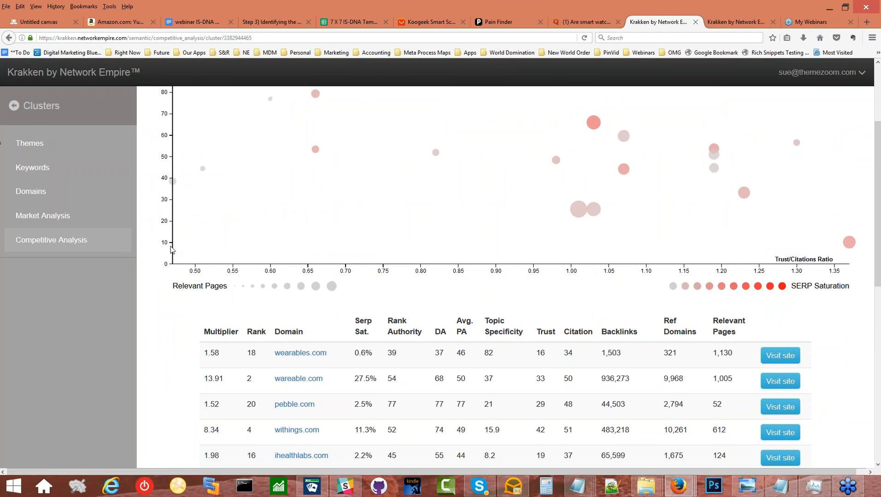
scroll(143, 250, "down", 5)
scroll(193, 278, "up", 4)
scroll(193, 278, "up", 5)
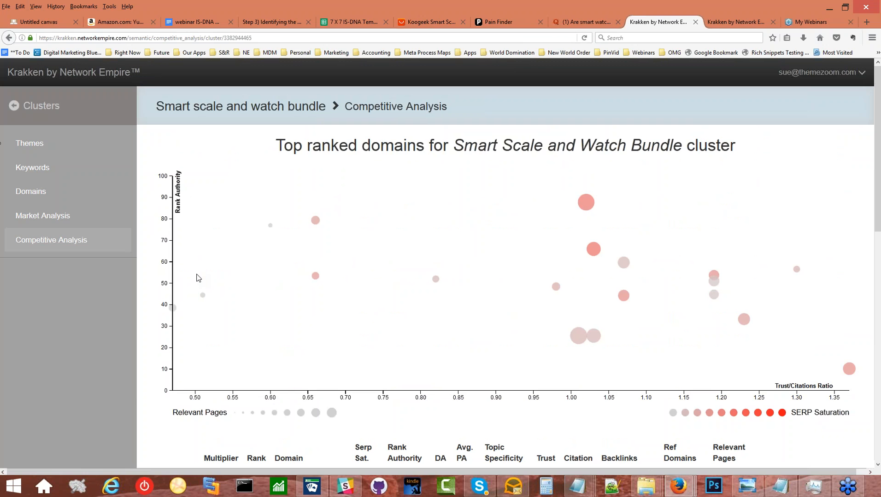
scroll(208, 288, "down", 3)
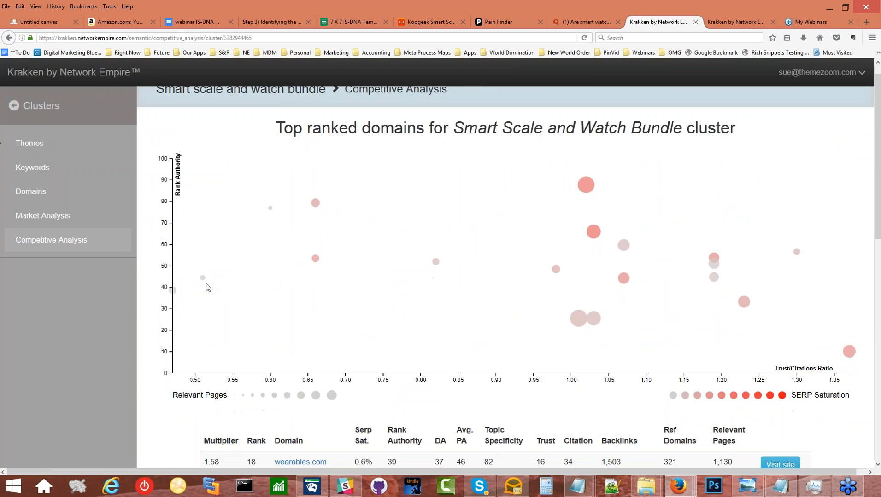
scroll(207, 288, "up", 3)
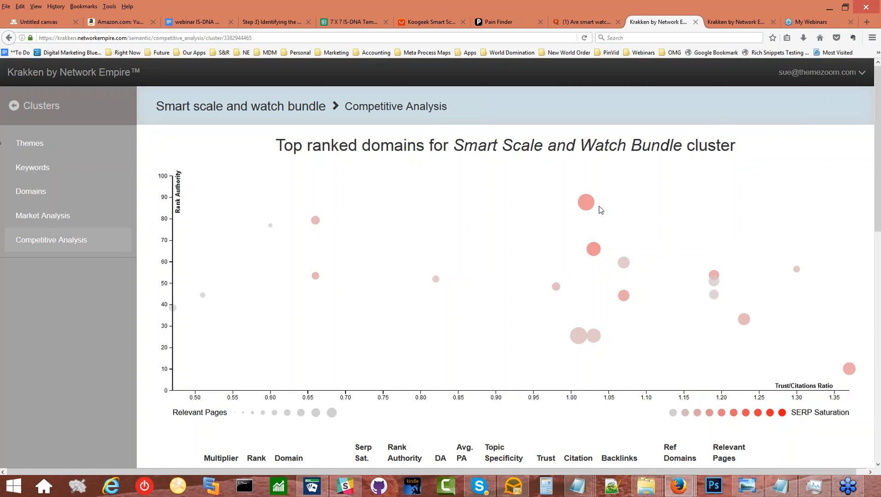
- Identify the domains behind the prominent red bubbles in the rank authority versus trust/citations chart
mouse_move(589, 202)
mouse_move(593, 253)
mouse_move(717, 275)
mouse_move(623, 300)
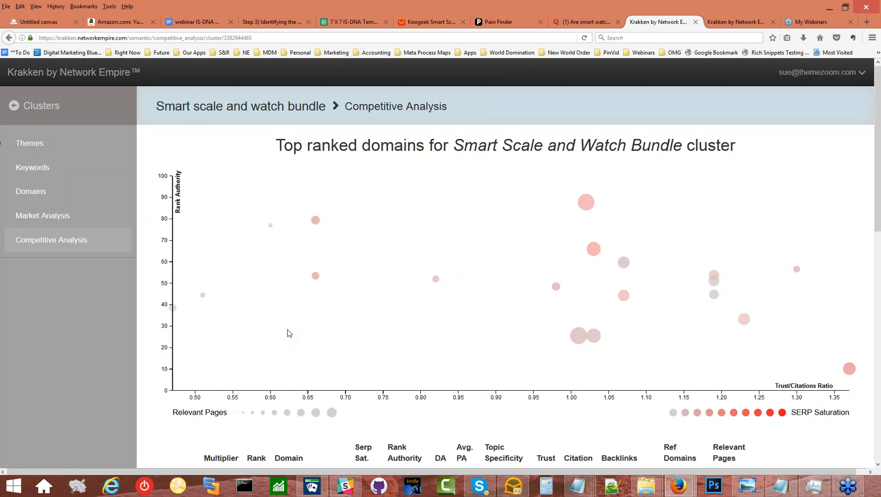
mouse_move(315, 276)
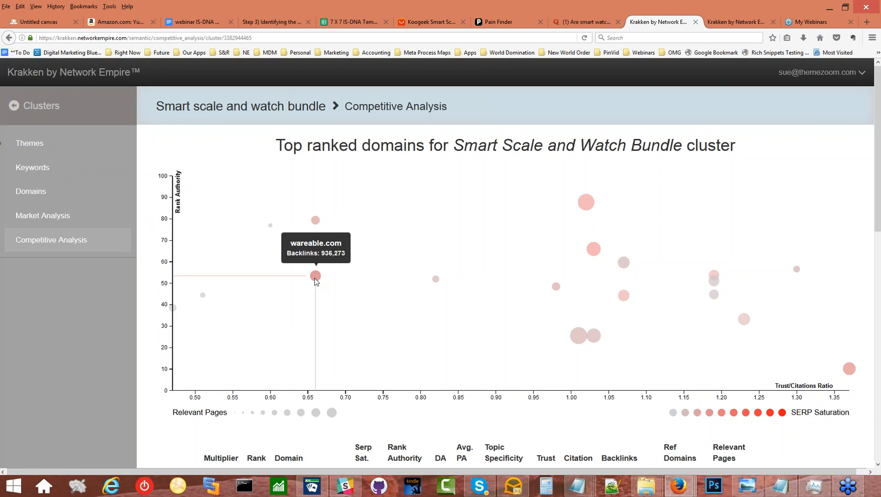
mouse_move(316, 228)
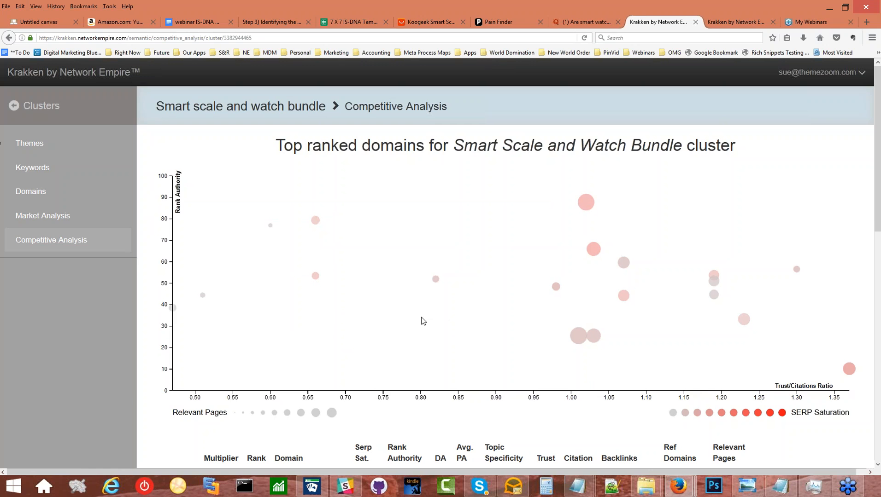
- Examine the multiplier and rank of wearables.com in the top ranked domains table
scroll(415, 330, "down", 2)
scroll(415, 331, "down", 3)
scroll(416, 331, "down", 3)
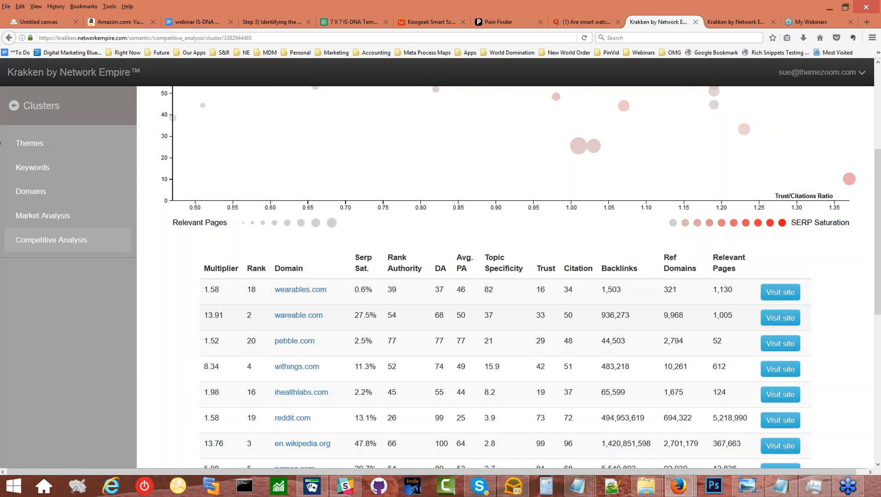
scroll(416, 328, "down", 2)
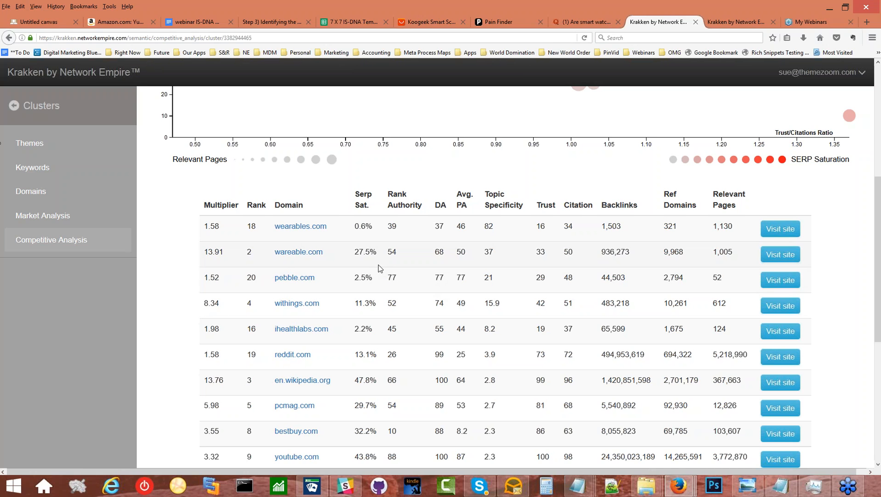
double_click(214, 228)
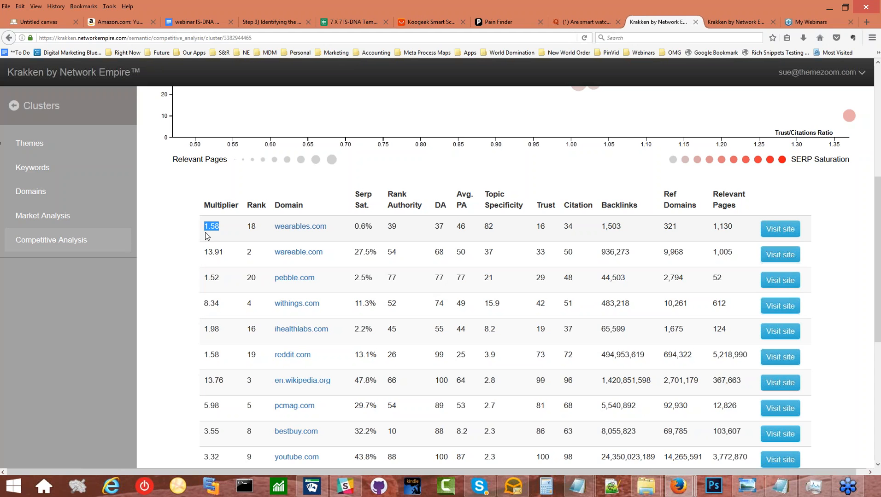
left_click(248, 233)
double_click(213, 226)
double_click(250, 226)
left_click(259, 243)
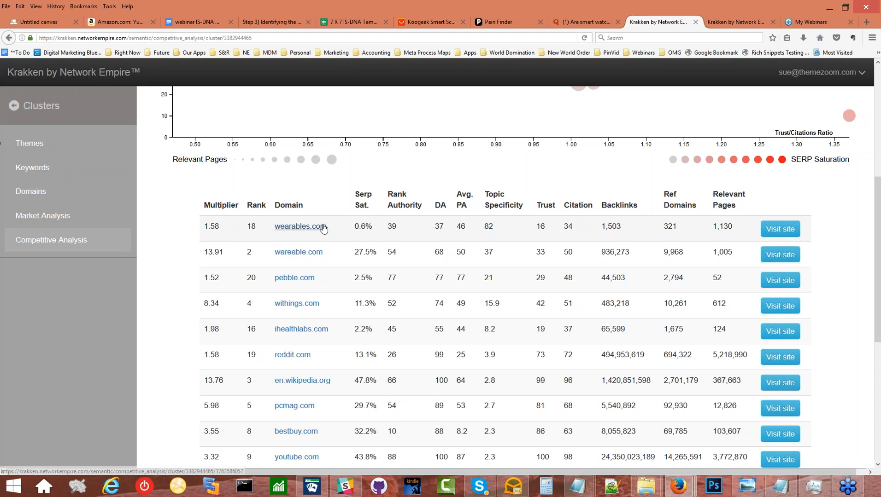
- Compare the SERP saturation of wearables.com, wareable.com, en.wikipedia.org and the other domains in the table
left_click_drag(356, 224, 373, 227)
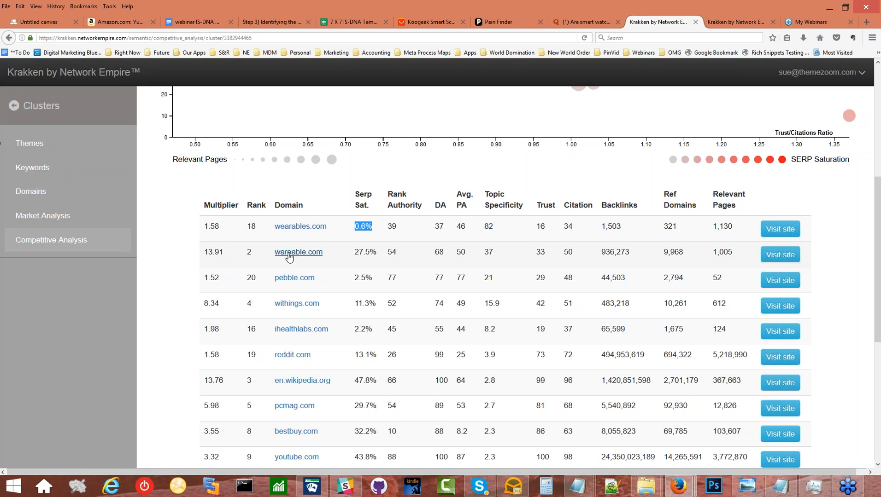
left_click_drag(354, 252, 377, 253)
scroll(361, 281, "down", 5)
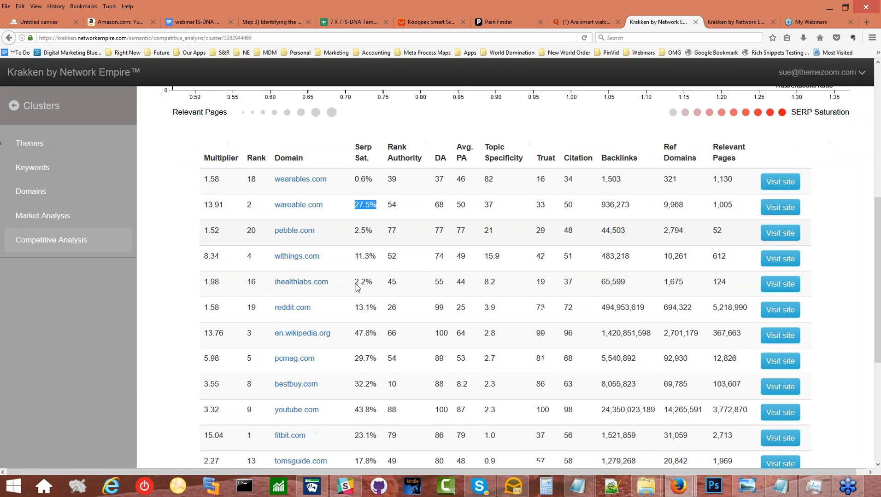
left_click_drag(354, 226, 373, 254)
scroll(368, 269, "down", 5)
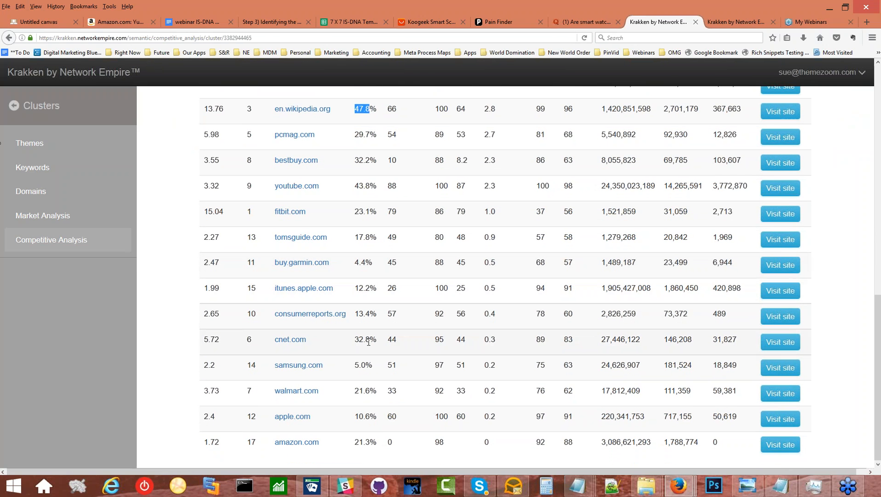
scroll(367, 413, "up", 5)
scroll(367, 313, "up", 4)
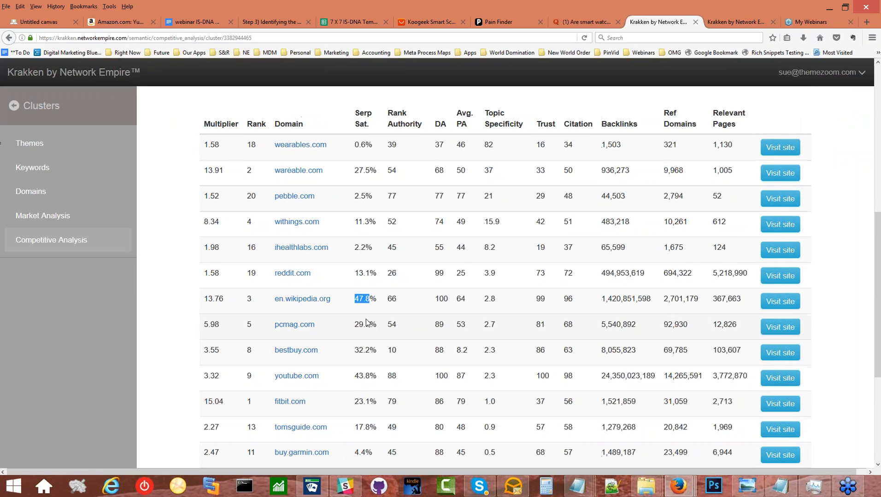
scroll(366, 313, "down", 2)
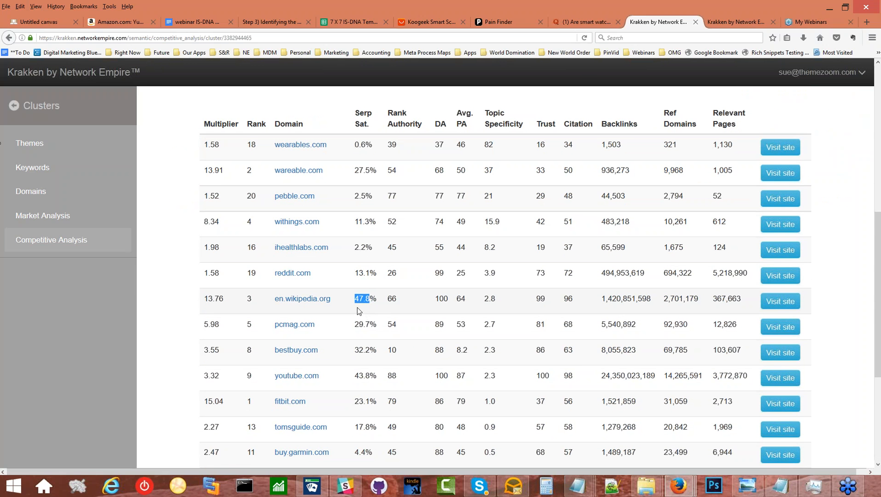
- Open the keyword competitive analysis for en.wikipedia.org and check which keywords the large red bubbles in its chart represent
left_click(310, 299)
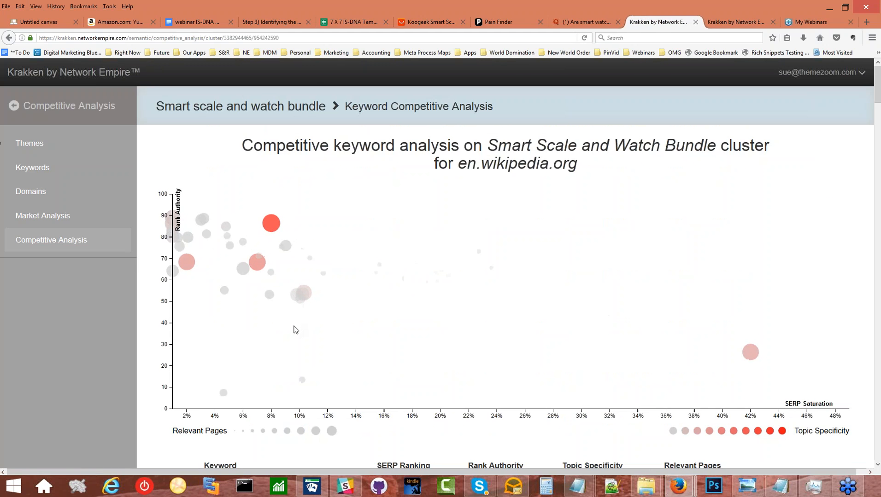
scroll(288, 343, "down", 2)
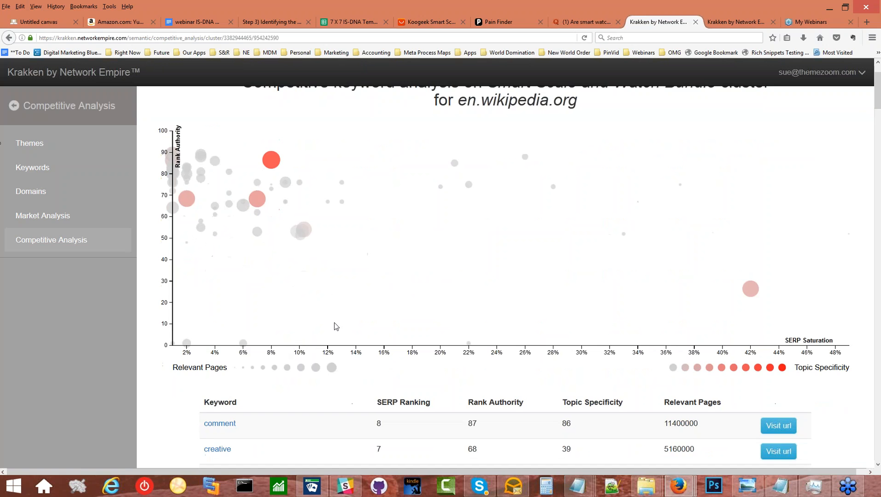
scroll(419, 270, "up", 2)
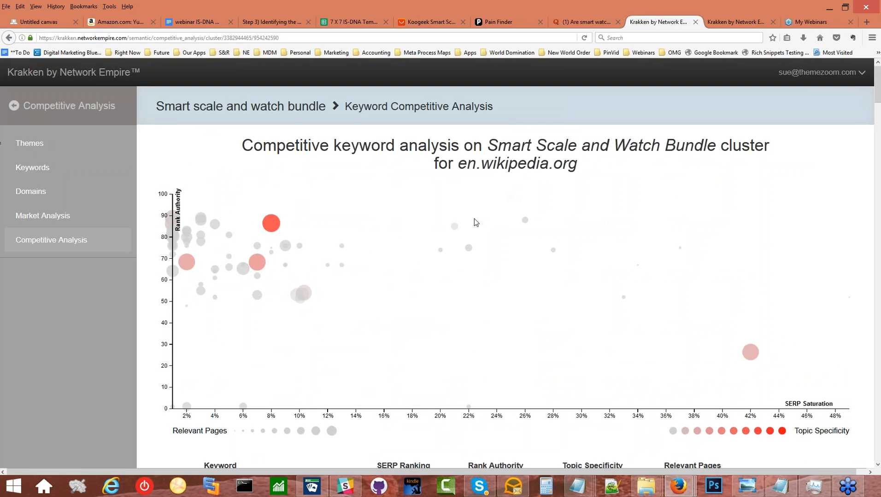
scroll(428, 238, "down", 4)
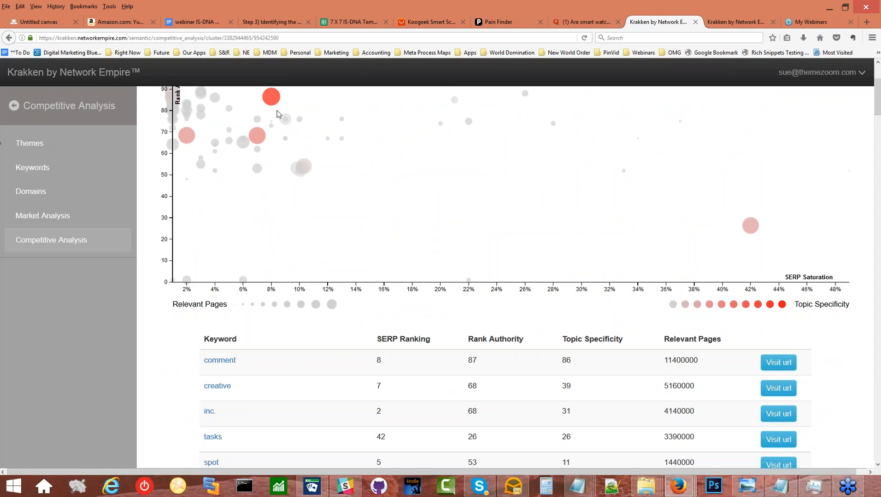
scroll(279, 104, "up", 2)
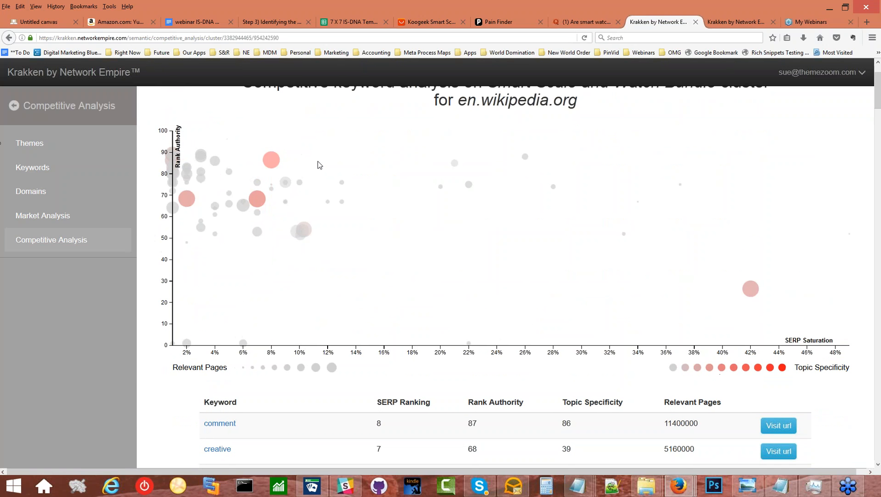
scroll(320, 166, "up", 1)
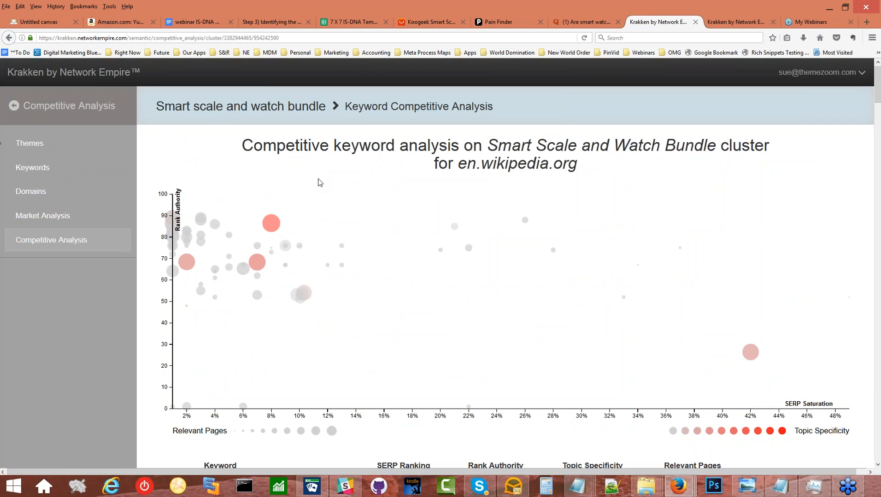
mouse_move(271, 228)
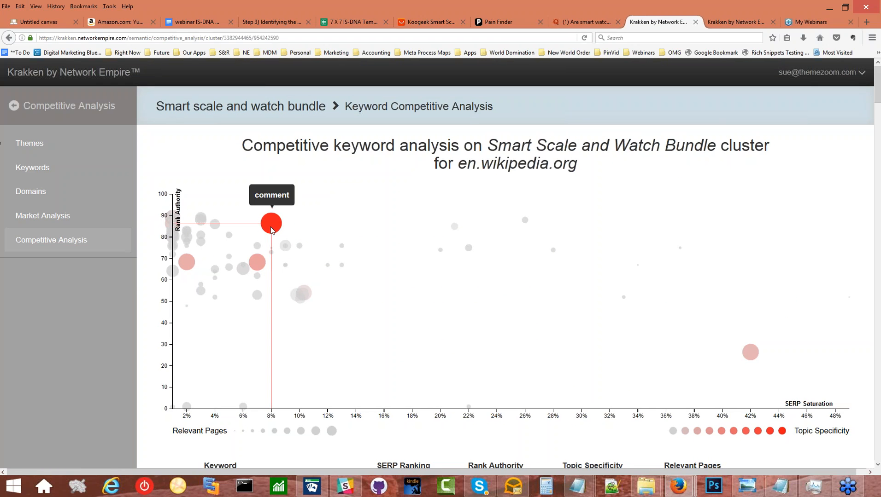
mouse_move(254, 260)
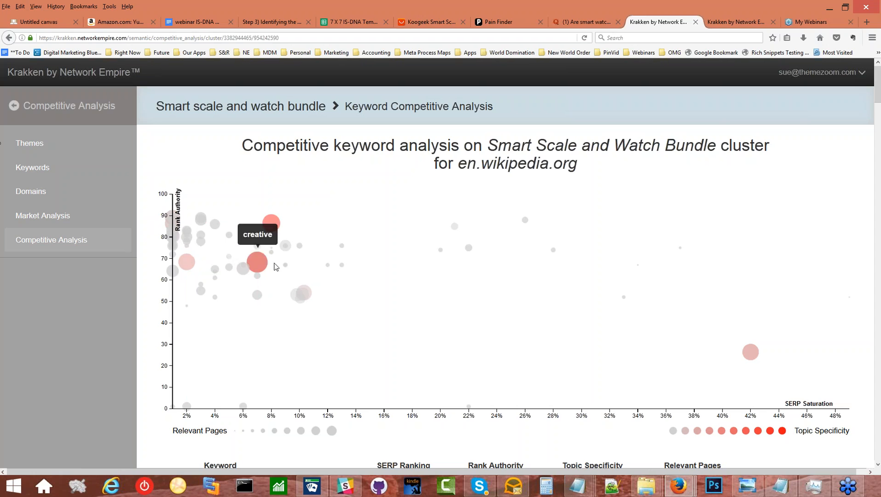
- Check which keywords the remaining bubbles in the en.wikipedia.org chart represent and look over the keyword table beneath it
mouse_move(302, 300)
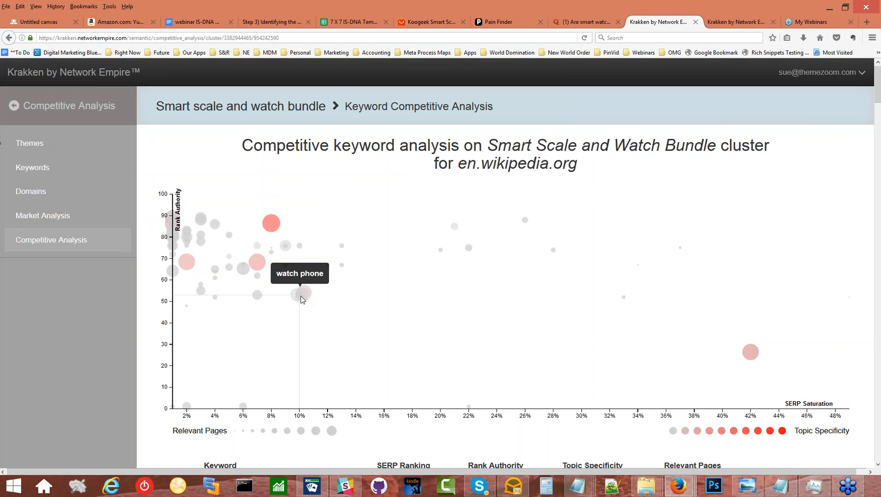
mouse_move(748, 352)
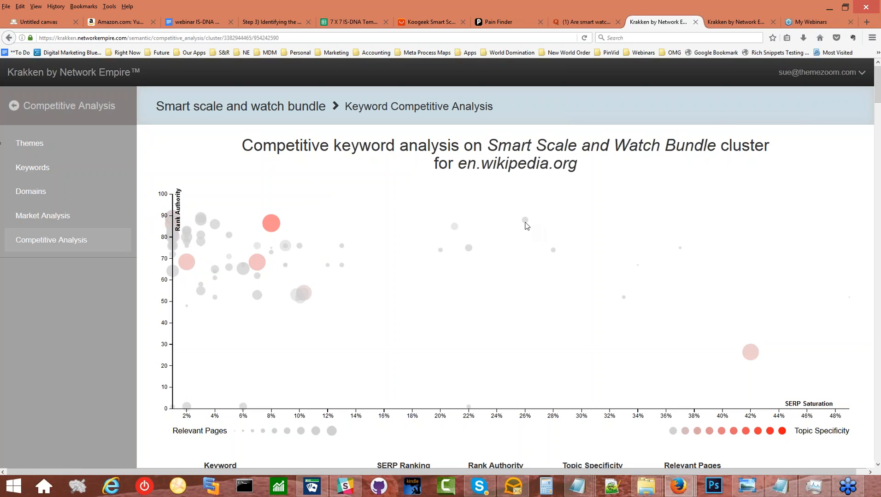
mouse_move(466, 251)
scroll(406, 410, "down", 10)
scroll(409, 386, "up", 7)
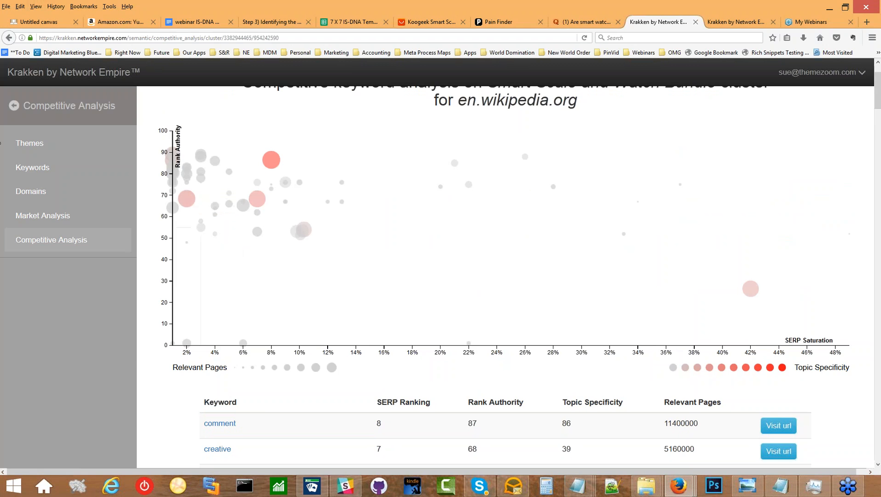
- Return to the top ranked domains table, open the keyword competitive analysis for wareable.com and identify the red bubble at 16% SERP saturation
left_click(9, 37)
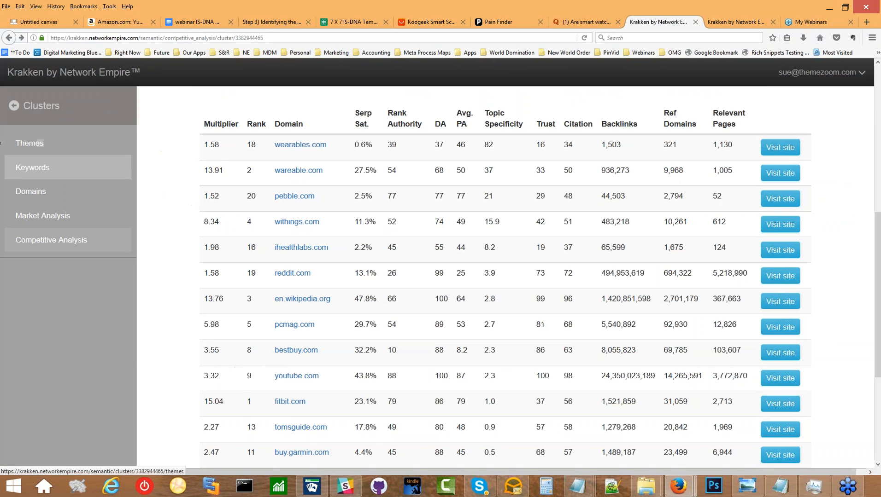
left_click(306, 176)
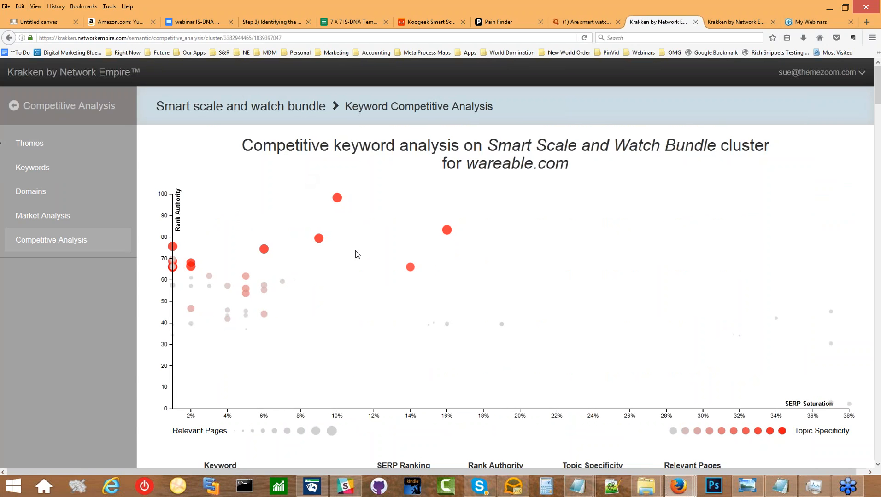
mouse_move(449, 233)
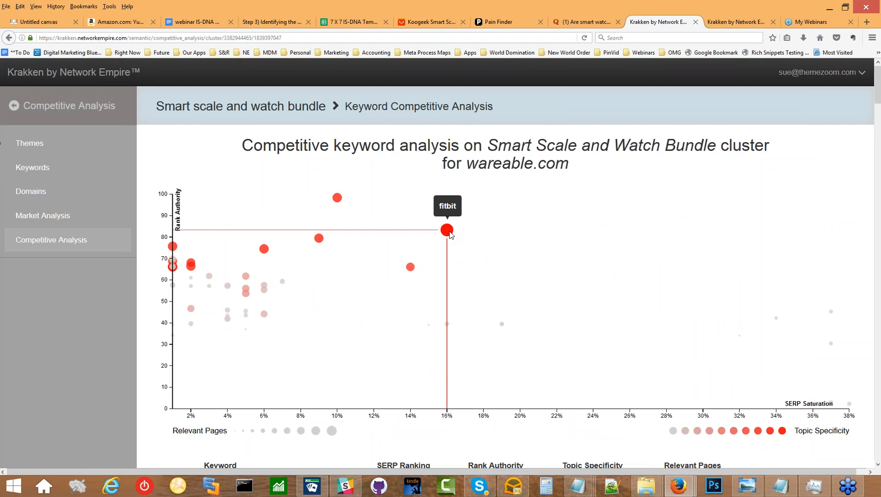
scroll(476, 273, "down", 5)
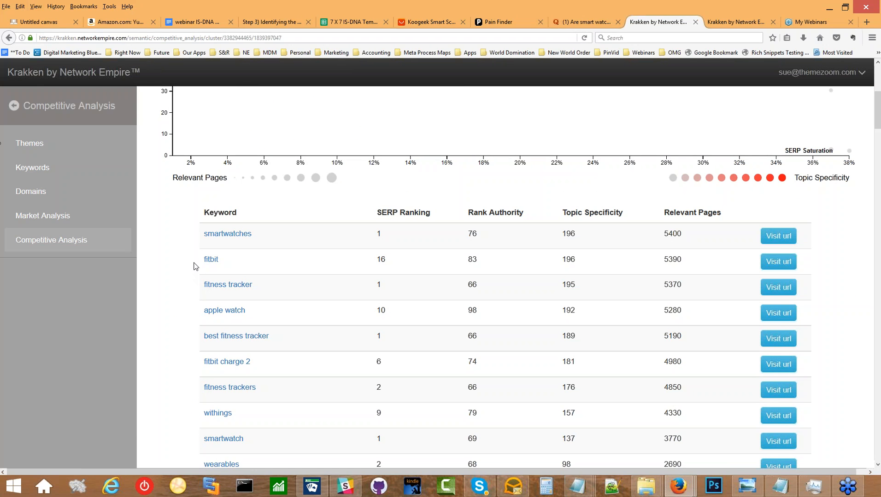
- Examine the relevant pages count for fitbit and compare it with the other leading keywords in the wareable.com table
double_click(693, 260)
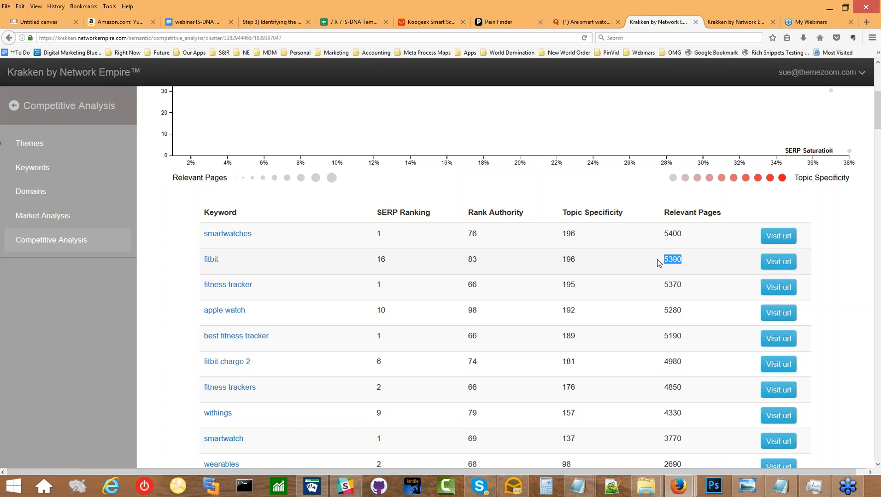
scroll(658, 263, "down", 5)
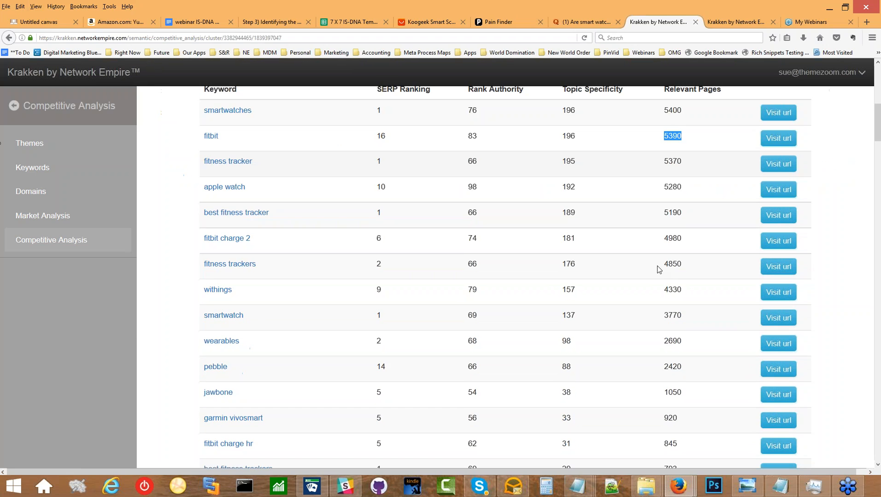
scroll(659, 270, "up", 5)
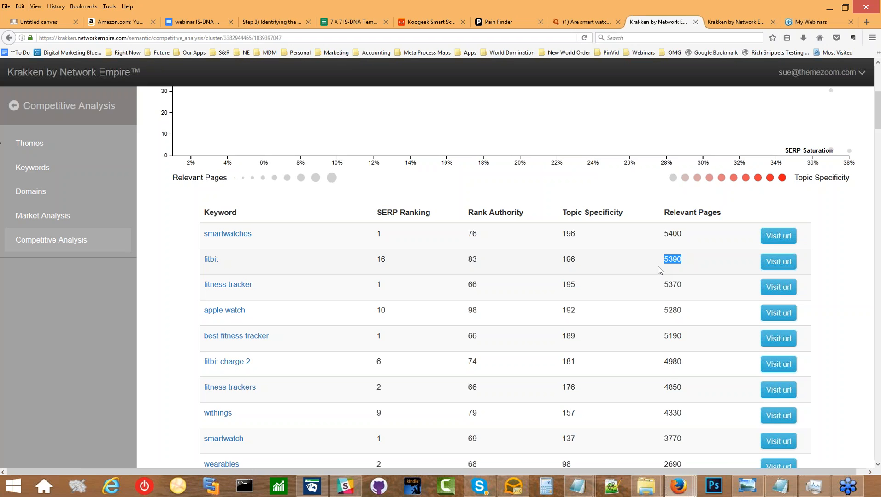
scroll(659, 267, "up", 5)
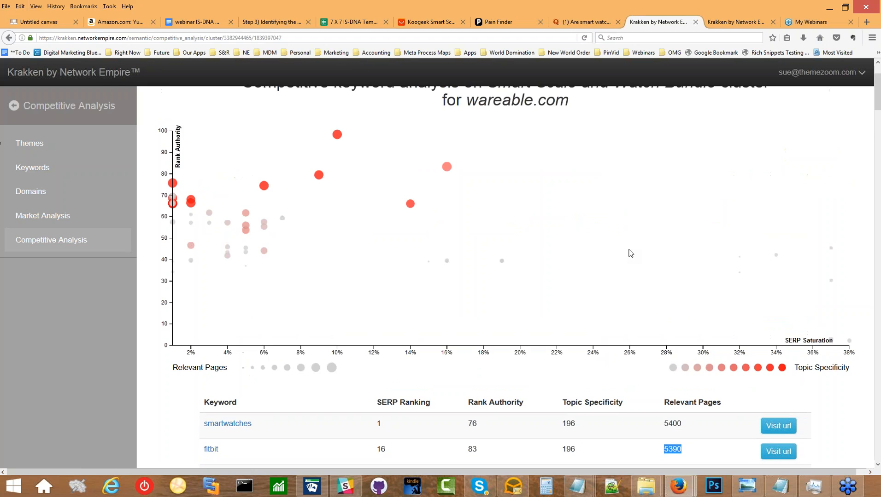
scroll(630, 253, "down", 6)
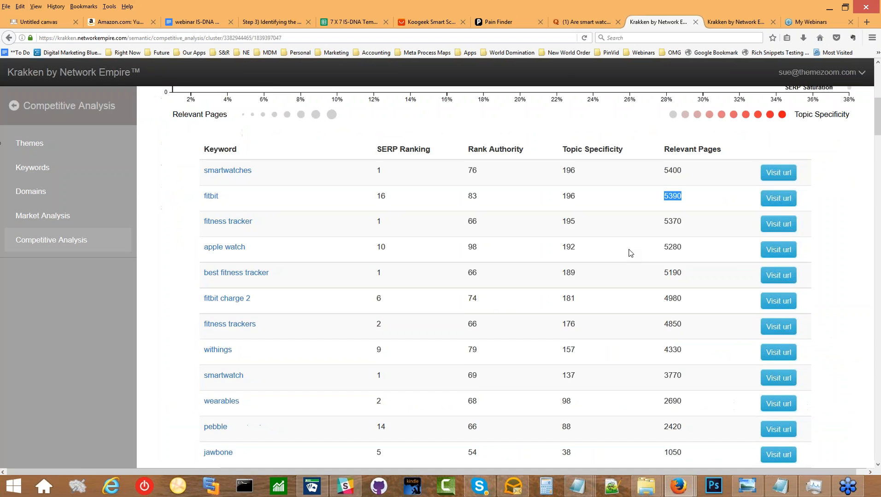
scroll(630, 253, "down", 3)
scroll(630, 253, "down", 1)
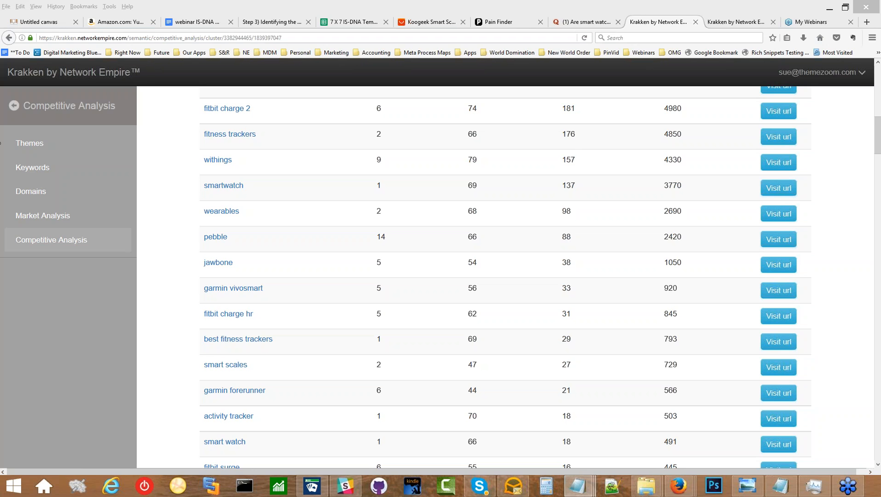
- Compare the relevant pages and SERP ranking of garmin vivosmart and smartwatch in the wareable.com keyword table
left_click(162, 342)
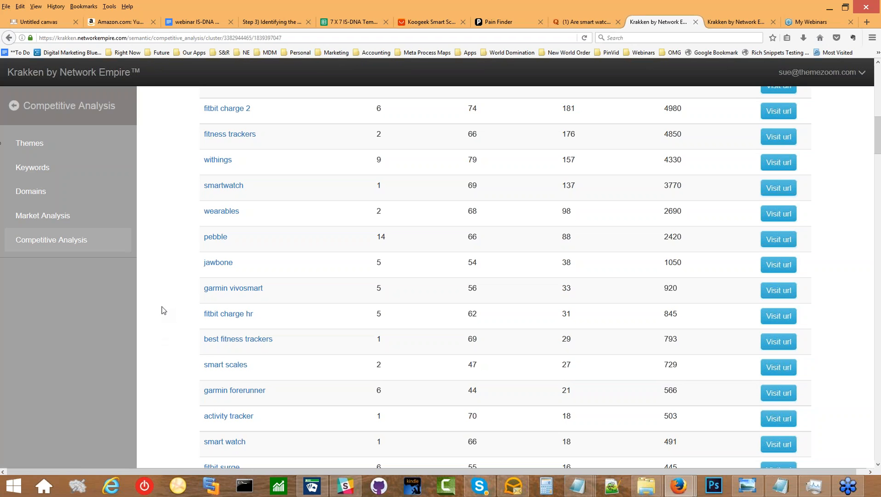
left_click_drag(667, 288, 662, 289)
scroll(237, 294, "up", 4)
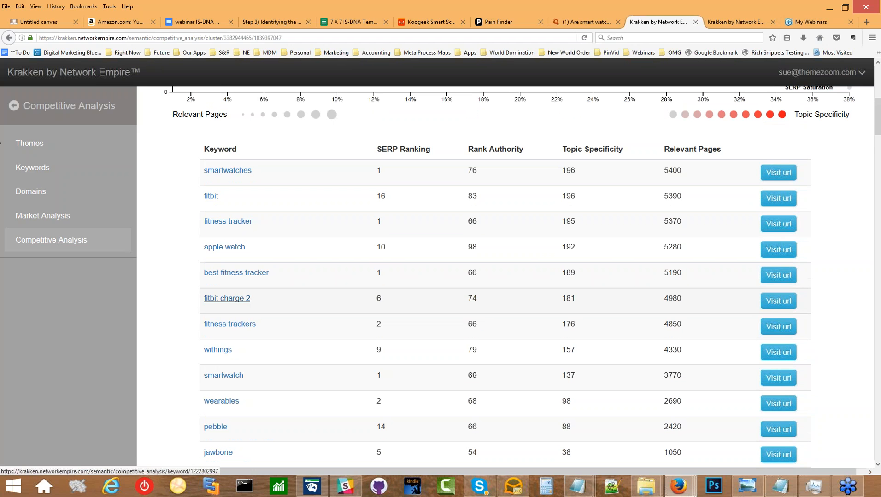
scroll(228, 299, "down", 4)
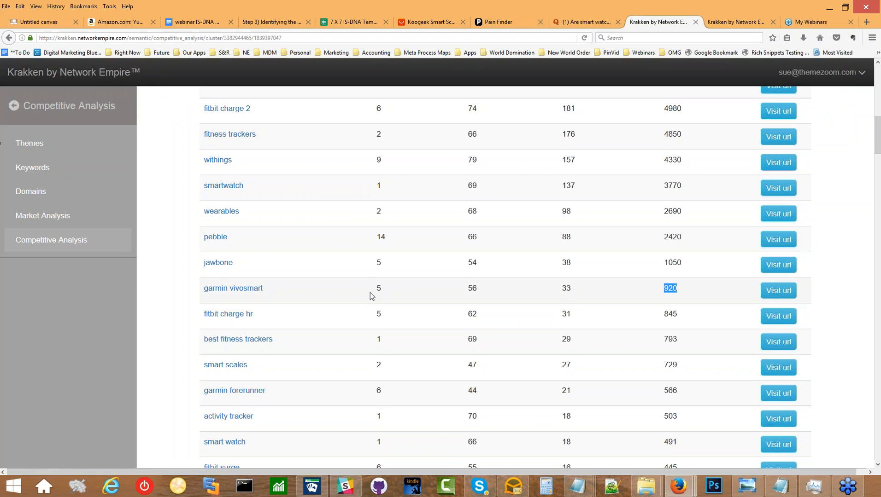
scroll(368, 291, "up", 3)
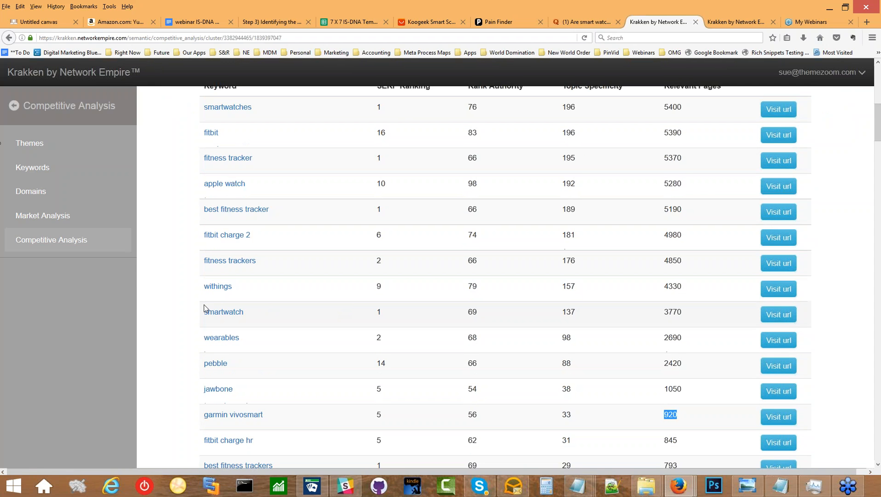
double_click(690, 313)
double_click(378, 312)
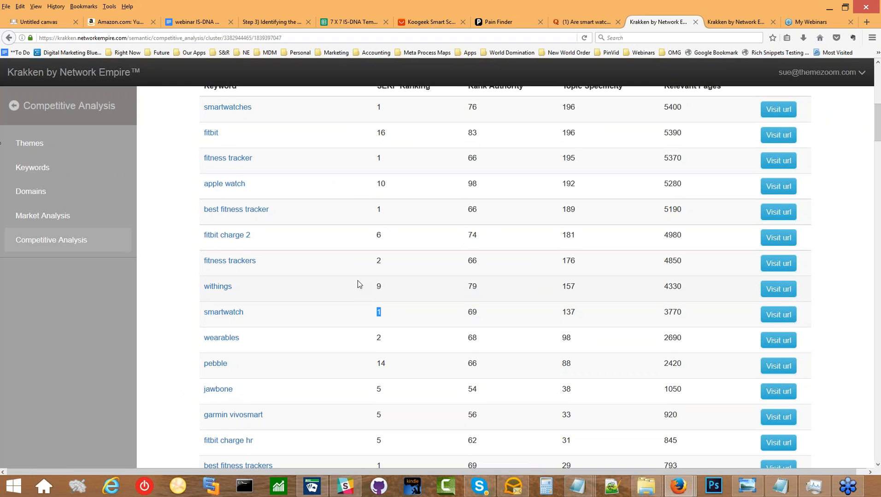
- Review the full wareable.com keyword list, from the most topic-specific keywords through to those without any ranking data
scroll(357, 280, "up", 2)
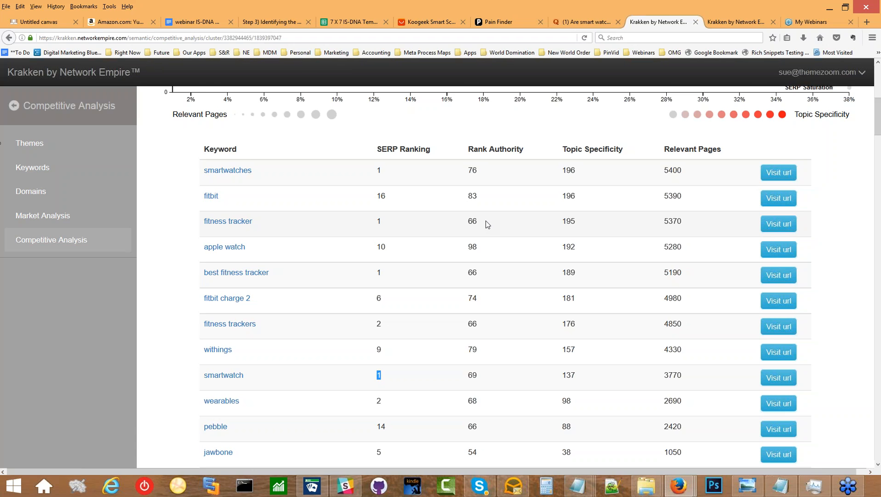
scroll(458, 224, "down", 4)
scroll(463, 227, "down", 8)
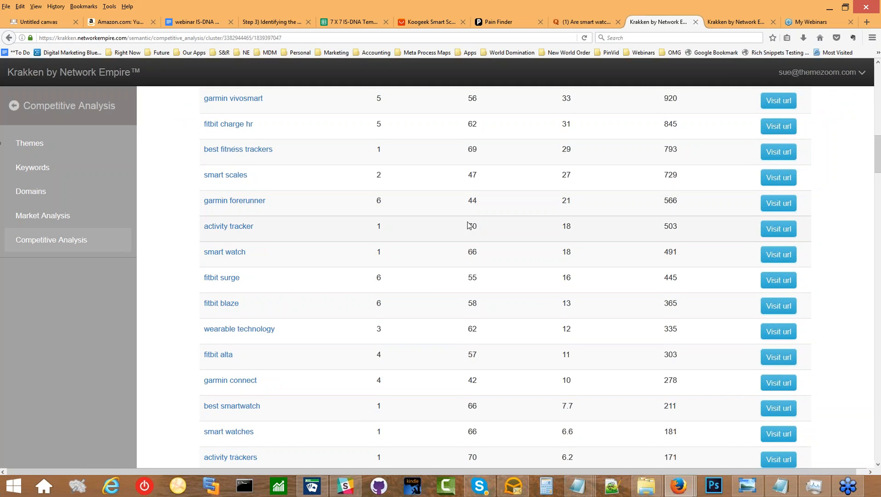
scroll(468, 225, "down", 9)
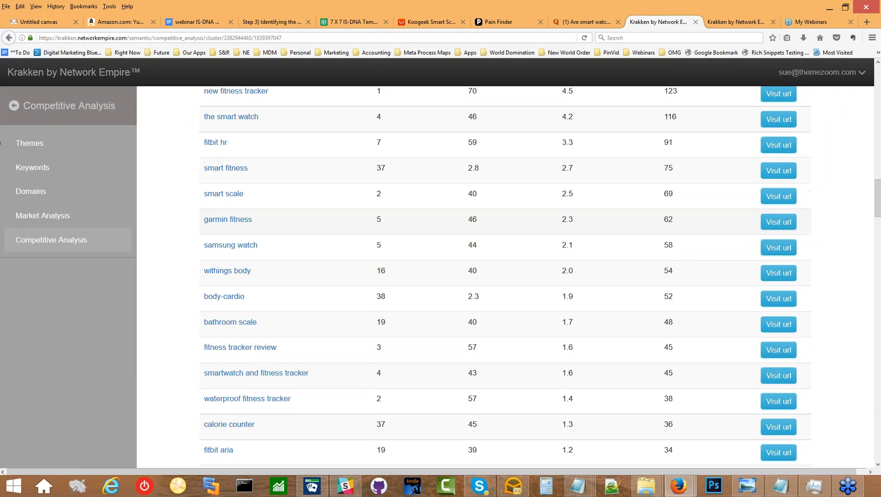
scroll(505, 277, "down", 6)
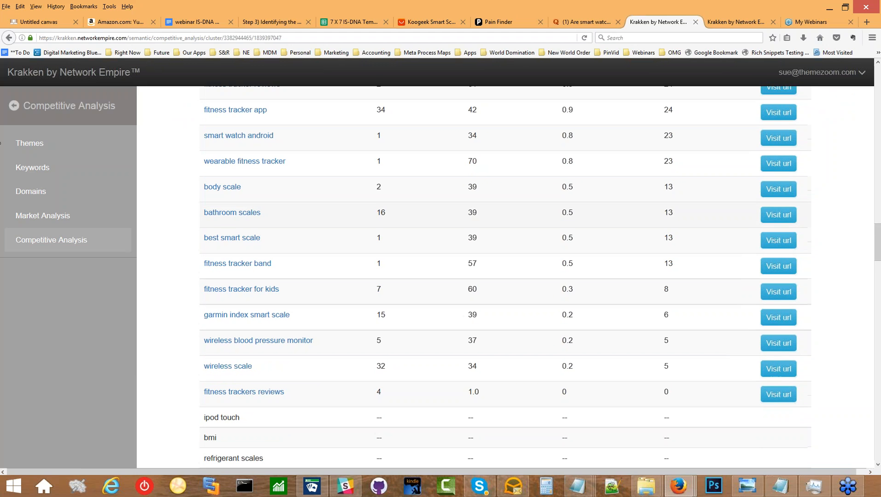
scroll(504, 277, "down", 3)
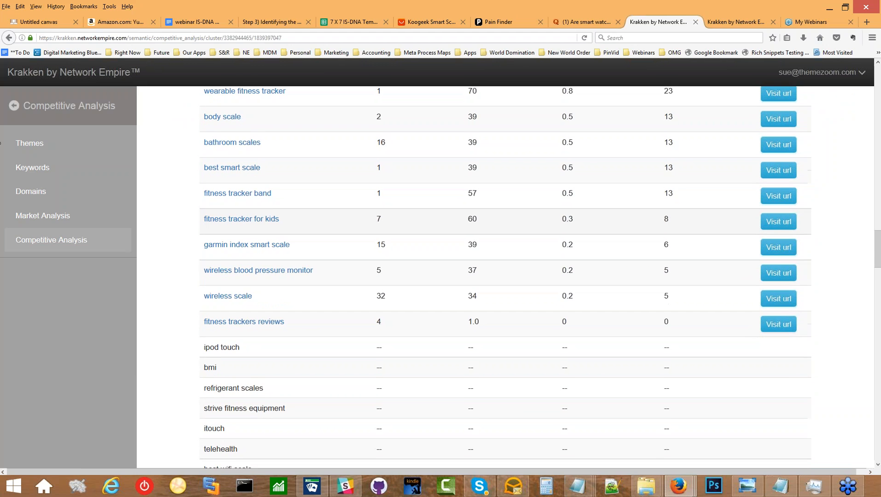
scroll(472, 249, "up", 3)
scroll(472, 249, "down", 1)
scroll(472, 248, "down", 1)
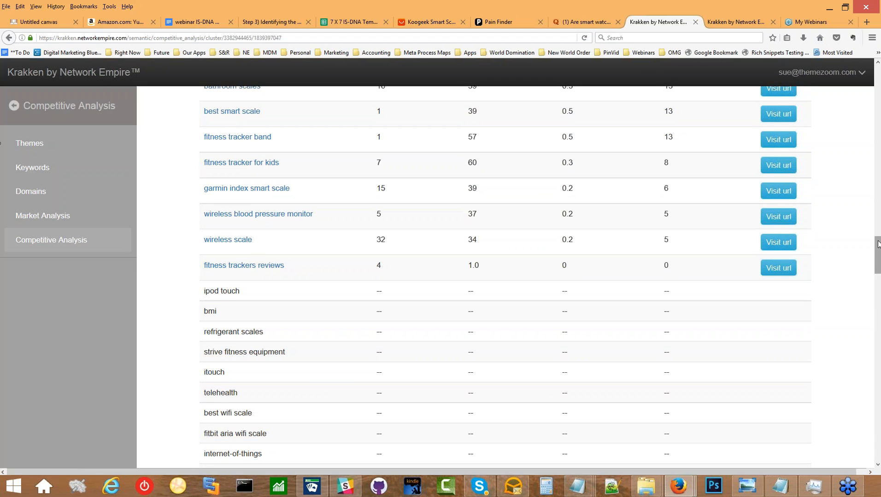
left_click_drag(877, 237, 877, 252)
scroll(366, 246, "up", 3)
scroll(367, 247, "up", 6)
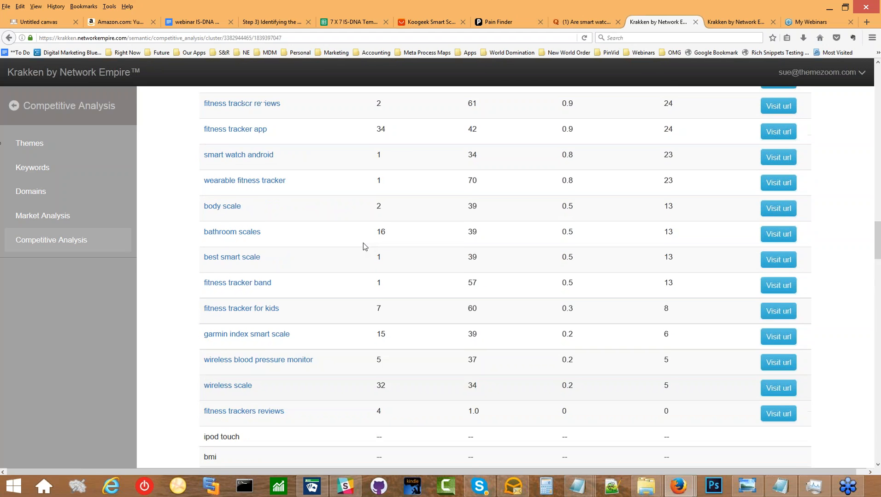
scroll(367, 247, "up", 20)
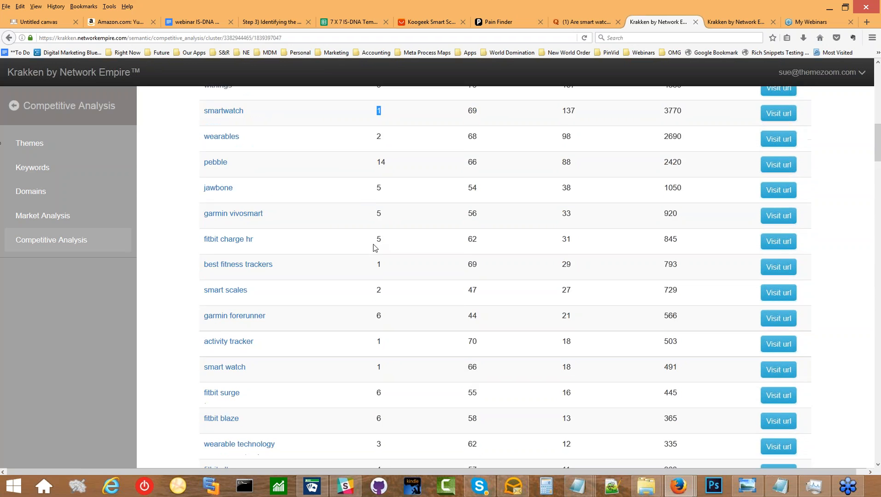
scroll(373, 246, "up", 7)
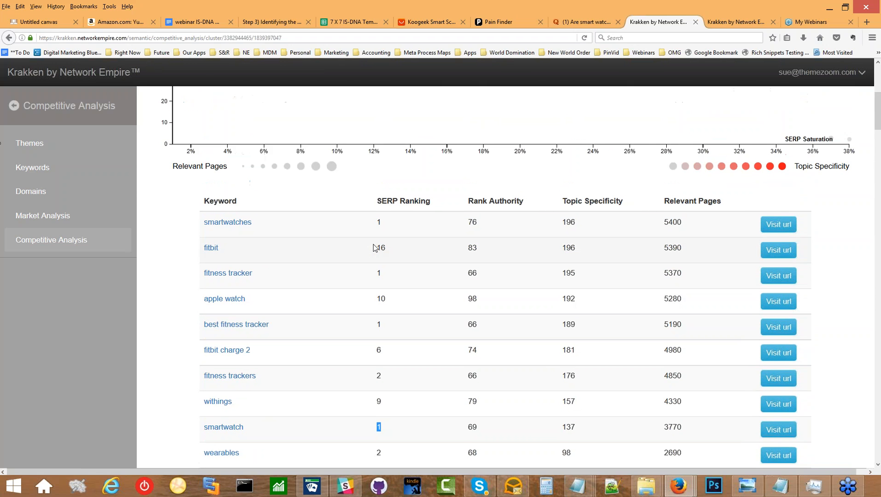
scroll(375, 248, "up", 2)
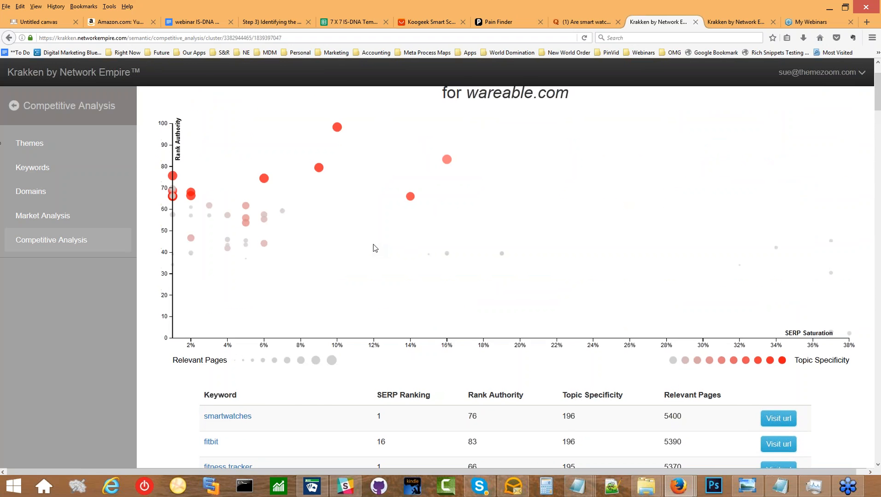
- Copy the domain name from the analysis heading, close the My Webinars page and search Google for site:wareable.com in a new tab
scroll(373, 248, "up", 2)
left_click_drag(569, 161, 473, 164)
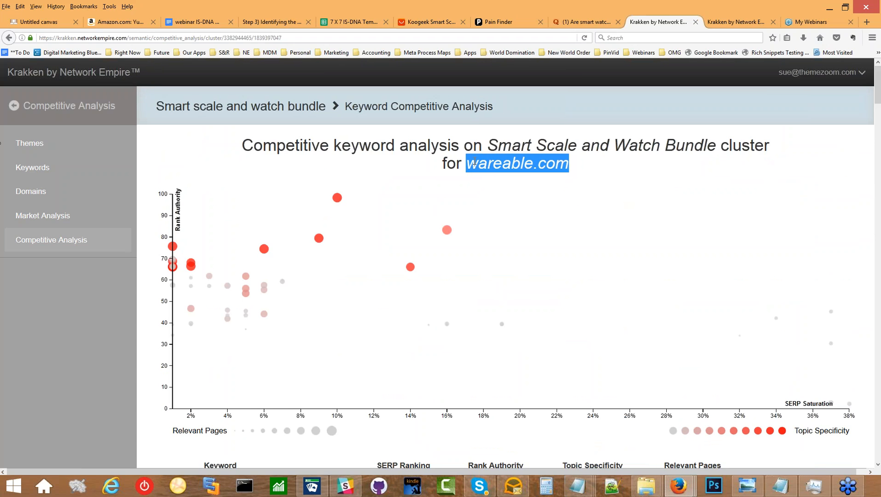
left_click(851, 22)
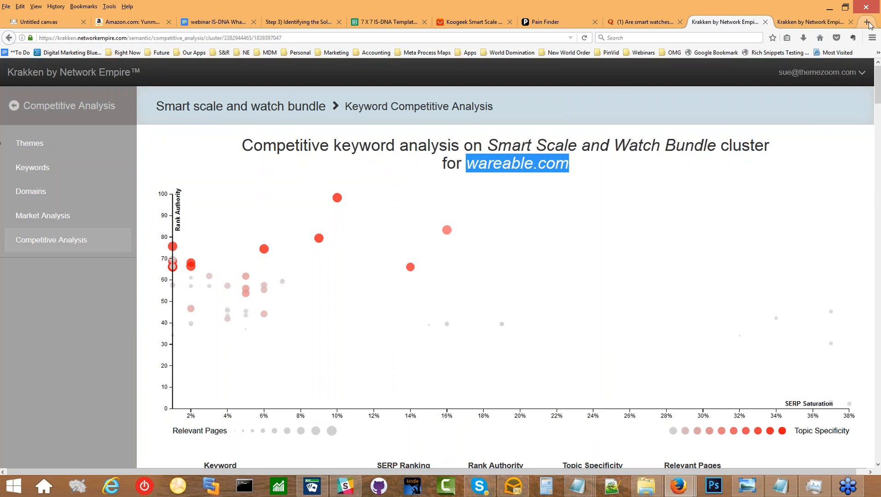
left_click(867, 22)
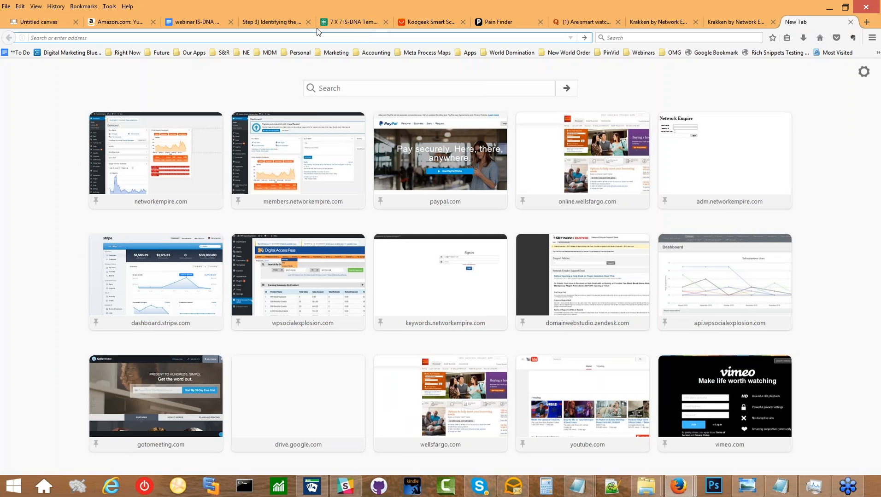
type("site:")
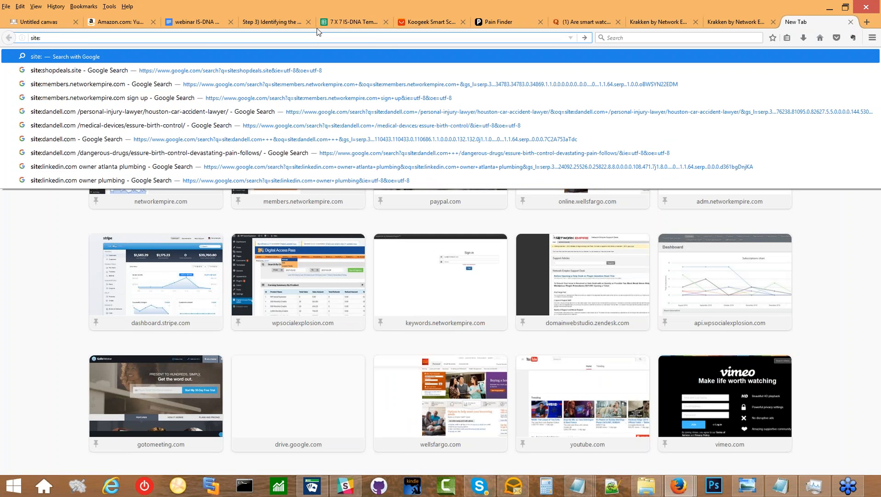
type("wareable.com")
key("Return")
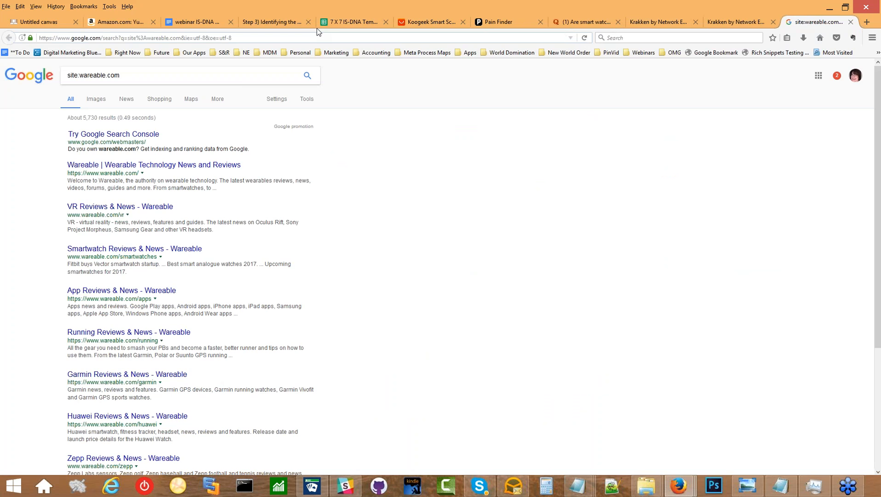
- Switch back to the Krakken analysis of wareable.com and check the relevant pages of its leading keywords
left_click(646, 23)
left_click(664, 224)
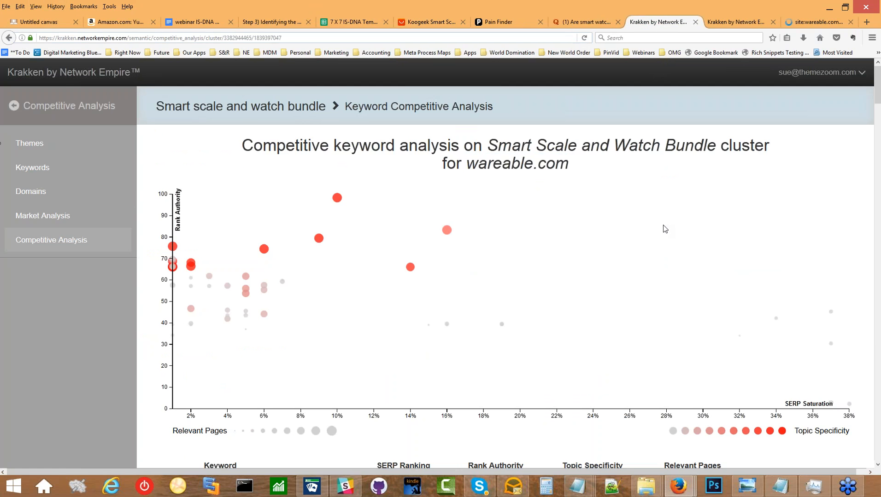
scroll(665, 230, "down", 4)
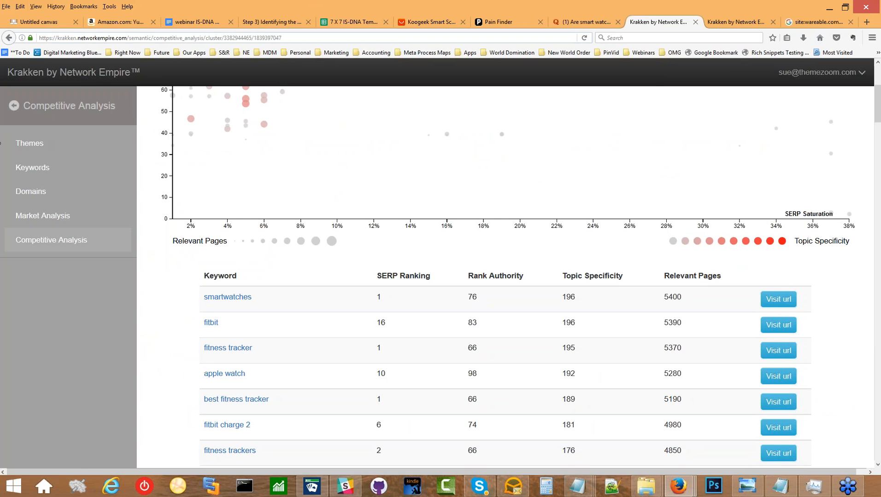
- Compare the relevant pages of the smartwatches and fitbit keywords in the wareable.com keyword table
scroll(507, 276, "down", 7)
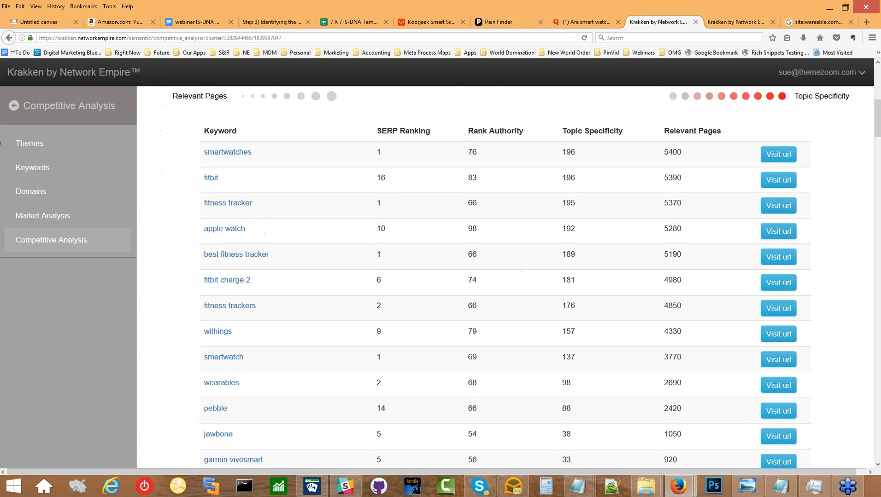
scroll(647, 244, "up", 6)
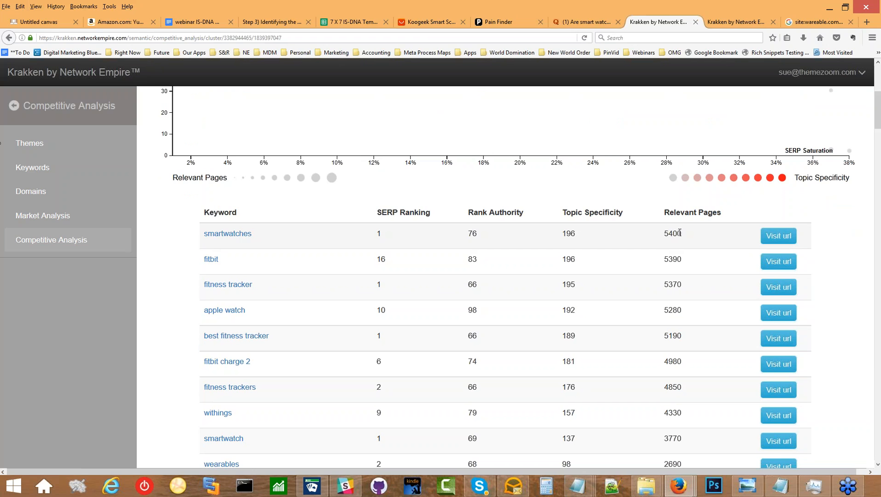
left_click_drag(677, 233, 658, 235)
left_click_drag(688, 261, 661, 263)
scroll(619, 294, "up", 5)
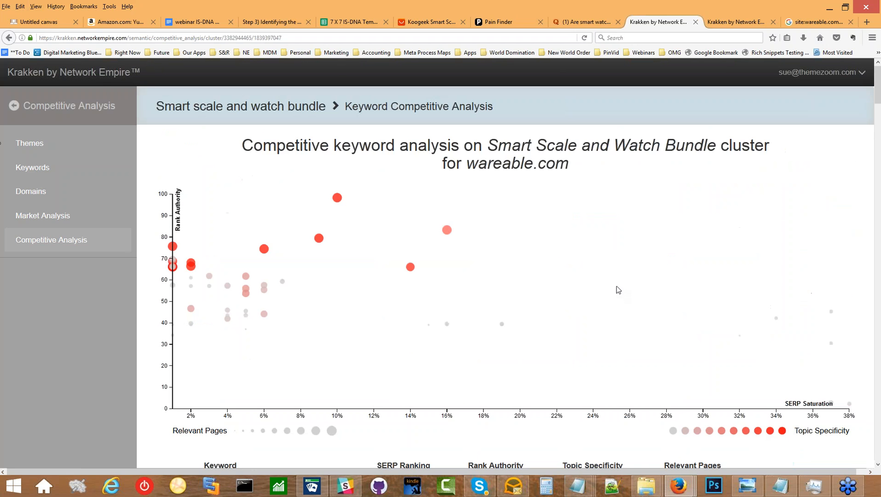
- Open the Wareable homepage from the site:wareable.com search results, checking the Krakken keyword table for wareable.com while it loads
left_click(813, 22)
left_click(106, 38)
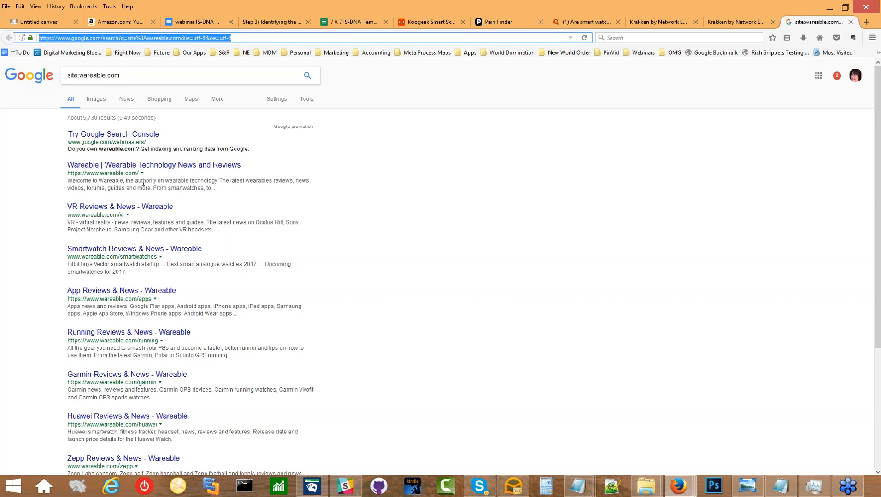
left_click(141, 166)
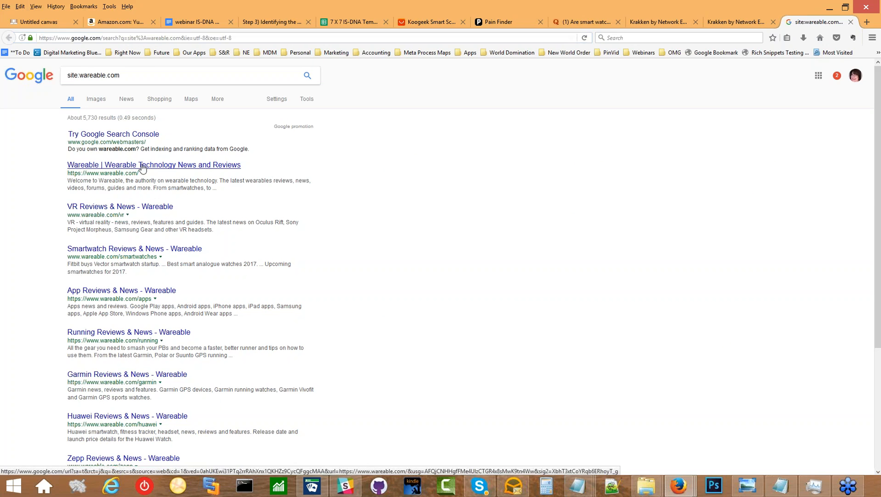
left_click(657, 22)
scroll(517, 195, "down", 1)
scroll(516, 194, "down", 4)
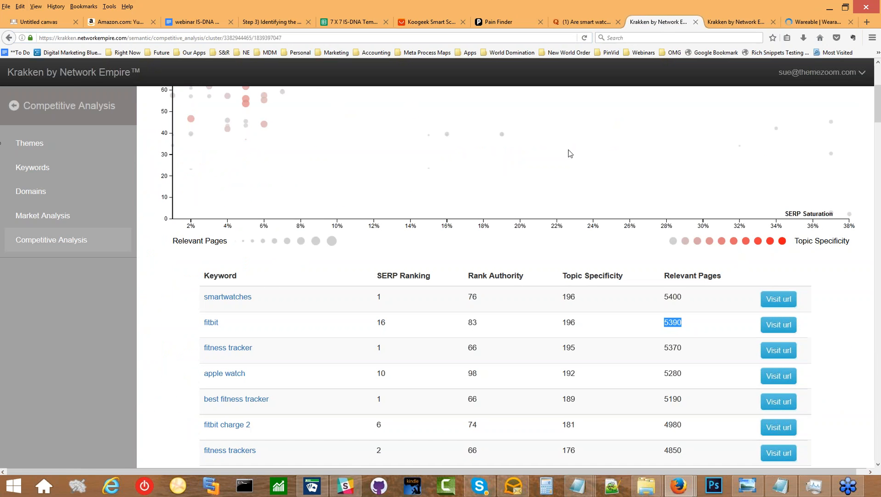
left_click(791, 20)
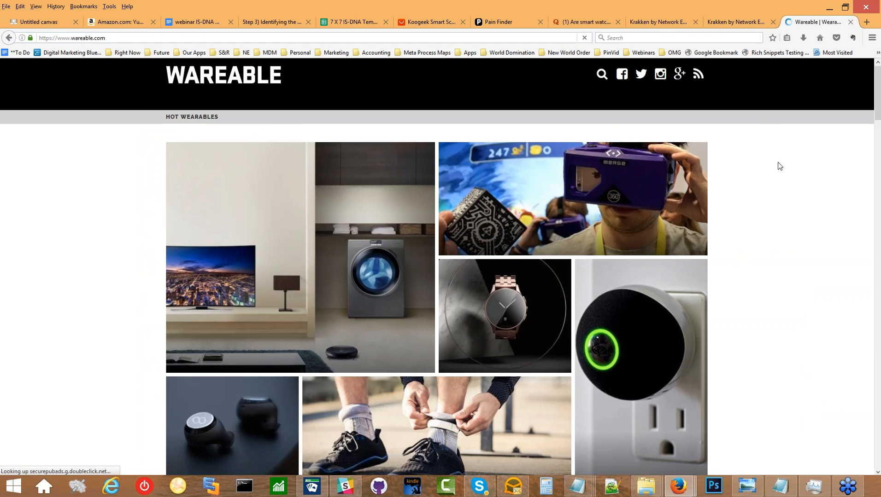
- Look through the Wareable homepage and open its Fitness trackers section
scroll(777, 163, "down", 1)
scroll(778, 163, "down", 1)
scroll(777, 163, "up", 3)
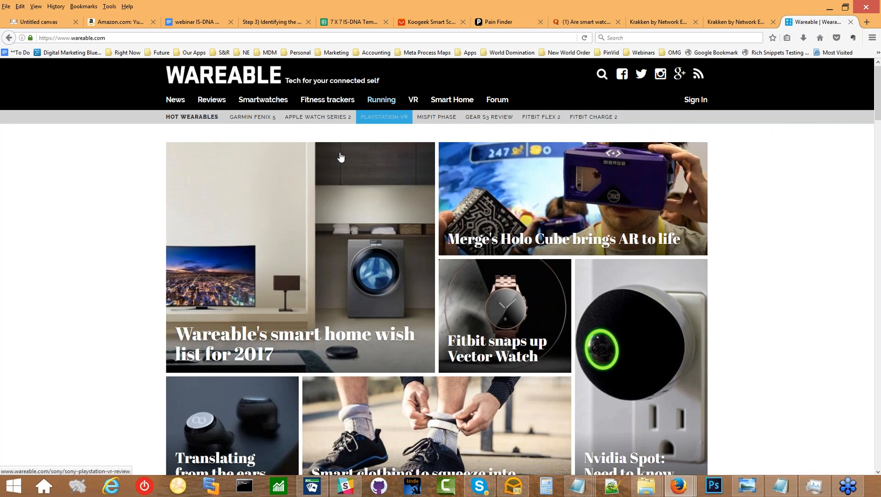
scroll(67, 203, "down", 7)
scroll(67, 203, "down", 6)
scroll(65, 202, "up", 13)
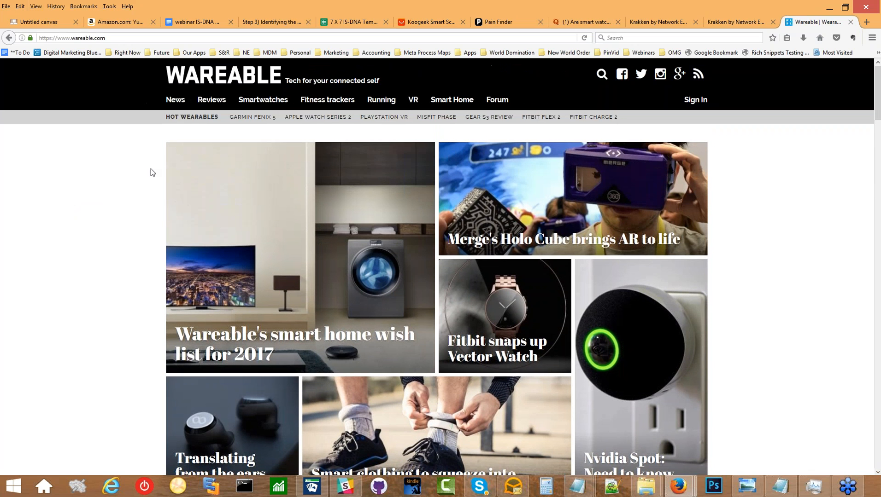
left_click(326, 105)
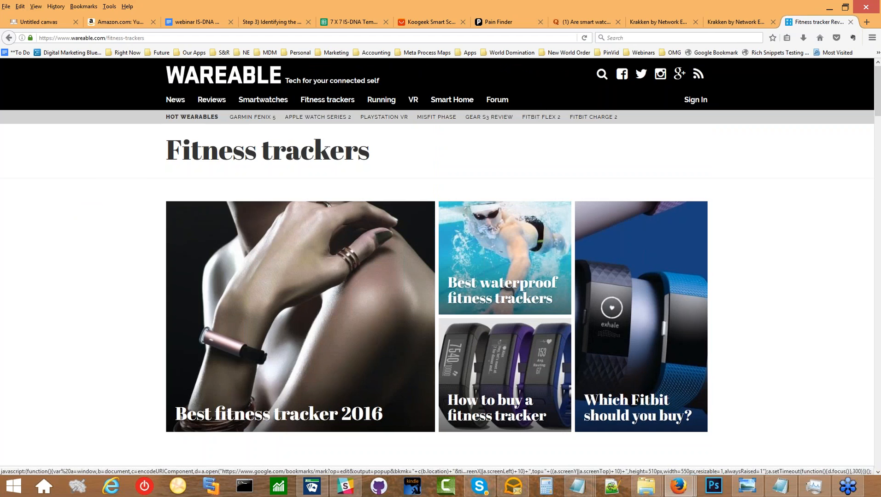
- Switch back to the Krakken analysis of wareable.com and review its fitness tracker keywords and their SERP rankings
left_click(647, 25)
scroll(453, 318, "down", 5)
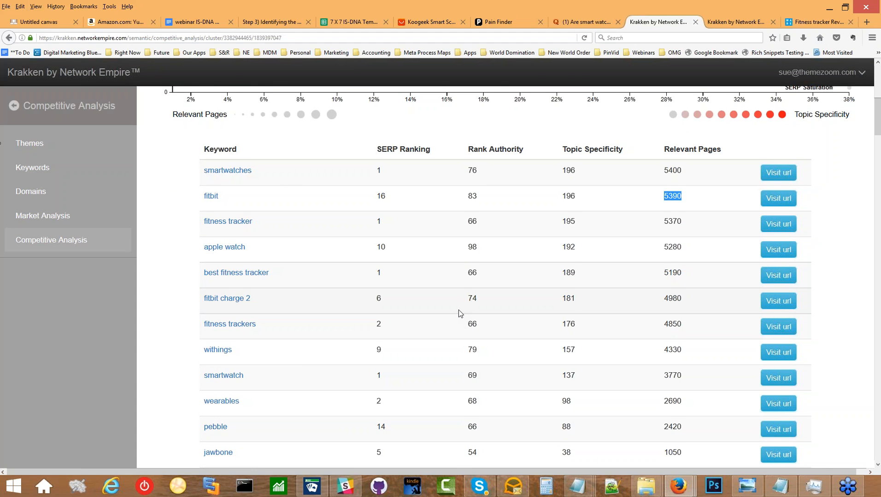
scroll(456, 311, "up", 12)
- Return to the cluster's domain list, open the pebble.com keyword analysis and examine its ranked keywords
left_click(8, 37)
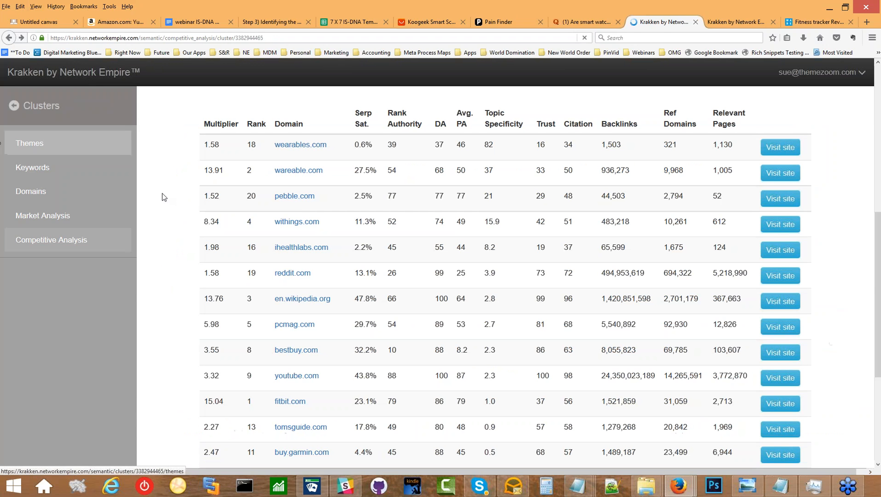
left_click(307, 198)
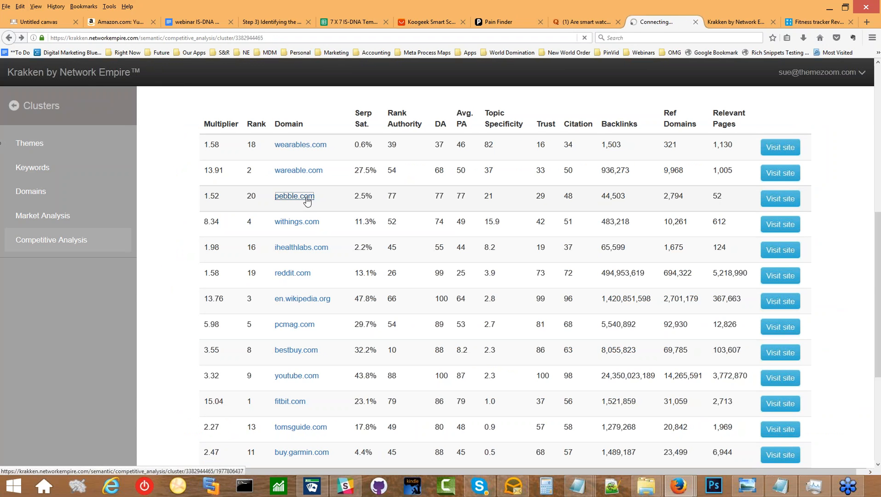
scroll(291, 232, "down", 7)
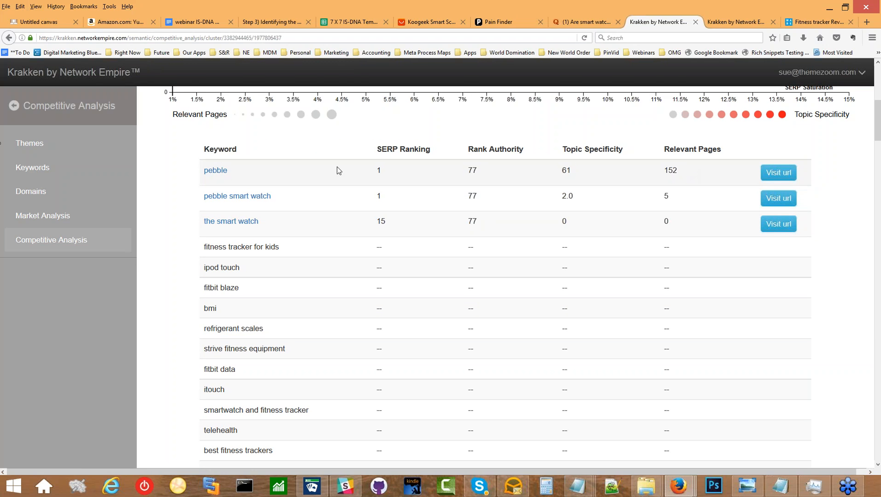
- Go back to the cluster's domain list and open the keyword analysis for bestbuy.com
left_click(8, 37)
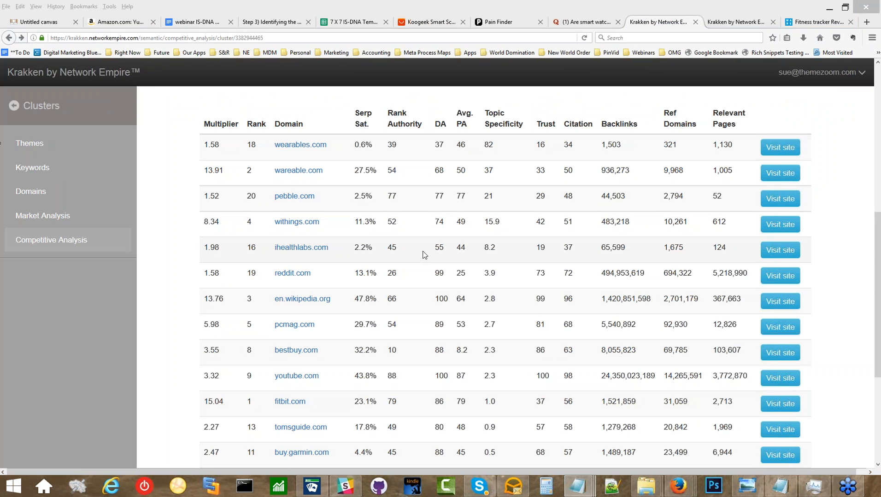
left_click(173, 204)
scroll(173, 204, "down", 3)
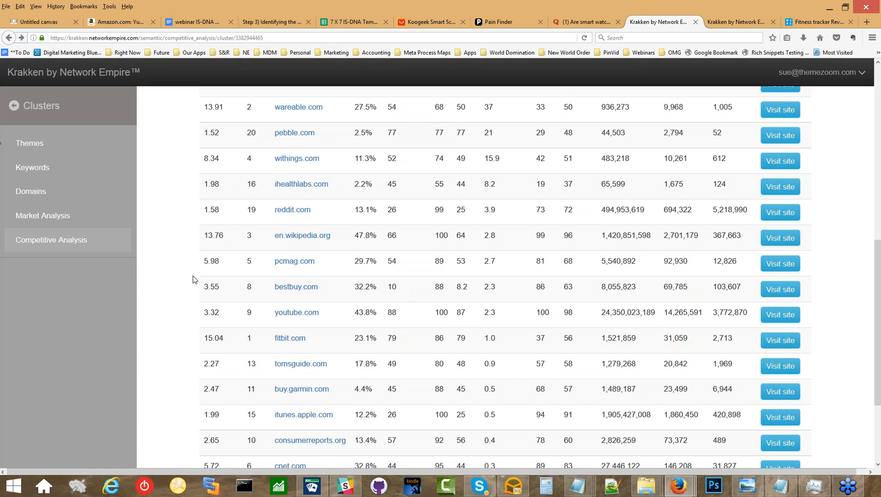
left_click(284, 287)
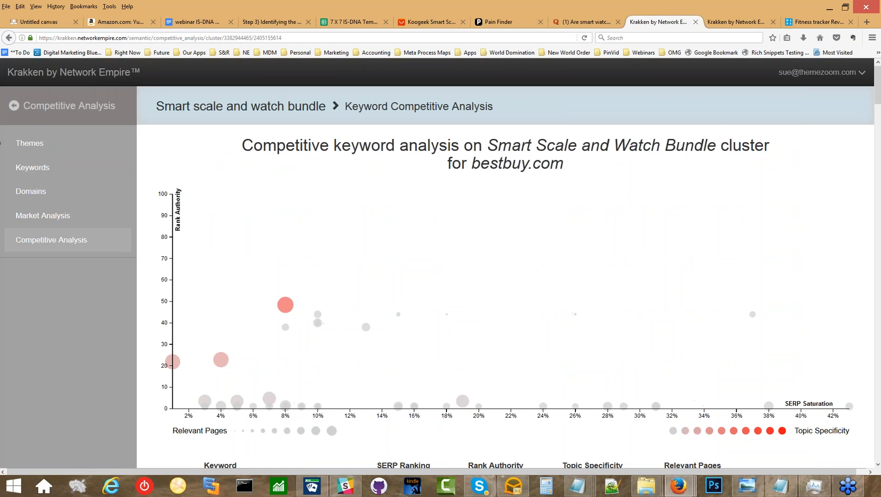
- Identify the most topic-specific bubble in the bestbuy.com chart and check the smartwatch keyword's relevant pages and topic specificity
mouse_move(284, 310)
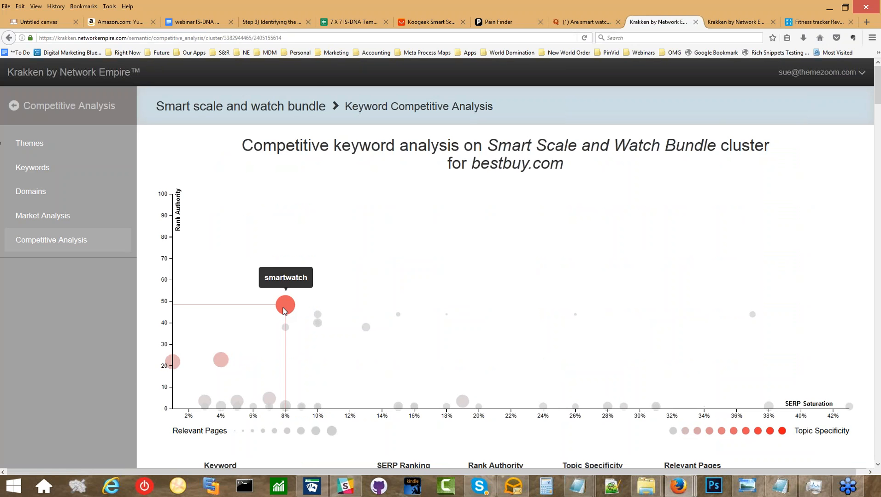
scroll(166, 303, "down", 5)
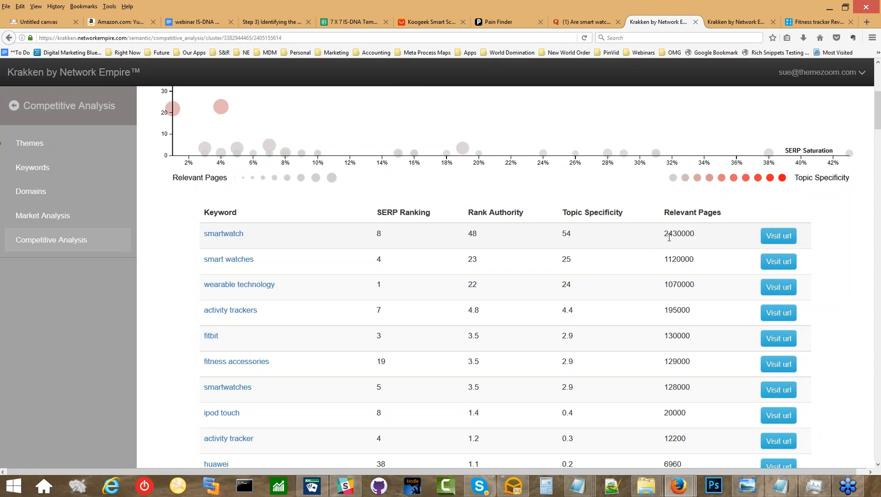
left_click_drag(700, 234, 663, 234)
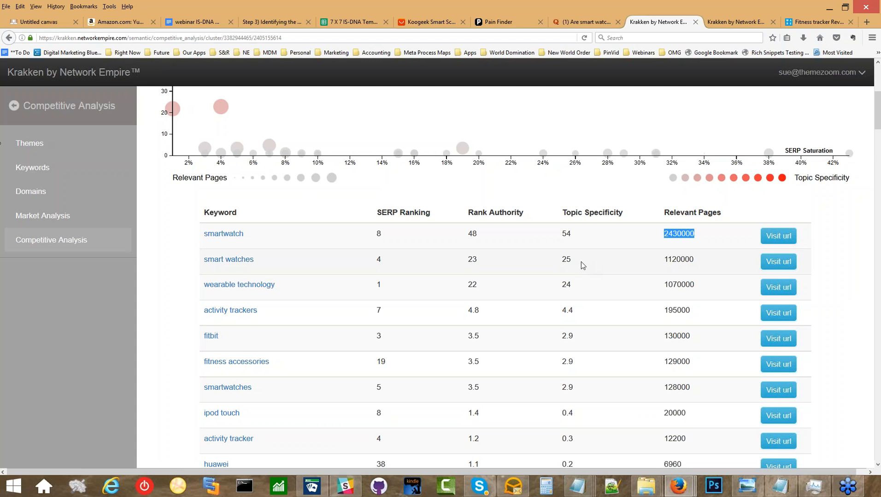
left_click_drag(572, 233, 559, 236)
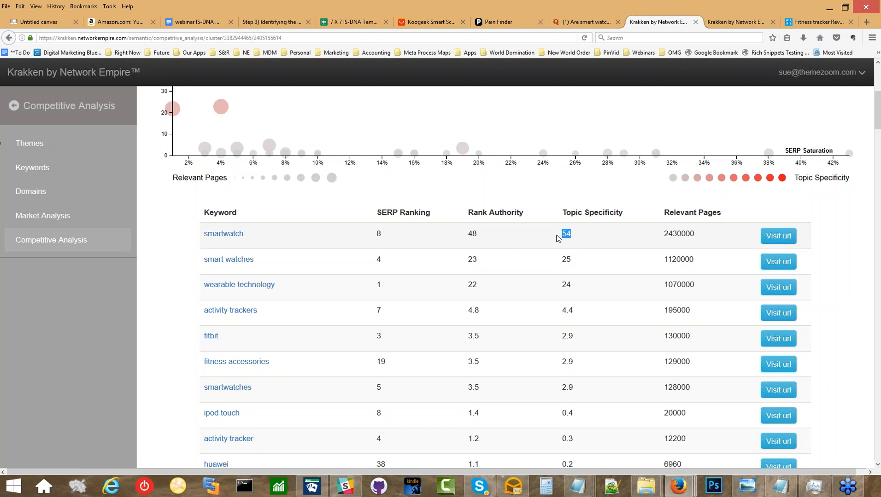
- Review the bestbuy.com keyword list down to the keywords without ranking data, comparing rank authority, topic specificity and relevant pages
scroll(556, 244, "down", 4)
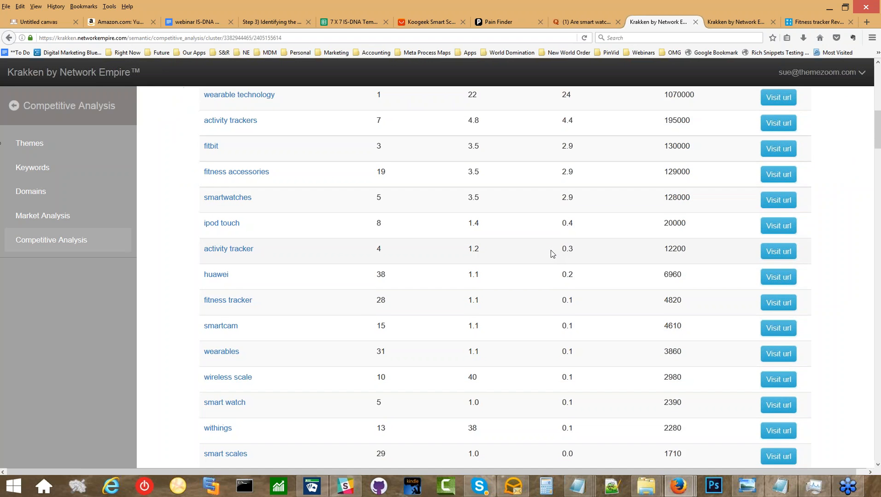
scroll(552, 254, "up", 5)
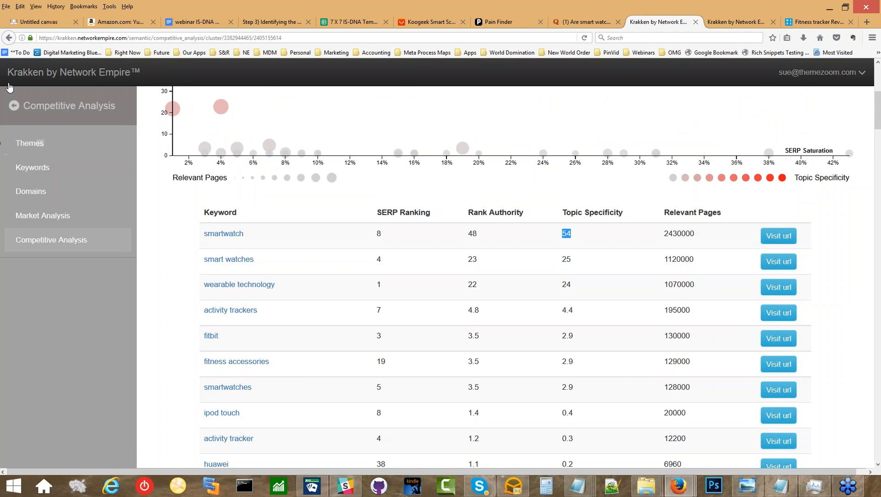
scroll(216, 268, "down", 10)
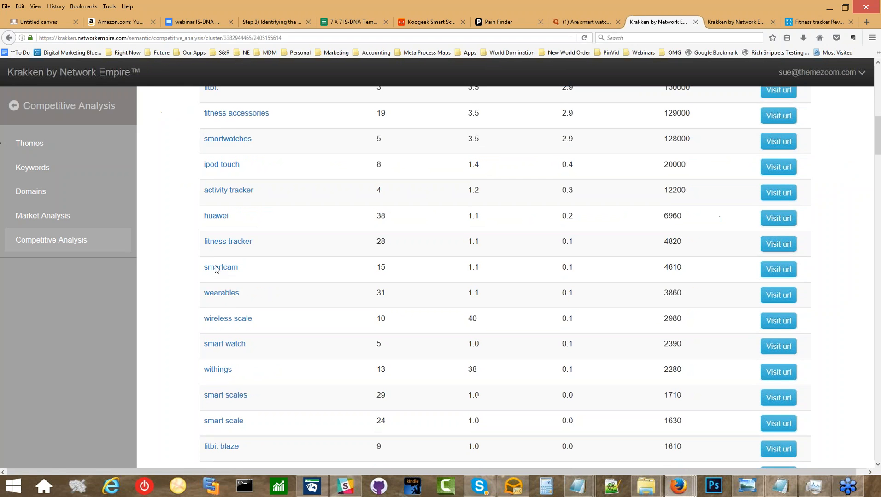
scroll(215, 269, "down", 6)
scroll(215, 269, "down", 4)
scroll(659, 302, "down", 4)
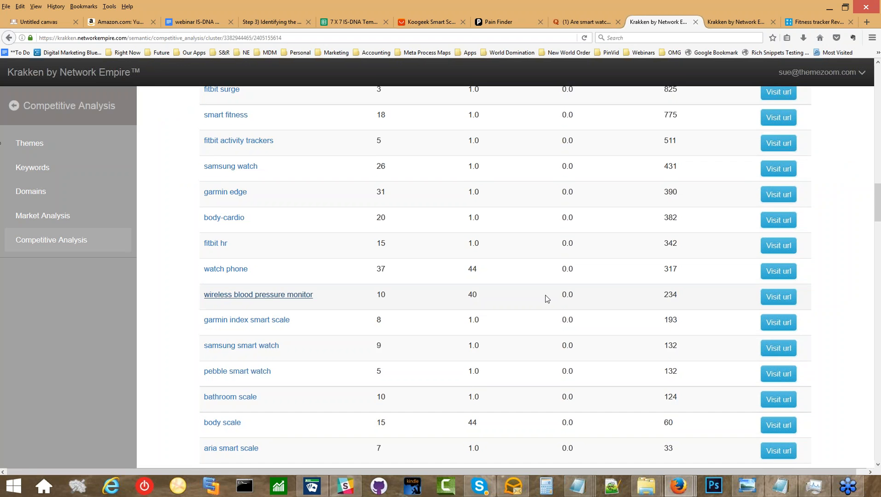
scroll(662, 304, "down", 4)
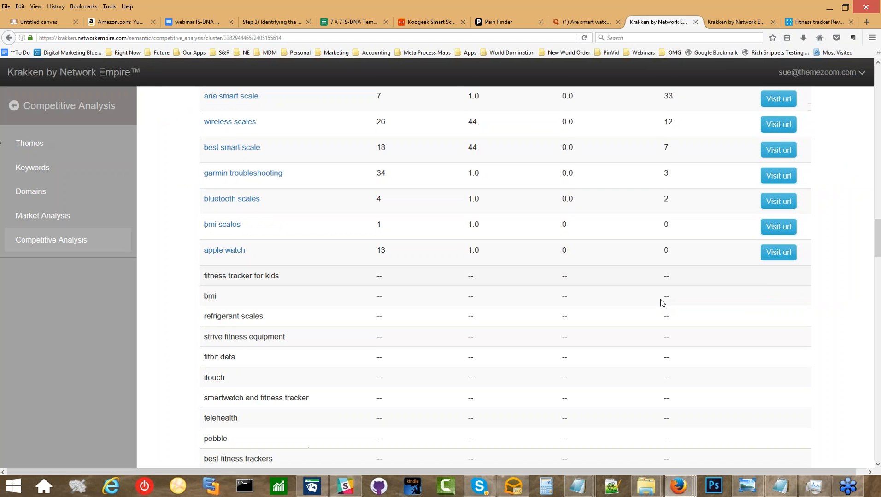
scroll(661, 301, "up", 6)
scroll(661, 300, "up", 7)
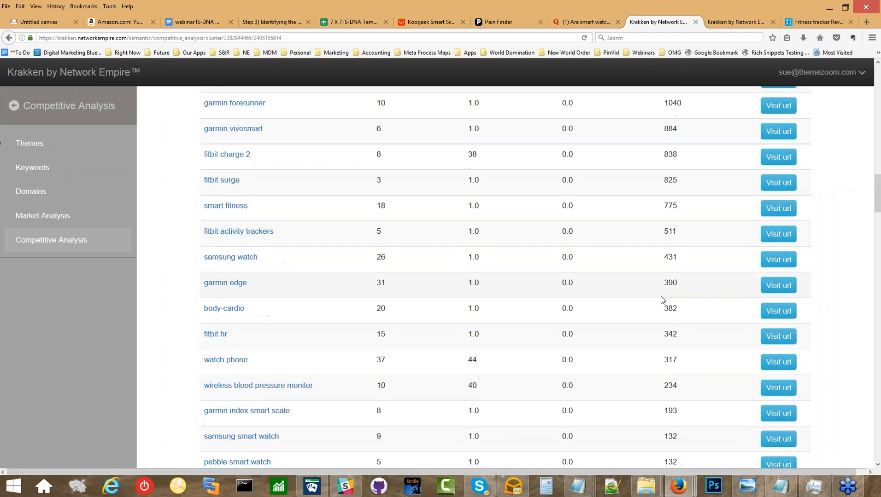
scroll(662, 300, "up", 10)
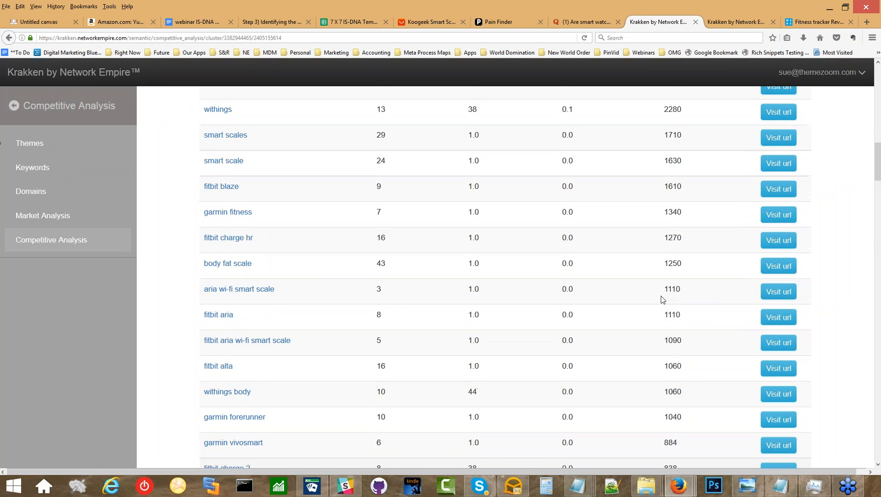
scroll(662, 300, "up", 4)
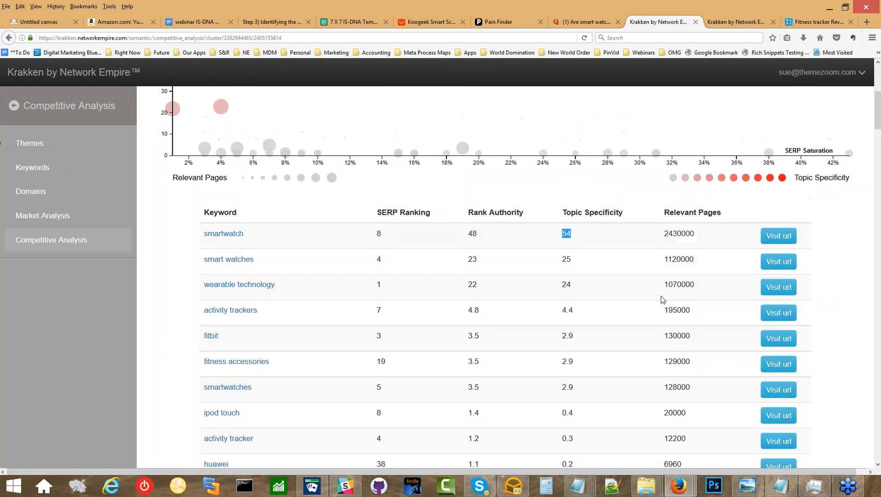
scroll(662, 300, "down", 6)
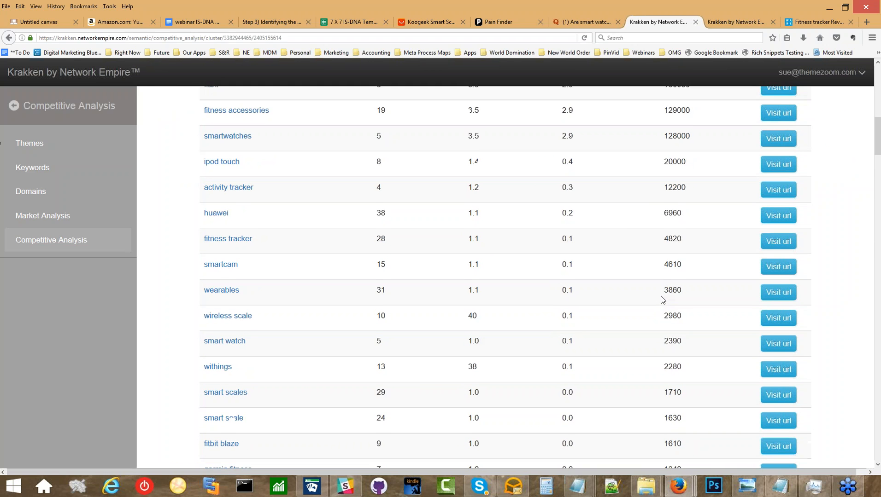
scroll(661, 300, "down", 4)
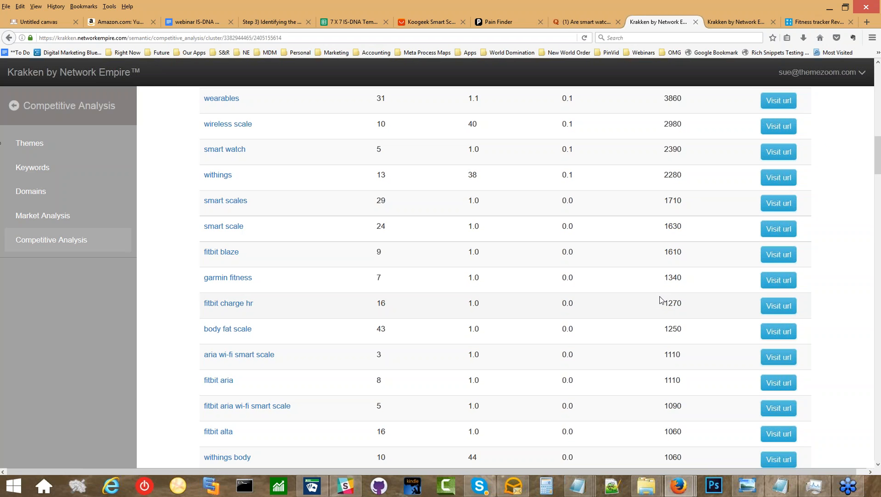
scroll(661, 300, "up", 15)
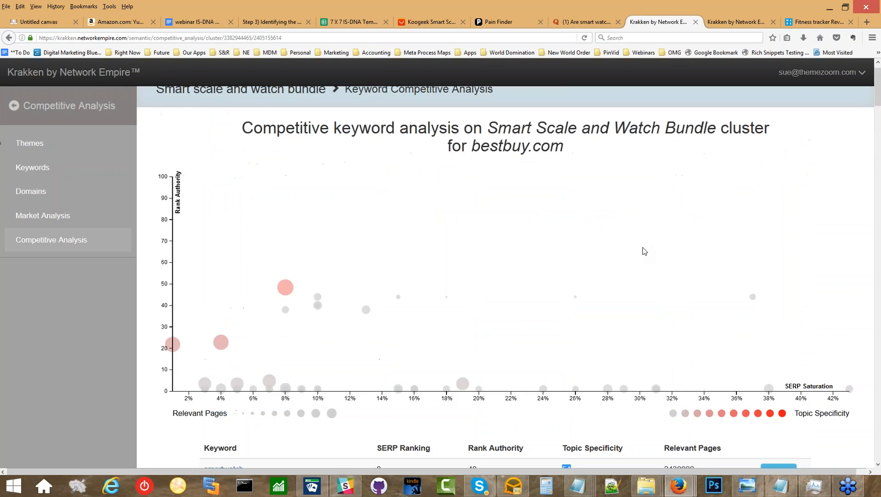
- Load bestbuy.com in place of the Wareable fitness trackers page and search the store for fitbit
left_click(802, 22)
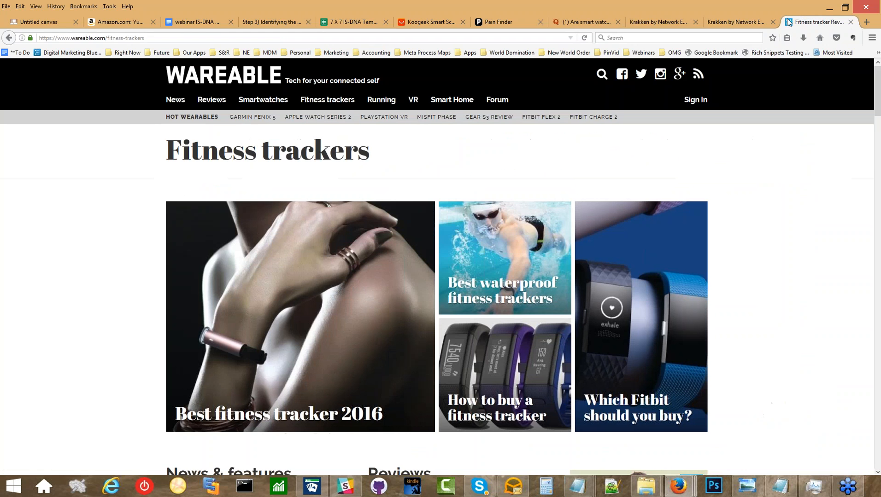
left_click(385, 37)
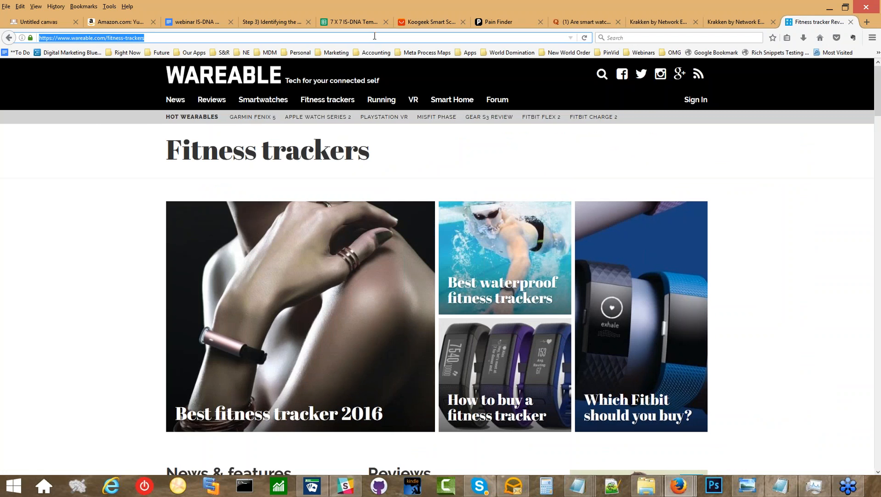
type("bestbuy.com/")
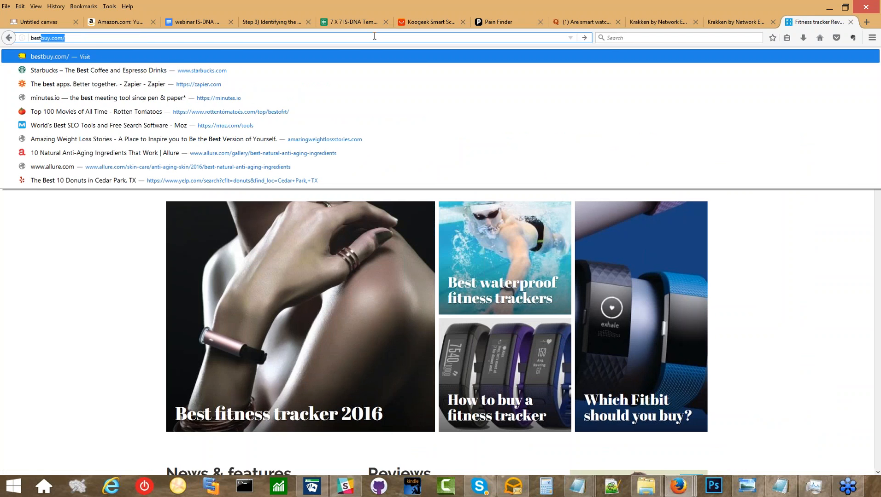
key("Return")
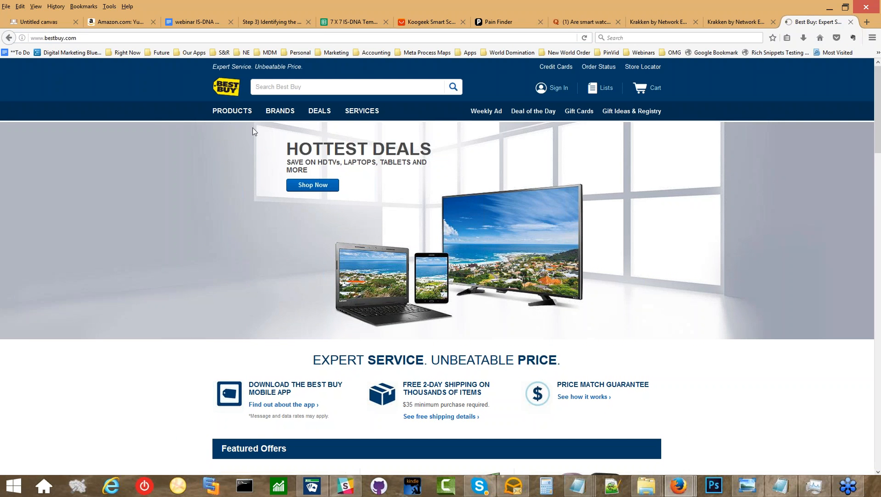
type("fitbit")
key("Return")
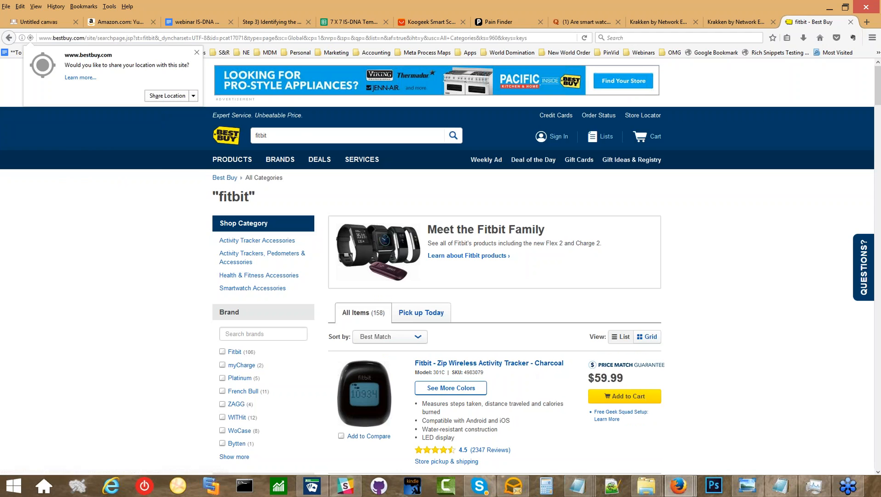
- Open the customer reviews of the Fitbit Zip Wireless Activity Tracker and read through the first page of reviews
left_click(506, 455)
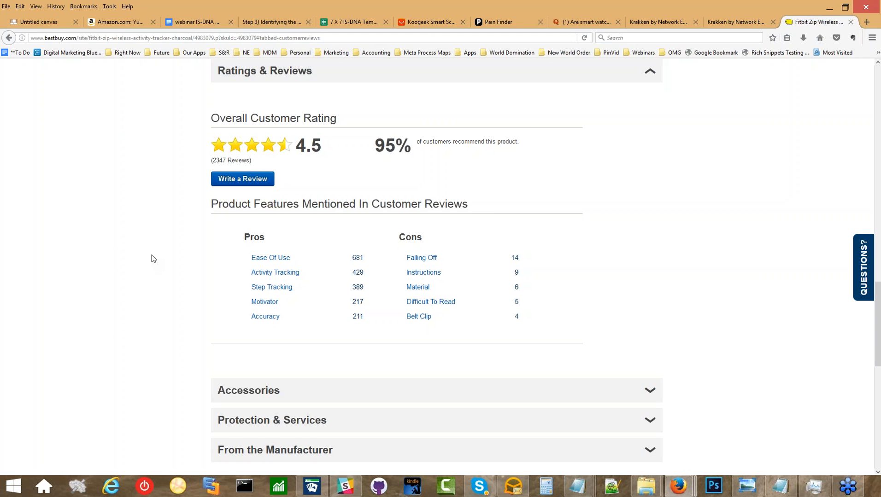
scroll(153, 259, "down", 2)
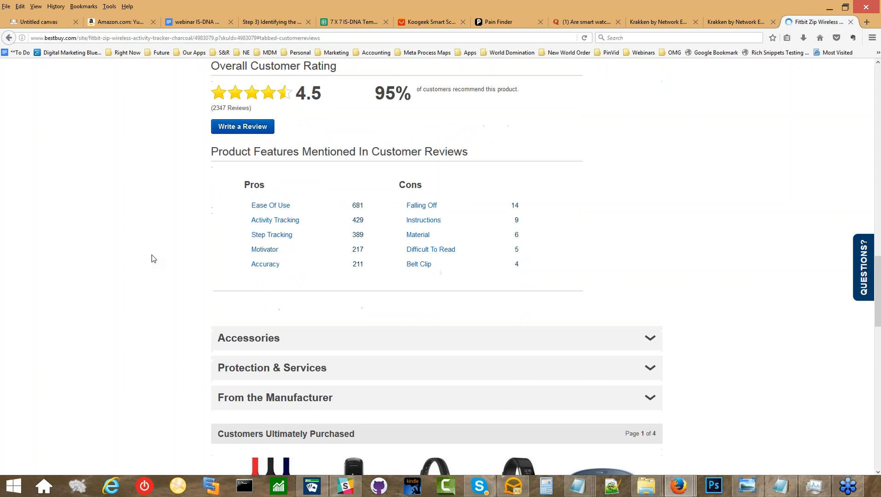
scroll(154, 259, "down", 5)
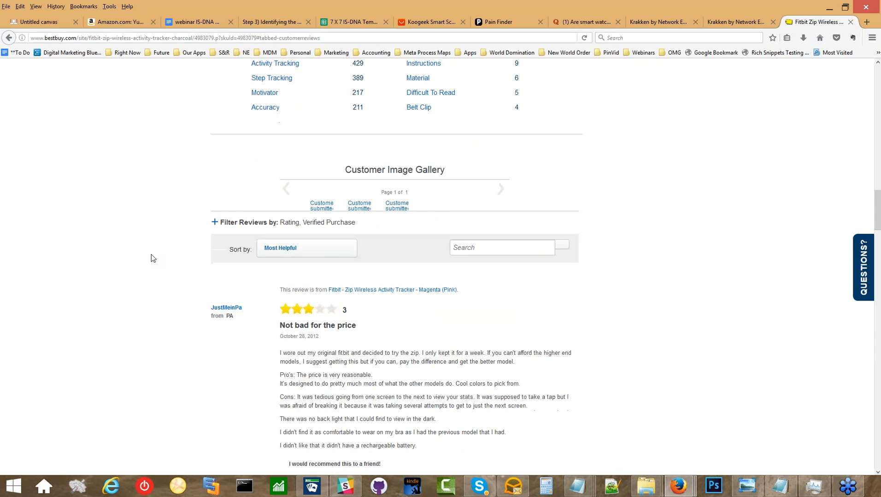
scroll(154, 258, "down", 5)
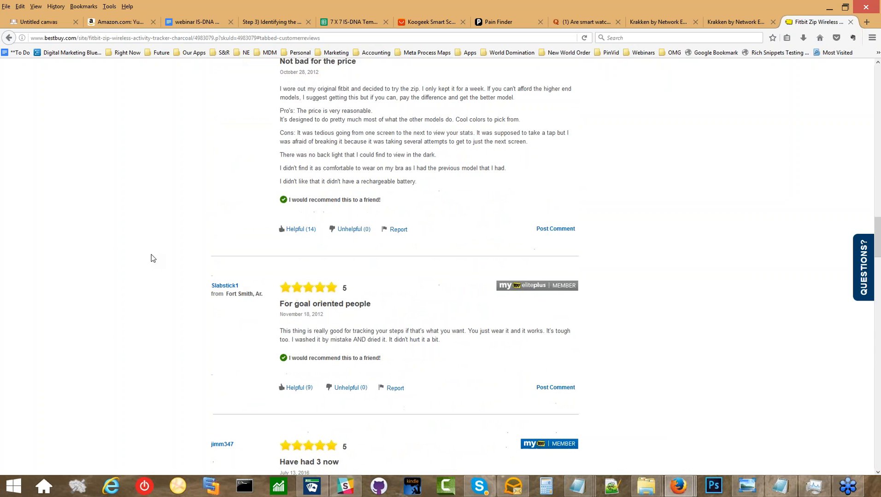
scroll(153, 259, "down", 1)
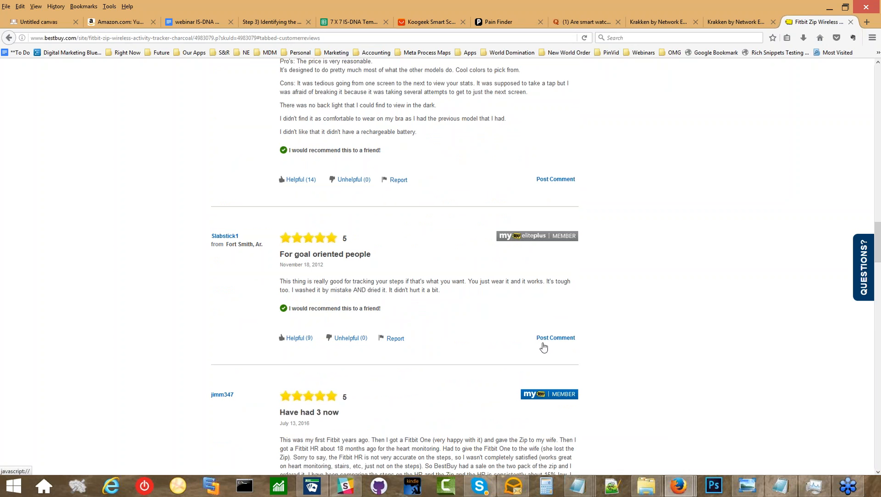
scroll(390, 257, "up", 3)
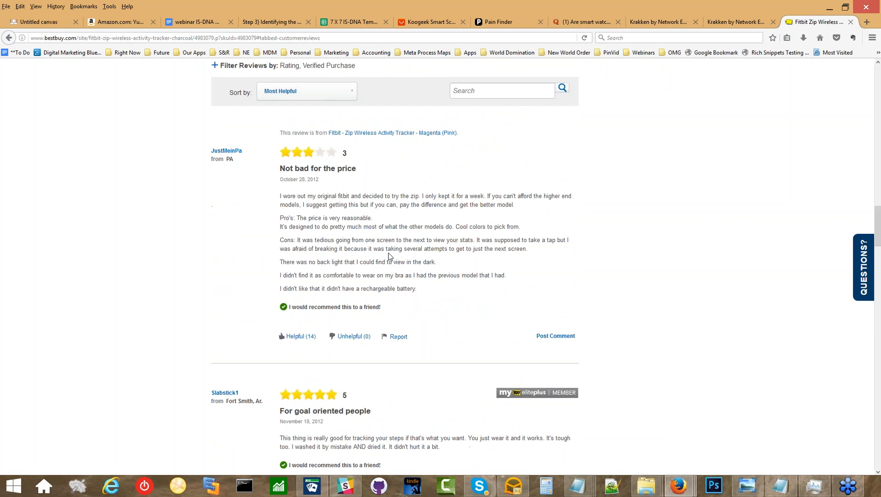
scroll(389, 257, "up", 3)
scroll(388, 272, "down", 4)
scroll(411, 274, "down", 20)
scroll(413, 274, "down", 11)
scroll(414, 275, "down", 2)
scroll(413, 275, "up", 2)
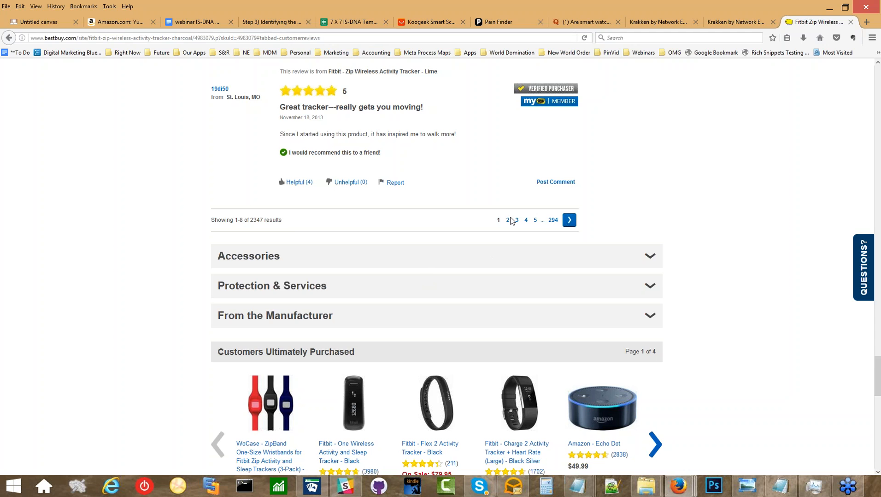
- Go to the second page of the Fitbit Zip reviews and read down to its end
left_click(507, 221)
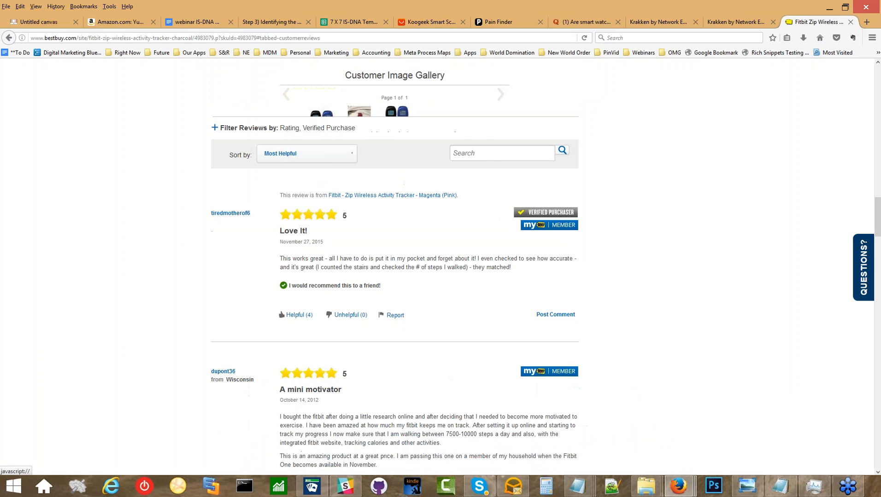
scroll(461, 256, "down", 6)
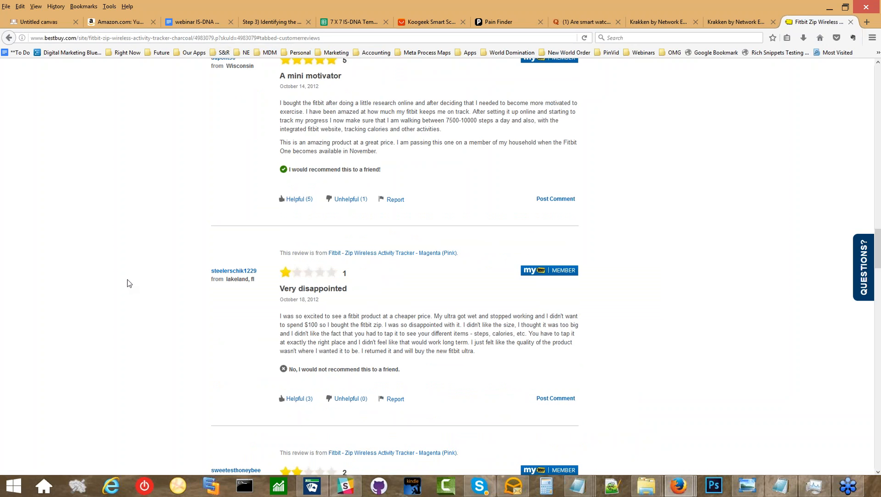
scroll(143, 318, "down", 5)
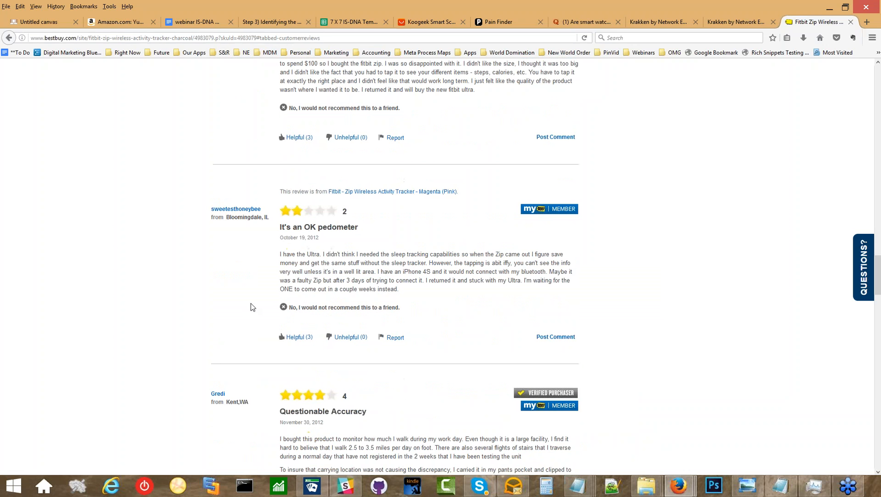
scroll(251, 305, "down", 6)
scroll(324, 315, "down", 15)
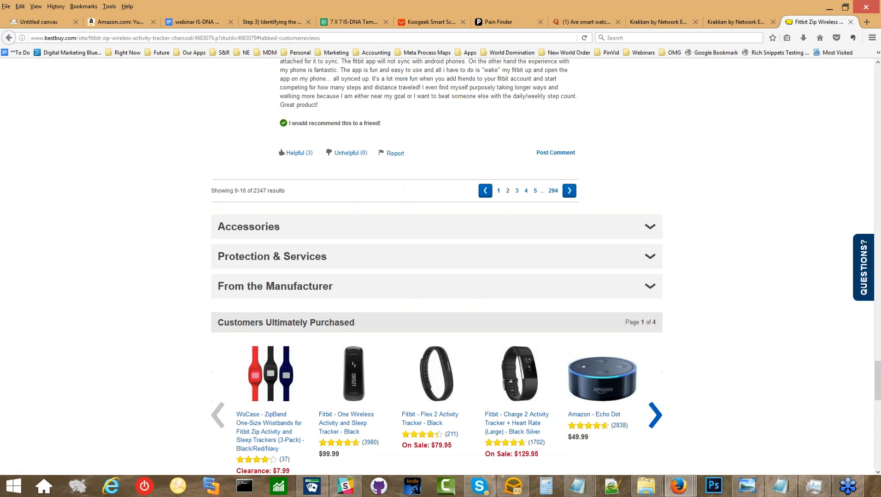
- Load the third page of reviews, highlight the parameter part of its URL and return to the start of the product page
left_click(518, 192)
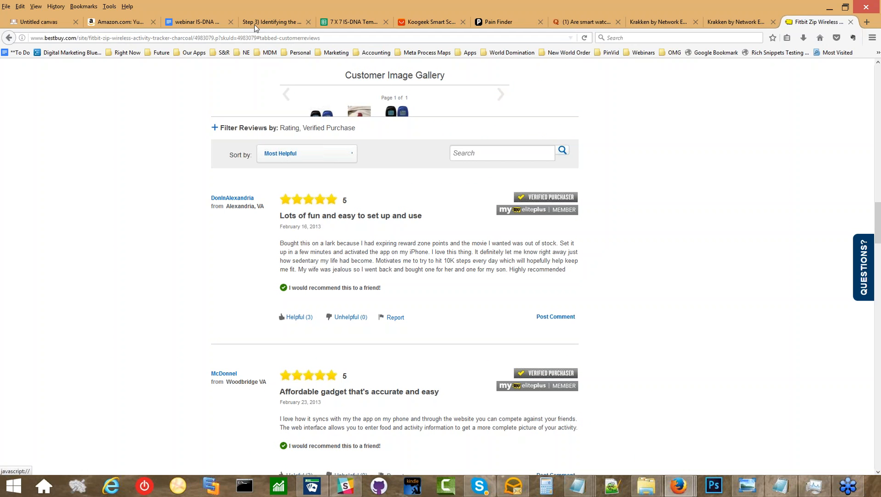
left_click_drag(219, 37, 327, 39)
scroll(157, 128, "up", 12)
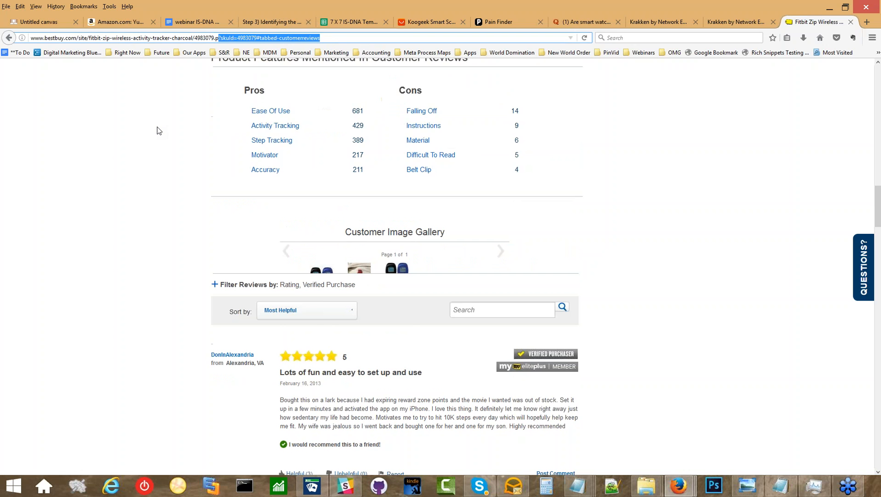
scroll(156, 139, "up", 7)
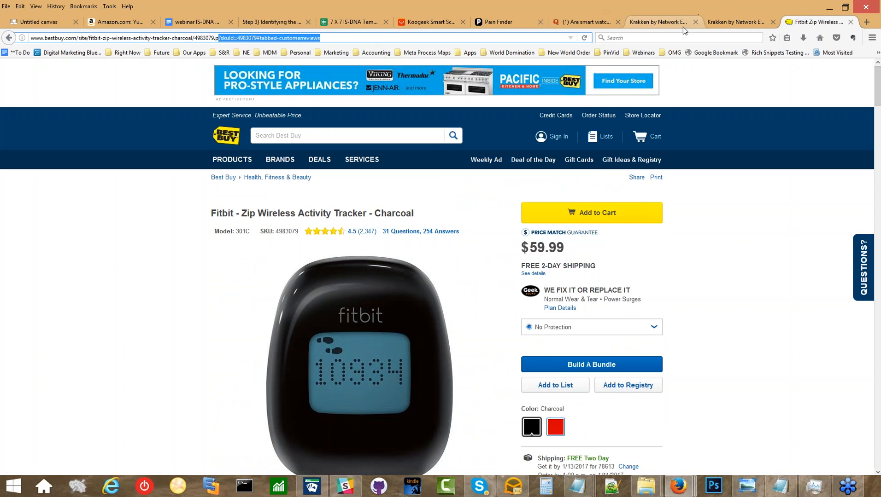
- Return to the Krakken keyword analysis for bestbuy.com and look through its Fitbit and other device keywords
left_click(672, 22)
scroll(675, 188, "down", 4)
scroll(509, 276, "down", 5)
scroll(671, 222, "down", 15)
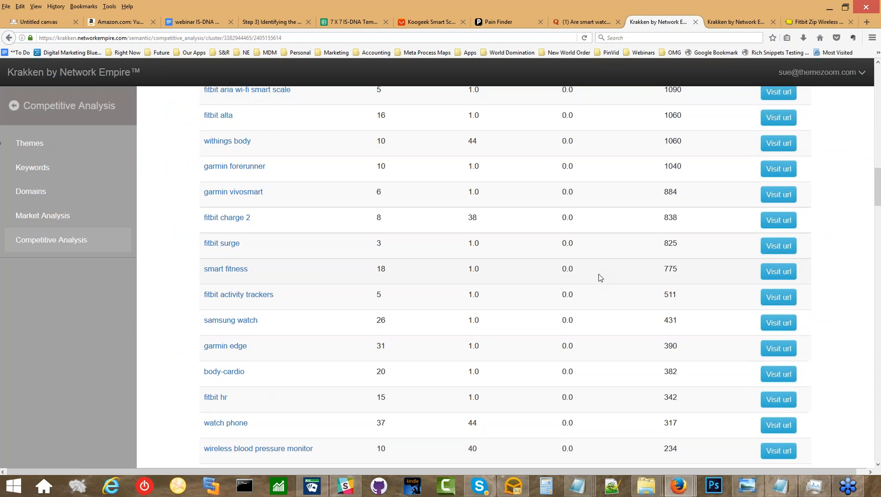
- Open the cluster's custom domains and view the form for tracking a new domain, closing it without adding one
left_click(26, 195)
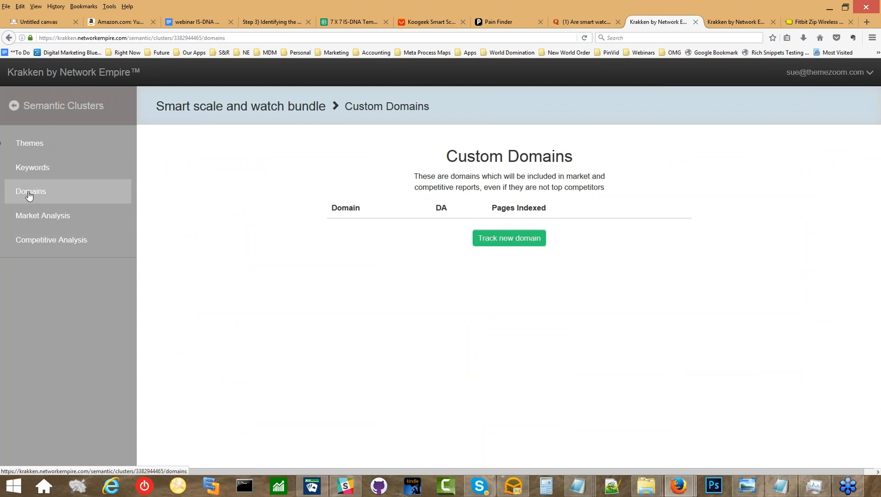
left_click(504, 240)
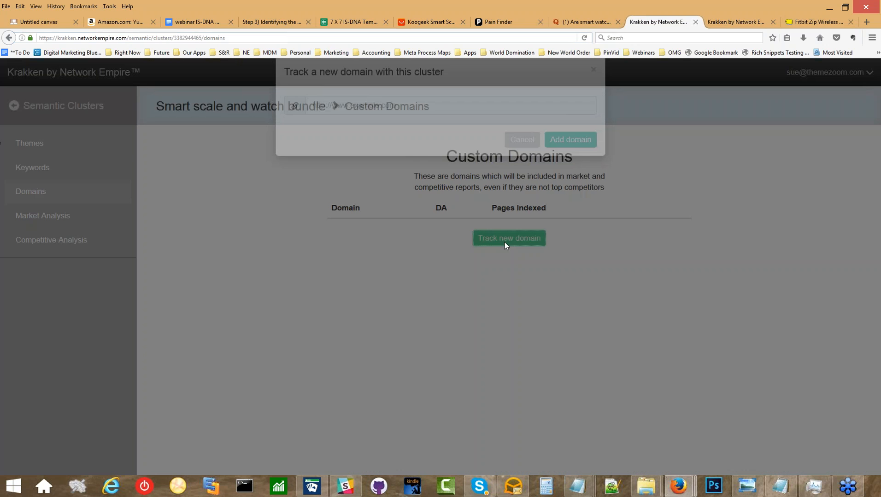
left_click(365, 125)
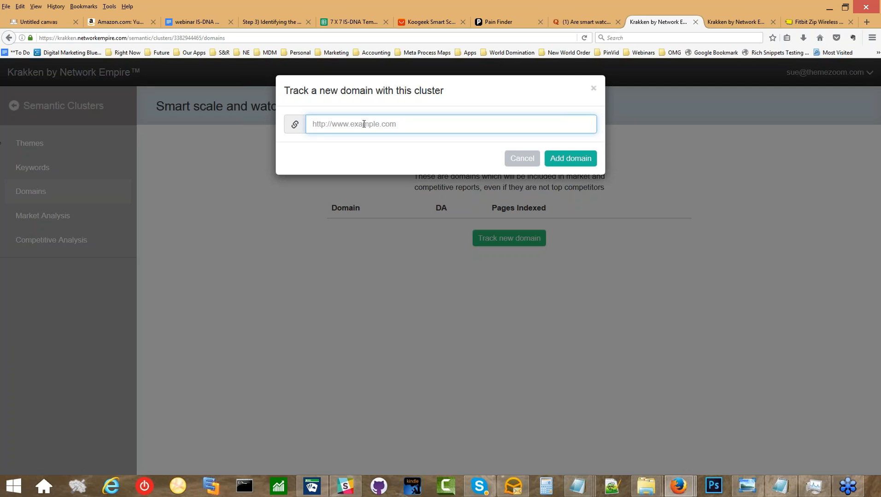
left_click(593, 88)
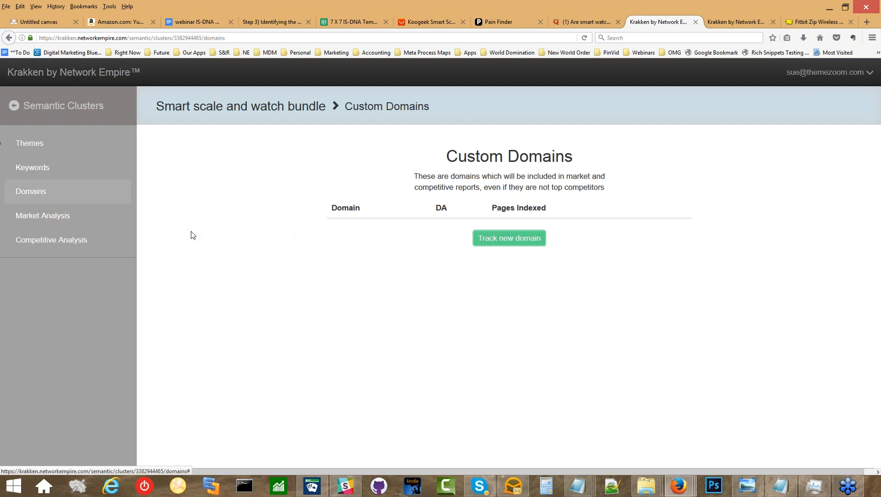
- Open the cluster's competitive analysis and review the top ranked domains table down to amazon.com
left_click(42, 237)
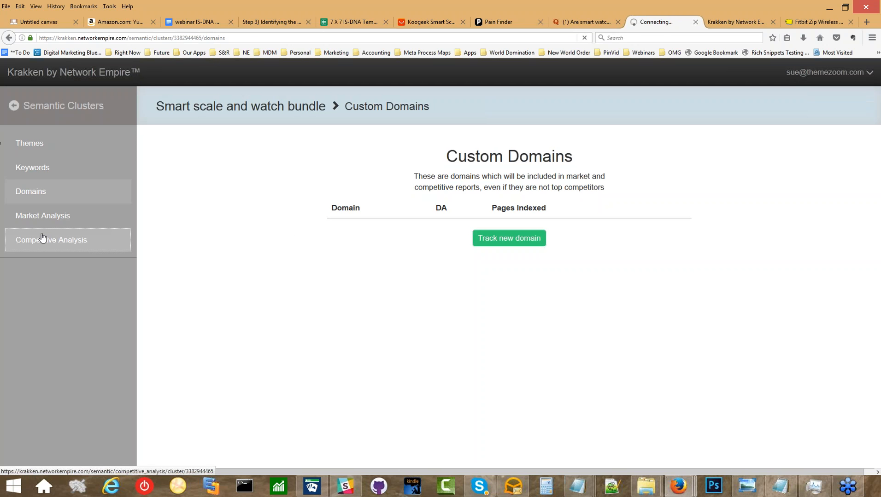
scroll(170, 340, "down", 10)
scroll(169, 337, "down", 3)
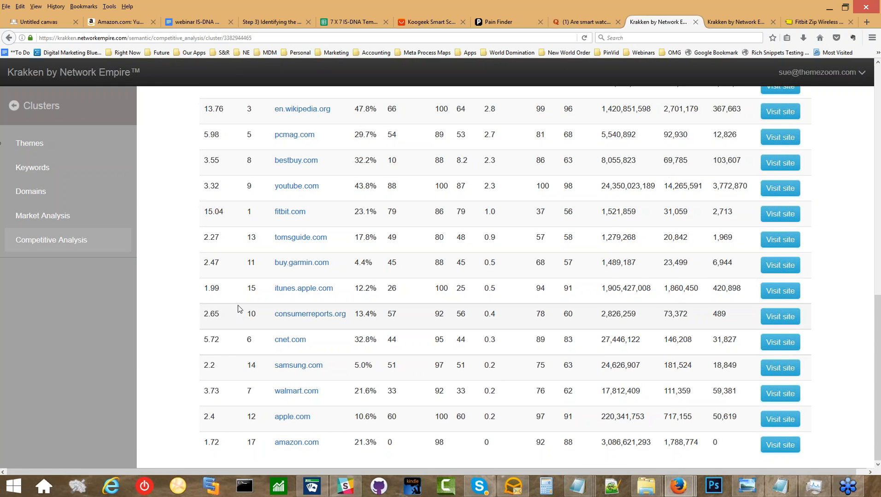
scroll(238, 309, "up", 5)
scroll(237, 306, "down", 5)
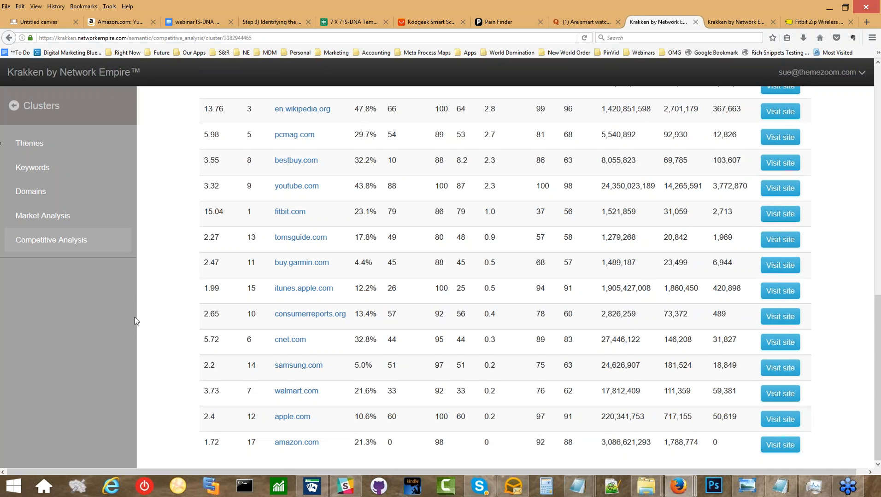
scroll(138, 313, "up", 10)
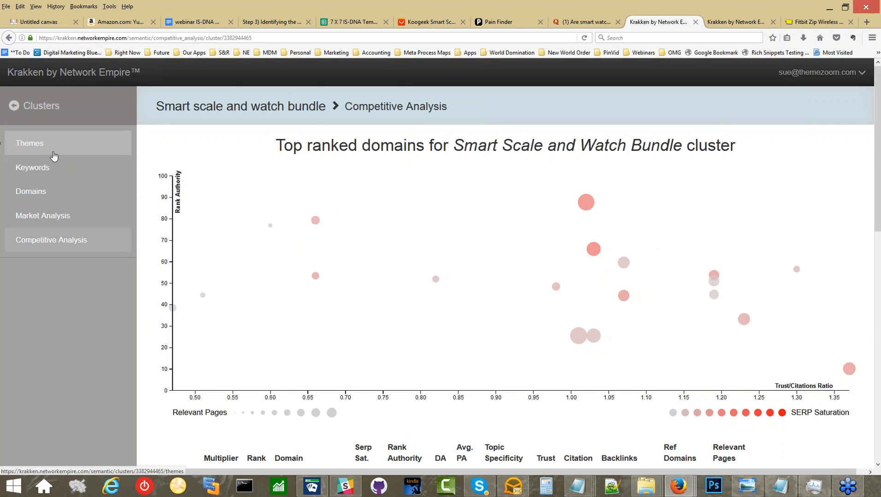
- View the cluster's themes overview and the list of all semantic clusters, and go back to the cluster
left_click(58, 148)
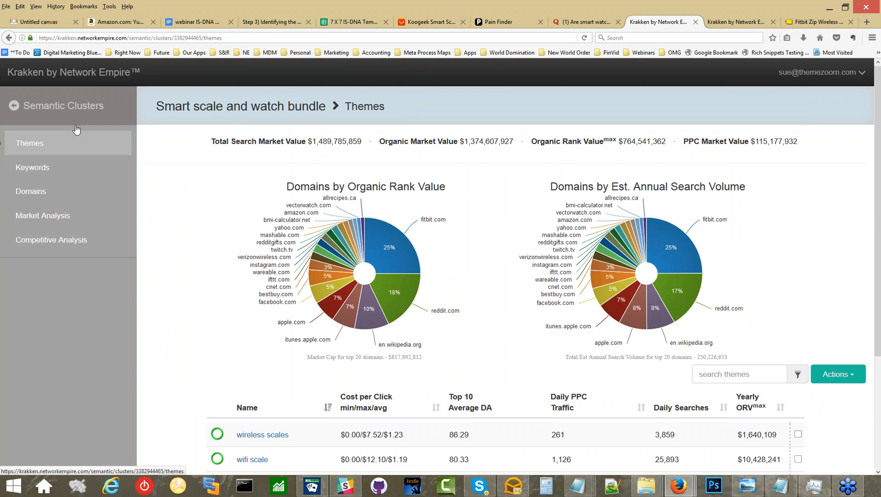
left_click(76, 107)
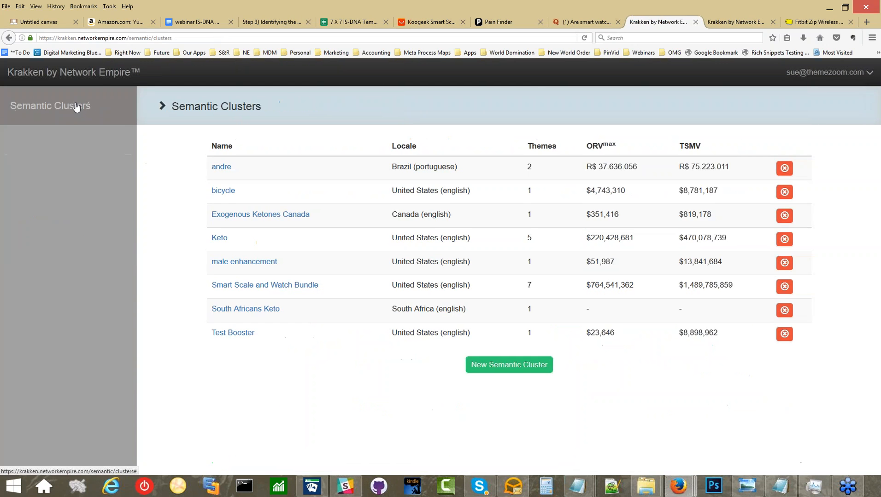
left_click(9, 38)
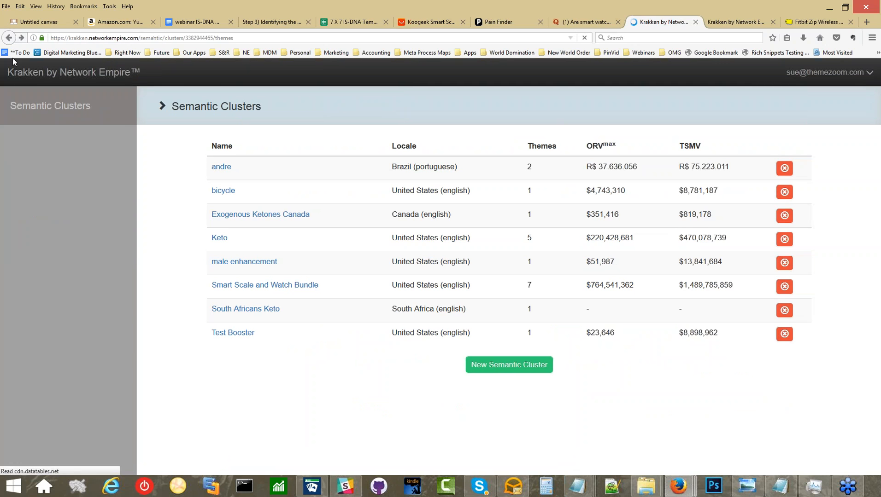
- Open the cluster's keyword map and move the isolated smart fitness equipment node lower, beside the connected groups
left_click(17, 168)
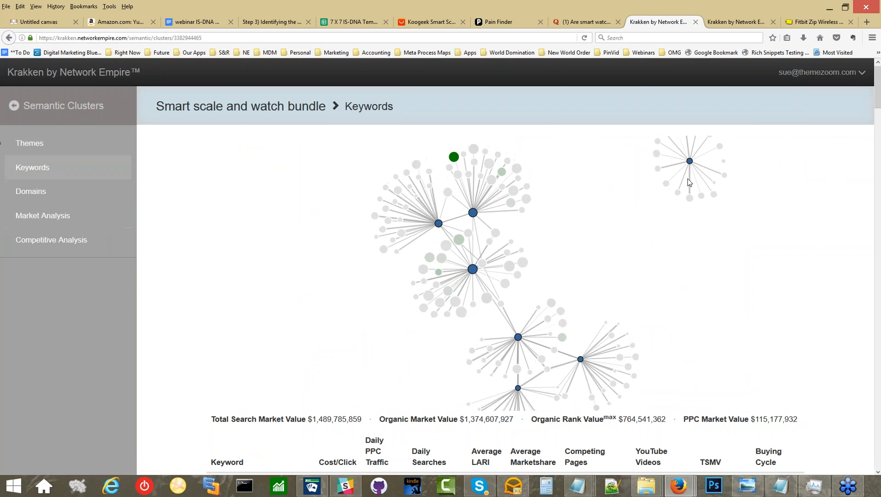
left_click_drag(684, 157, 660, 288)
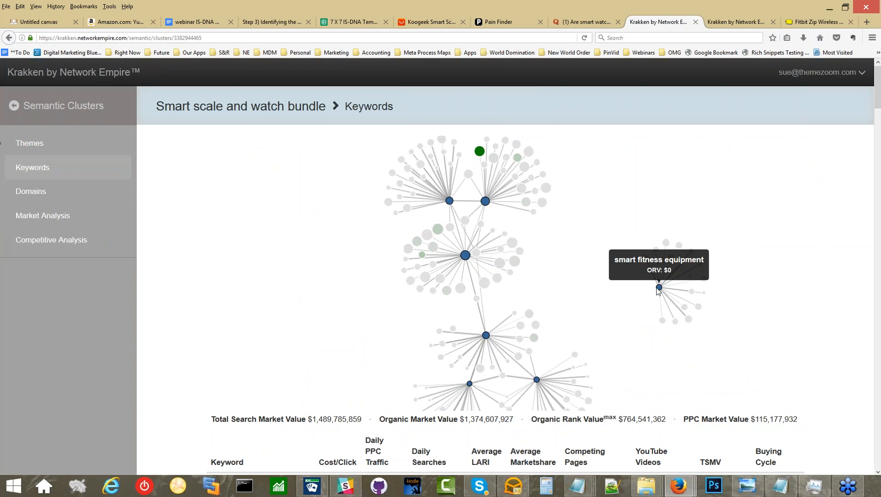
- Go back to the competitive analysis and view the metrics of the most topic-specific domains
left_click(77, 245)
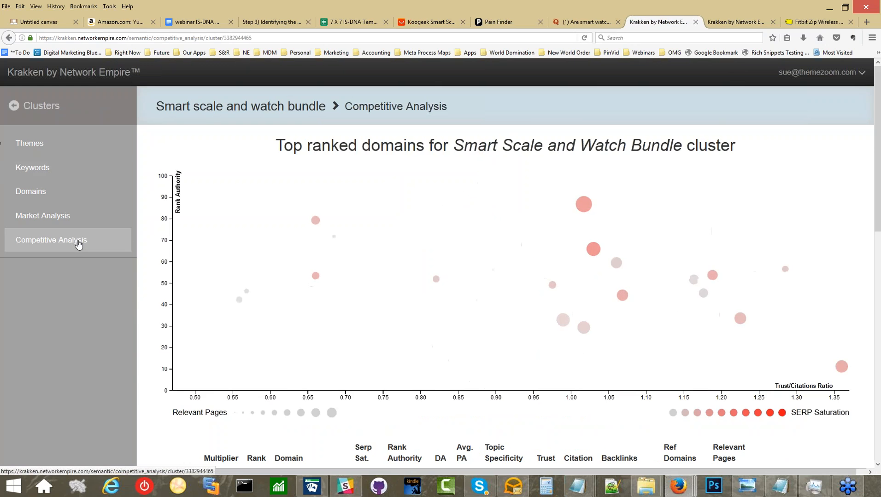
scroll(226, 246, "down", 5)
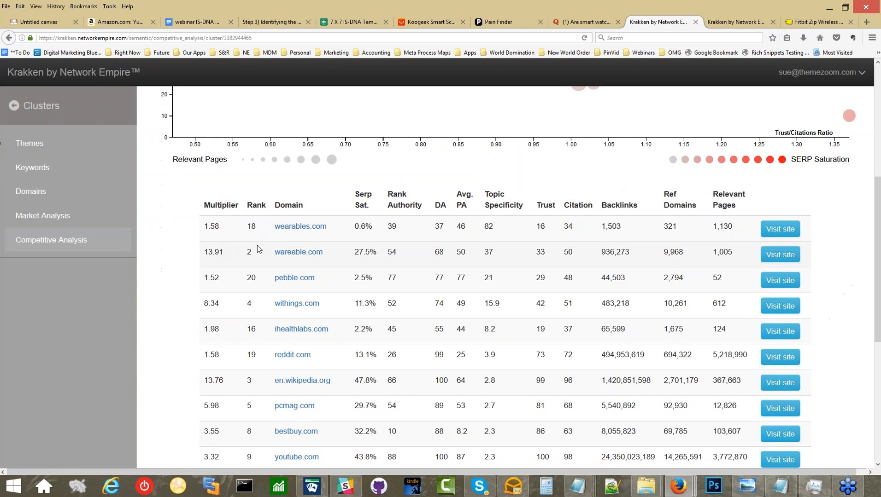
- Open the cluster's market analysis and review the table of top valued domains
left_click(24, 215)
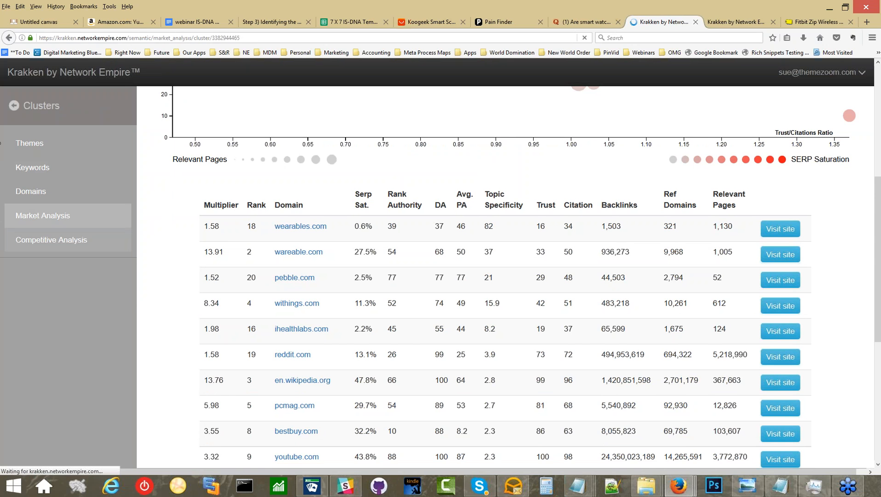
scroll(178, 290, "down", 1)
scroll(177, 290, "down", 3)
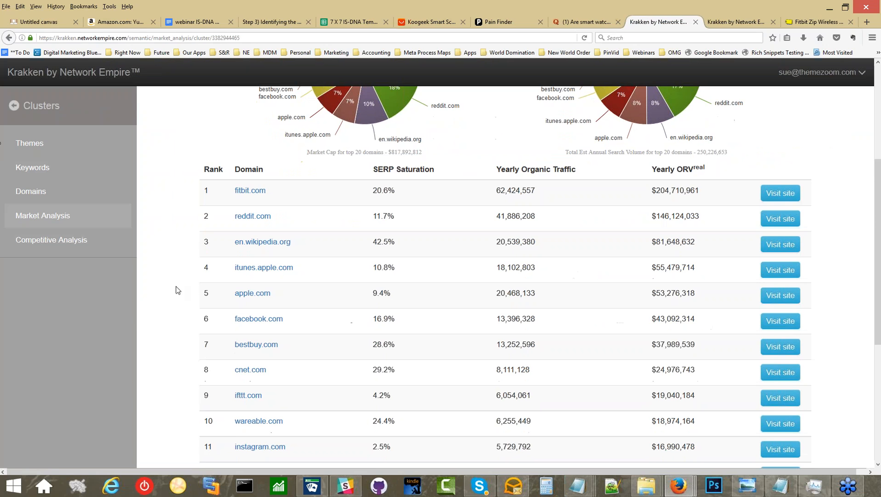
scroll(183, 285, "down", 1)
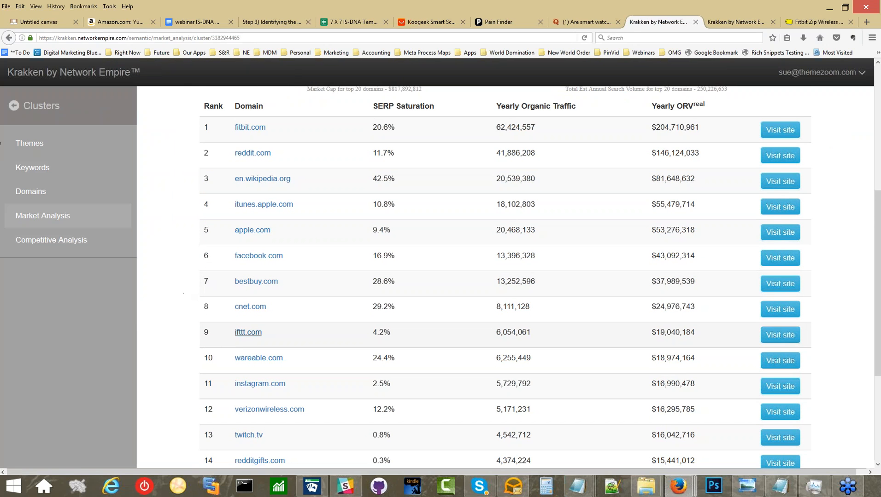
- Open the keyword market analysis for ifttt.com and examine its realized ORV and searches charts and the keyword rankings table
left_click(238, 334)
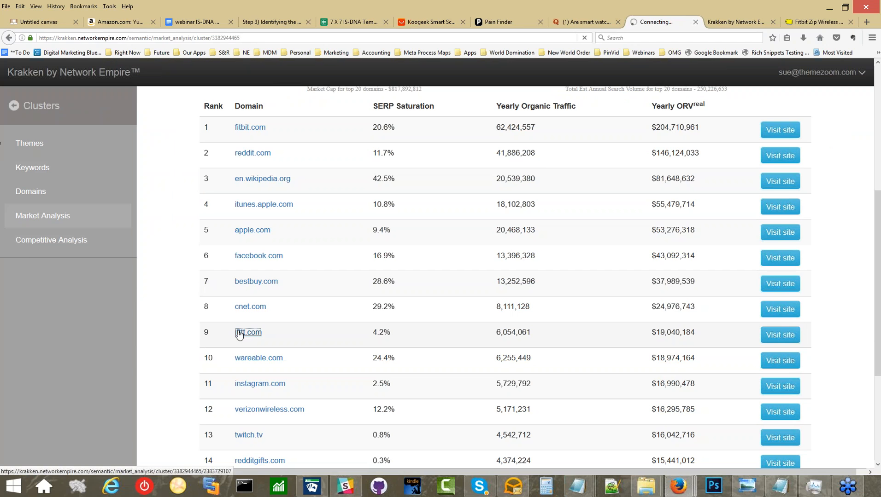
scroll(186, 305, "down", 4)
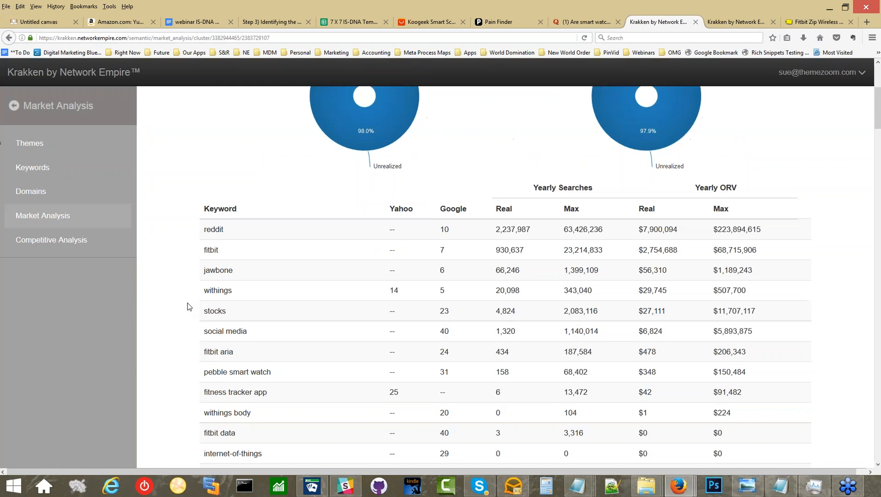
scroll(187, 305, "down", 2)
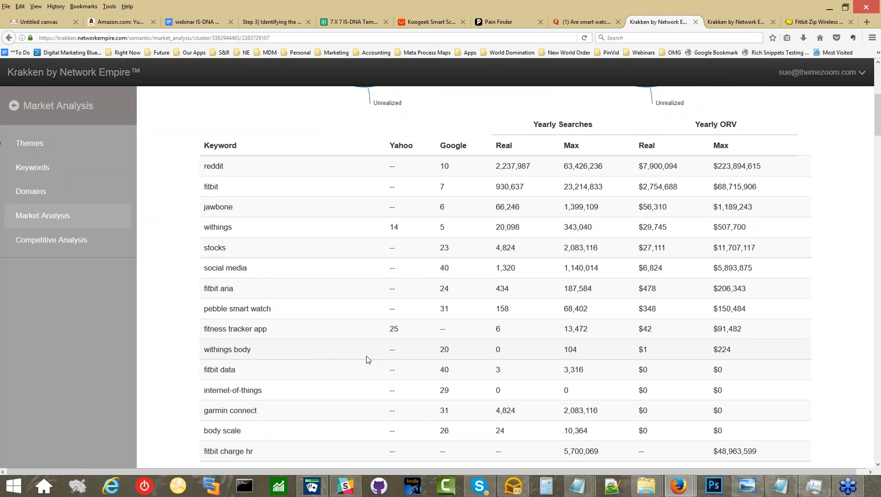
scroll(368, 360, "down", 3)
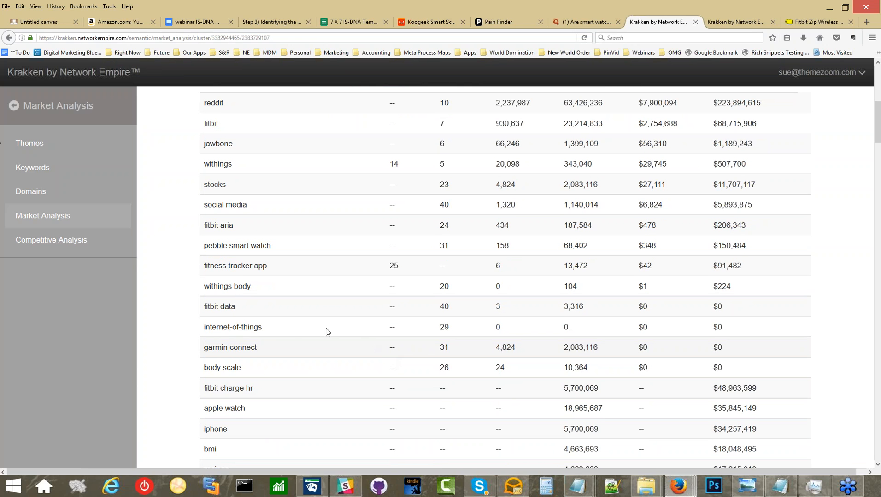
scroll(256, 302, "up", 3)
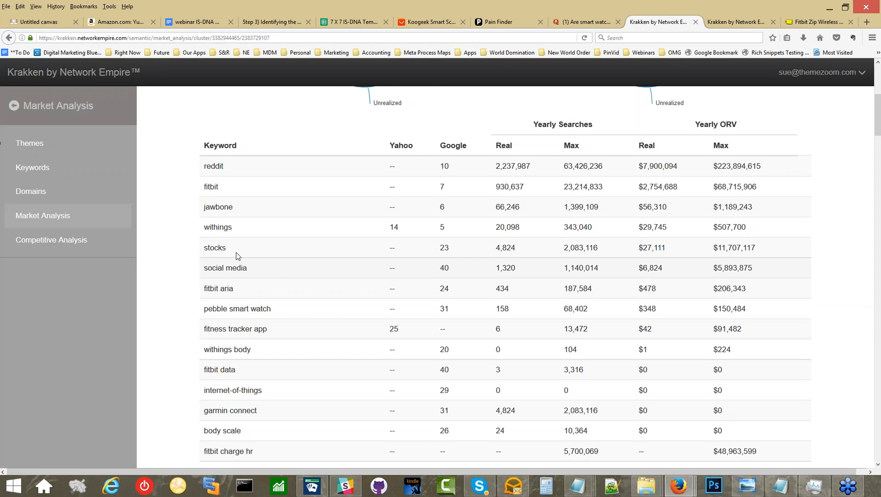
scroll(193, 229, "up", 4)
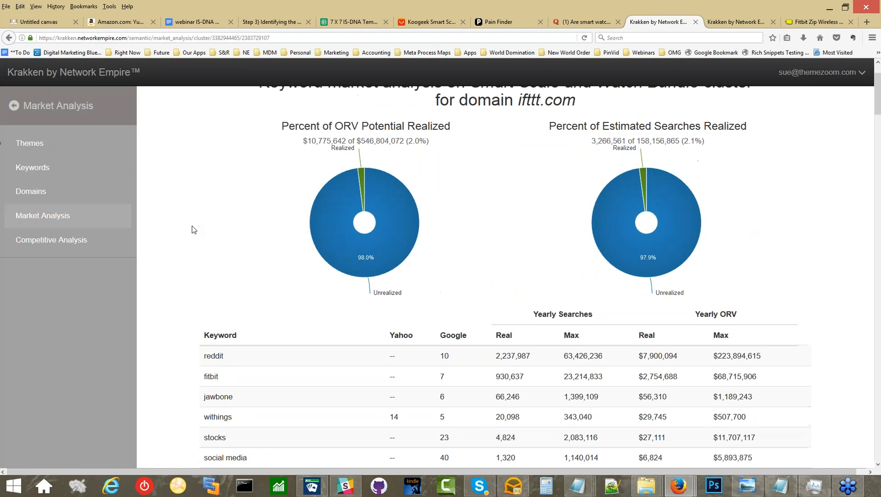
scroll(211, 237, "down", 1)
scroll(211, 236, "down", 3)
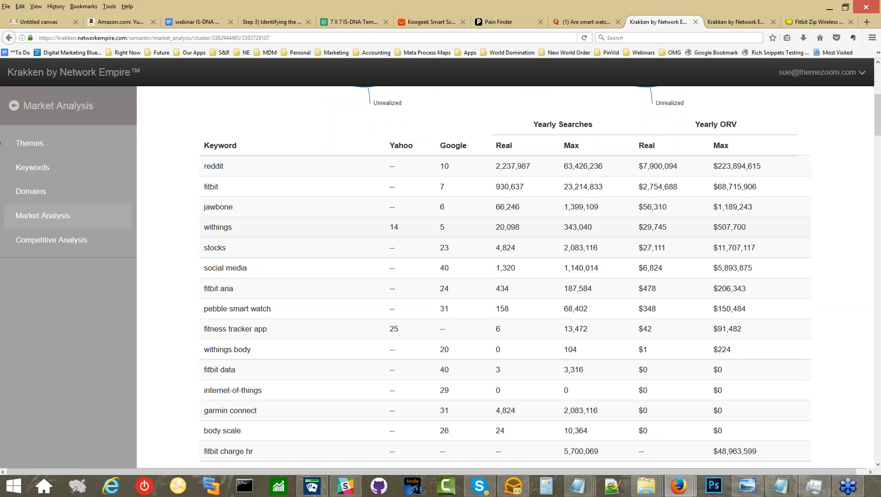
scroll(211, 237, "down", 1)
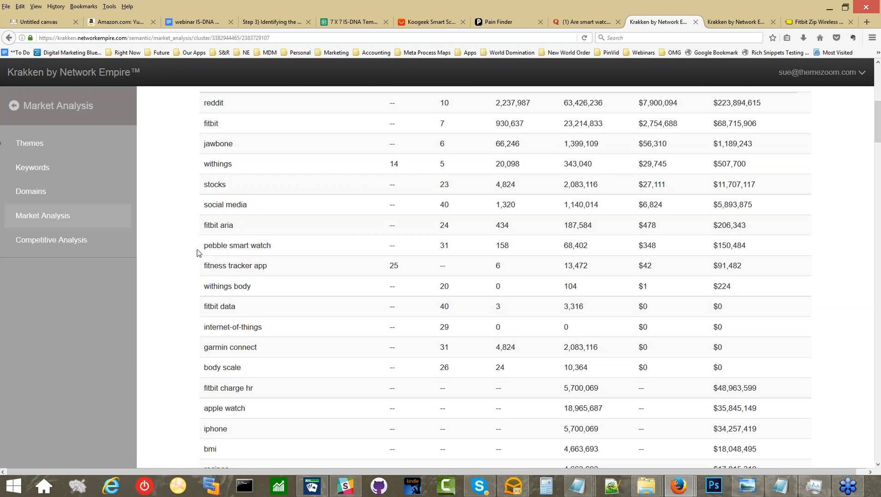
scroll(199, 247, "up", 5)
scroll(199, 248, "up", 2)
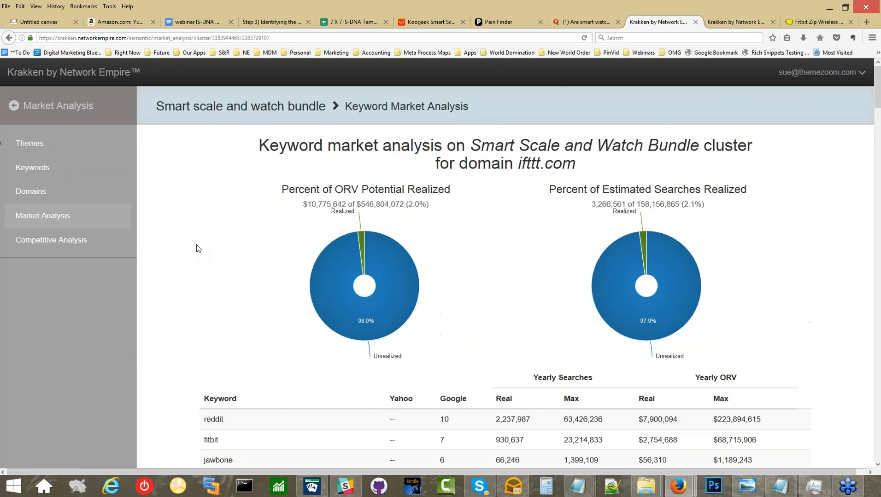
scroll(198, 249, "down", 4)
scroll(198, 248, "down", 3)
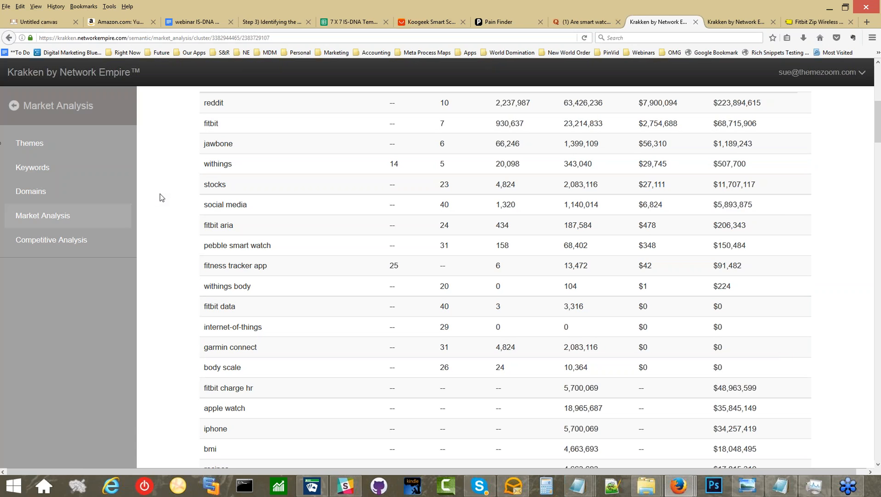
scroll(180, 228, "down", 2)
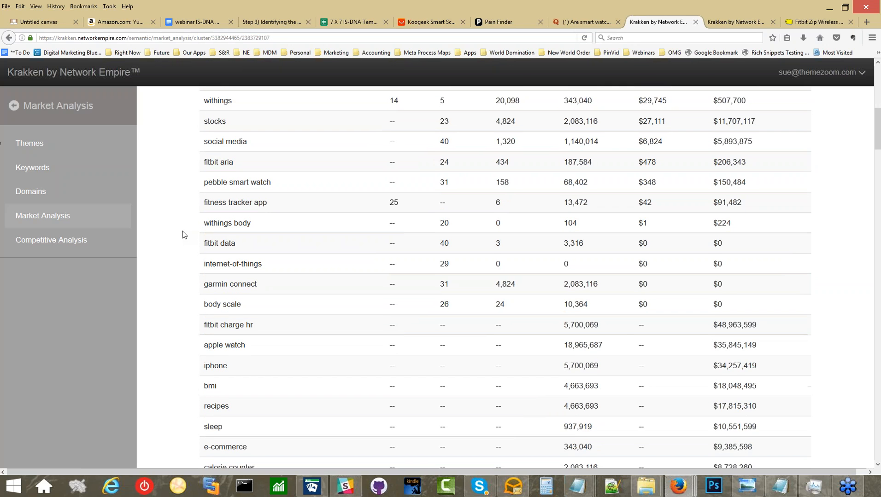
scroll(183, 229, "down", 2)
scroll(185, 229, "up", 8)
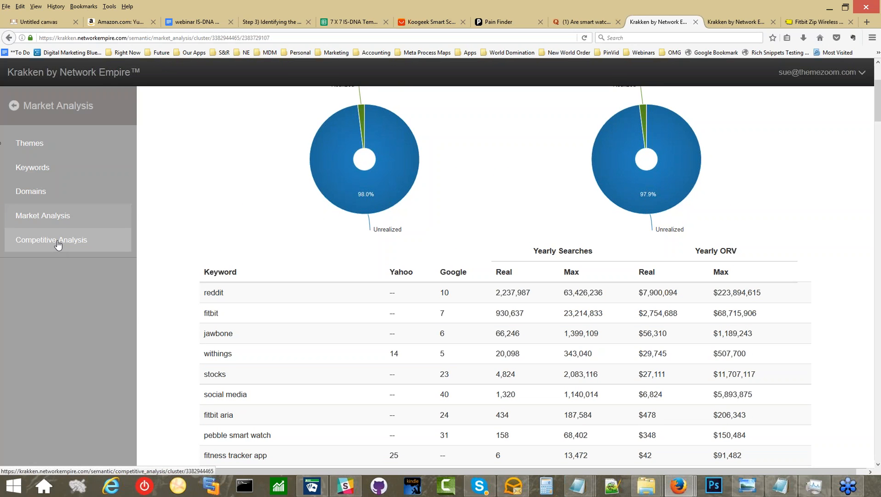
- Return to the cluster's market analysis and review the top valued domains down to allrecipes.ca
left_click(67, 224)
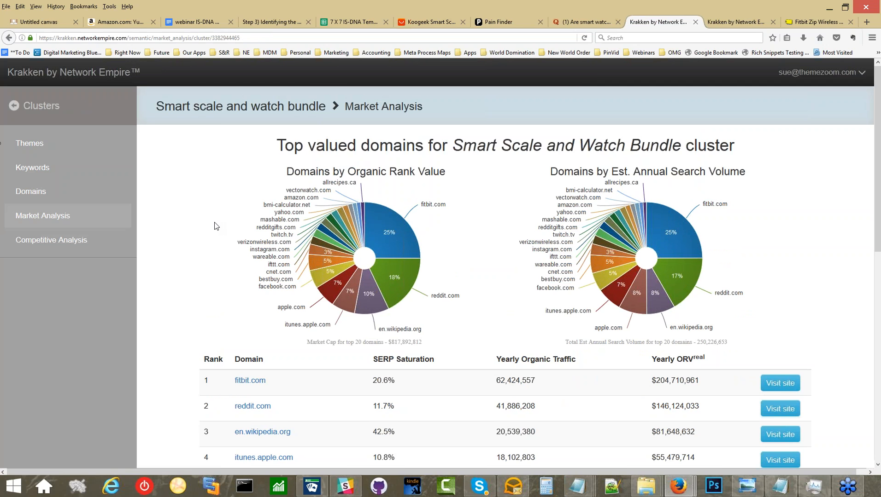
scroll(214, 226, "down", 8)
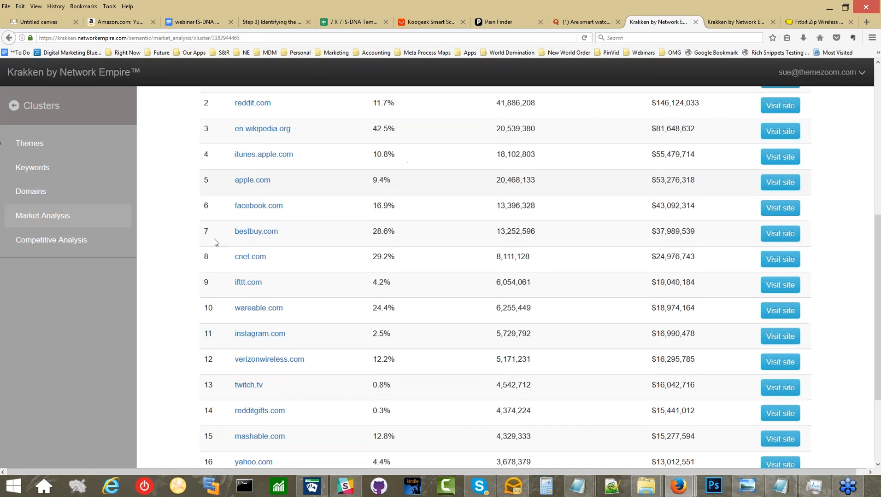
scroll(212, 298, "down", 1)
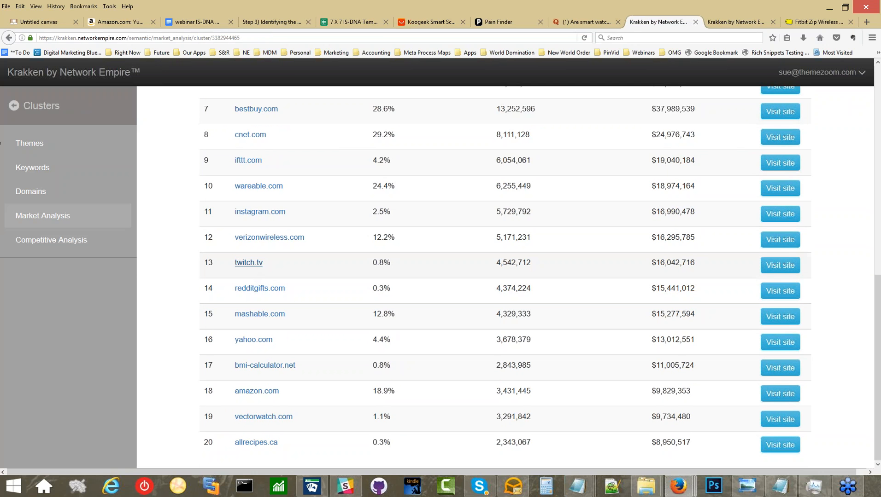
- View the keyword market analysis for twitch.tv and go back to the cluster's top valued domains
left_click(249, 262)
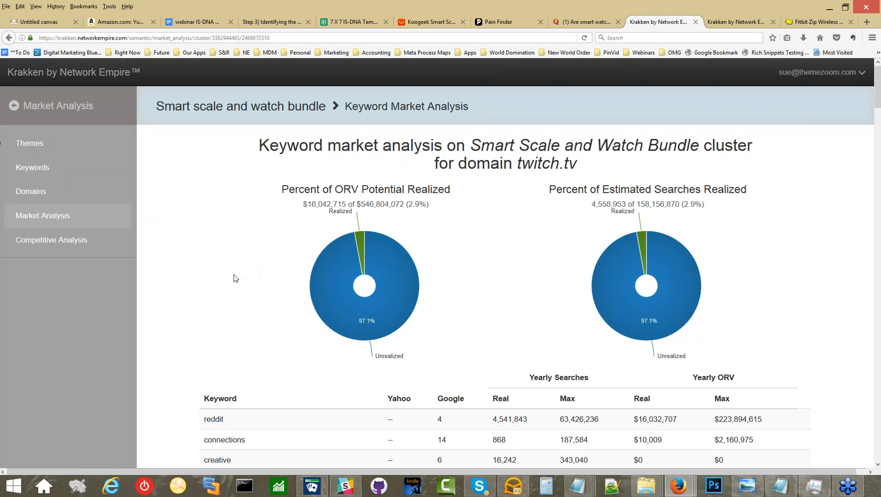
scroll(232, 276, "down", 5)
scroll(174, 192, "up", 5)
left_click(75, 113)
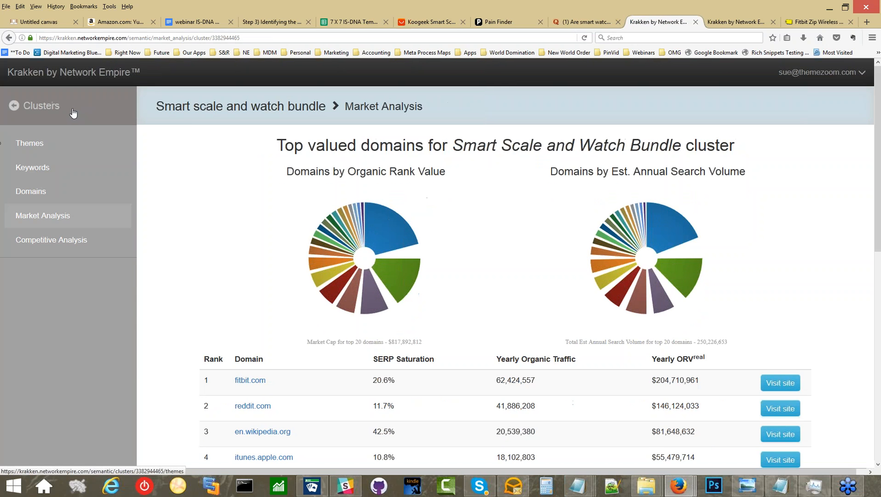
- Open the cluster's themes list and view the keywords of the smart fitness equipment theme
left_click(36, 145)
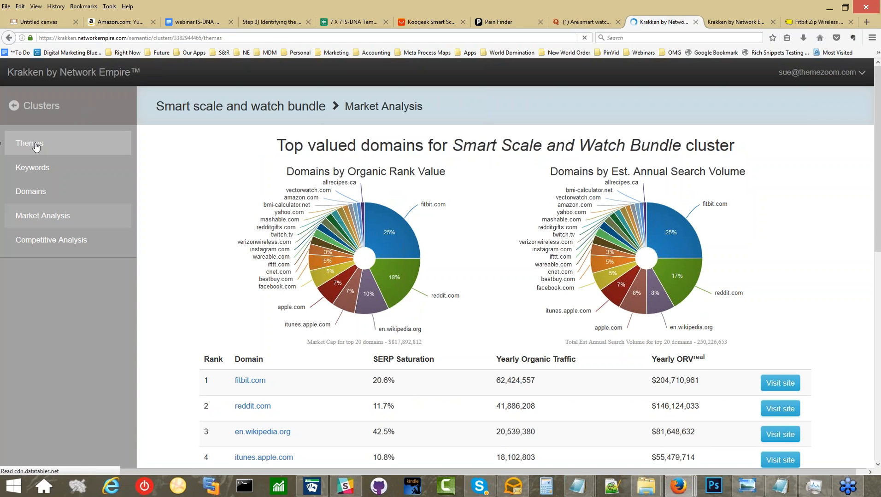
scroll(225, 328, "down", 2)
scroll(225, 328, "down", 1)
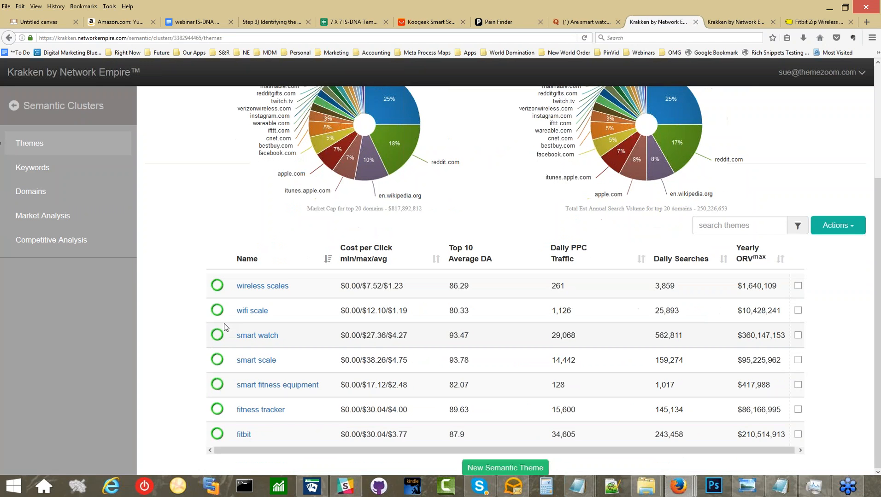
left_click(282, 386)
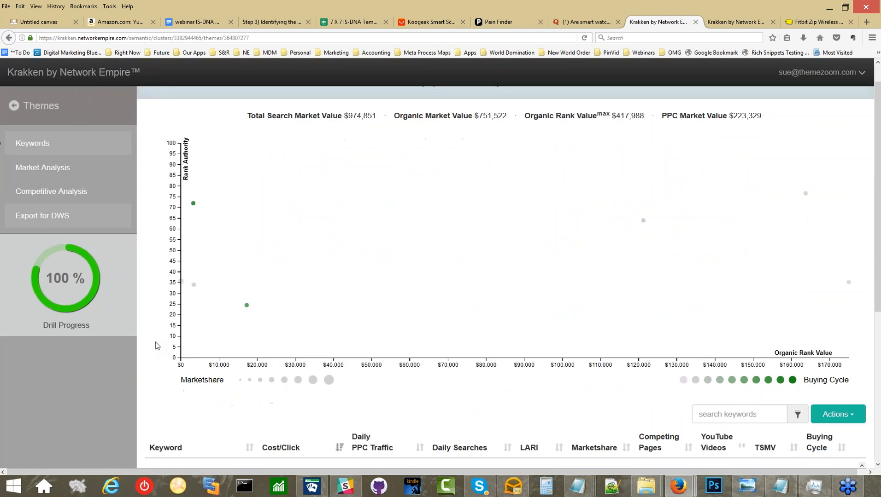
- Examine the smart fitness equipment keyword table from software engineers down to folding electric, checking for off-topic keywords
scroll(155, 341, "down", 4)
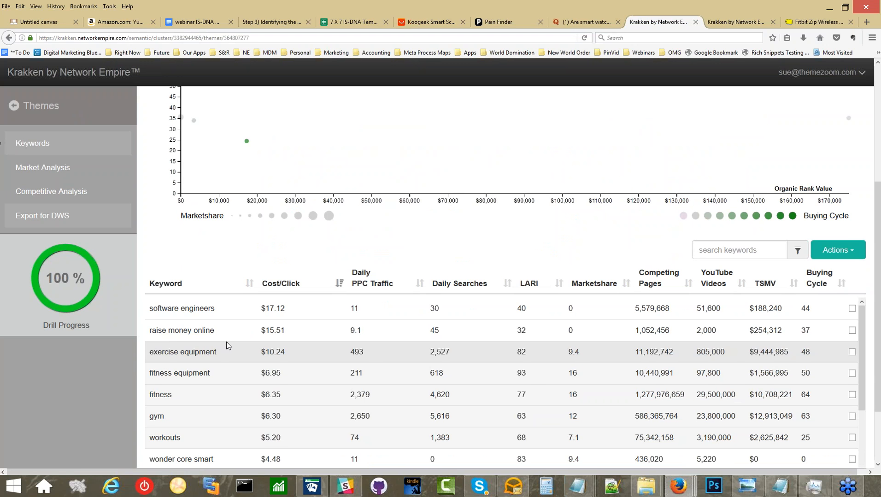
scroll(228, 345, "down", 2)
scroll(227, 345, "up", 2)
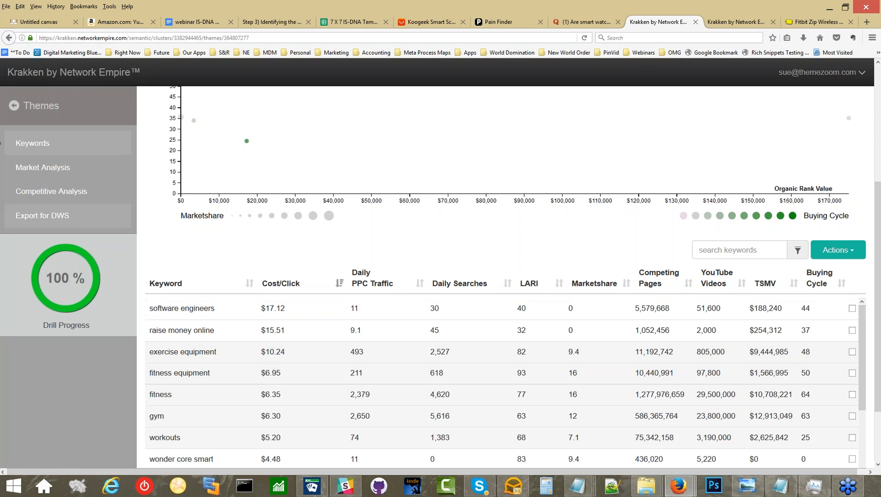
scroll(91, 384, "down", 3)
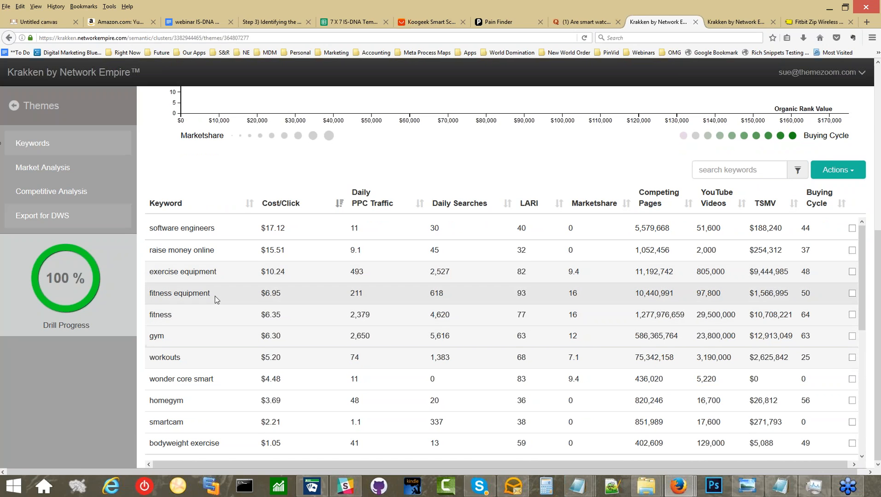
scroll(213, 313, "down", 3)
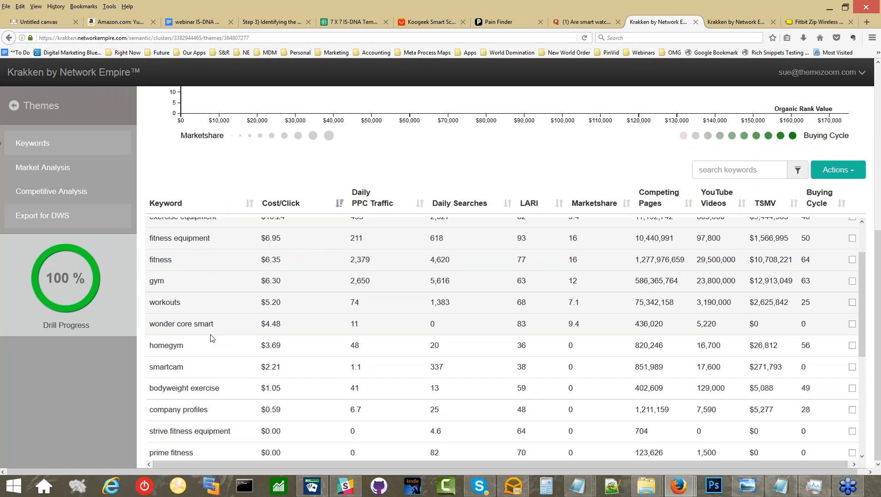
scroll(211, 339, "down", 3)
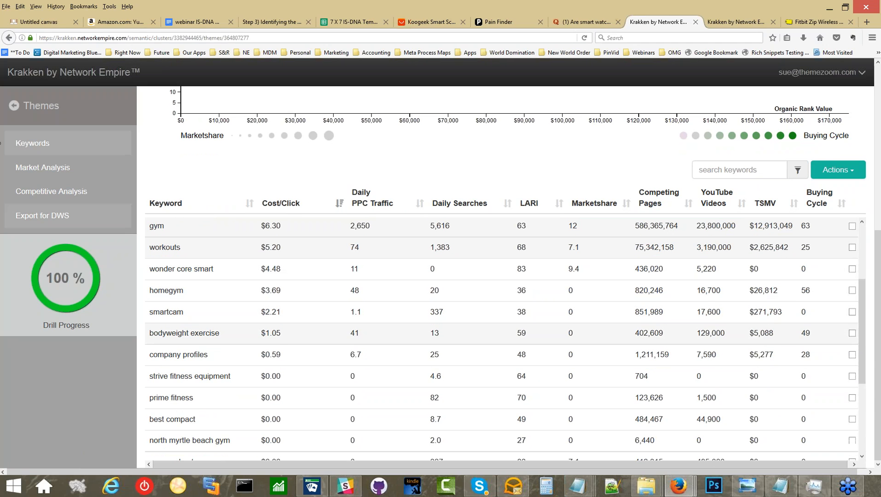
scroll(198, 376, "down", 3)
scroll(198, 350, "down", 3)
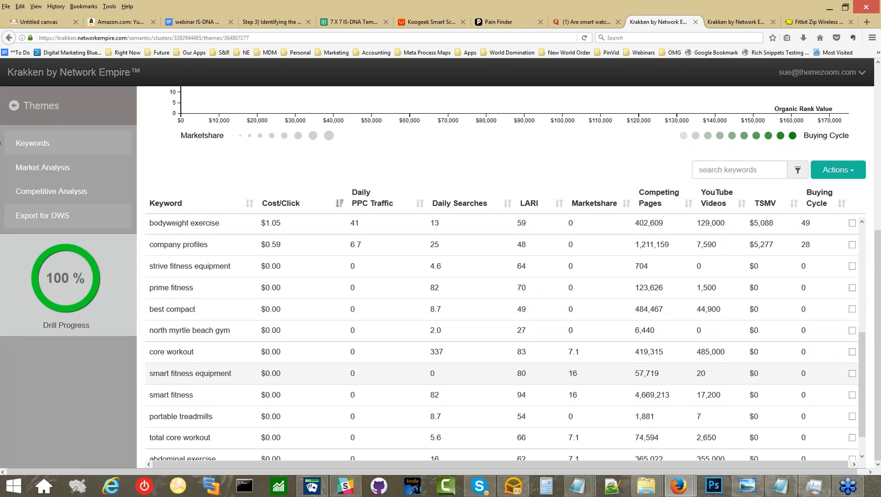
scroll(198, 369, "down", 2)
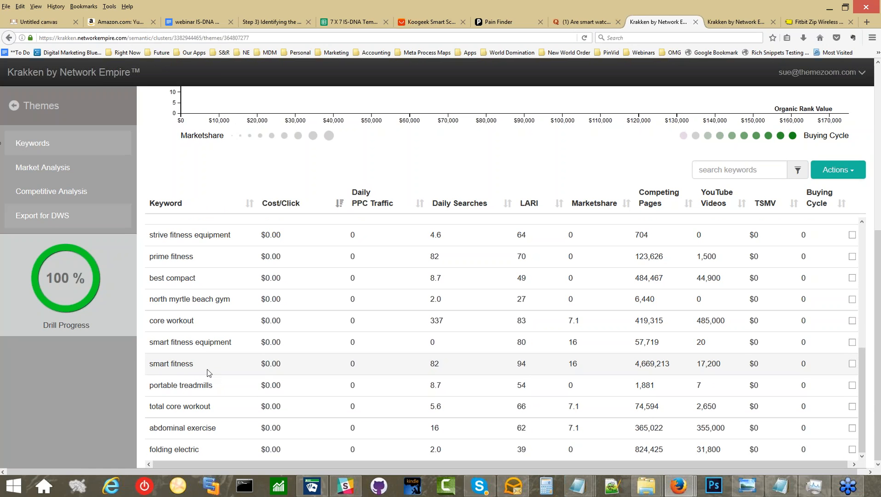
scroll(189, 405, "up", 5)
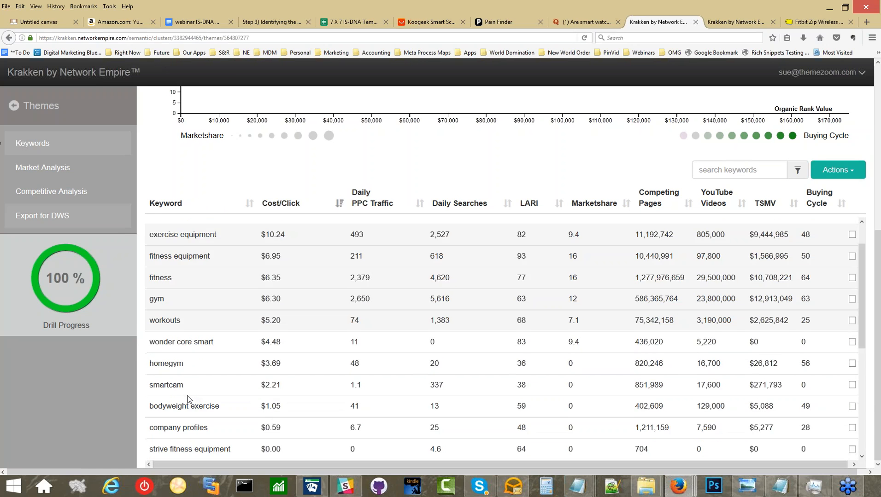
scroll(188, 399, "up", 2)
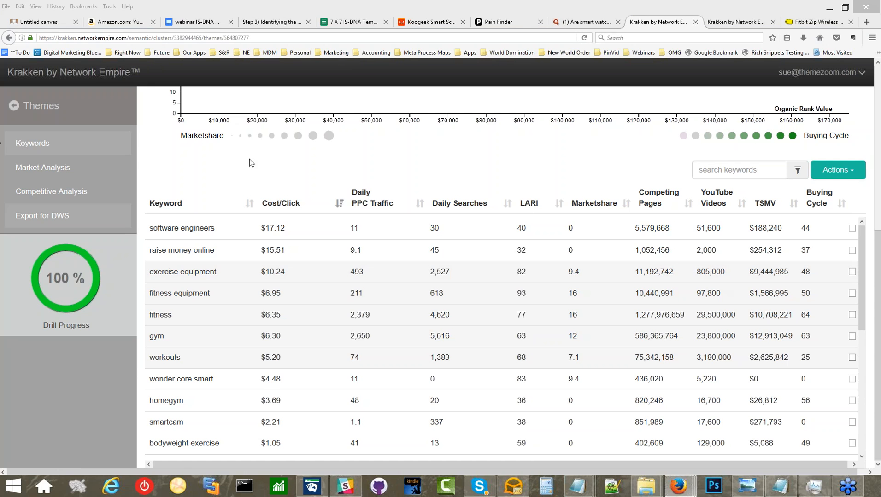
- Return to the cluster's themes and open the keywords of the smart watch theme
left_click(40, 112)
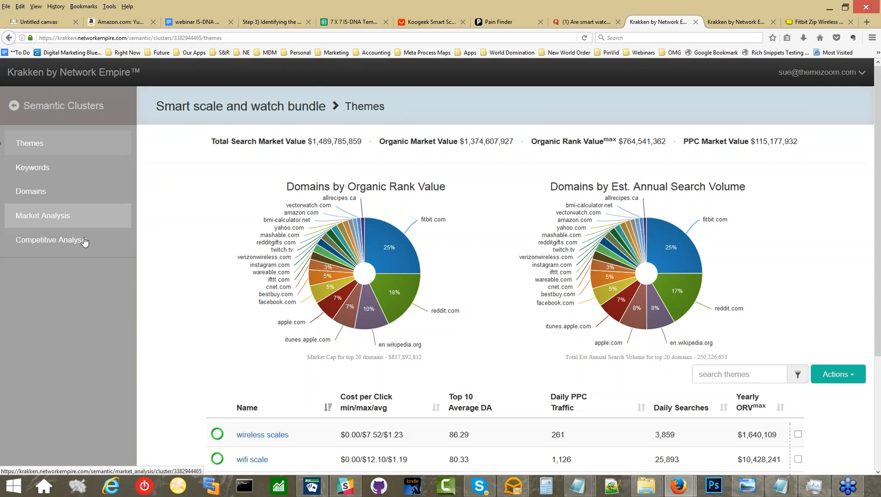
scroll(125, 284, "down", 5)
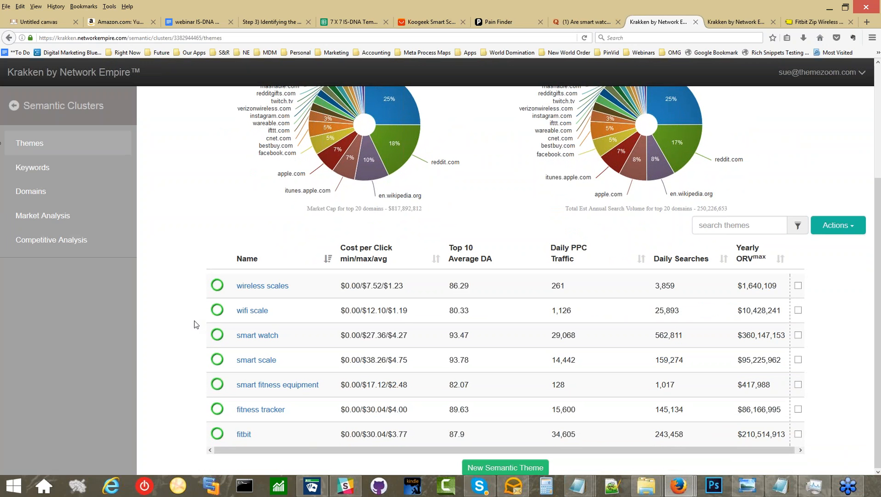
left_click(239, 337)
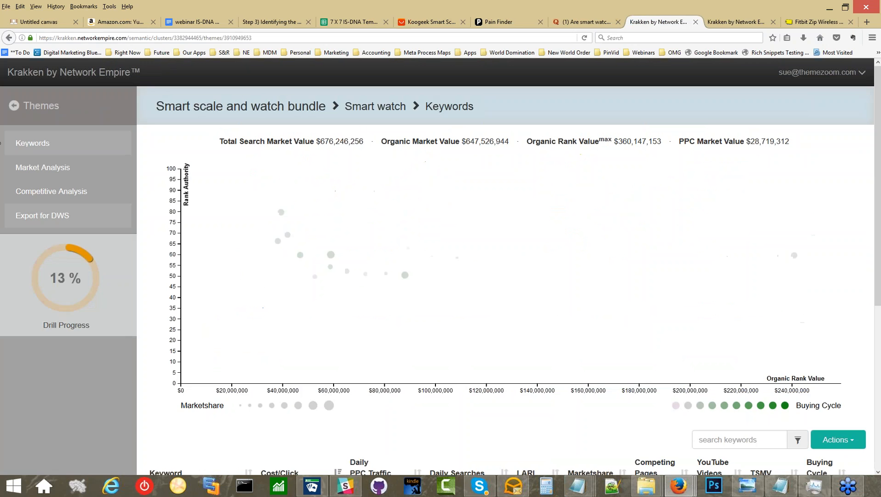
- Examine the smart watch theme's keyword table and its chart of rank authority against organic rank value
scroll(278, 317, "down", 8)
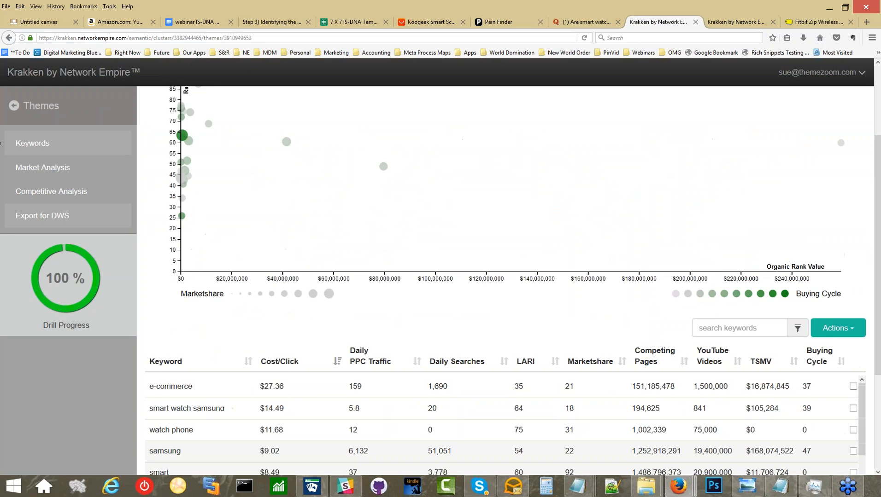
scroll(257, 323, "down", 12)
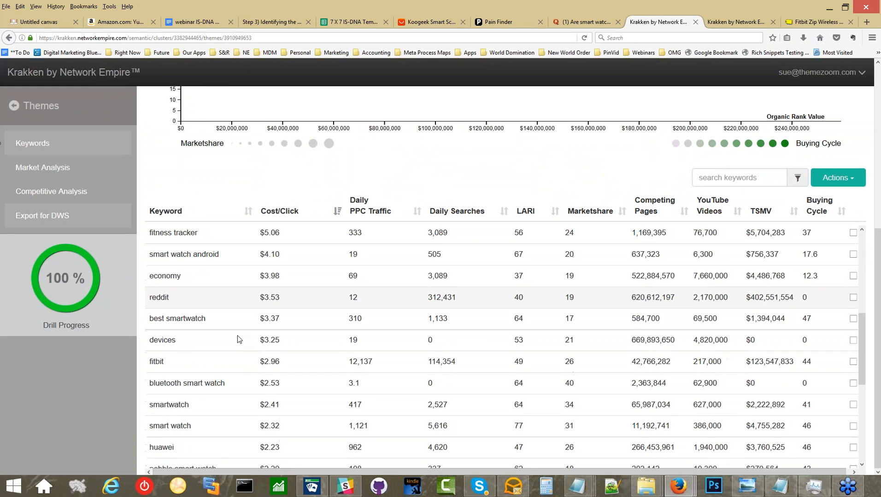
scroll(238, 338, "up", 15)
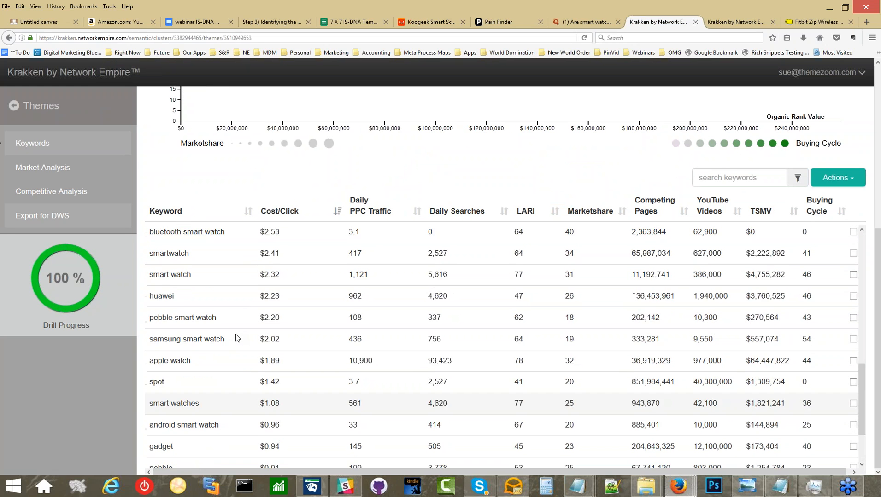
scroll(236, 339, "up", 5)
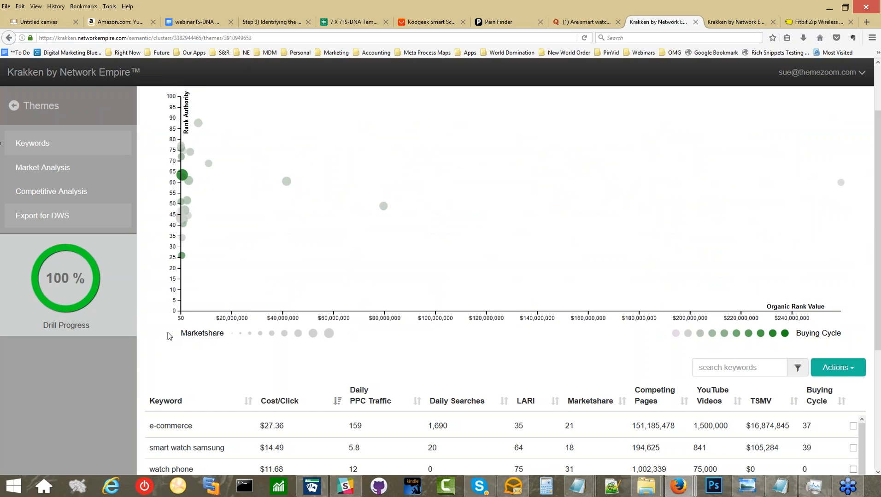
scroll(167, 332, "up", 2)
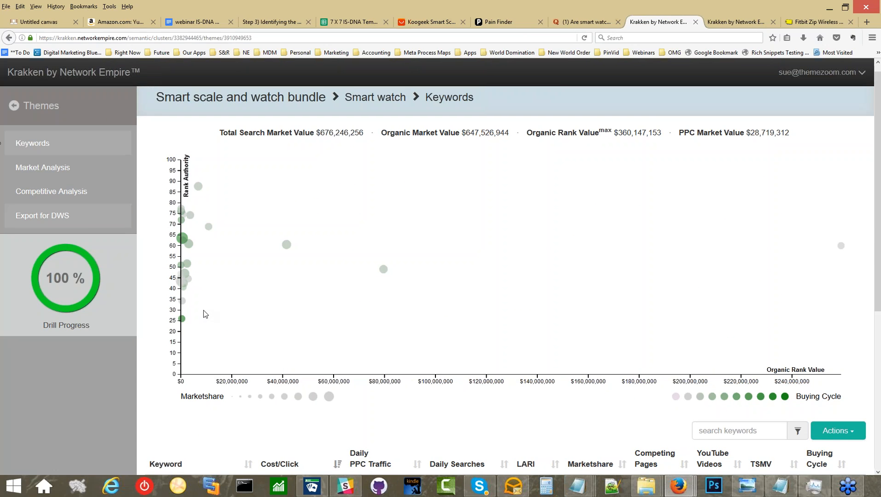
mouse_move(187, 260)
mouse_move(183, 238)
mouse_move(181, 220)
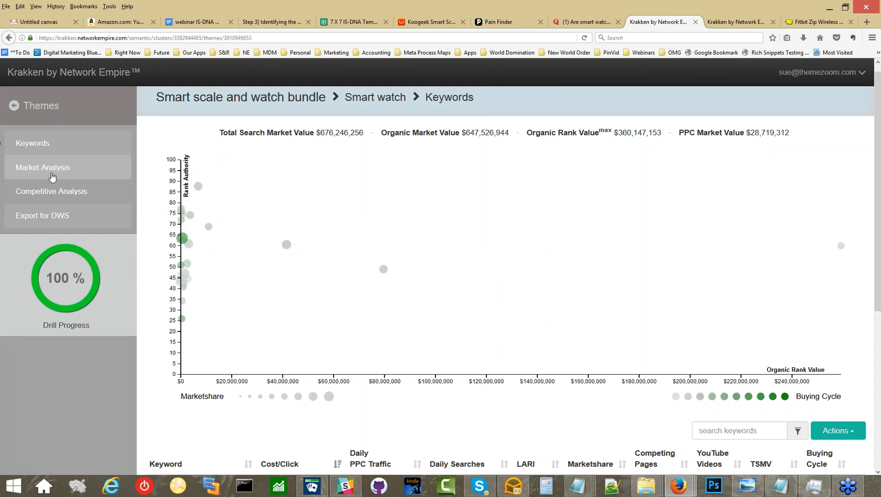
- Open the smart watch theme's competitive analysis and review its top ranked domains
left_click(46, 170)
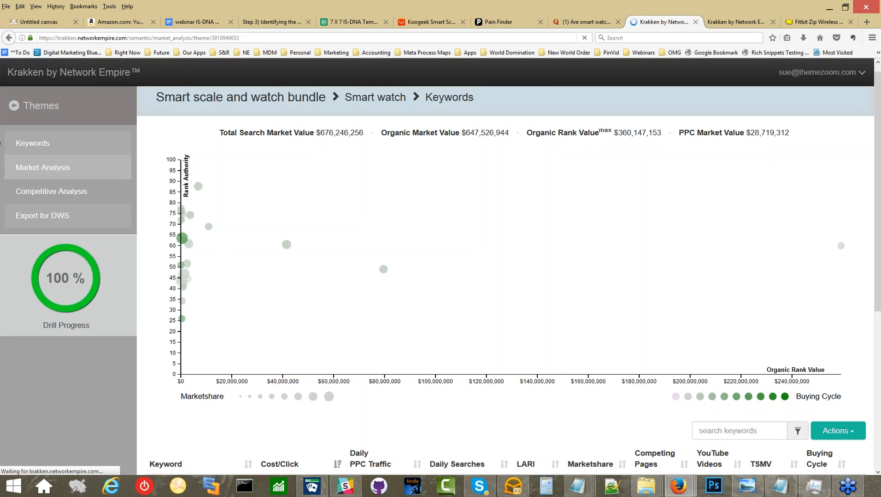
left_click(51, 191)
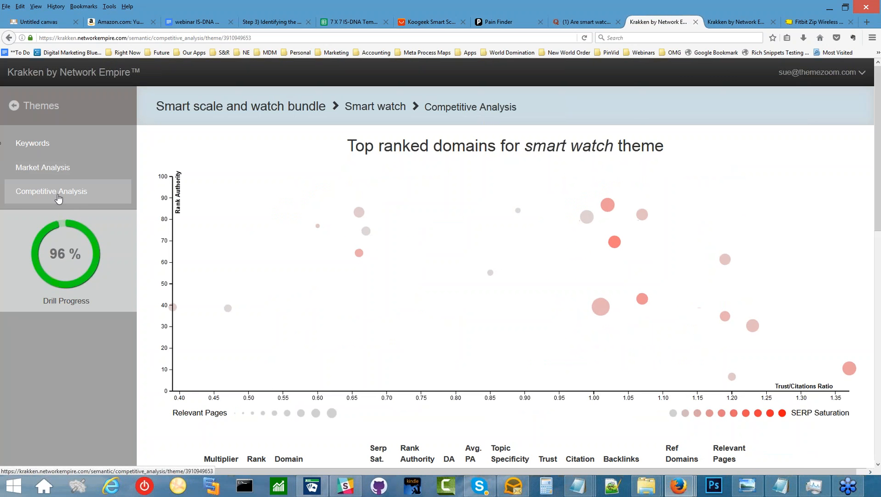
scroll(261, 224, "down", 1)
scroll(263, 224, "down", 10)
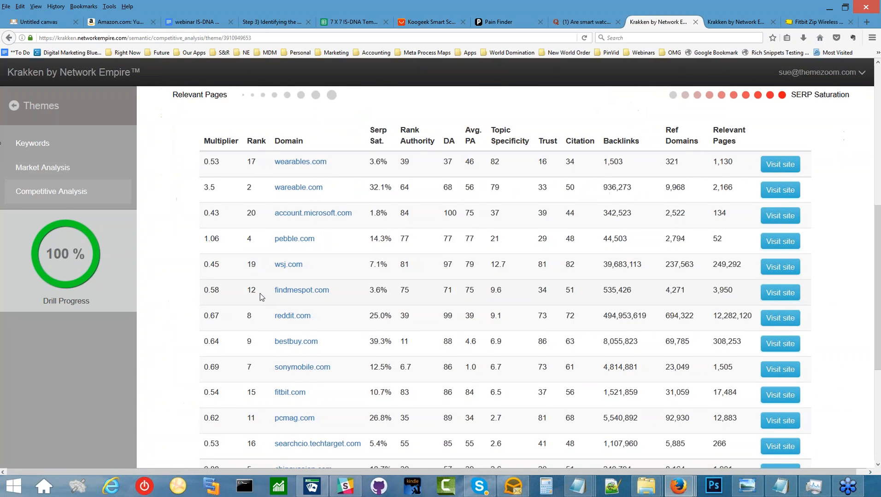
scroll(261, 294, "up", 10)
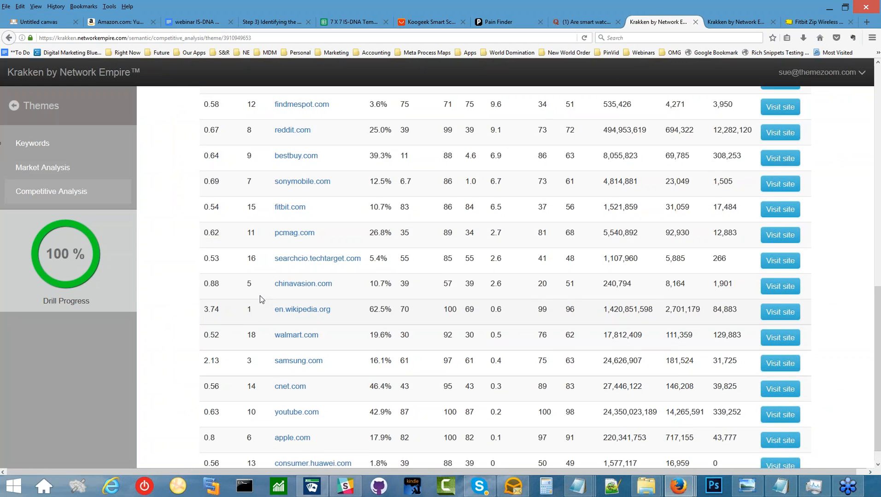
scroll(259, 298, "up", 3)
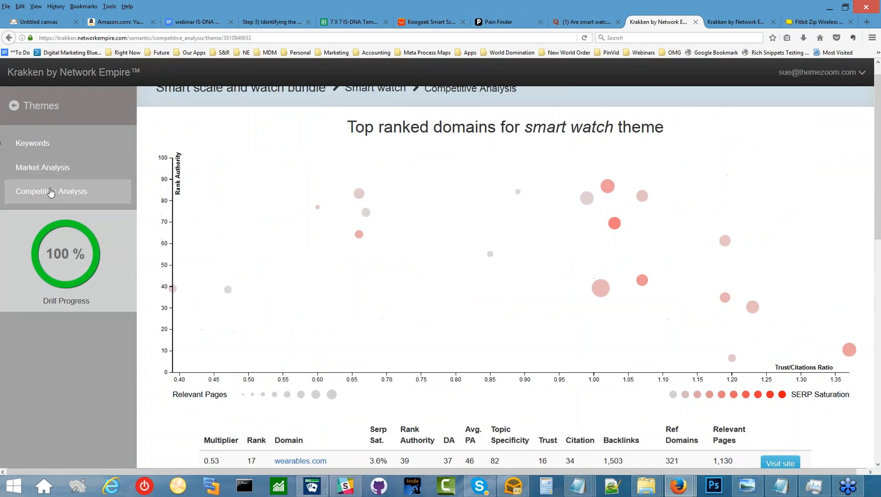
- Open the smart watch theme's market analysis and review the full list of top valued domains with their SERP saturation and yearly ORV
left_click(51, 171)
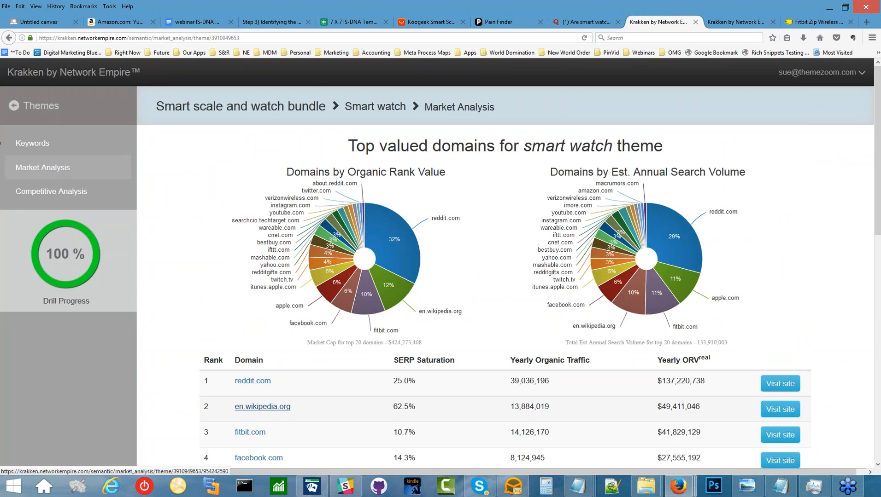
scroll(270, 431, "down", 1)
scroll(269, 432, "down", 10)
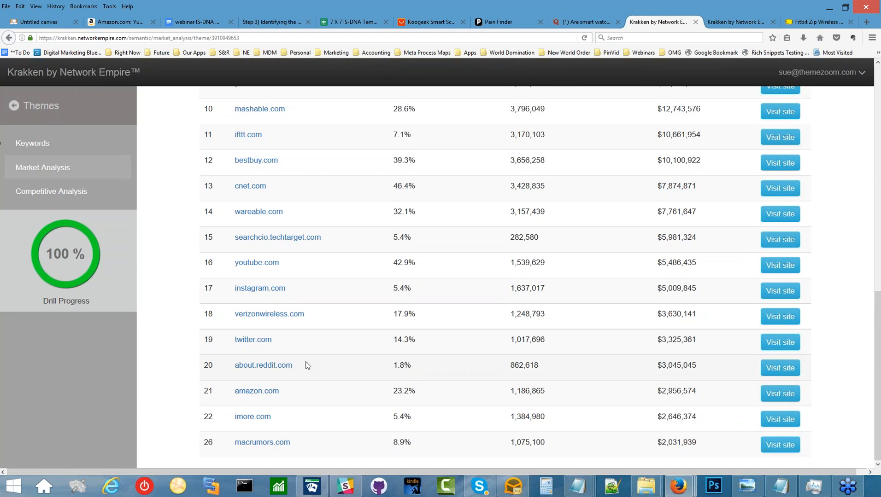
scroll(308, 363, "up", 10)
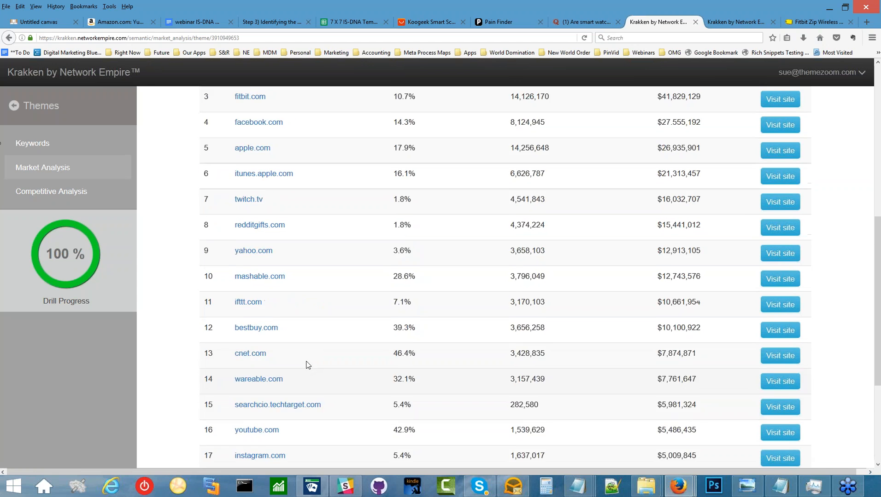
scroll(308, 363, "up", 4)
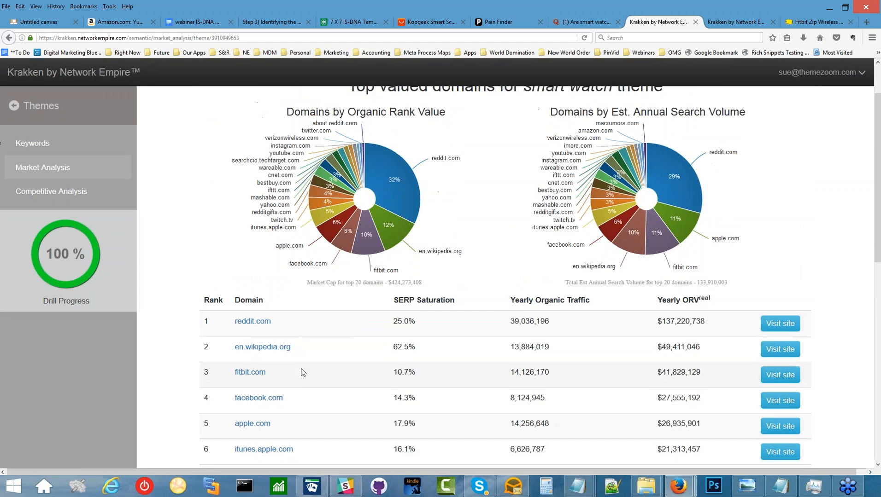
scroll(296, 404, "down", 4)
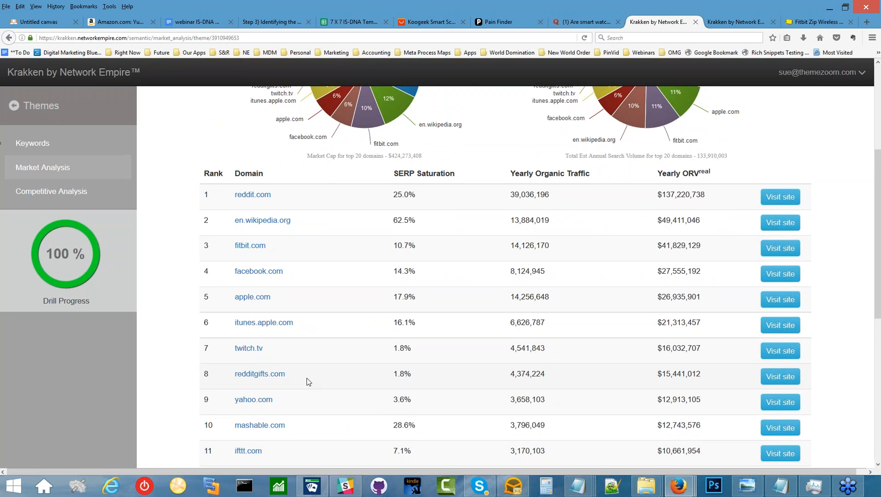
scroll(309, 382, "down", 9)
scroll(308, 382, "down", 3)
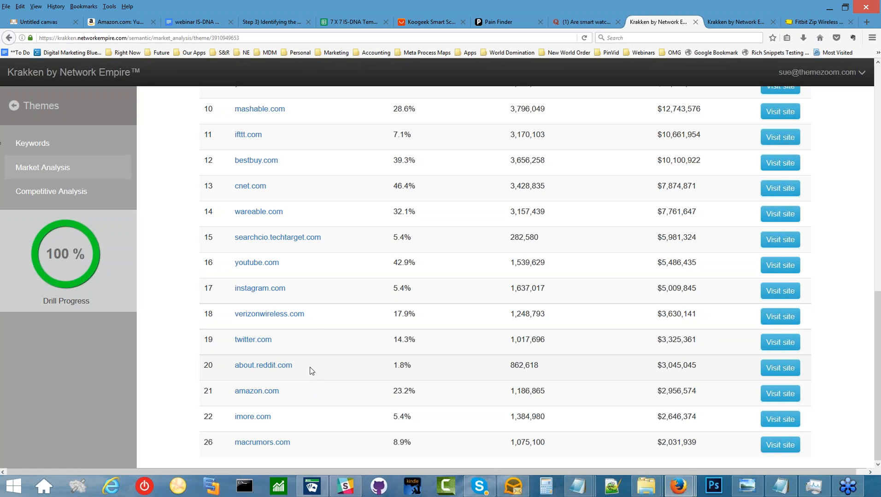
- Open the keyword market analysis for bestbuy.com and review its Yahoo and Google rankings for the theme's keywords
scroll(323, 278, "up", 5)
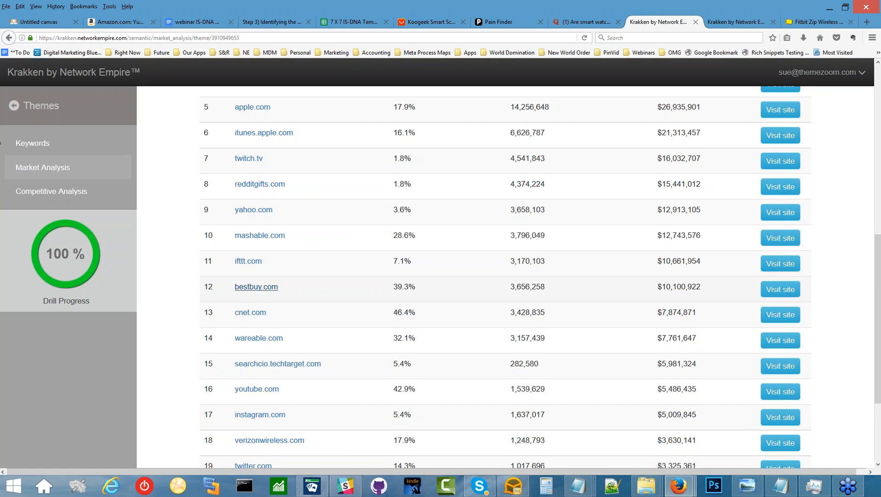
left_click(257, 289)
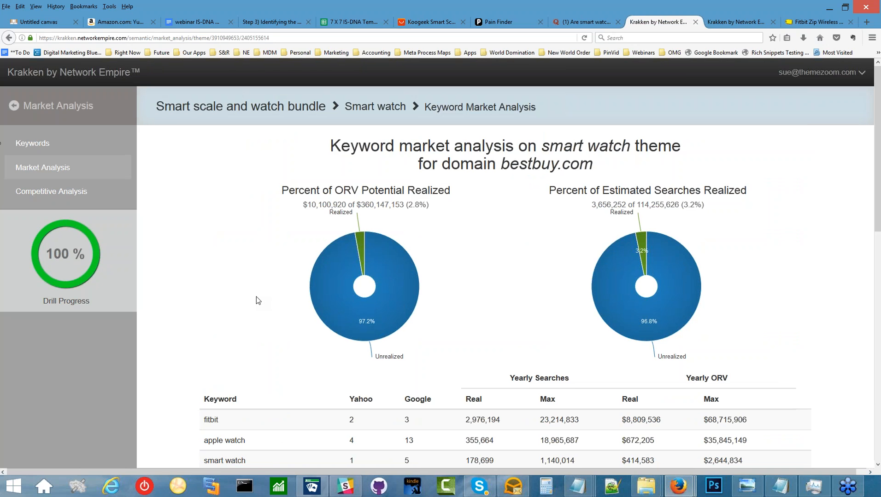
scroll(260, 288, "down", 6)
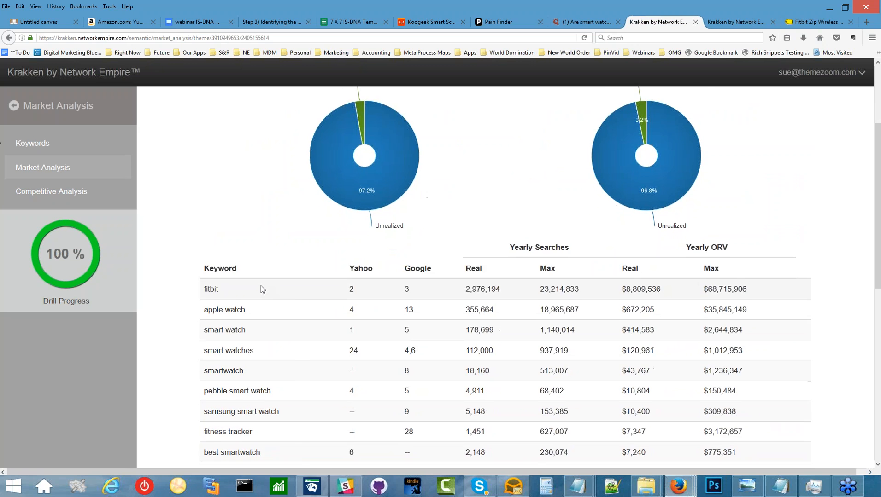
scroll(261, 285, "down", 5)
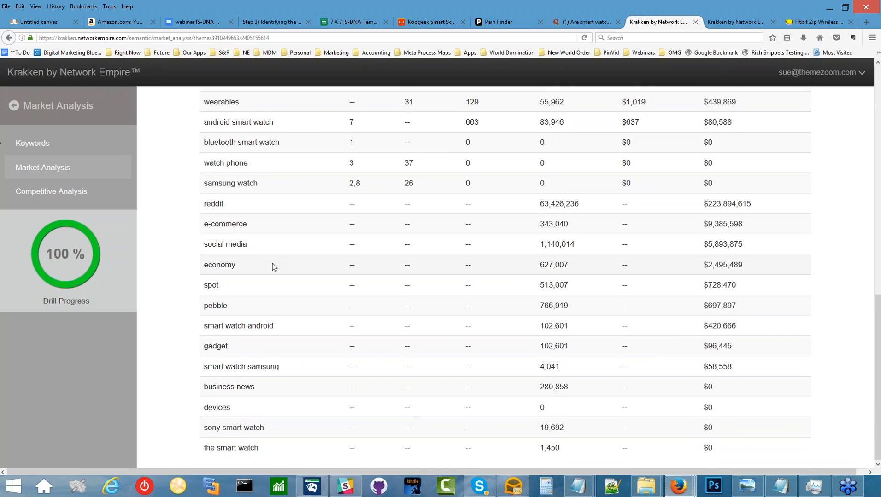
scroll(273, 263, "up", 5)
scroll(276, 266, "up", 3)
scroll(279, 267, "down", 2)
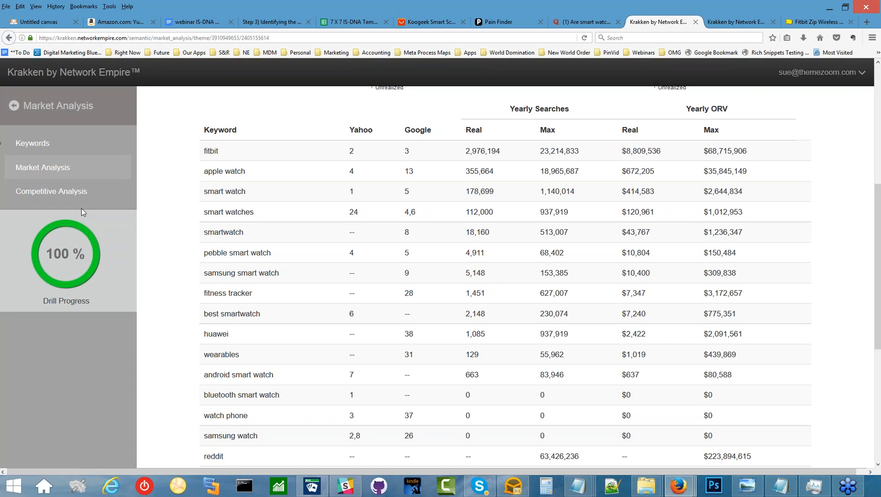
- Return to the smart watch theme's competitive analysis and view the keyword rankings of wearables.com
left_click(69, 192)
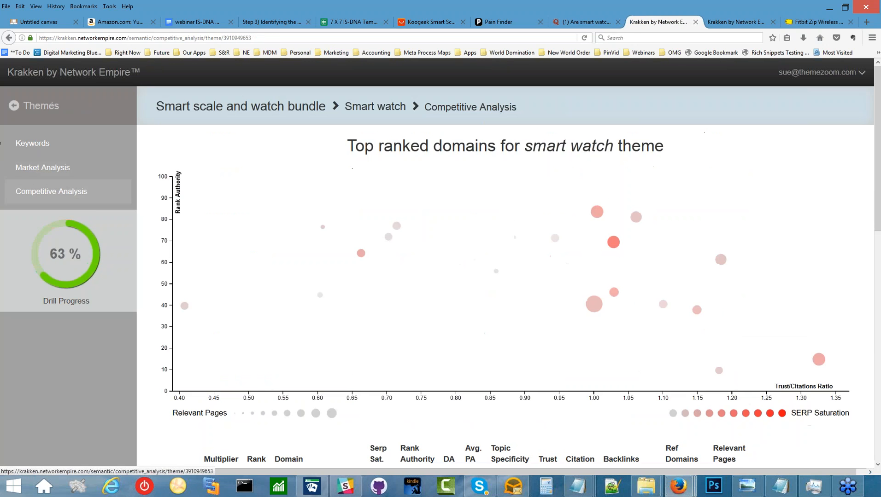
scroll(156, 284, "down", 10)
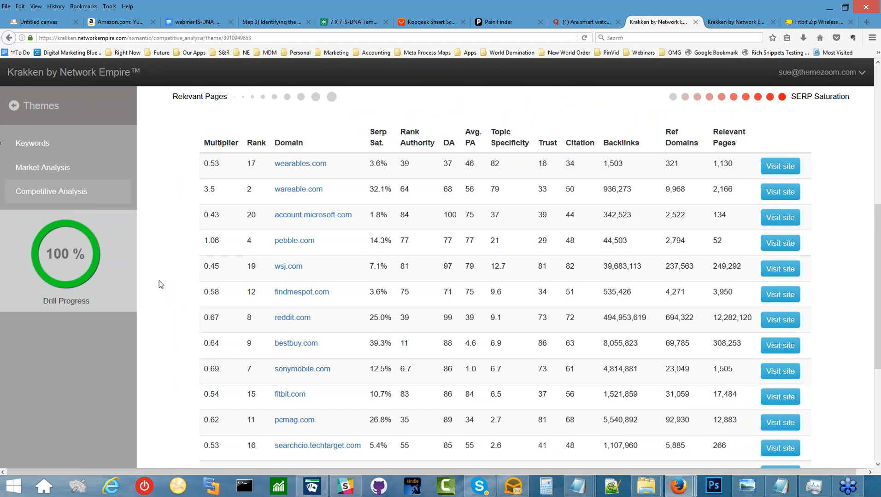
left_click(315, 168)
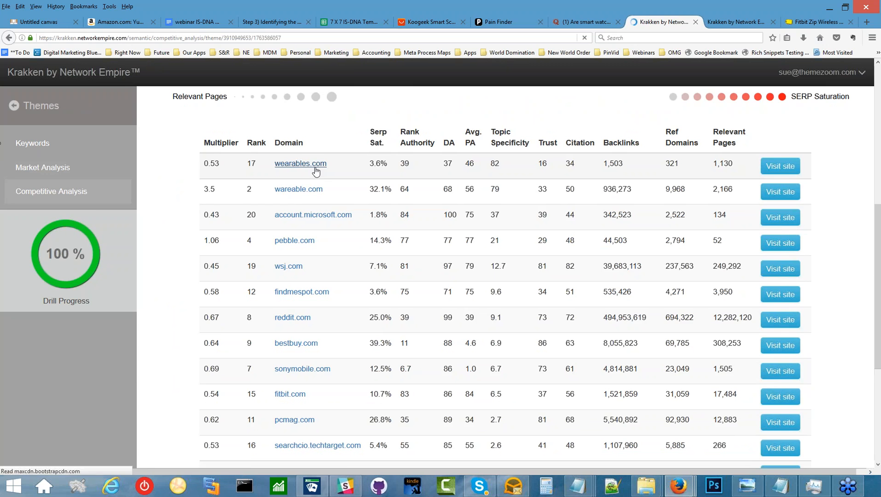
scroll(280, 288, "down", 5)
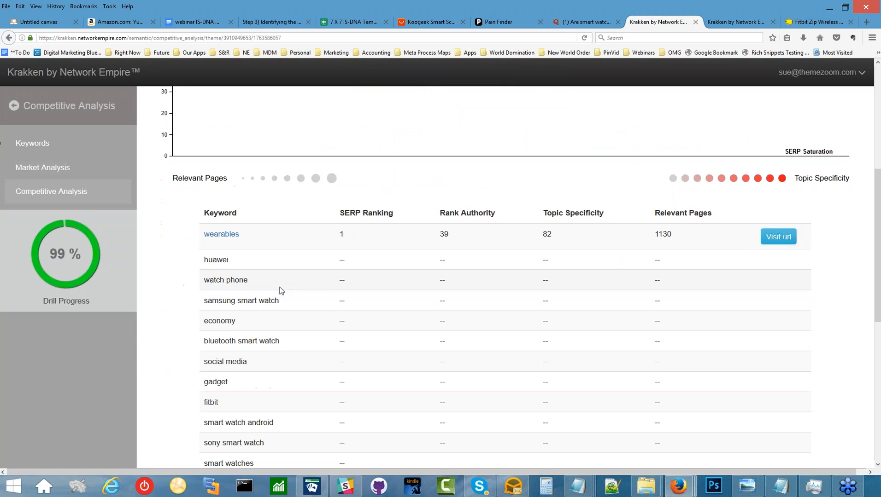
- Open the wearables keyword's competitive analysis, compare its top ranked domains, and return to the smart watch theme's keywords
left_click(221, 234)
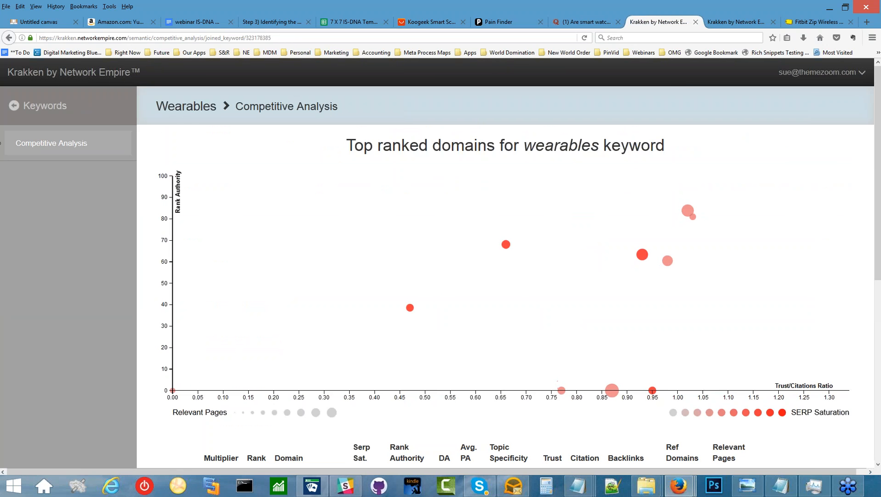
scroll(260, 235, "down", 5)
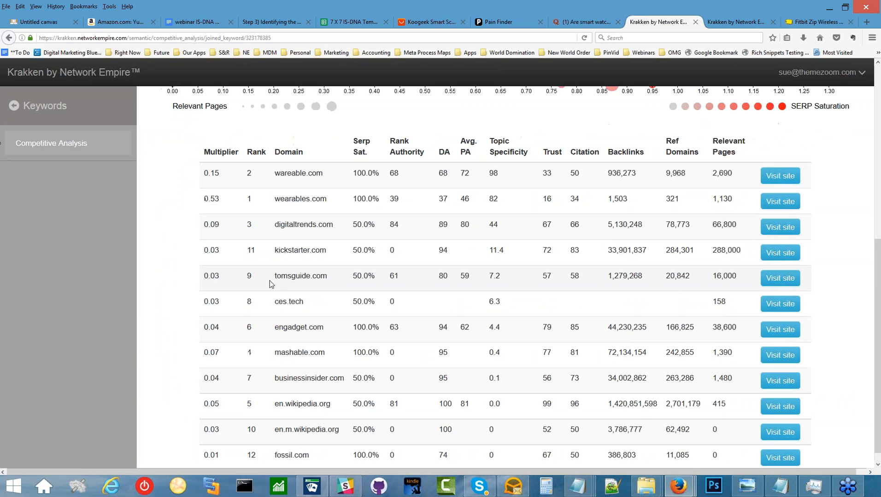
scroll(272, 282, "down", 2)
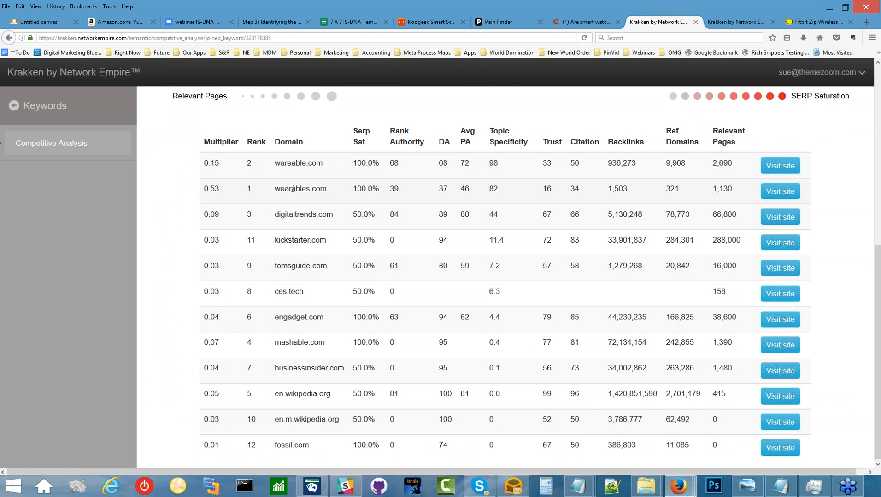
scroll(269, 170, "up", 10)
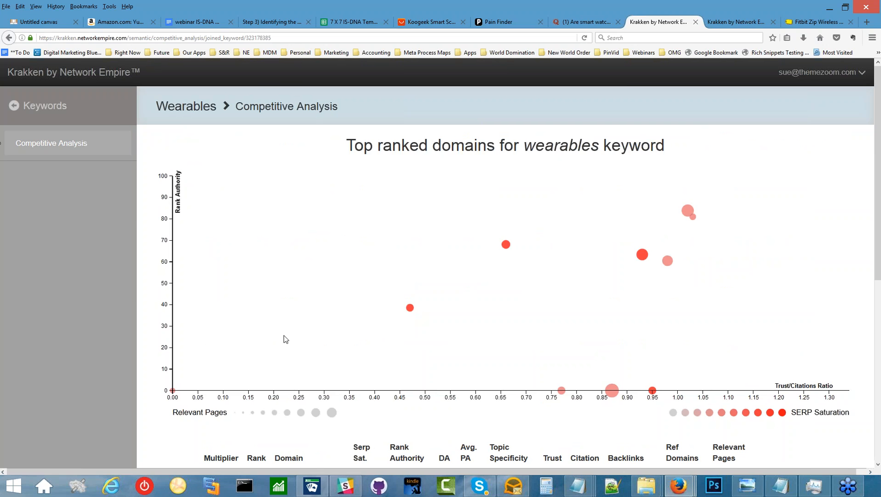
scroll(285, 338, "down", 5)
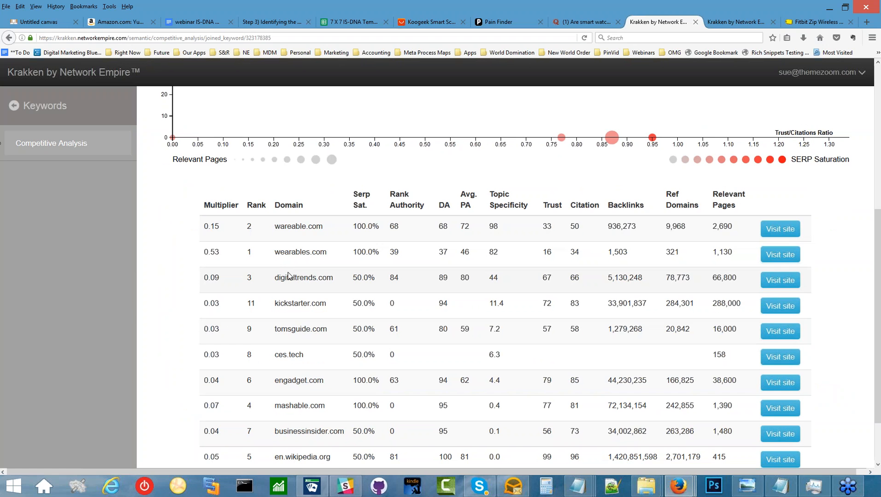
scroll(288, 306, "down", 2)
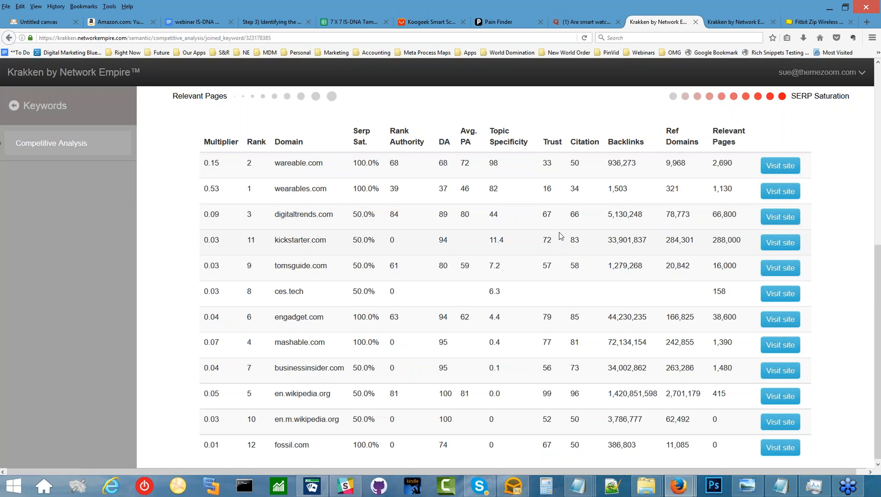
scroll(550, 251, "down", 1)
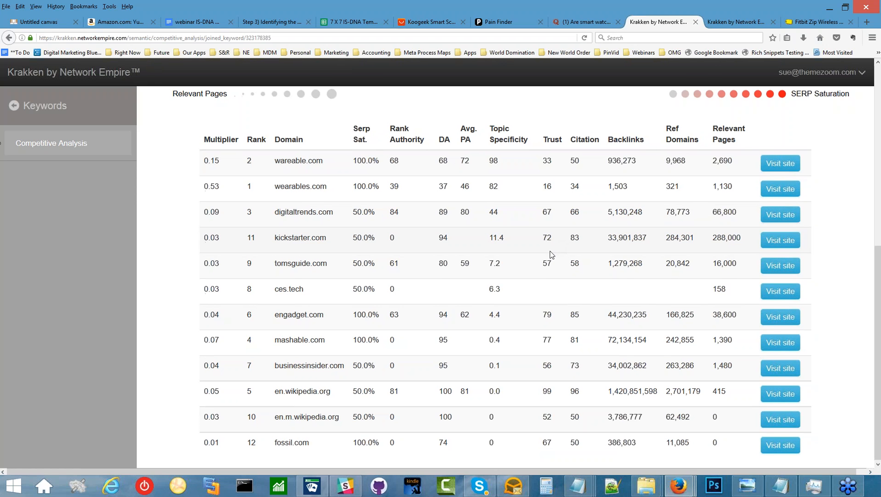
scroll(550, 255, "up", 10)
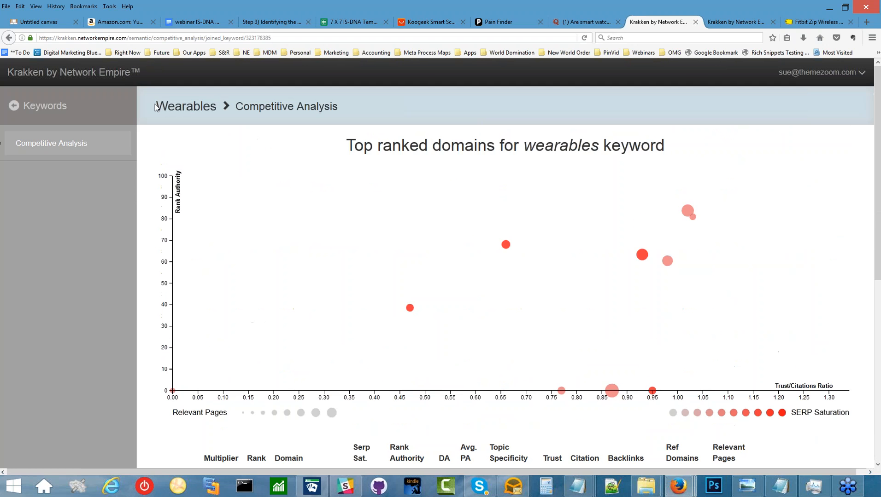
left_click(39, 108)
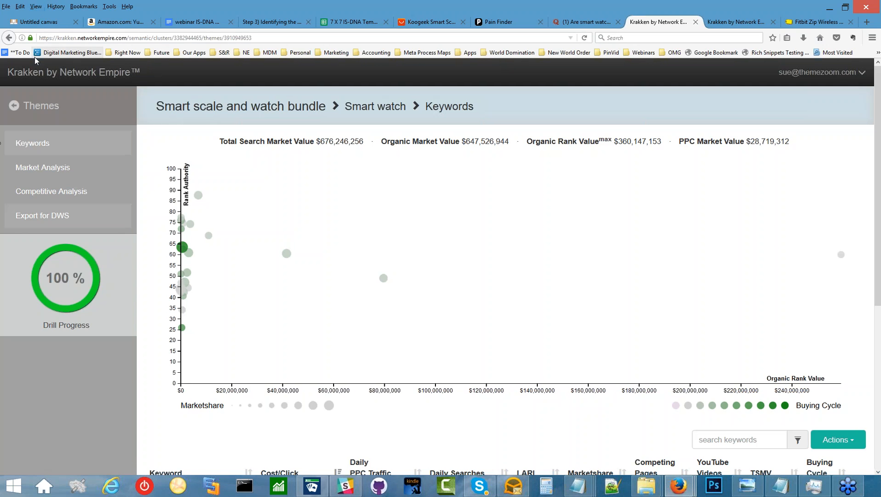
- Review the smart watch theme's keyword table, and open the keywords of the whole cluster in the other browser page
left_click(35, 144)
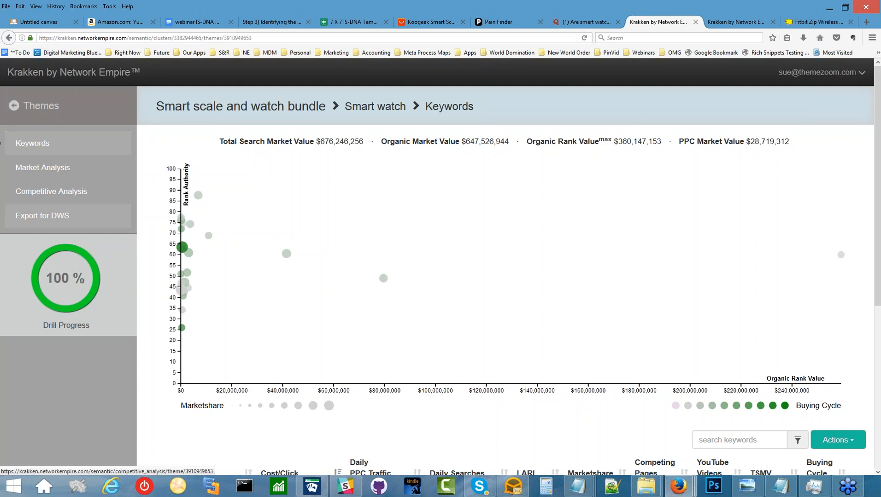
scroll(300, 288, "down", 5)
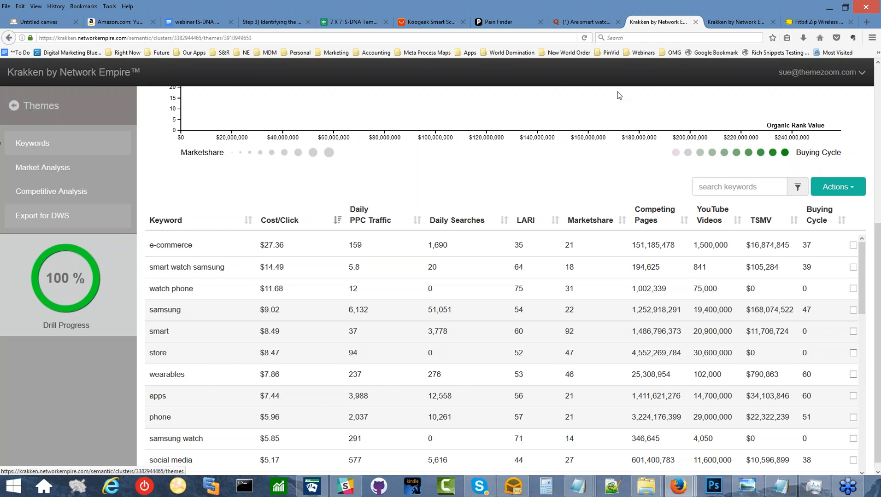
left_click(720, 23)
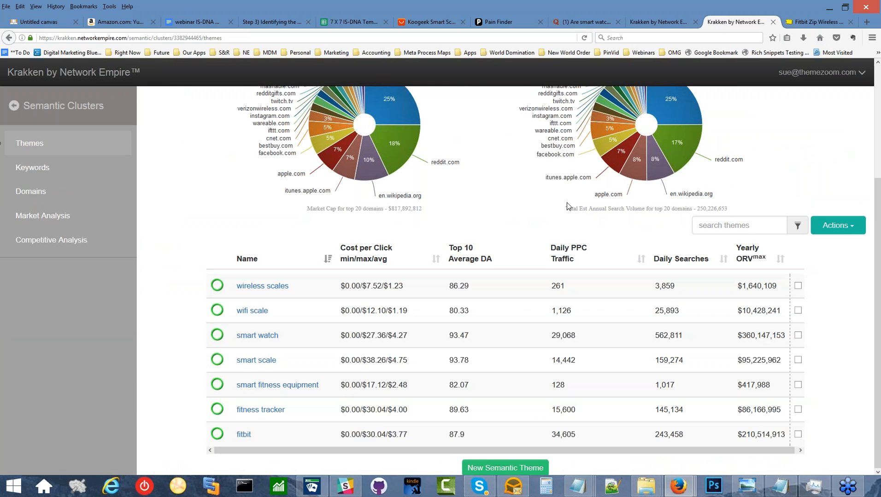
left_click(46, 169)
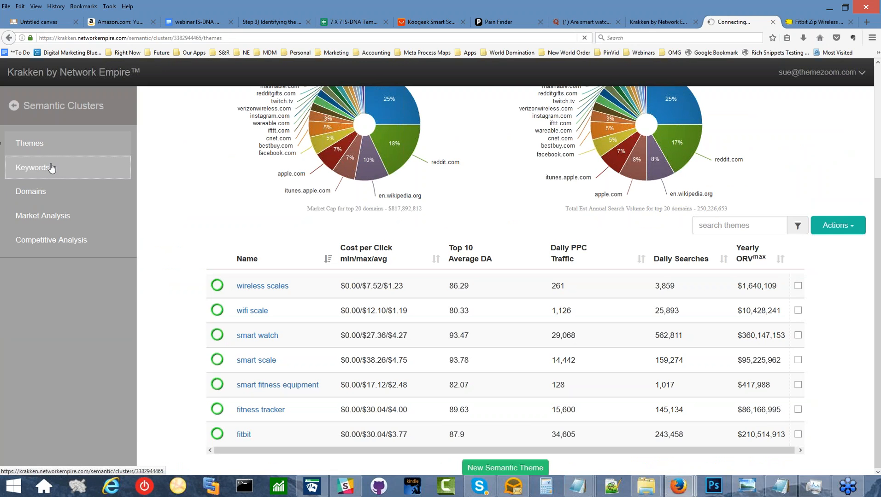
- Return to the list of semantic clusters and look through the countries offered for a new cluster, without creating one
left_click(650, 26)
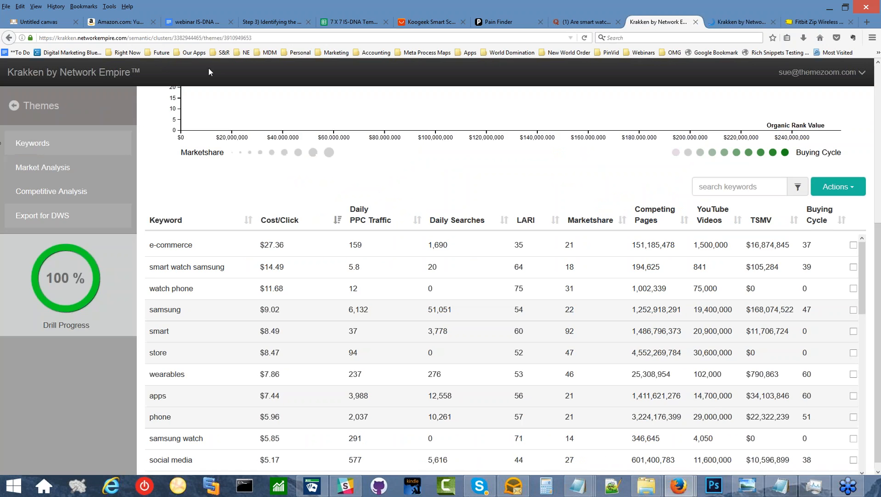
left_click(41, 106)
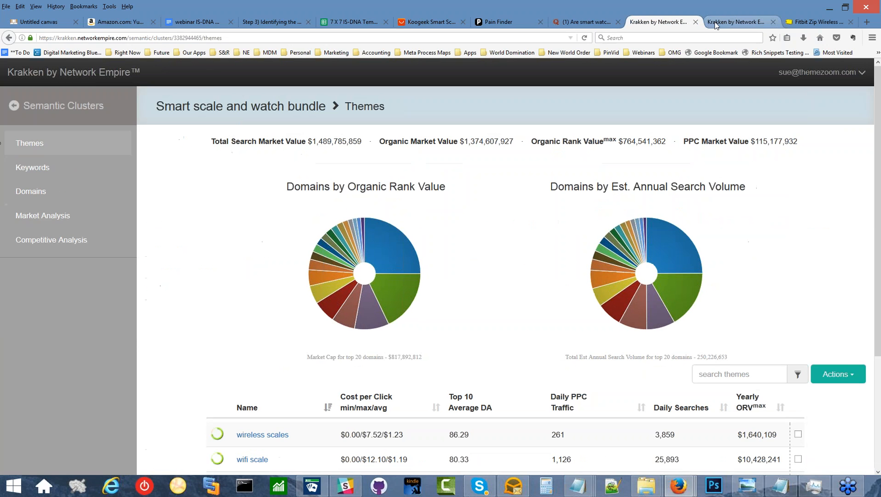
left_click(36, 101)
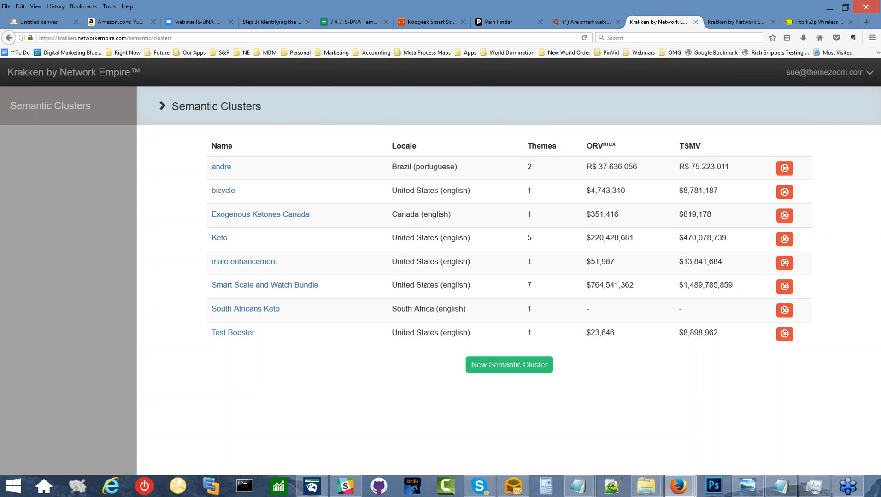
left_click(509, 365)
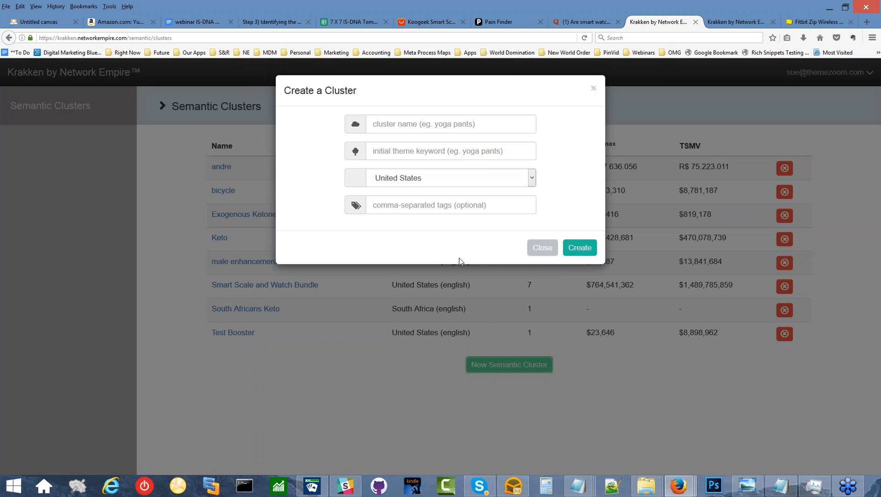
left_click(433, 182)
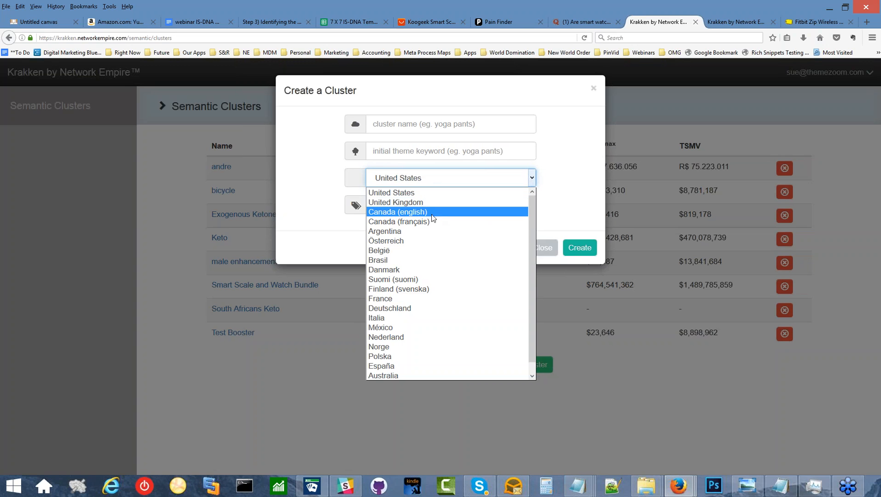
scroll(427, 232, "down", 1)
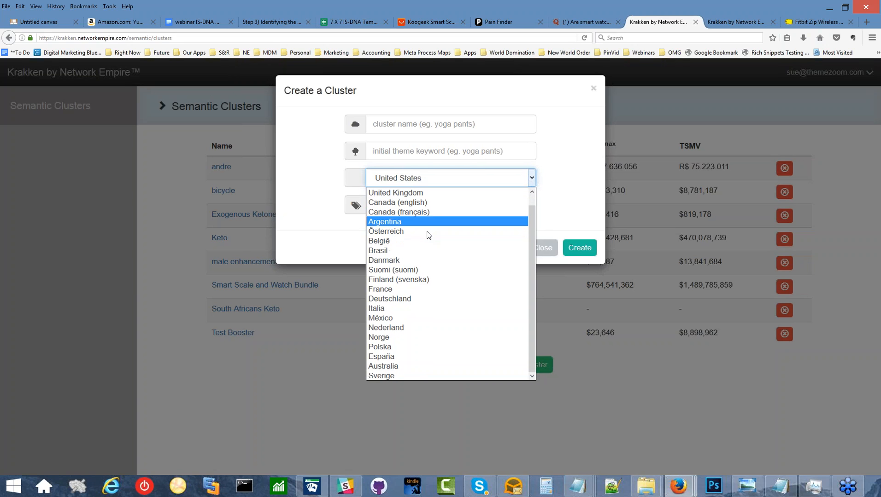
scroll(427, 232, "up", 1)
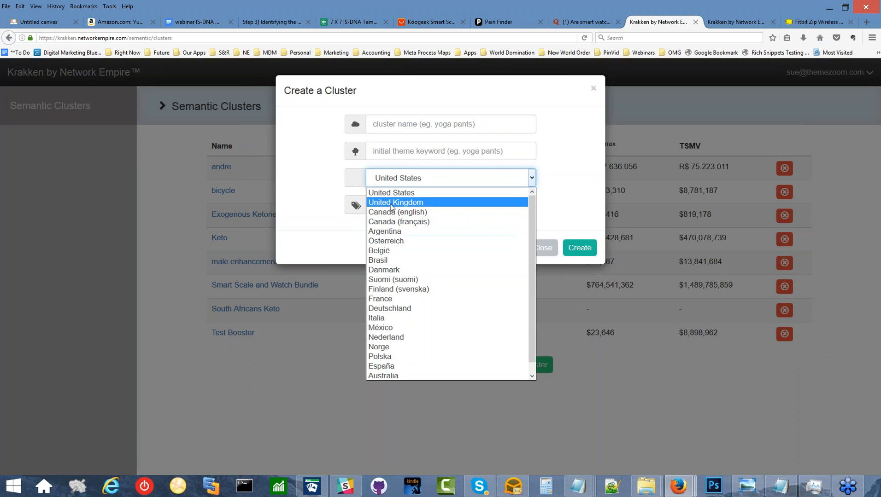
left_click(569, 169)
left_click(594, 88)
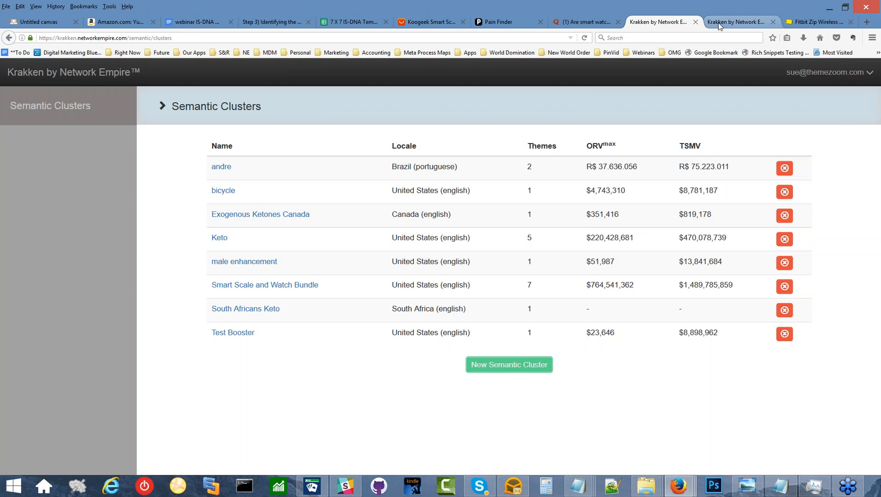
- Examine the keyword map and the keyword table of the whole Smart Scale and Watch Bundle cluster
left_click(719, 26)
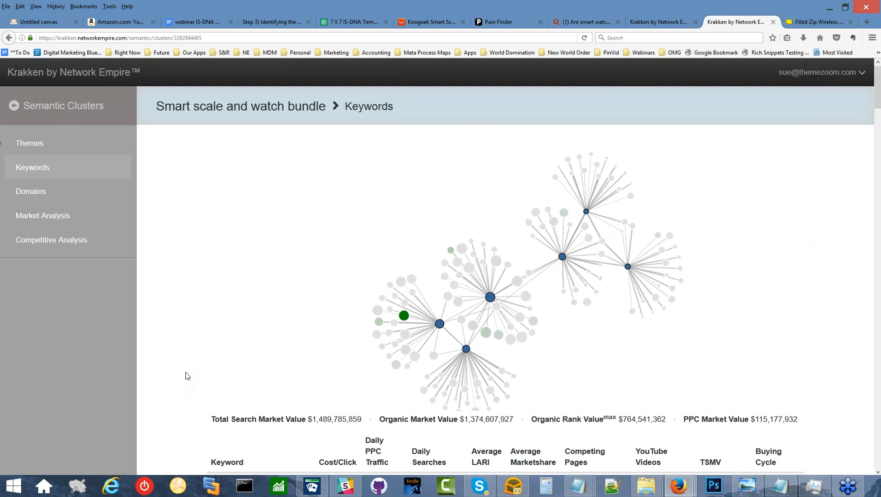
scroll(187, 376, "down", 5)
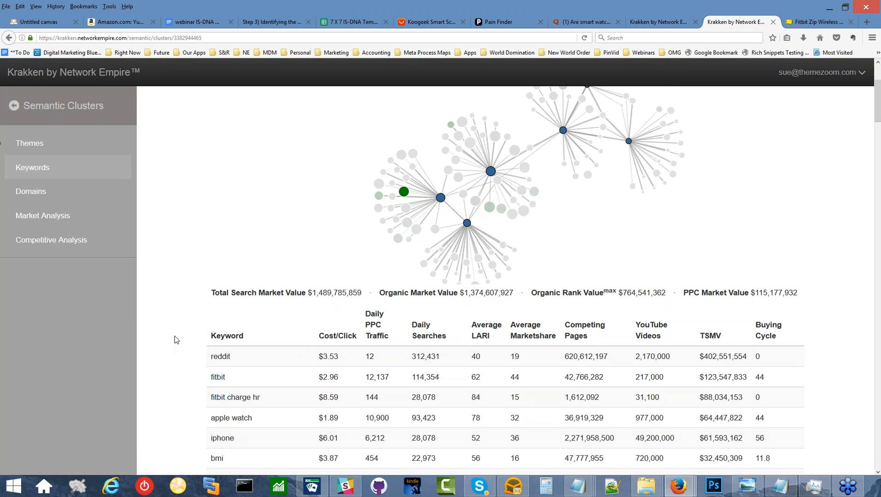
scroll(175, 329, "down", 5)
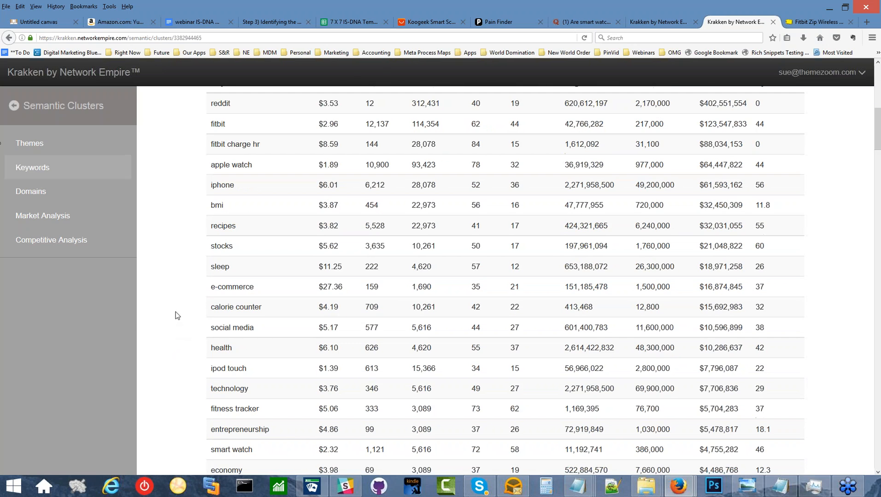
scroll(175, 313, "up", 3)
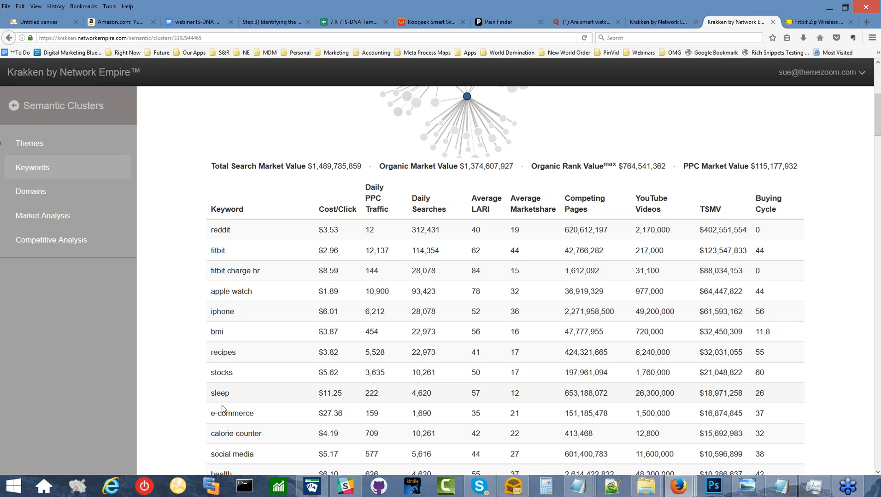
scroll(221, 405, "down", 3)
scroll(239, 372, "down", 3)
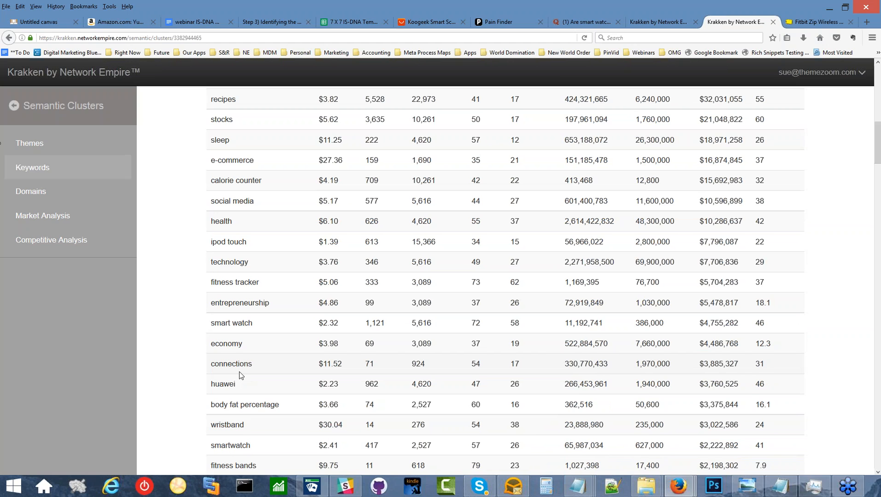
scroll(238, 372, "down", 3)
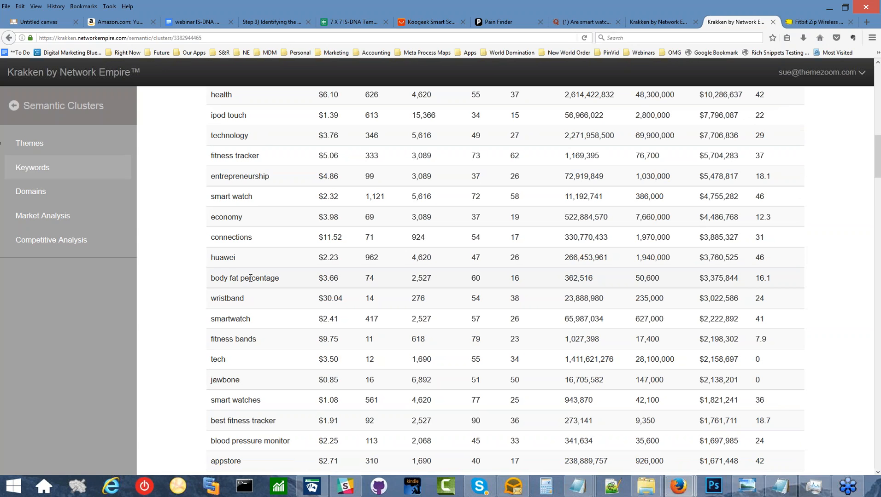
scroll(251, 278, "up", 8)
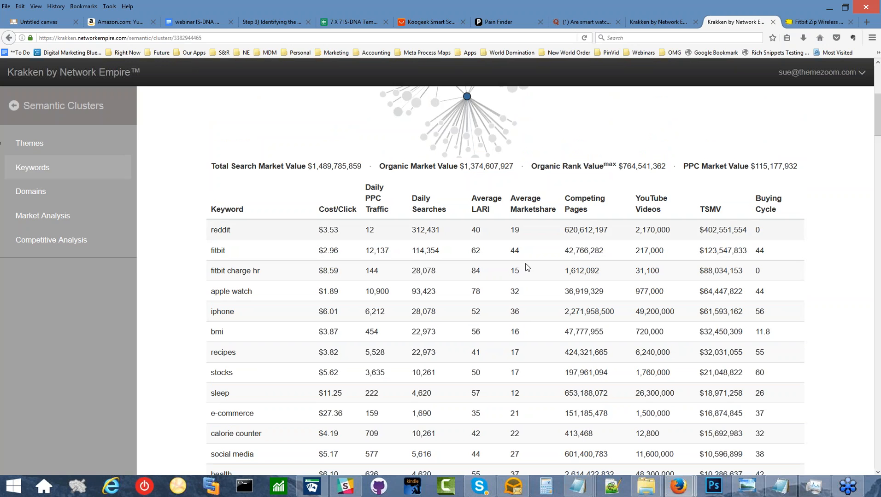
- Compare average LARI and marketshare in the cluster's keyword table, highlighting the LARI value and name of "fitness tracker"
scroll(523, 364, "down", 4)
scroll(505, 376, "down", 2)
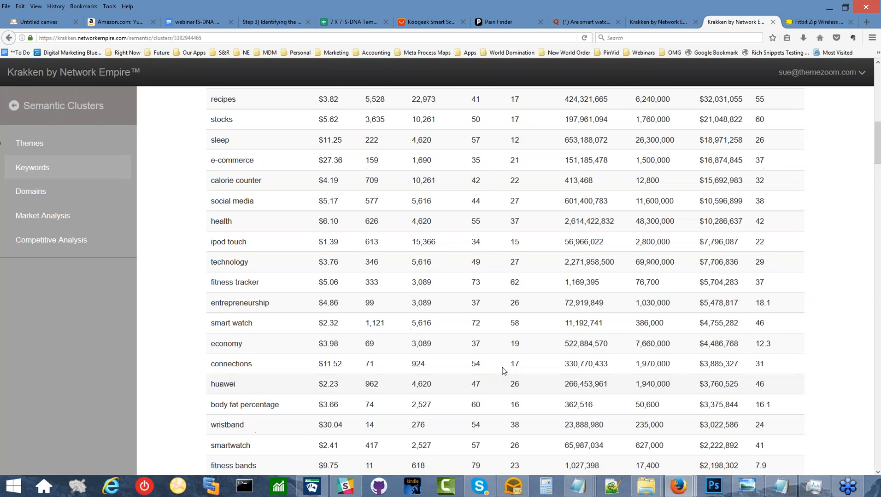
double_click(479, 282)
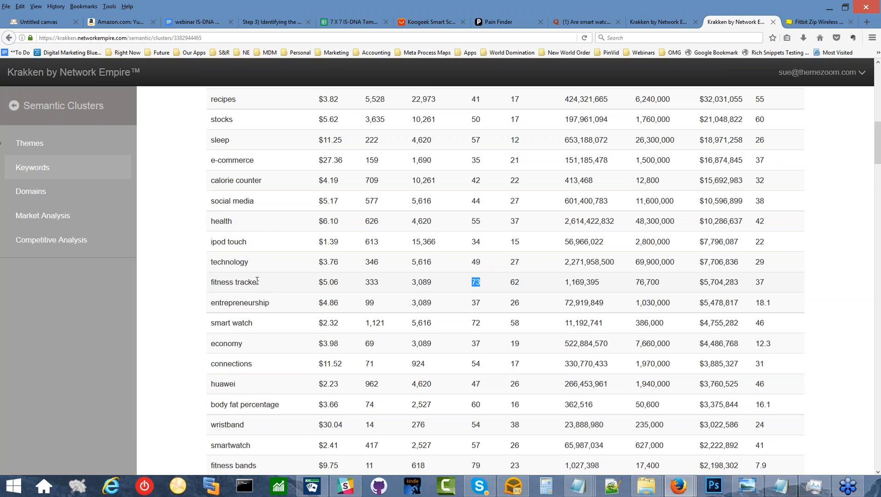
mouse_move(261, 282)
left_mouse_down()
mouse_move(201, 286)
mouse_move(260, 283)
left_mouse_up()
left_click(201, 286)
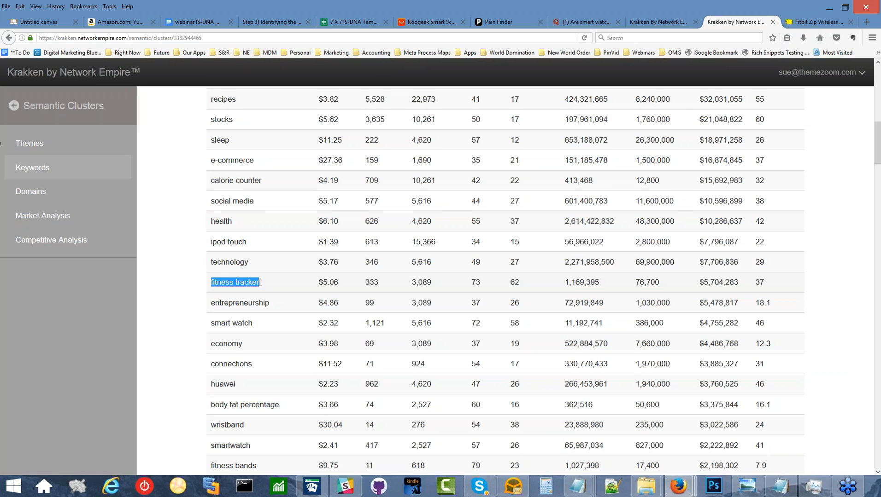
scroll(259, 282, "up", 7)
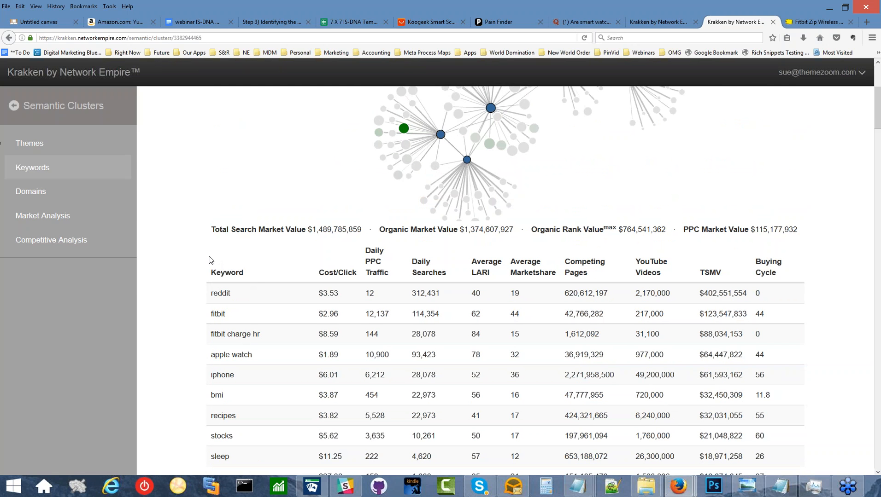
- Reopen the Smart Scale and Watch Bundle cluster and view the keyword table of its smart fitness equipment theme
left_click(649, 18)
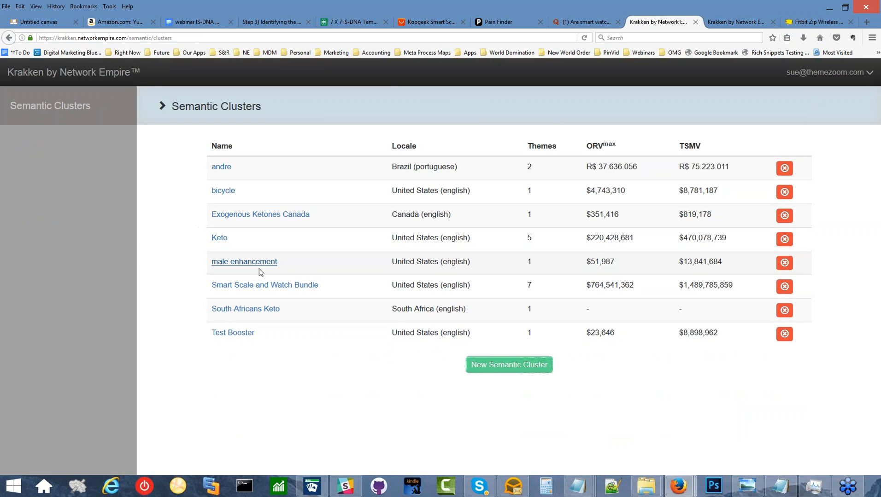
left_click(260, 286)
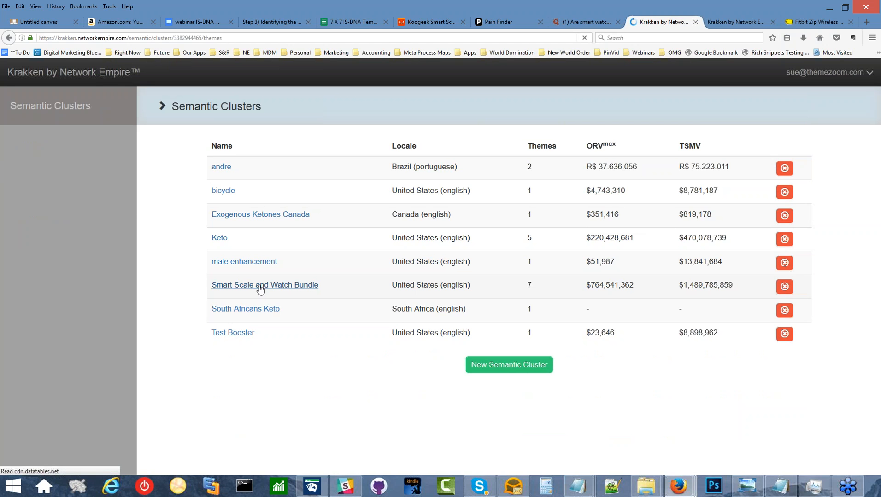
scroll(169, 308, "down", 3)
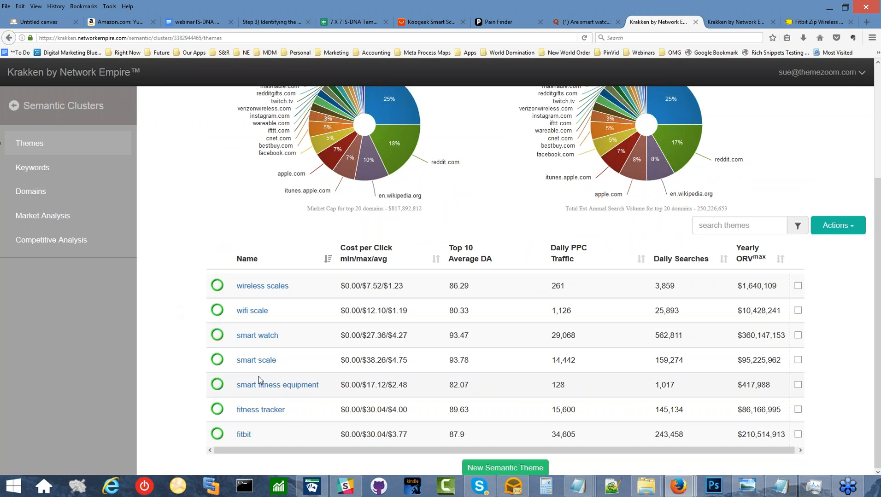
left_click(305, 387)
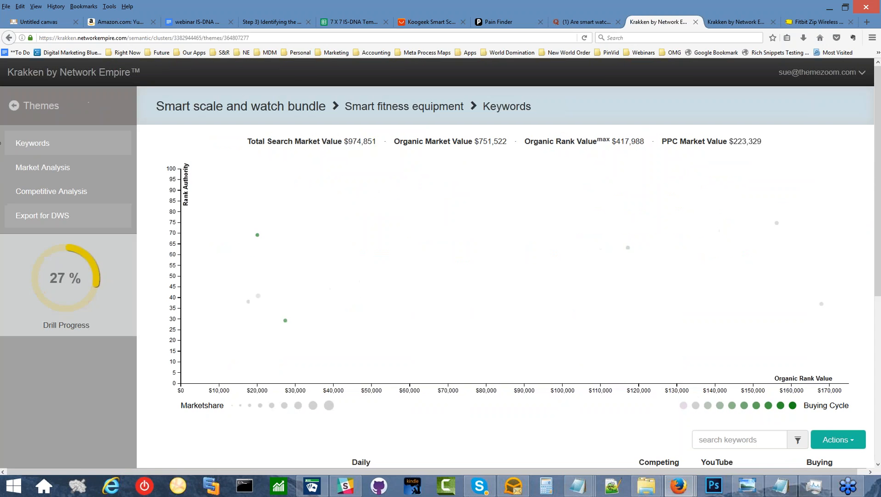
scroll(146, 386, "down", 5)
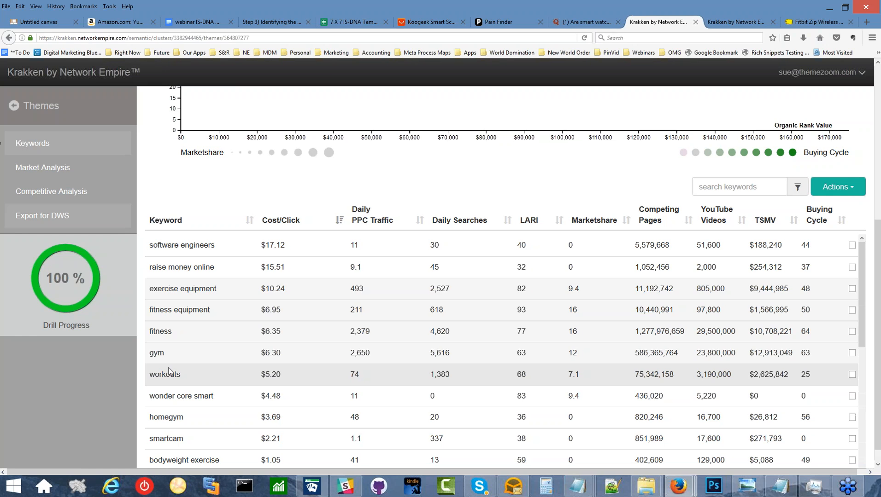
- Highlight the keyword "strive fitness equipment" and review the remaining keywords of the smart fitness equipment theme
scroll(172, 370, "down", 5)
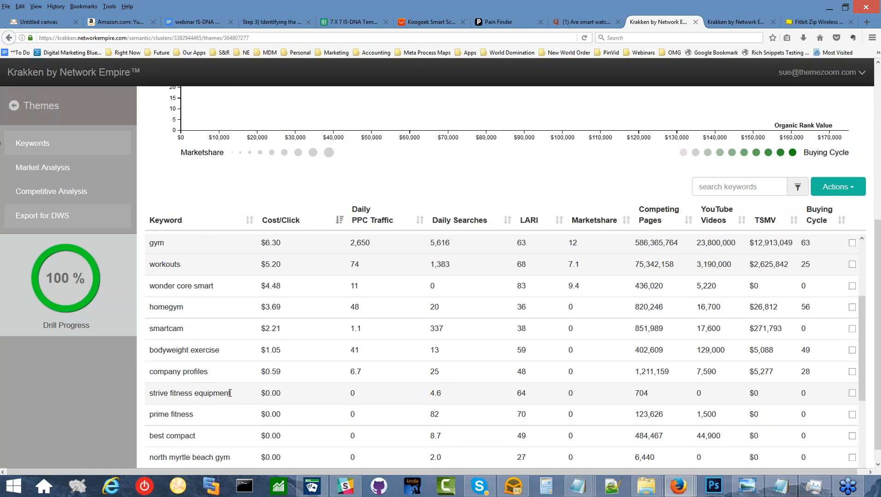
left_click_drag(231, 393, 149, 393)
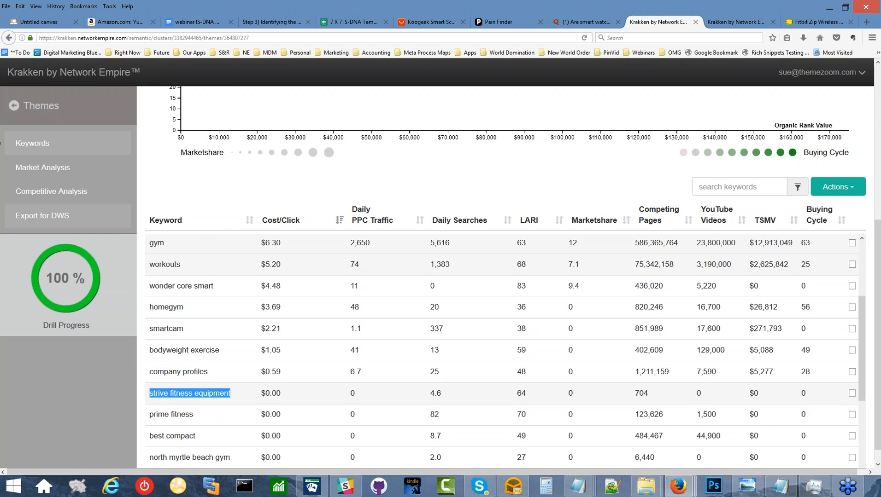
scroll(149, 391, "down", 4)
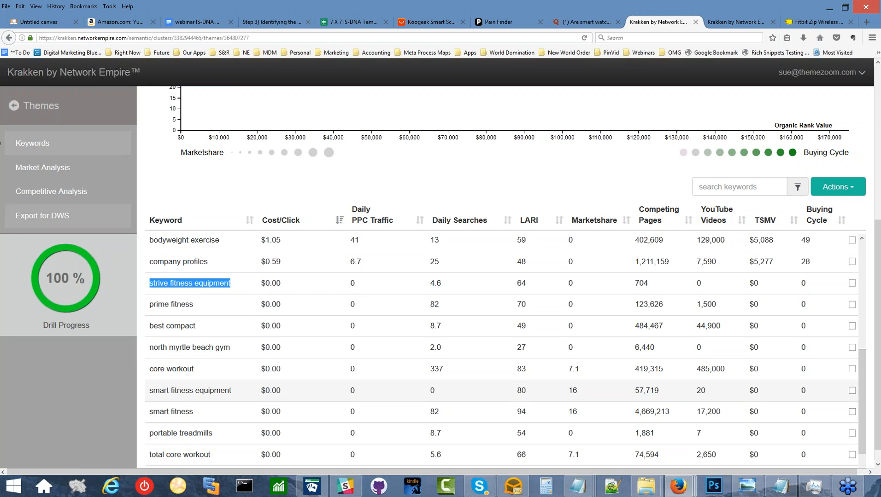
scroll(157, 382, "up", 8)
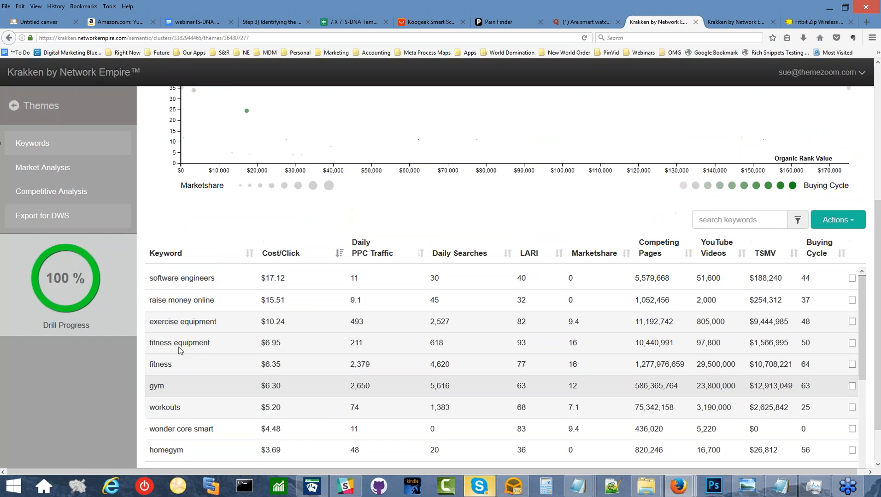
- Find the keyword "wonder core smart" in the smart fitness equipment theme's table and copy it
scroll(207, 352, "down", 1)
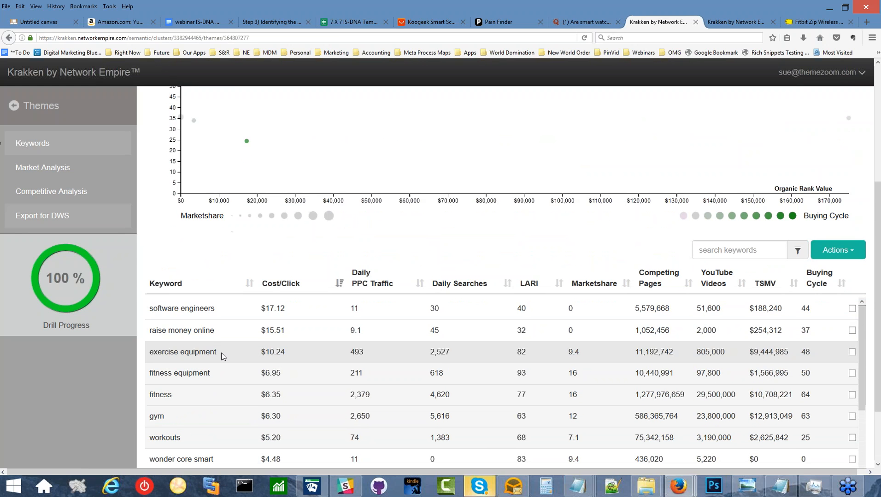
scroll(221, 353, "down", 2)
scroll(221, 354, "up", 2)
scroll(206, 376, "down", 5)
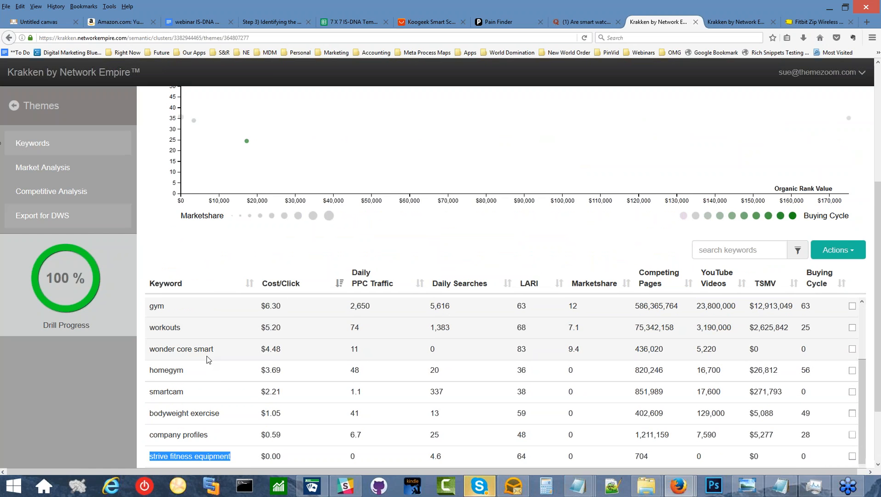
left_click_drag(216, 349, 150, 351)
key("ctrl+c")
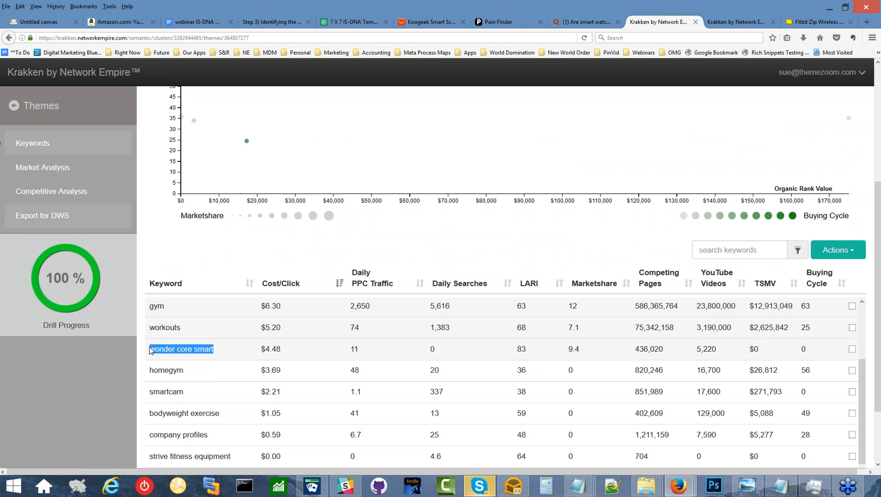
- Run a Google web search for "wonder core smart" in the Best Buy page's tab and look through the results
left_click(813, 23)
key("ctrl+k")
key("ctrl+v")
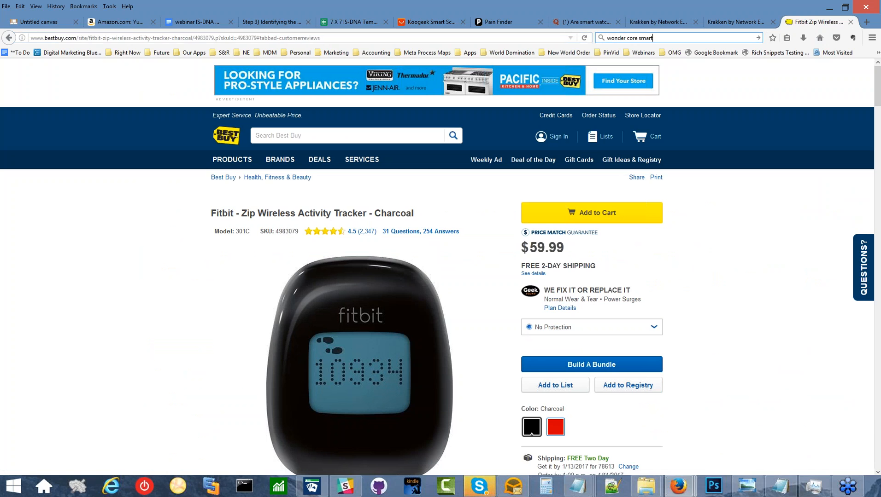
key("Return")
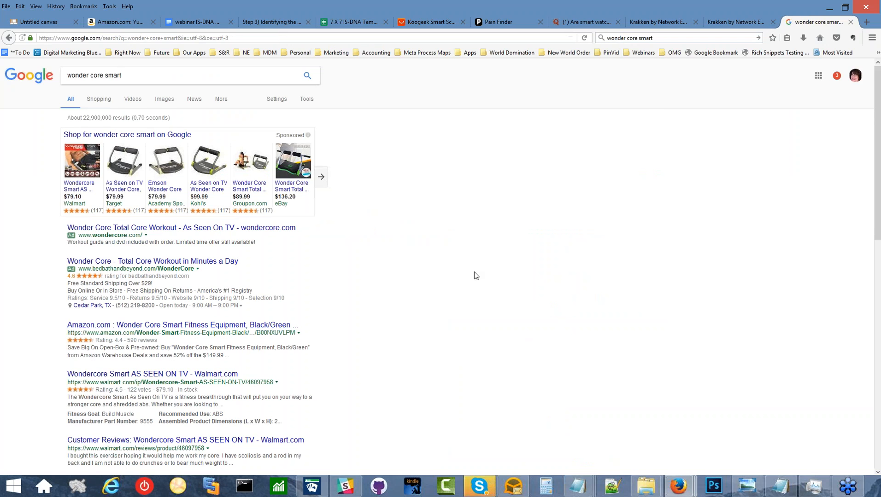
scroll(474, 273, "down", 4)
scroll(476, 276, "down", 5)
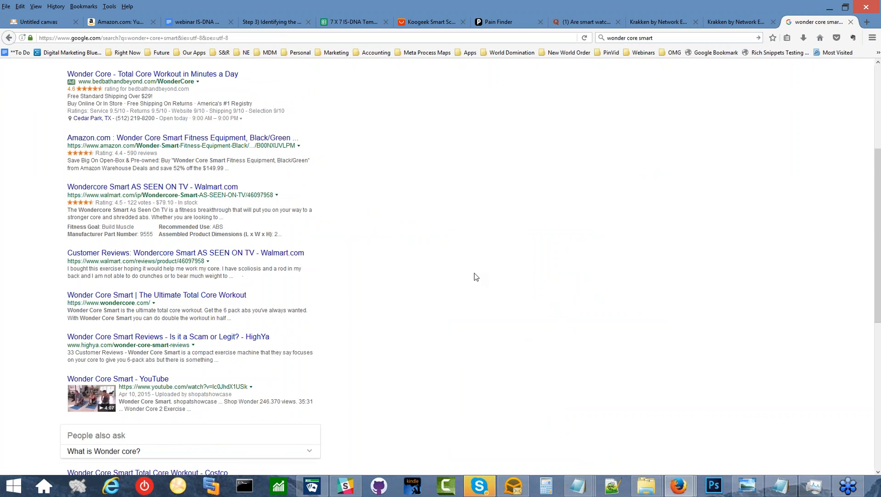
scroll(475, 276, "up", 4)
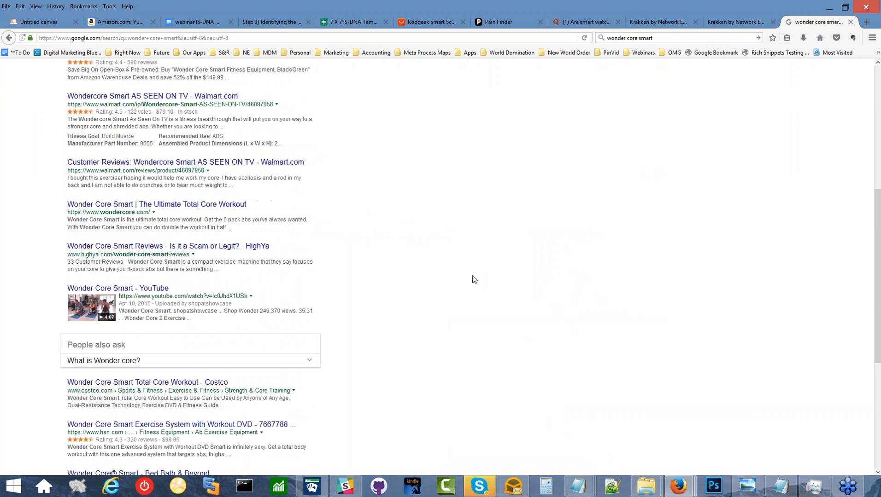
- Return to the smart fitness equipment theme in Krakken, highlight the keyword "prime fitness" and review the rest of the table
left_click(669, 23)
scroll(287, 412, "down", 3)
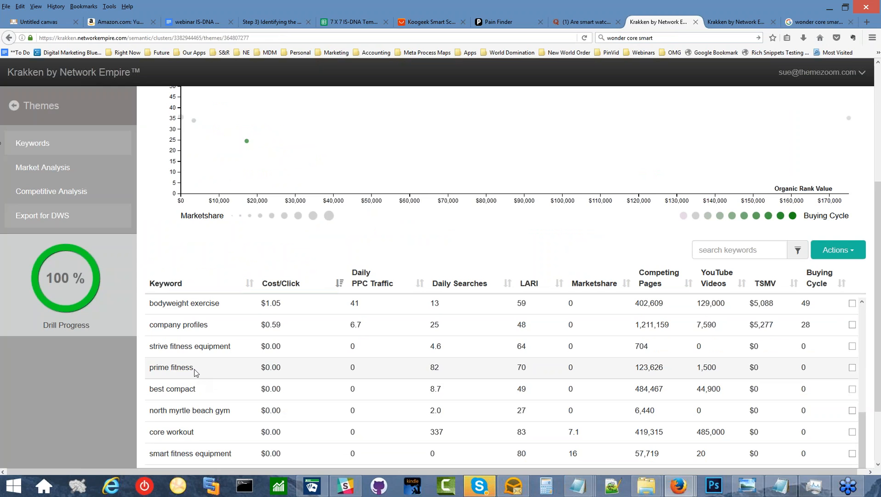
left_click_drag(194, 371, 147, 371)
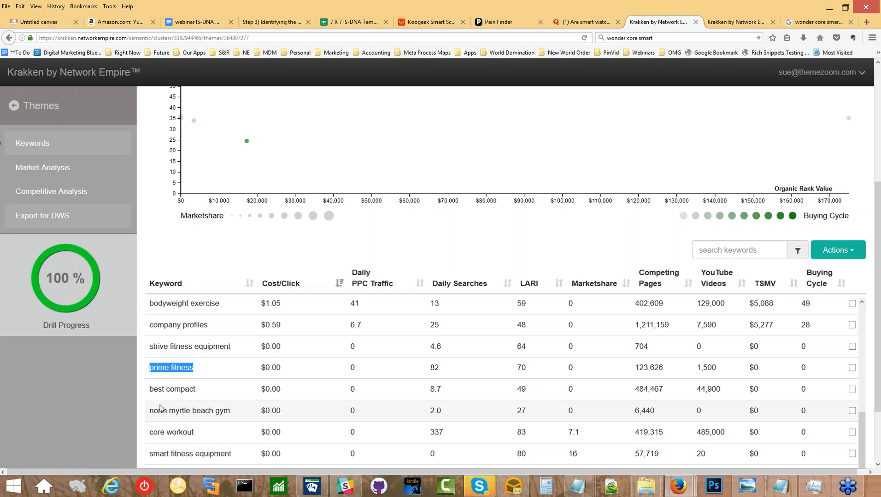
scroll(224, 459, "up", 2)
scroll(228, 454, "down", 5)
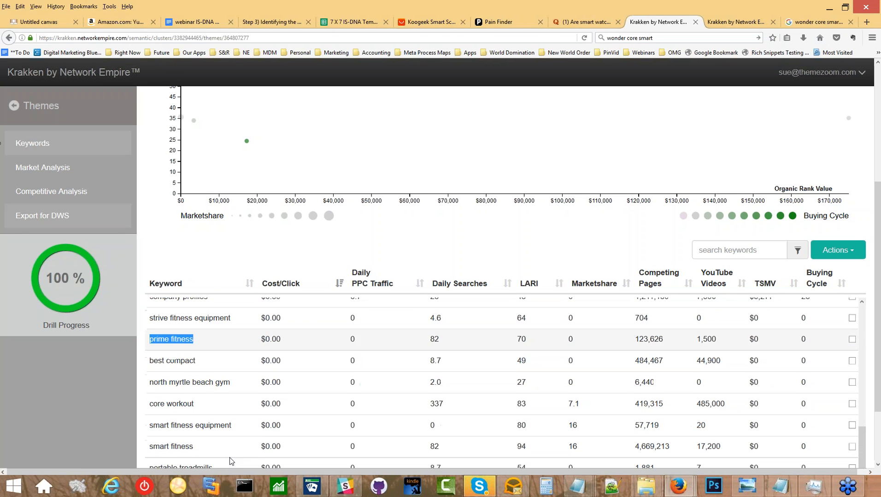
scroll(232, 442, "down", 1)
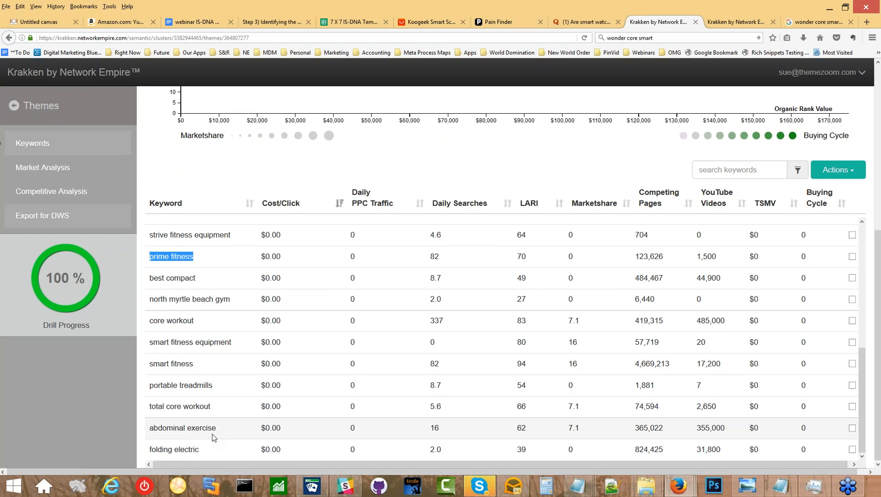
scroll(214, 440, "up", 10)
scroll(212, 420, "up", 2)
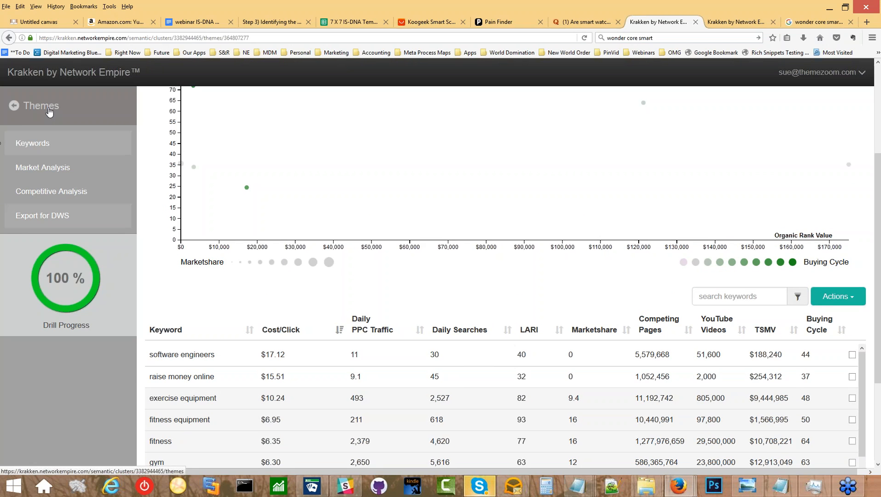
- Go back to the cluster's themes and view the keyword table of the wifi scale theme
left_click(49, 111)
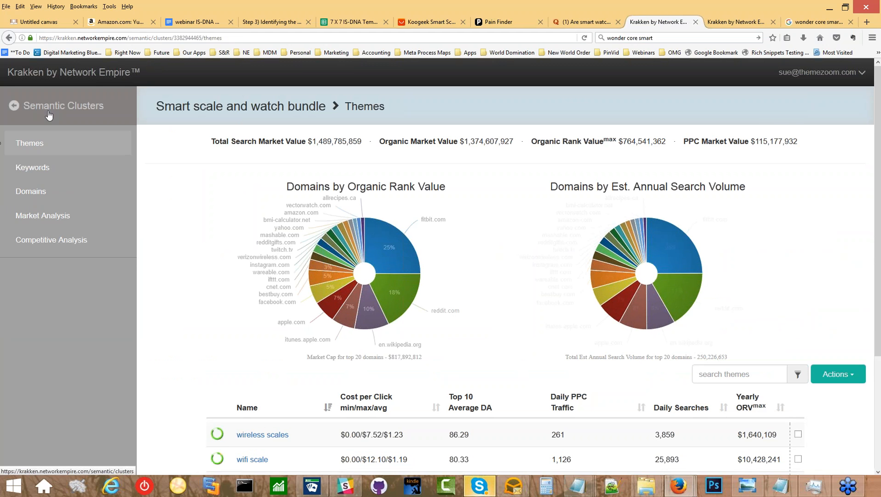
scroll(159, 275, "down", 5)
scroll(174, 275, "down", 1)
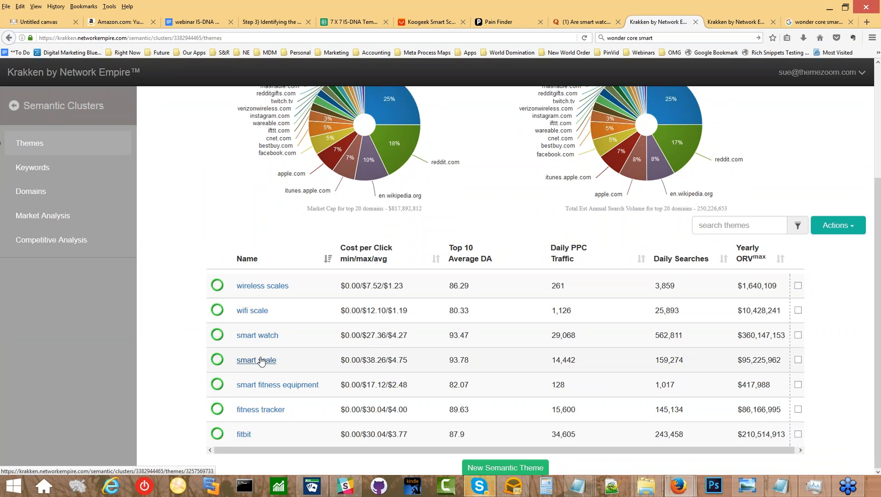
left_click(263, 312)
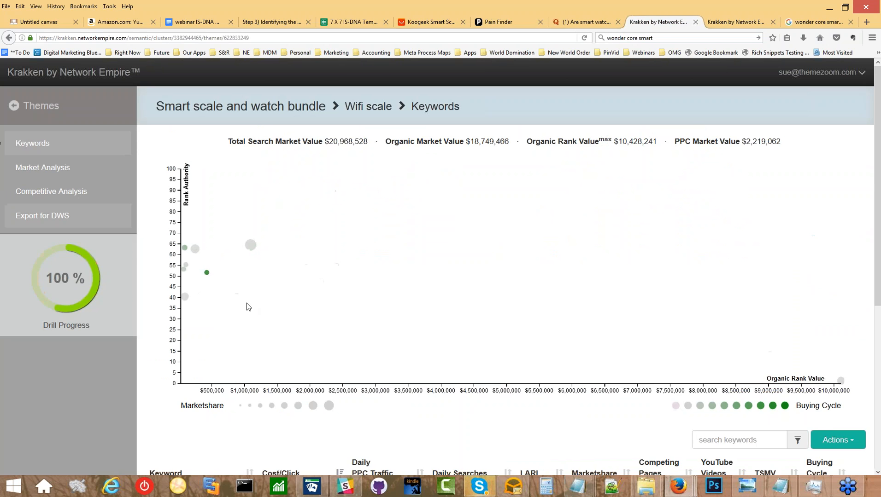
scroll(247, 304, "down", 3)
scroll(242, 306, "down", 2)
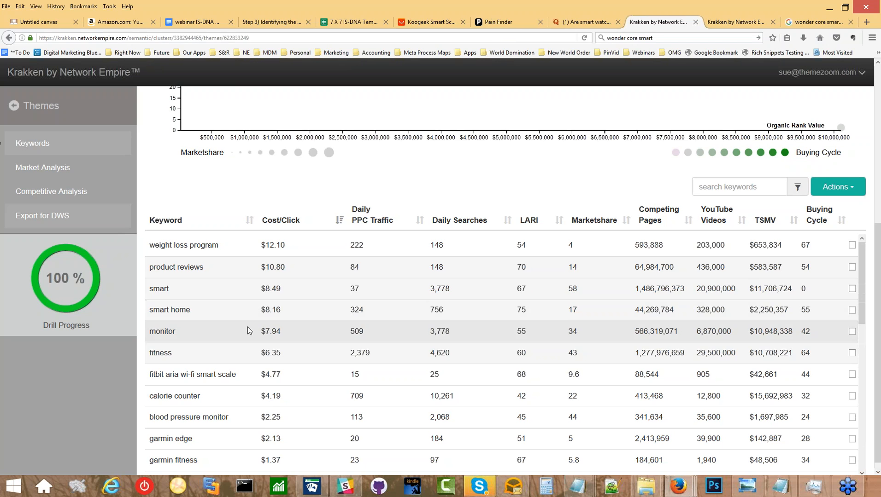
scroll(247, 327, "down", 2)
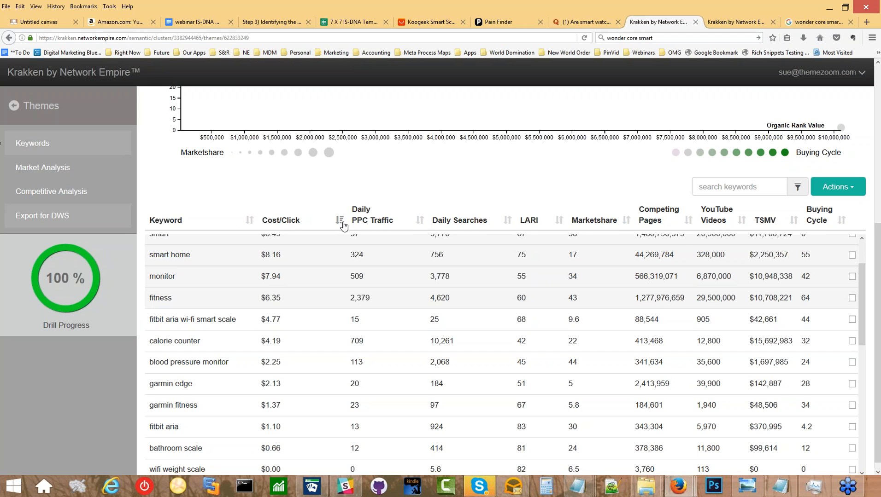
- Sort the wifi scale keywords by daily searches from highest to lowest and highlight "garmin connect"
left_click(507, 221)
scroll(463, 281, "up", 4)
scroll(462, 281, "down", 2)
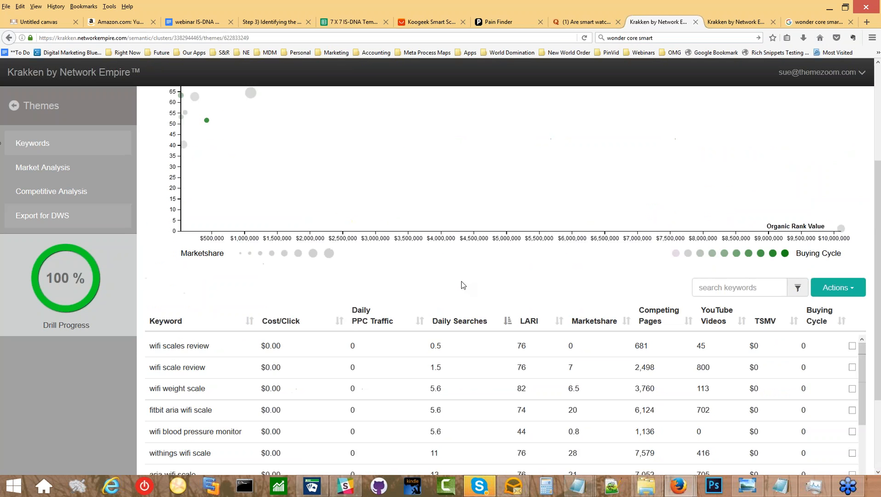
scroll(461, 282, "down", 2)
left_click(506, 223)
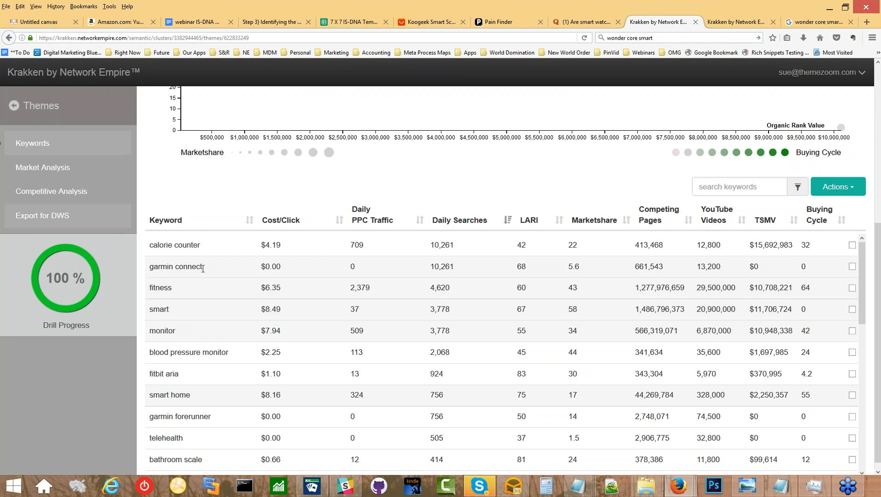
left_click_drag(203, 268, 149, 267)
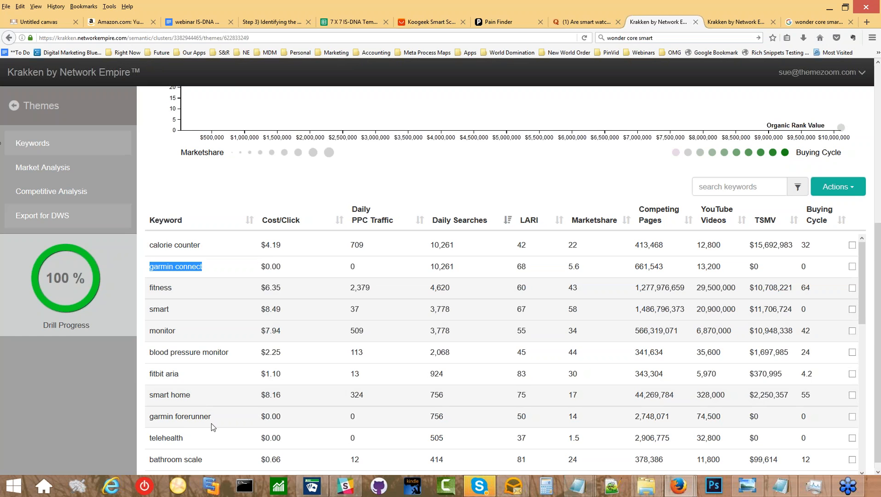
- Review the wifi scale theme's keywords in order of daily searches, down to the lowest-volume ones
scroll(213, 427, "down", 3)
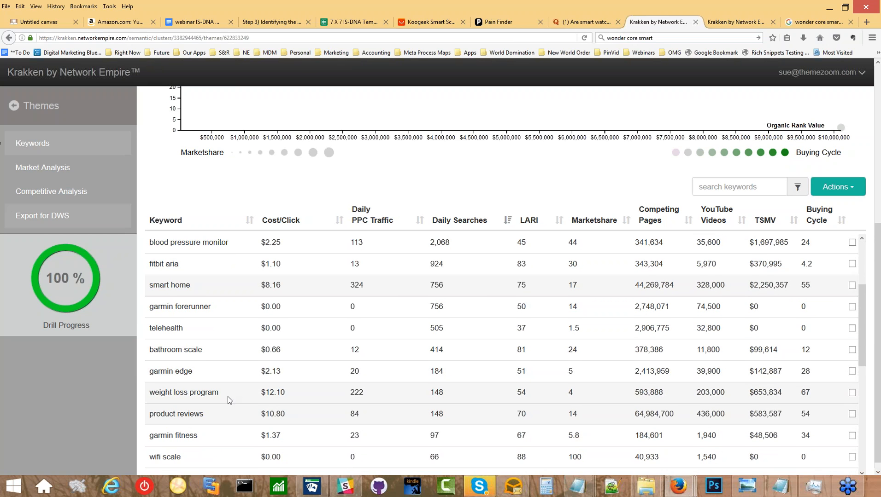
scroll(228, 397, "down", 2)
scroll(228, 396, "down", 1)
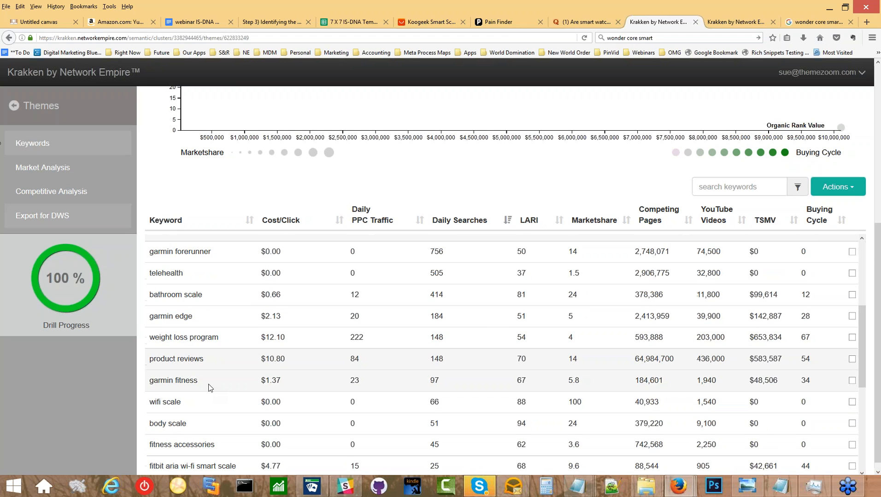
scroll(208, 391, "down", 3)
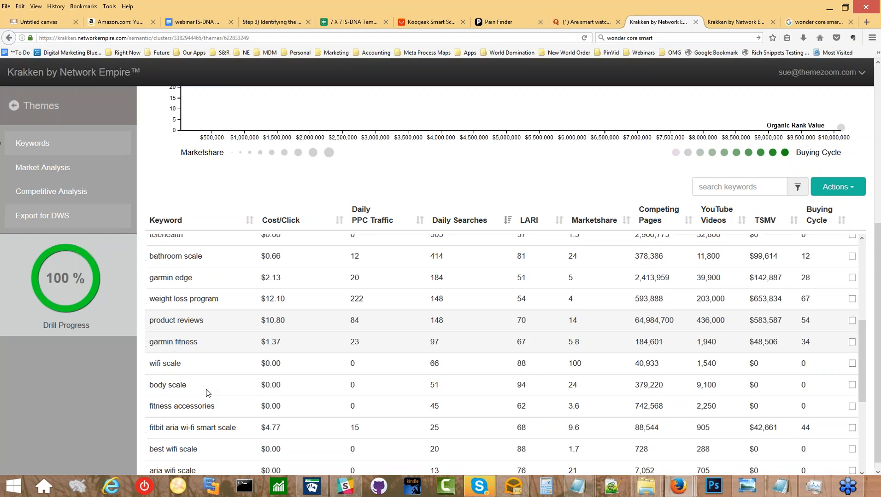
scroll(507, 276, "up", 10)
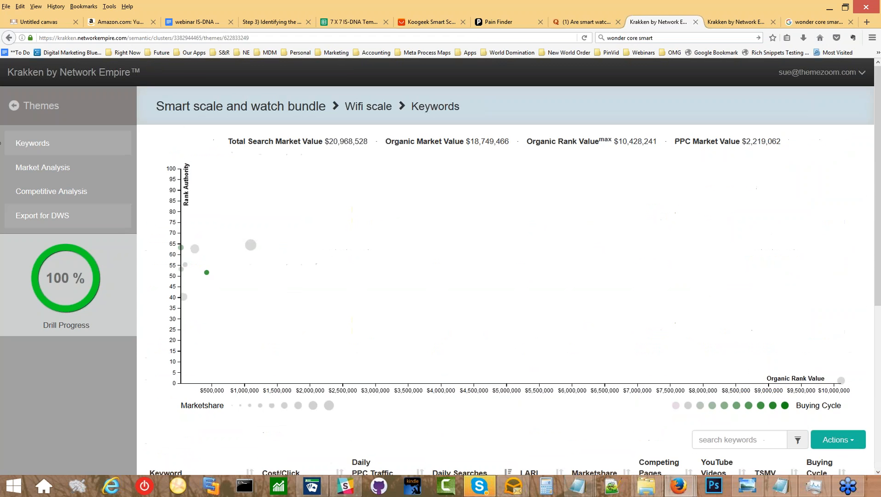
scroll(336, 221, "down", 8)
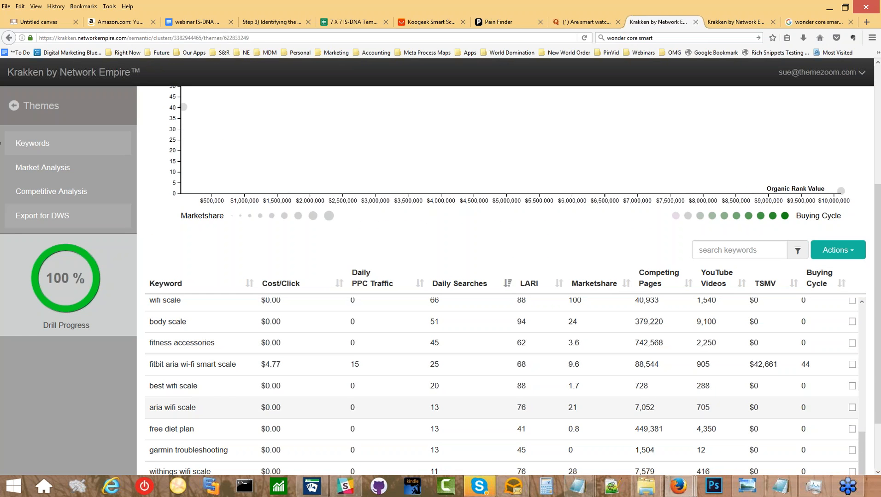
scroll(190, 418, "down", 2)
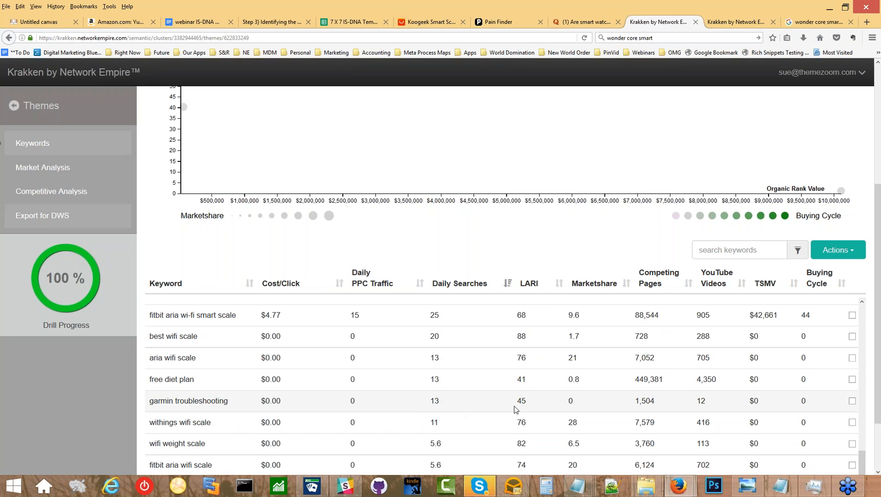
scroll(235, 416, "down", 3)
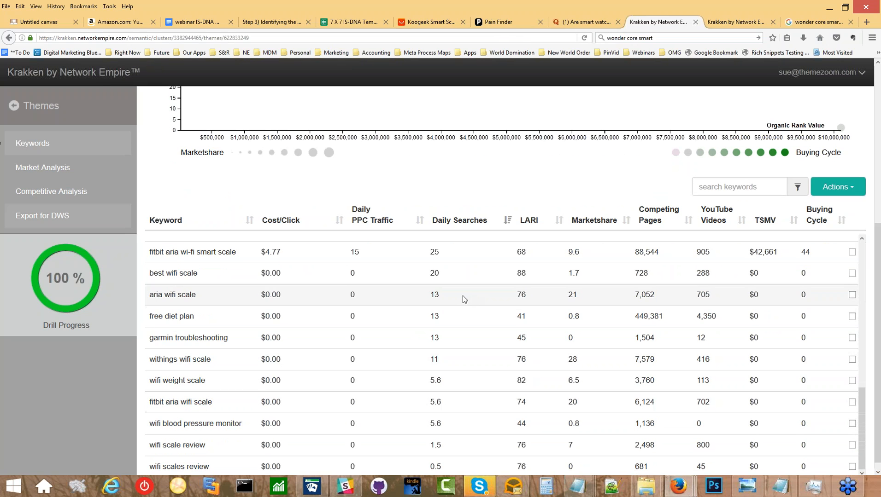
scroll(461, 286, "up", 2)
scroll(462, 287, "up", 10)
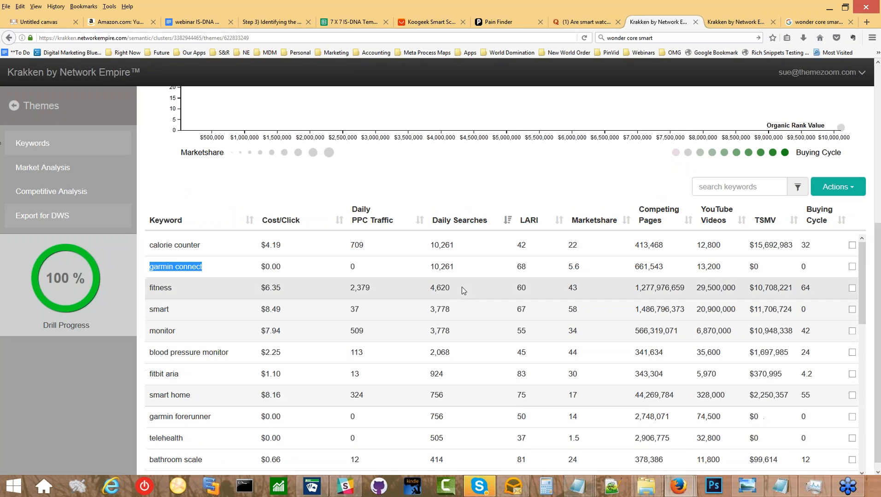
- Sort the wifi scale keywords by cost per click from highest to lowest and highlight "smart home"
left_click(338, 222)
left_click(338, 226)
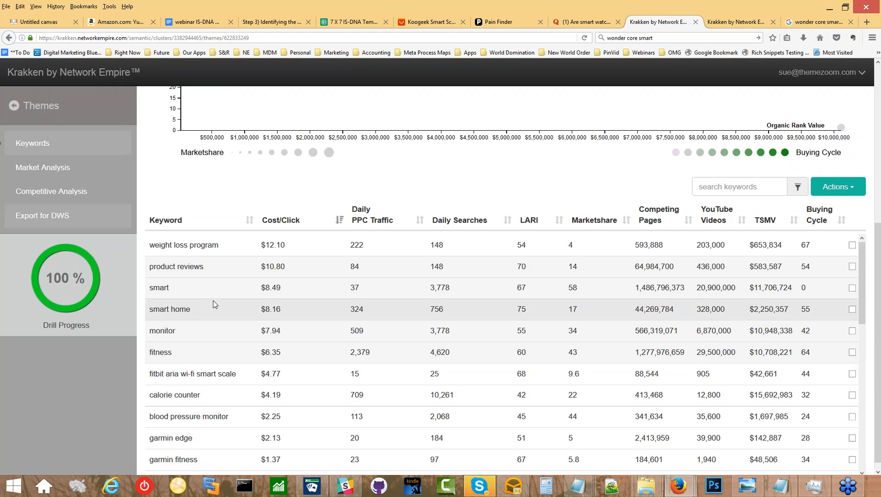
left_click_drag(191, 309, 154, 309)
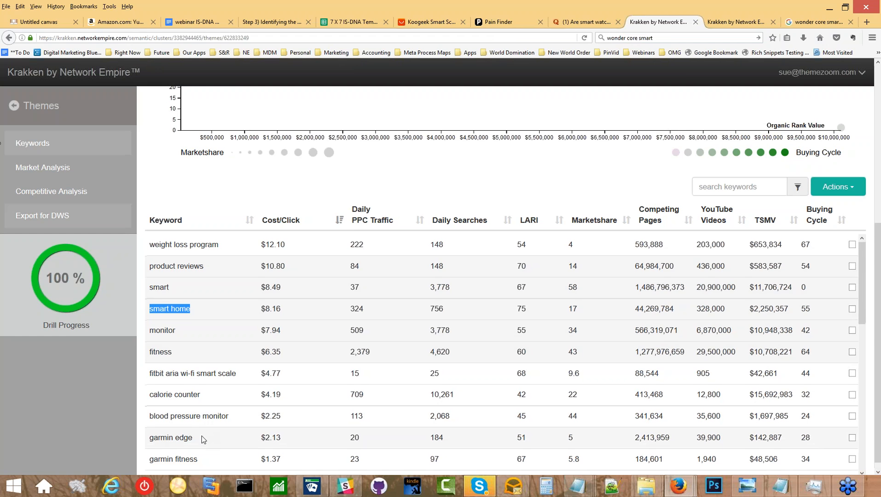
- Review the wifi scale keywords in order of cost per click, highlighting "fitness accessories", and return to the start of the table
scroll(203, 437, "down", 2)
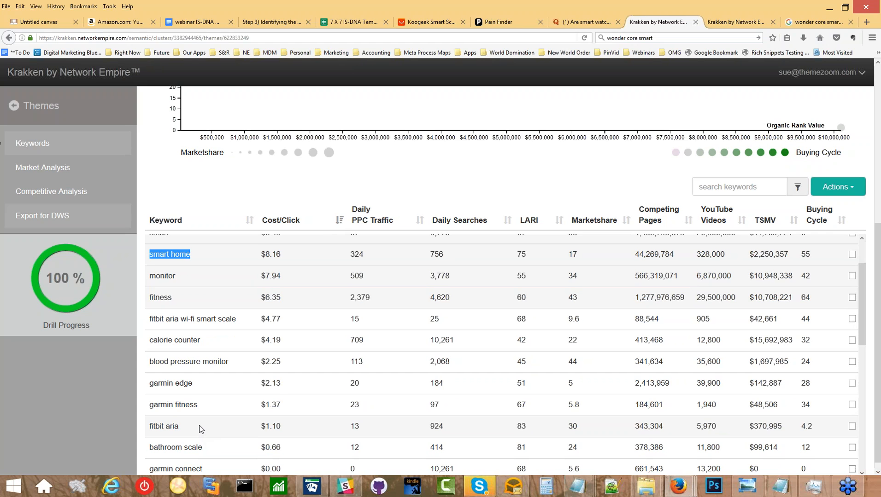
scroll(201, 428, "down", 2)
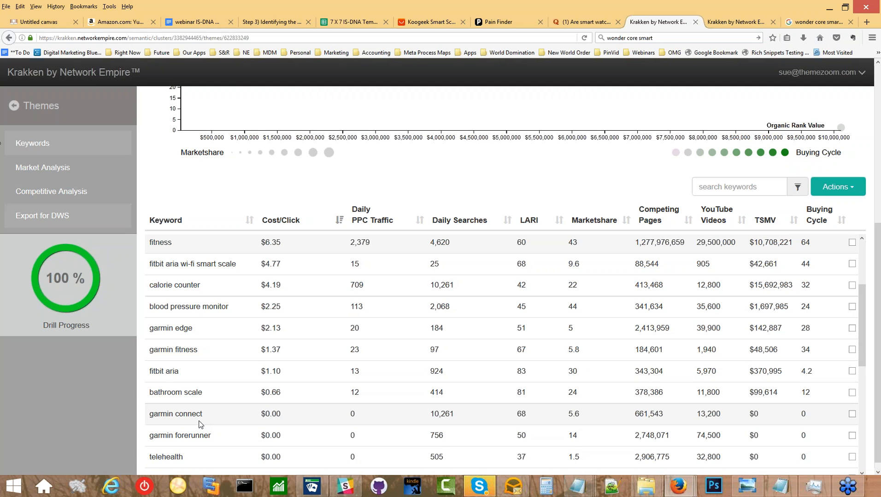
scroll(201, 427, "down", 2)
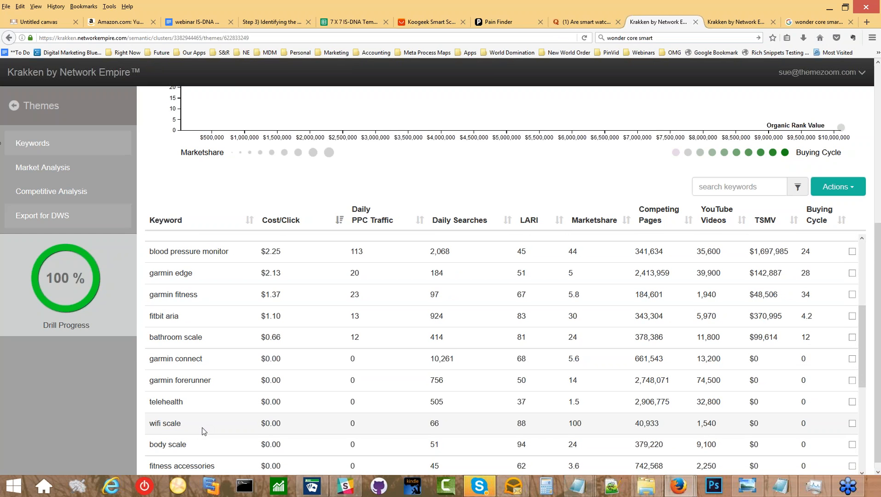
scroll(207, 439, "down", 2)
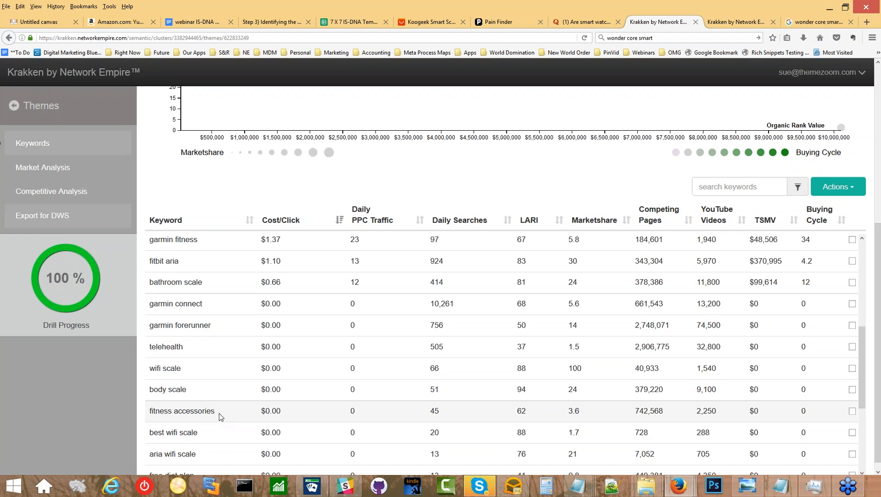
left_click_drag(217, 411, 146, 411)
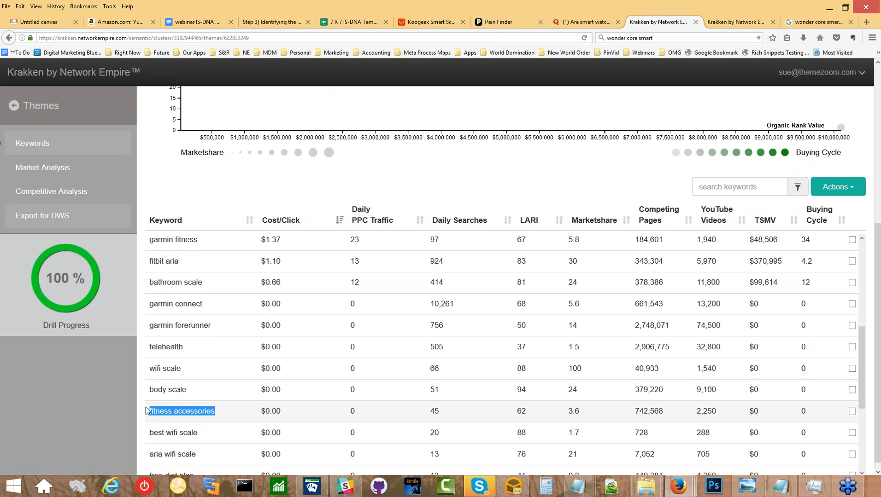
scroll(187, 452, "down", 2)
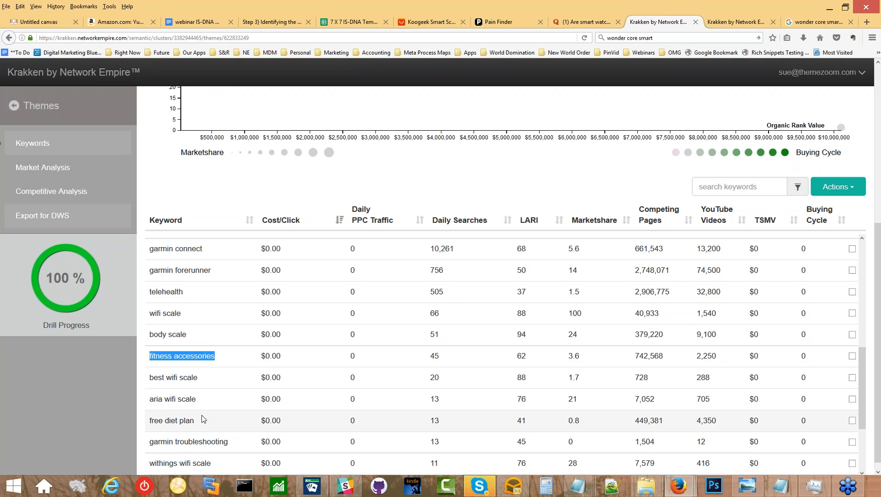
scroll(209, 409, "down", 2)
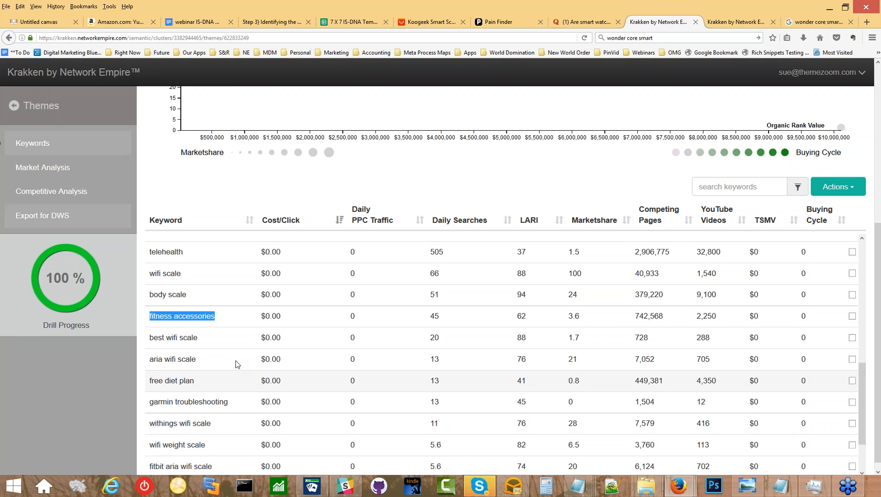
scroll(258, 341, "up", 8)
scroll(285, 308, "up", 4)
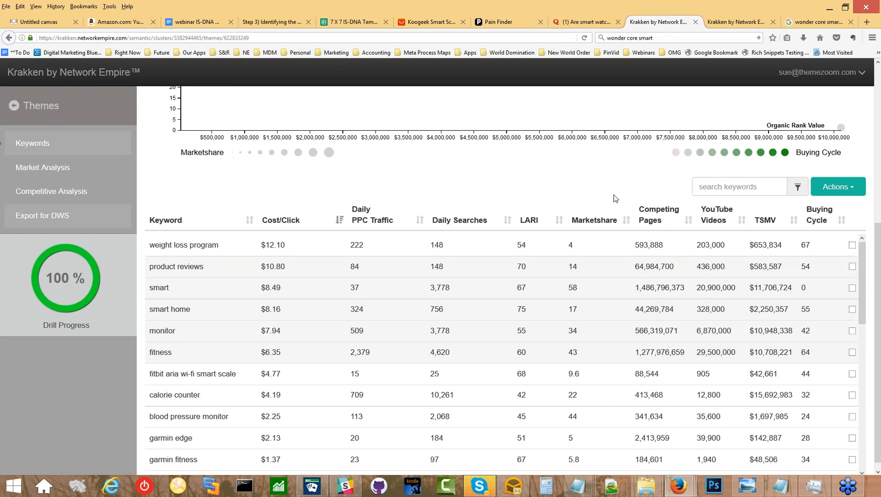
- Sort the wifi scale keywords by marketshare from highest to lowest and highlight "blood pressure monitor"
left_click(626, 221)
left_click(626, 221)
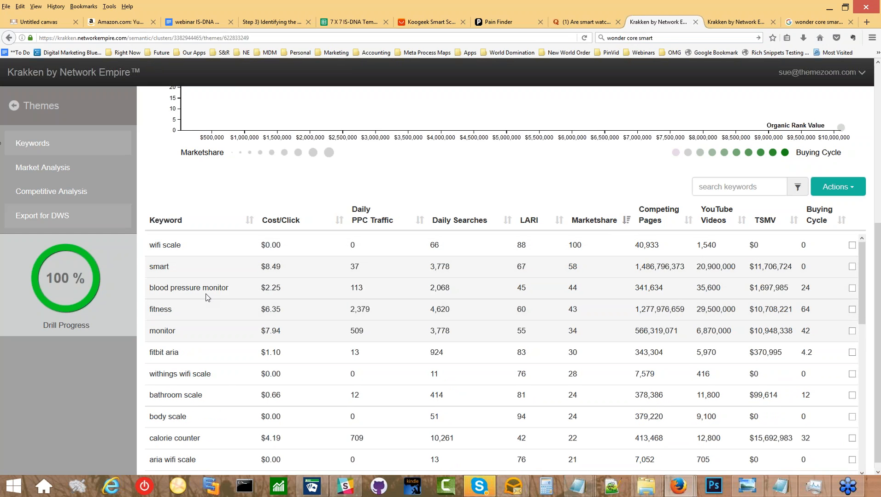
scroll(206, 298, "up", 5)
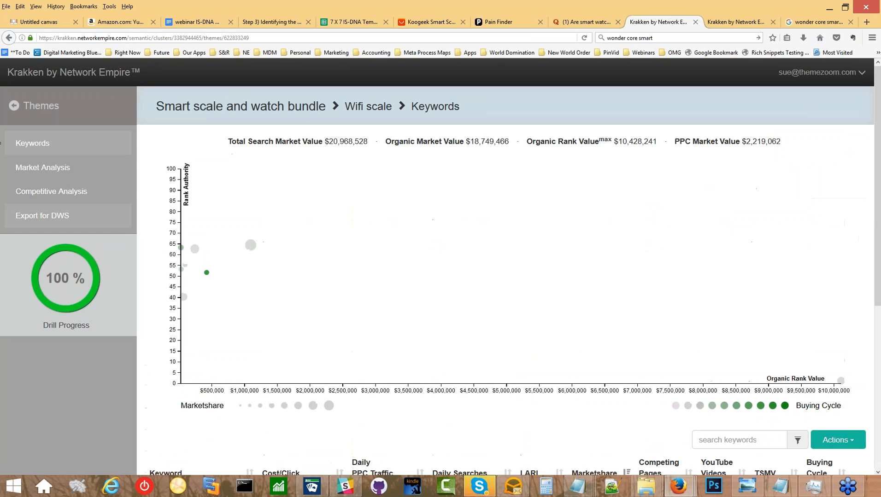
scroll(155, 435, "down", 5)
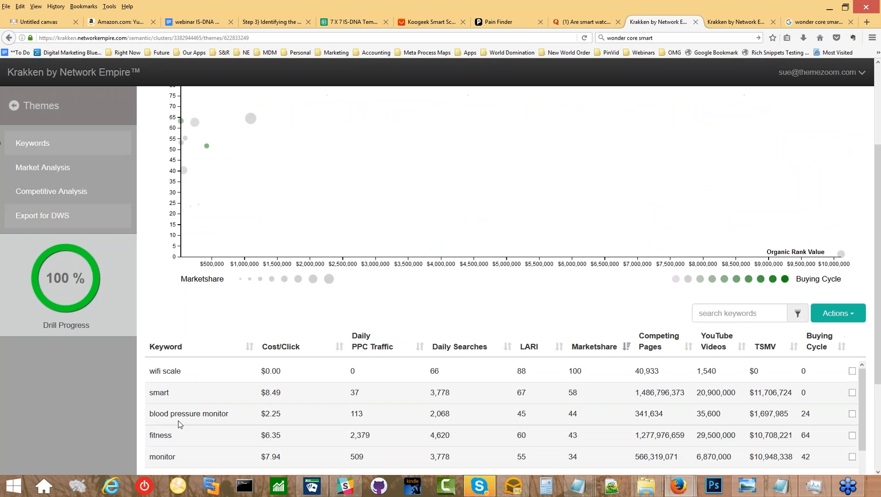
scroll(140, 405, "up", 3)
scroll(83, 405, "down", 3)
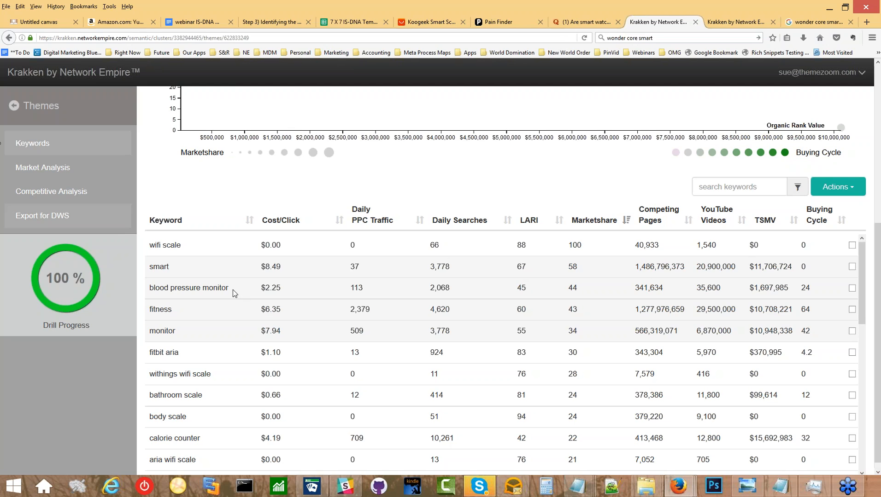
left_click_drag(233, 289, 156, 289)
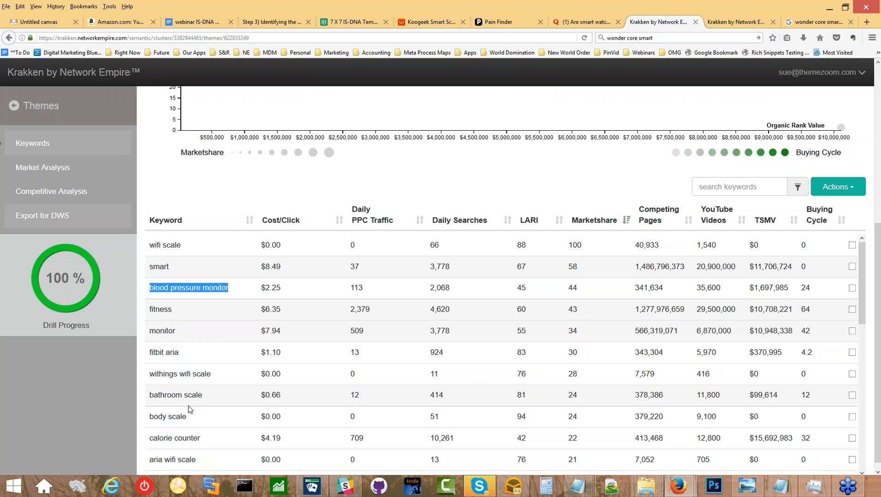
- Review the keywords in marketshare order, then sort them by TSMV from highest to lowest
scroll(197, 461, "down", 1)
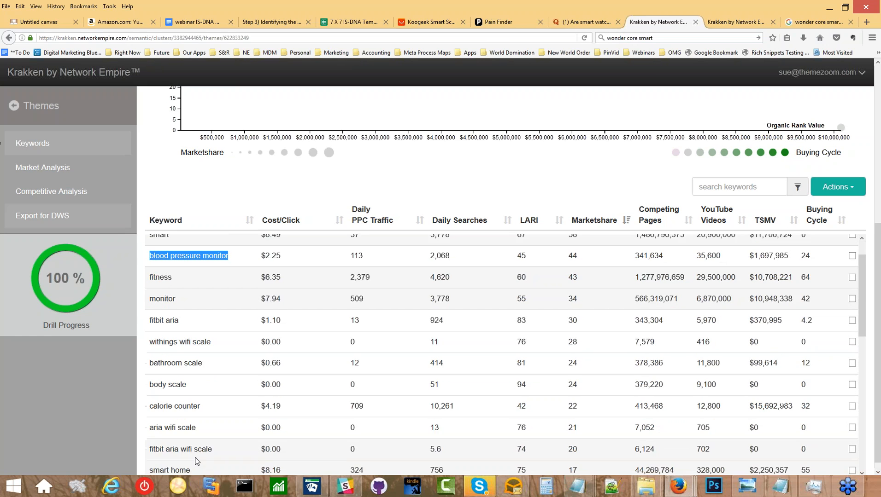
scroll(197, 462, "down", 1)
scroll(198, 461, "down", 2)
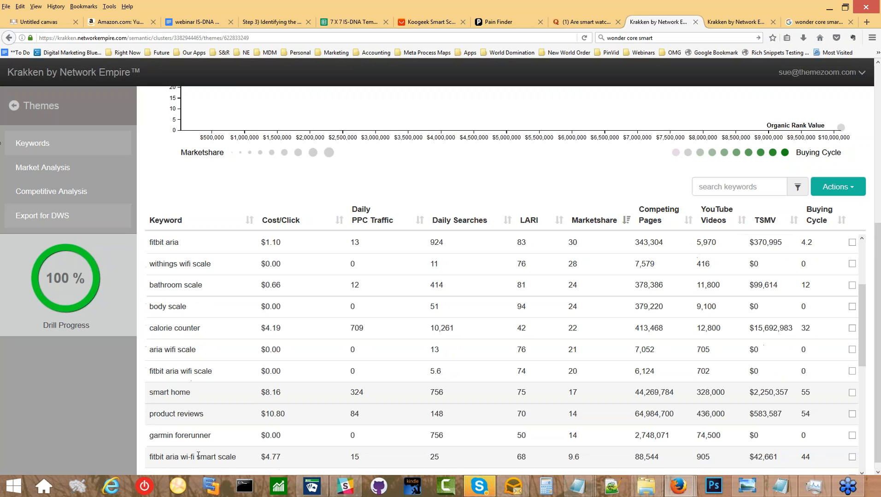
scroll(198, 455, "up", 6)
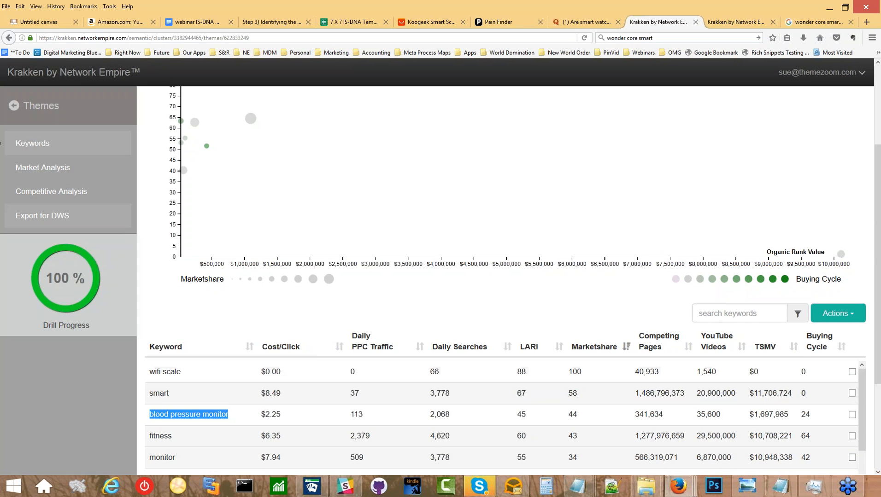
left_click(794, 348)
left_click(795, 347)
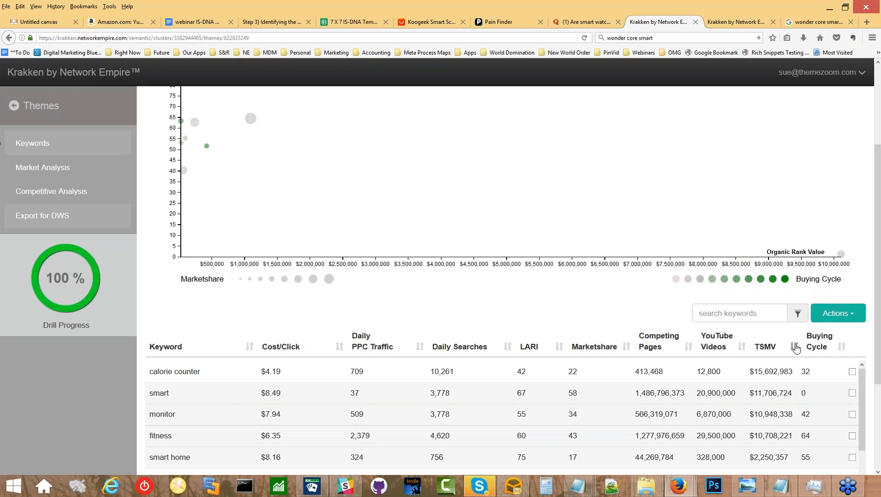
scroll(76, 416, "down", 5)
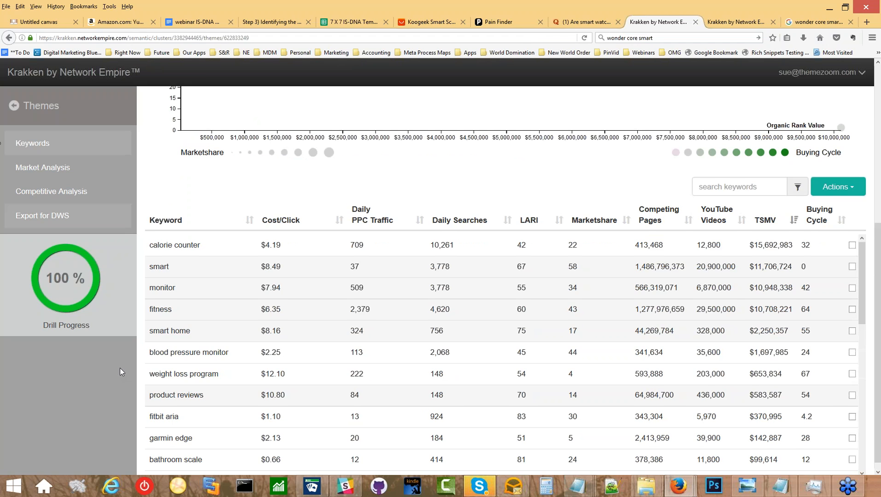
scroll(189, 355, "up", 10)
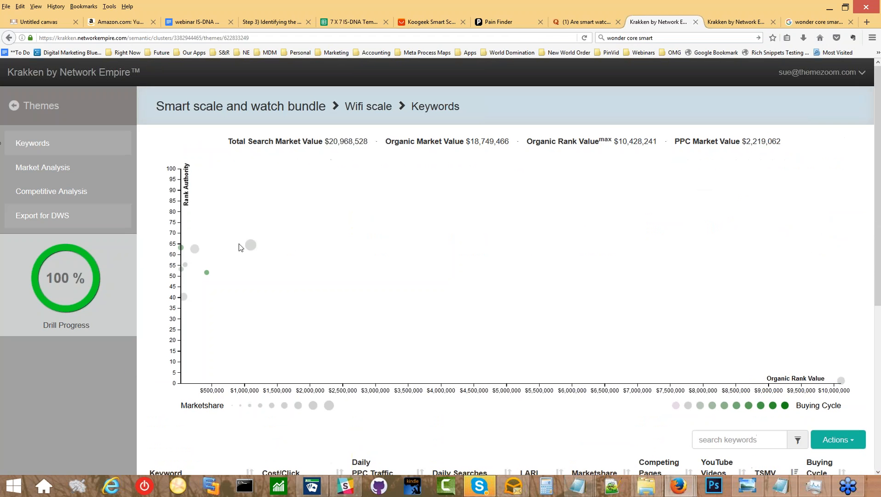
- Go back to the cluster's list of themes and open the keyword table of the smart scale theme
left_click(57, 106)
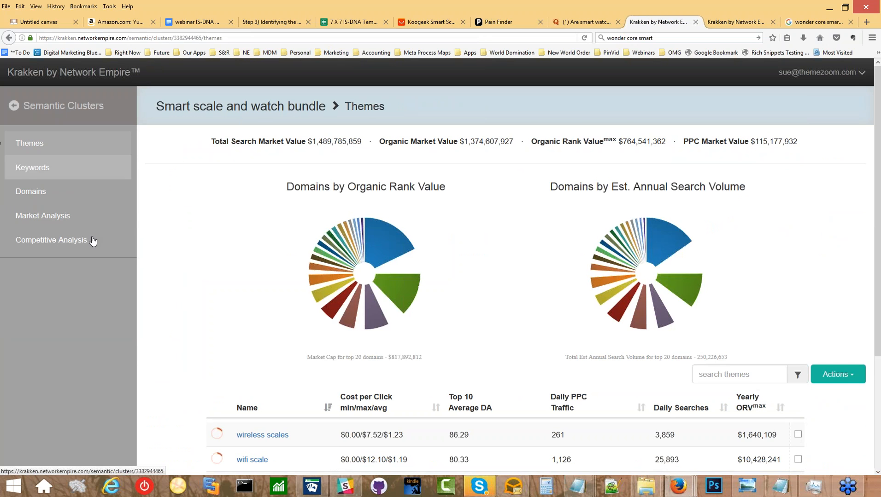
scroll(218, 360, "down", 3)
scroll(218, 360, "down", 1)
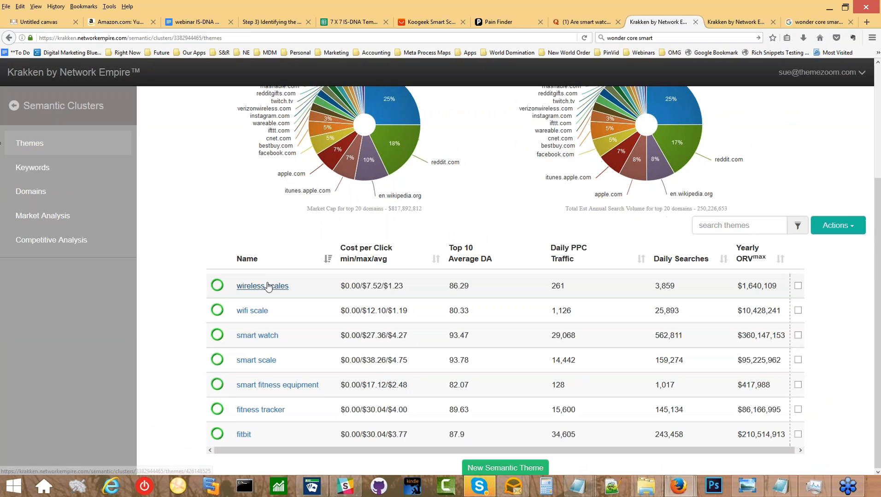
left_click(264, 363)
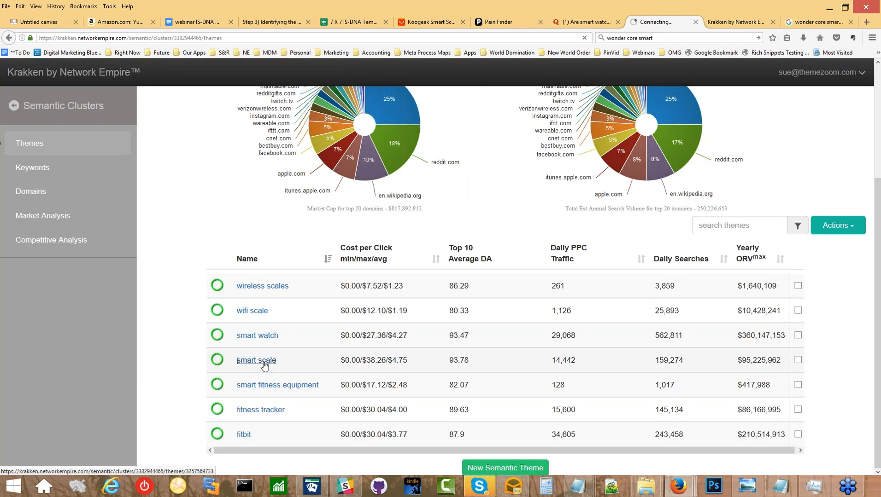
scroll(251, 359, "down", 6)
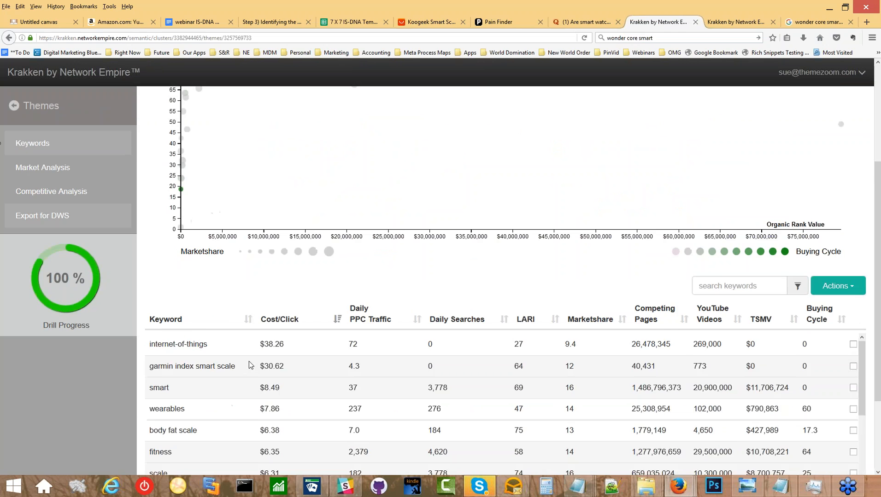
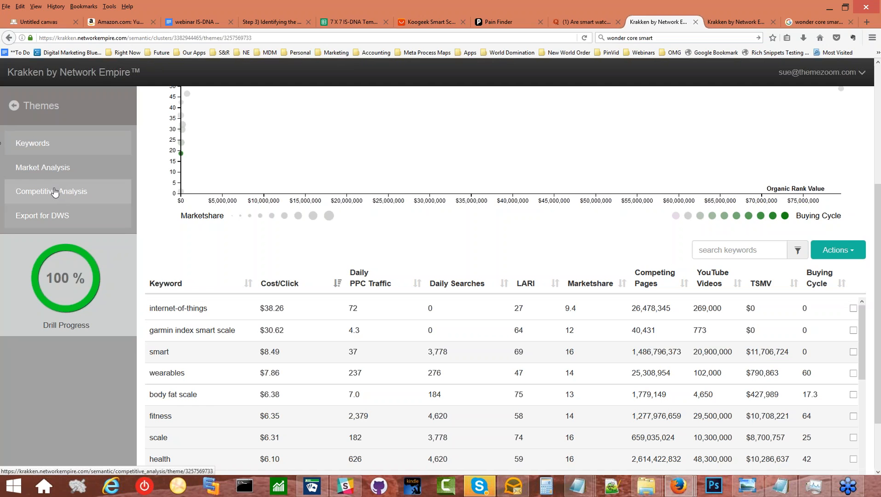
- Return to the cluster's themes and open its Market Analysis to review the ranked table of top valued domains
left_click(41, 114)
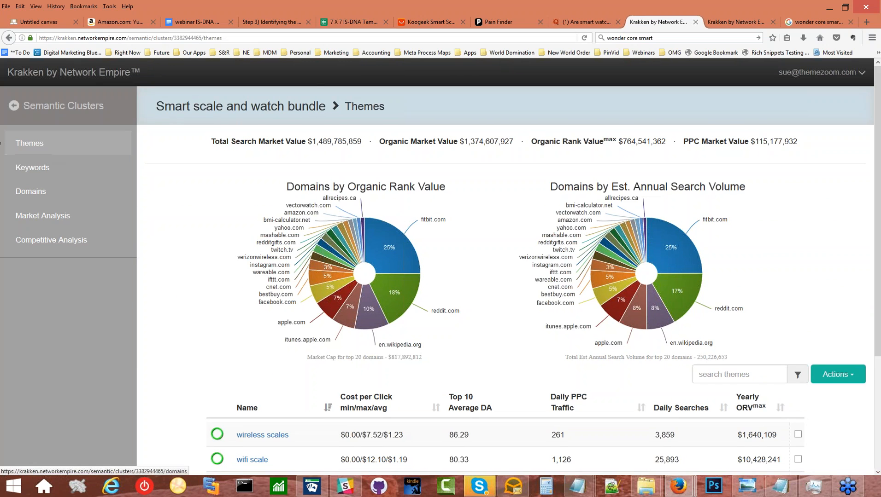
scroll(171, 226, "down", 3)
scroll(171, 227, "up", 3)
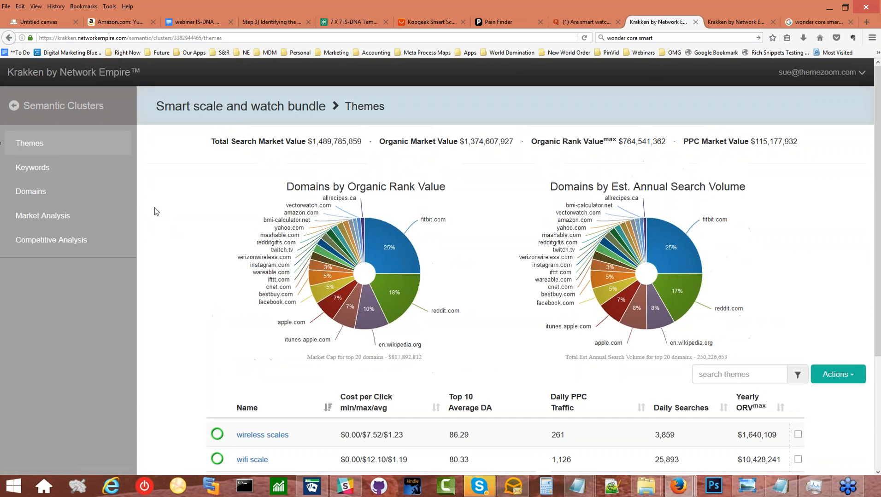
left_click(52, 225)
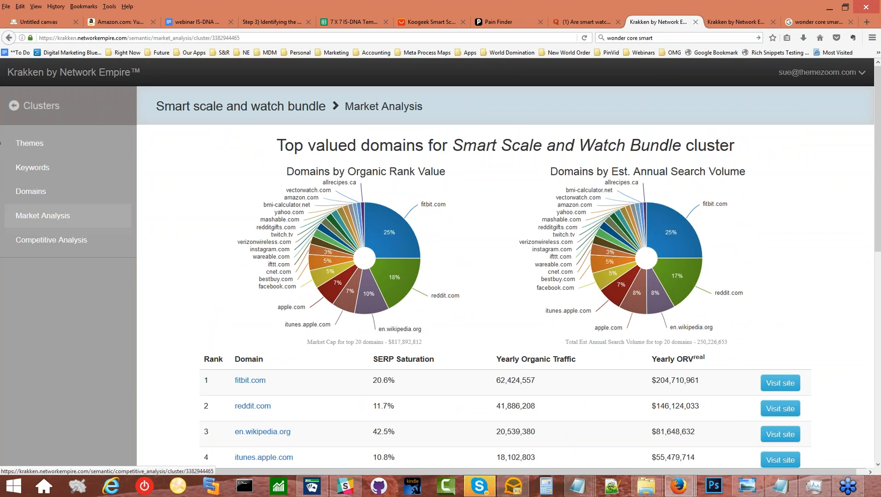
scroll(168, 340, "down", 4)
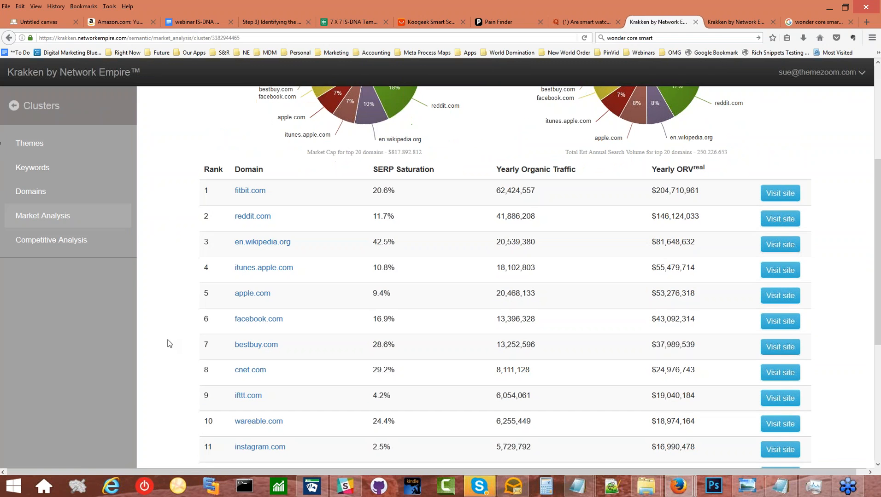